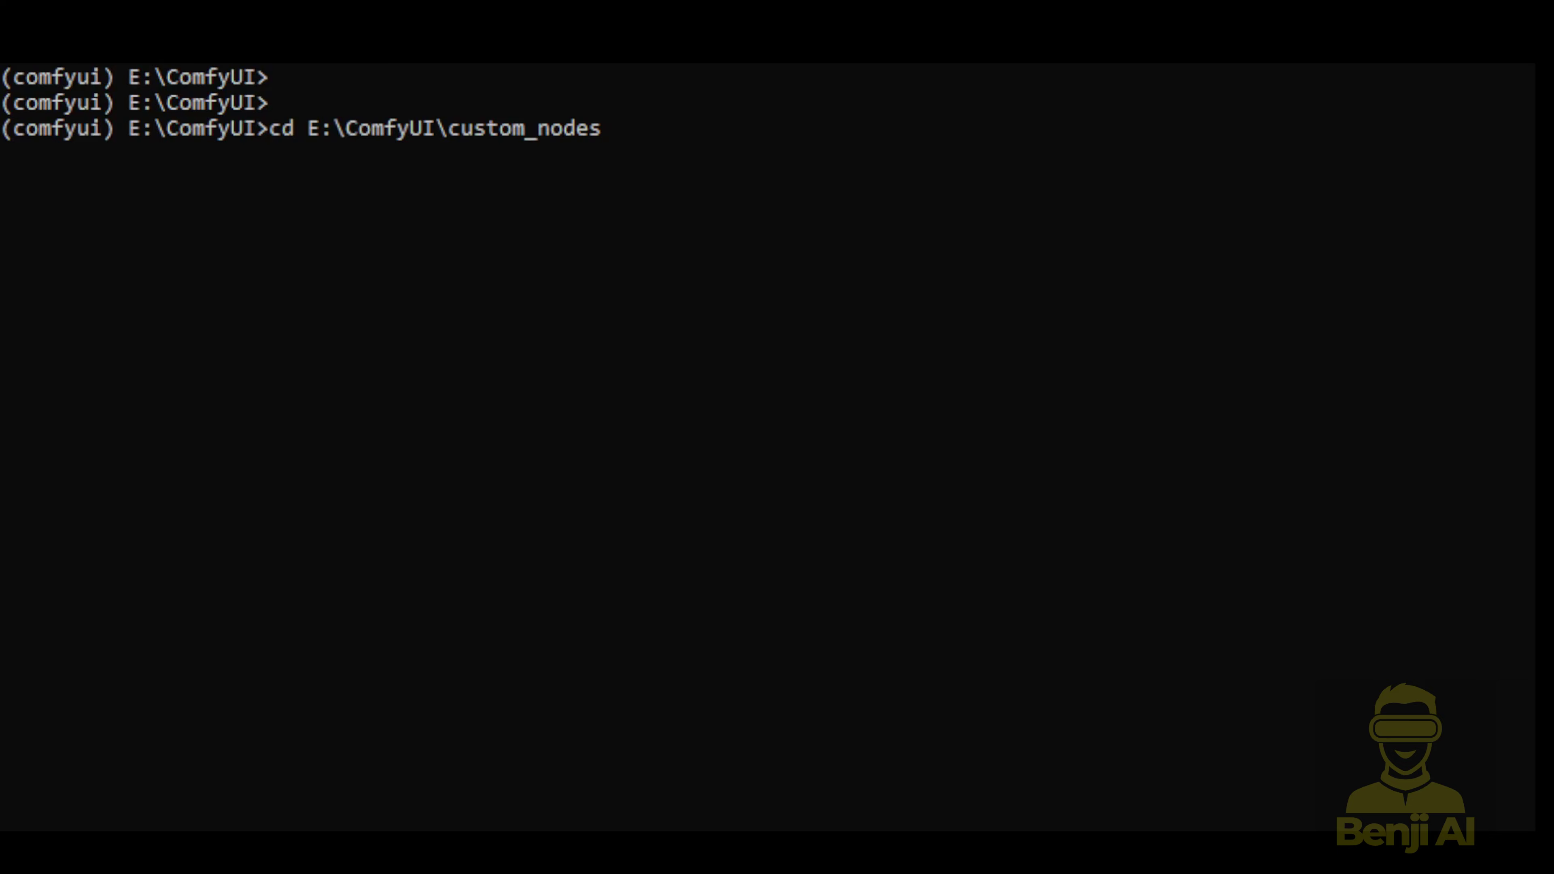
Step: Change the working directory to E:\ComfyUI\custom_nodes\janus-pro
scroll(767, 447, "up", 2)
scroll(767, 447, "up", 11)
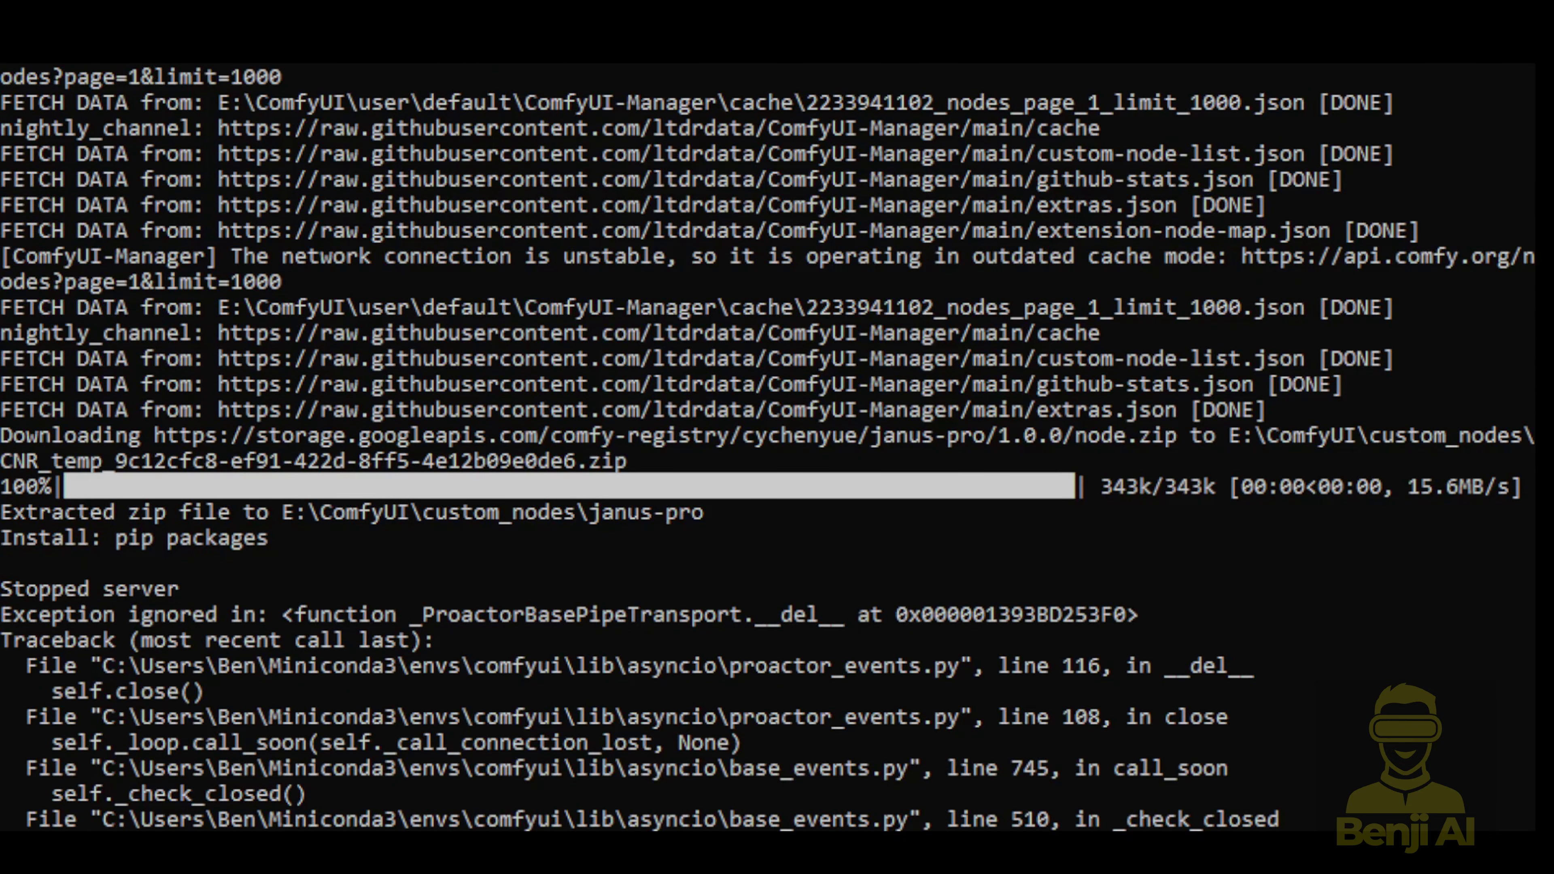
scroll(767, 447, "down", 3)
scroll(718, 294, "down", 8)
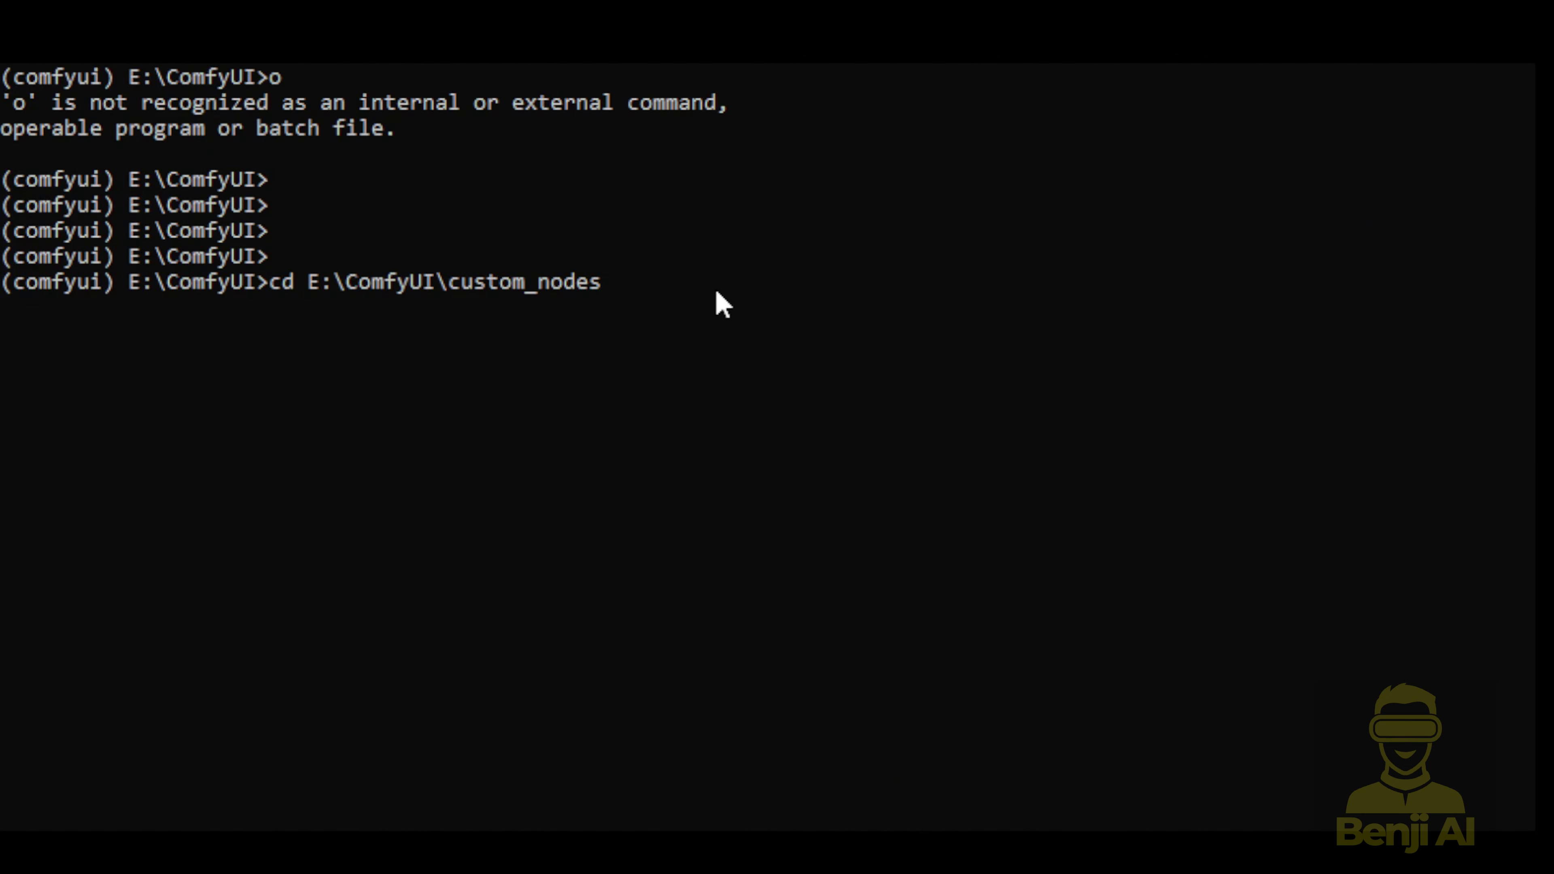
type("\\janus-pro")
key("Return")
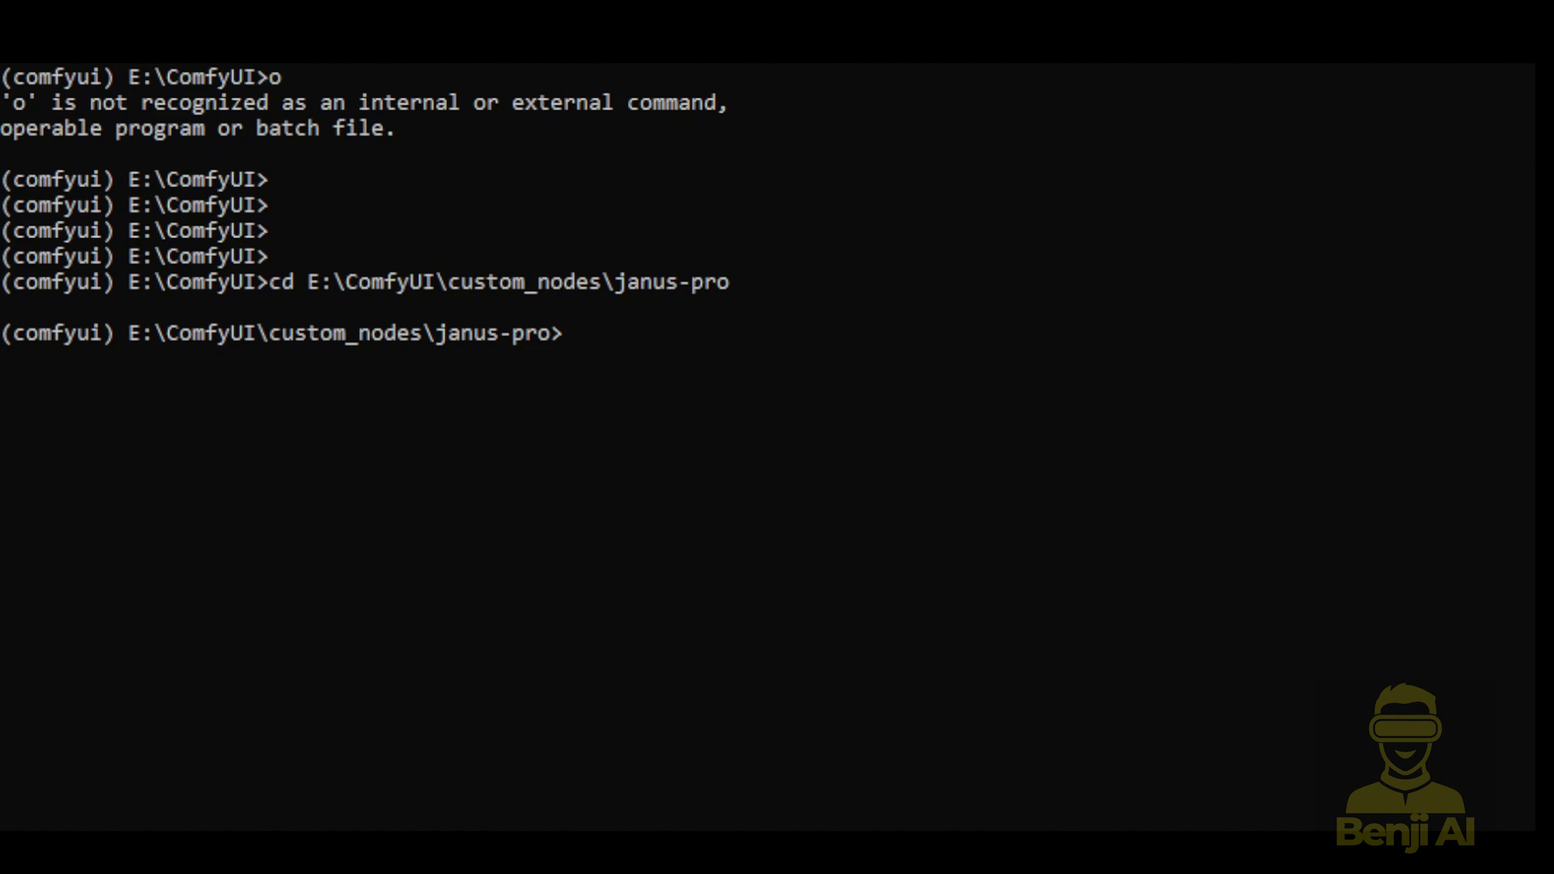
Step: Install the janus-pro node's Python dependencies with pip from requirements.txt and review the install output
type("pip install -r requirements.txt")
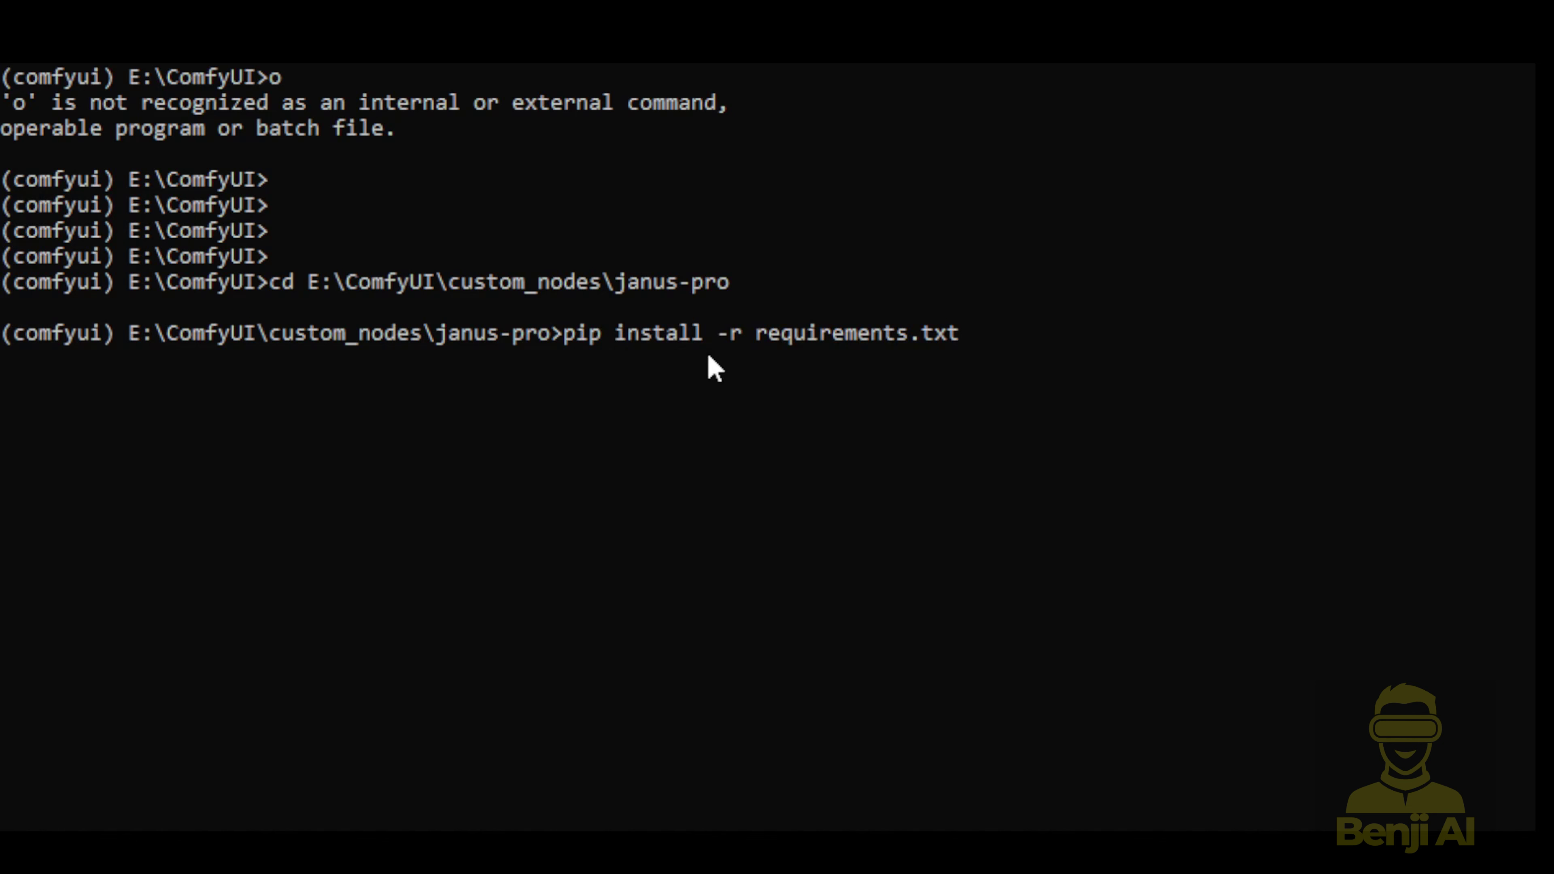
key("Return")
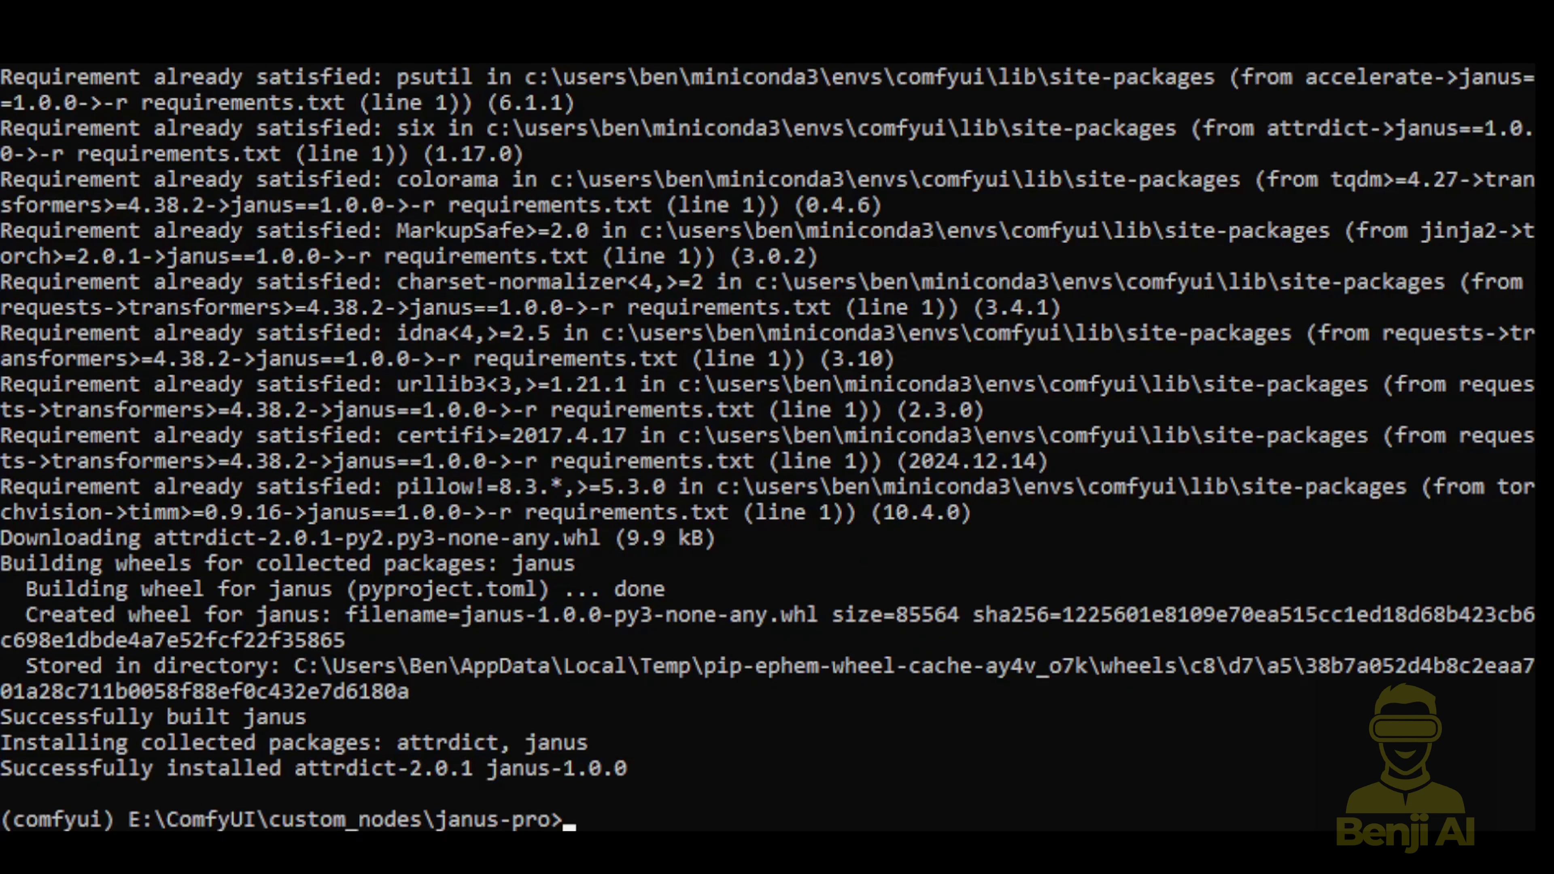
scroll(768, 450, "up", 3)
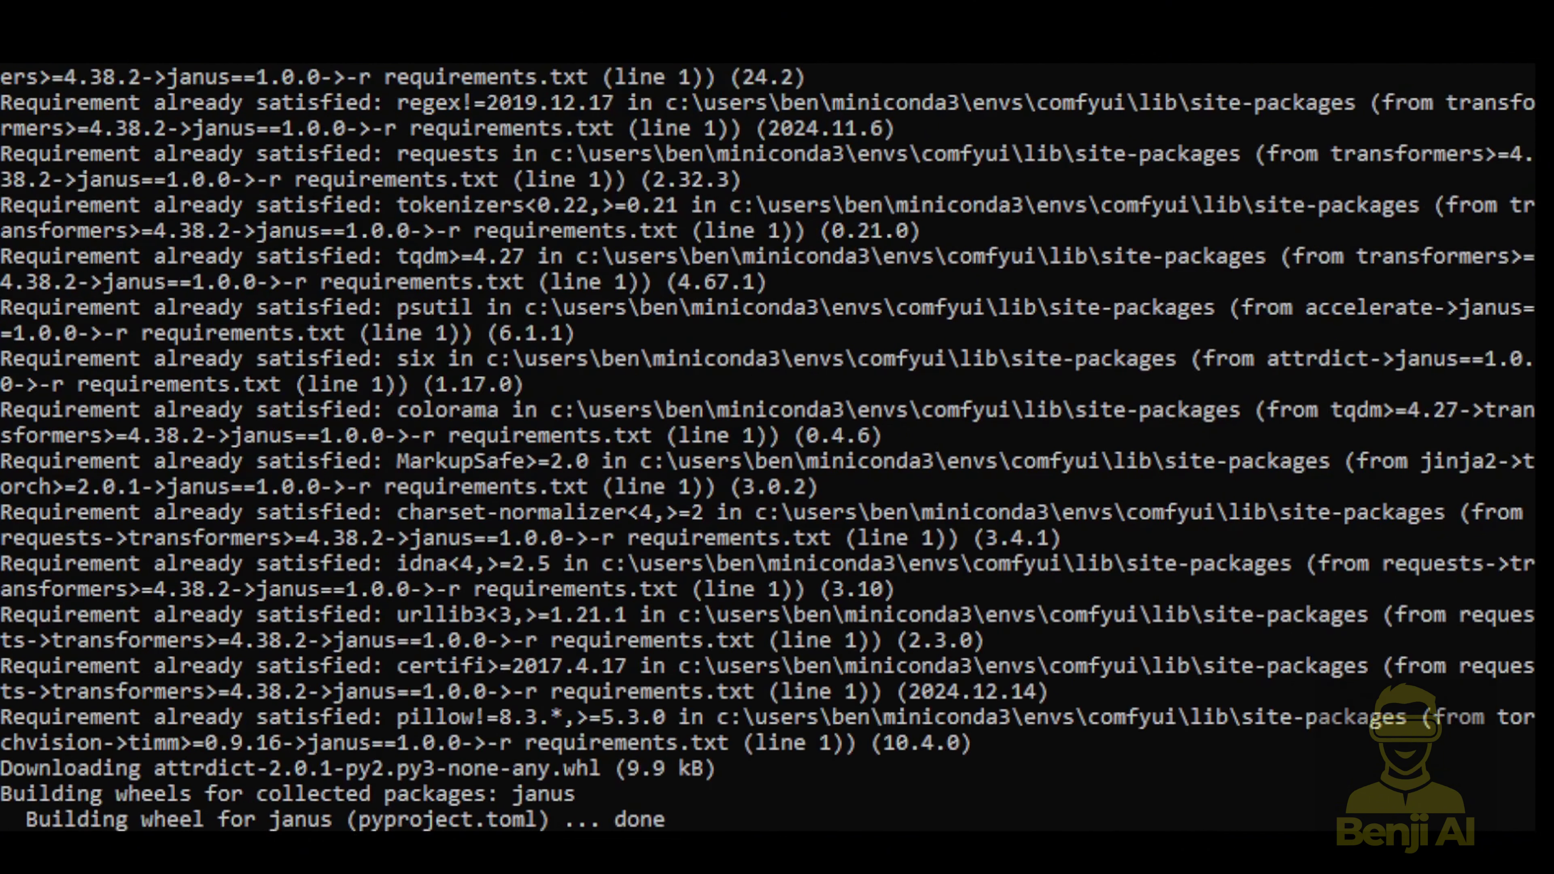
scroll(769, 449, "down", 5)
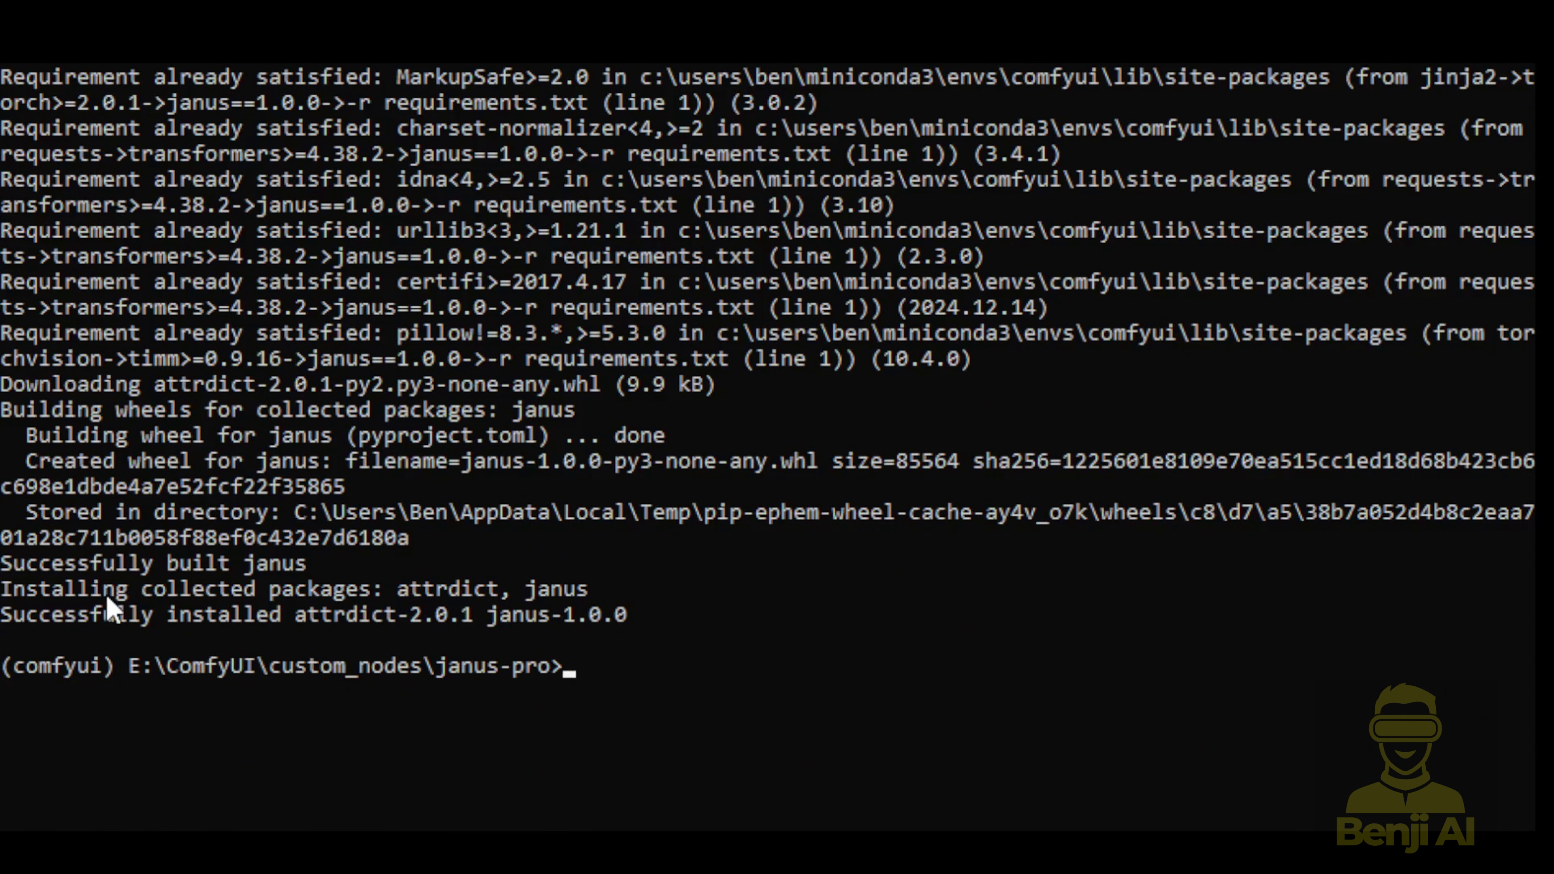
scroll(142, 597, "down", 2)
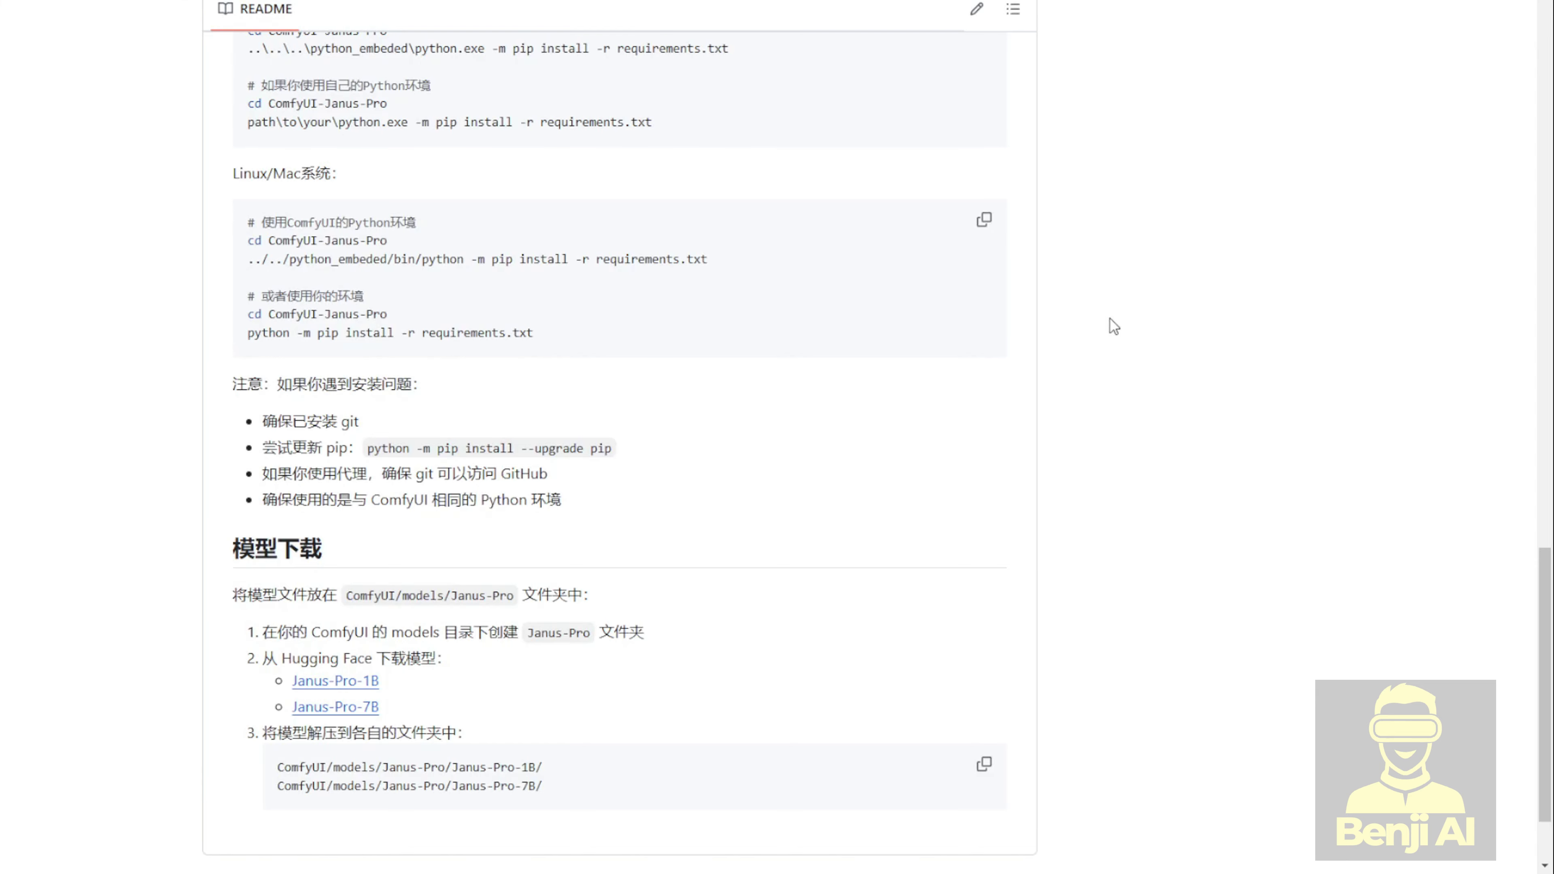
Step: Read the README's model download section for the Janus-Pro folder paths, highlighting the ComfyUI/models/Janus-Pro/Janus-Pro-7B/ path
scroll(686, 430, "down", 3)
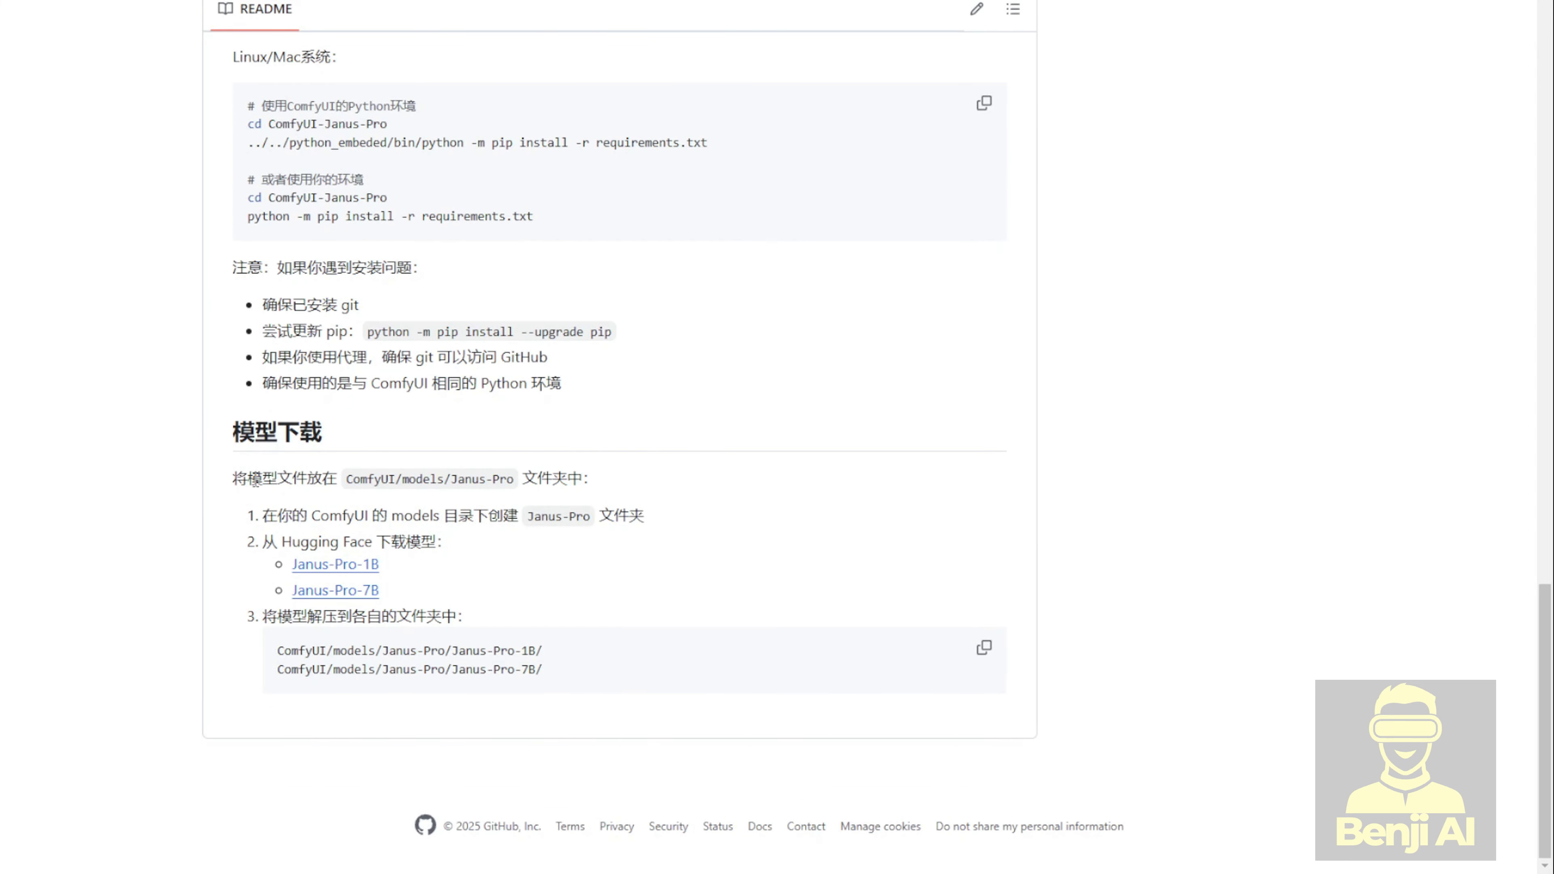
left_click_drag(255, 431, 612, 598)
left_click(609, 586)
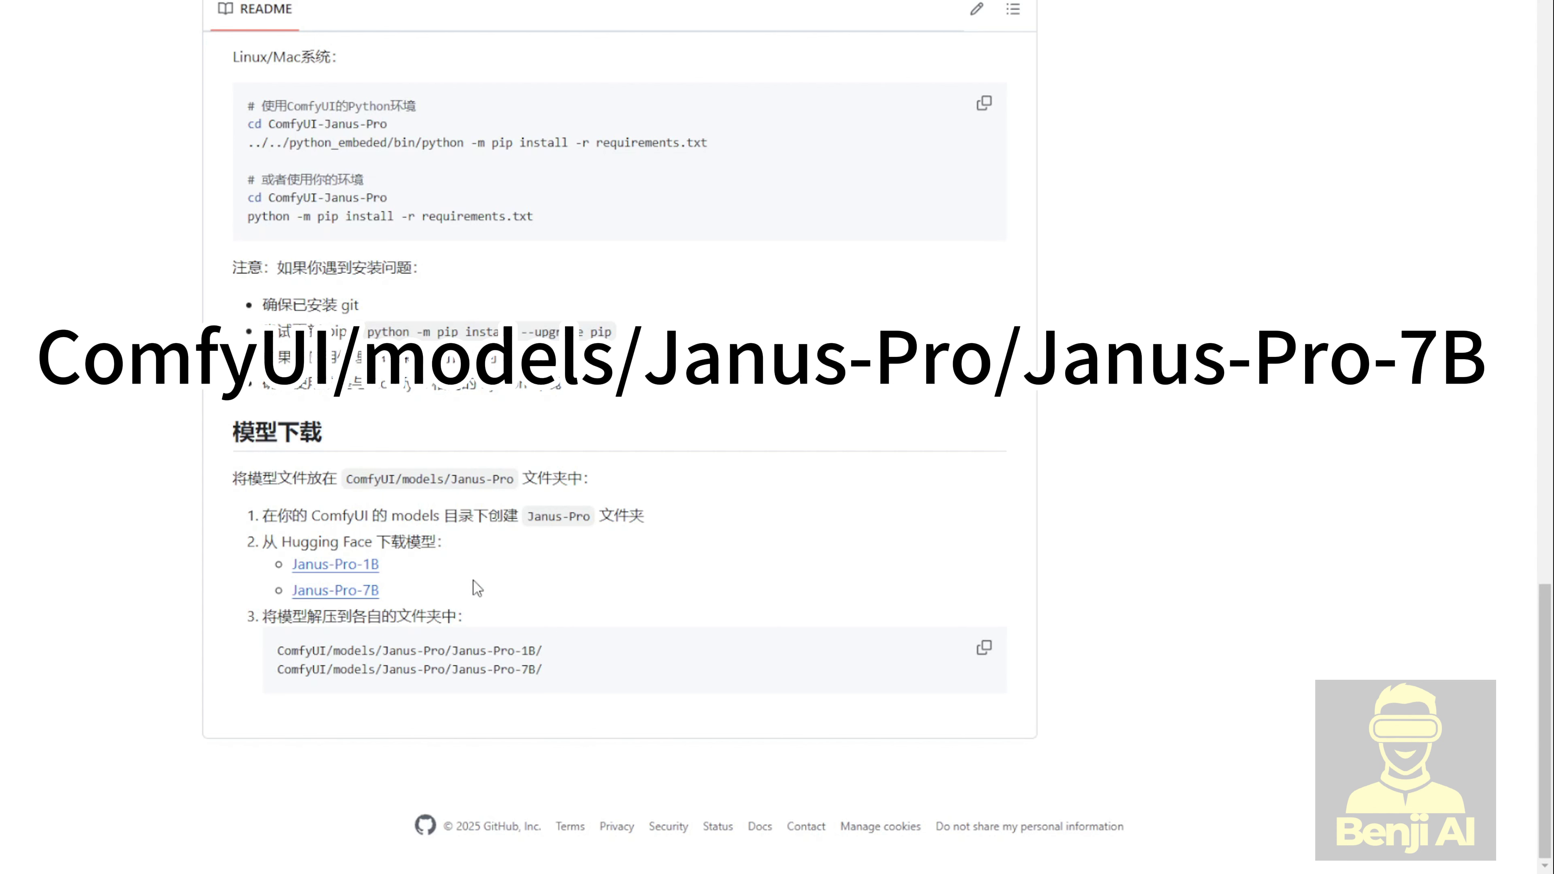
double_click(422, 476)
left_click(409, 482)
left_click_drag(542, 669, 278, 671)
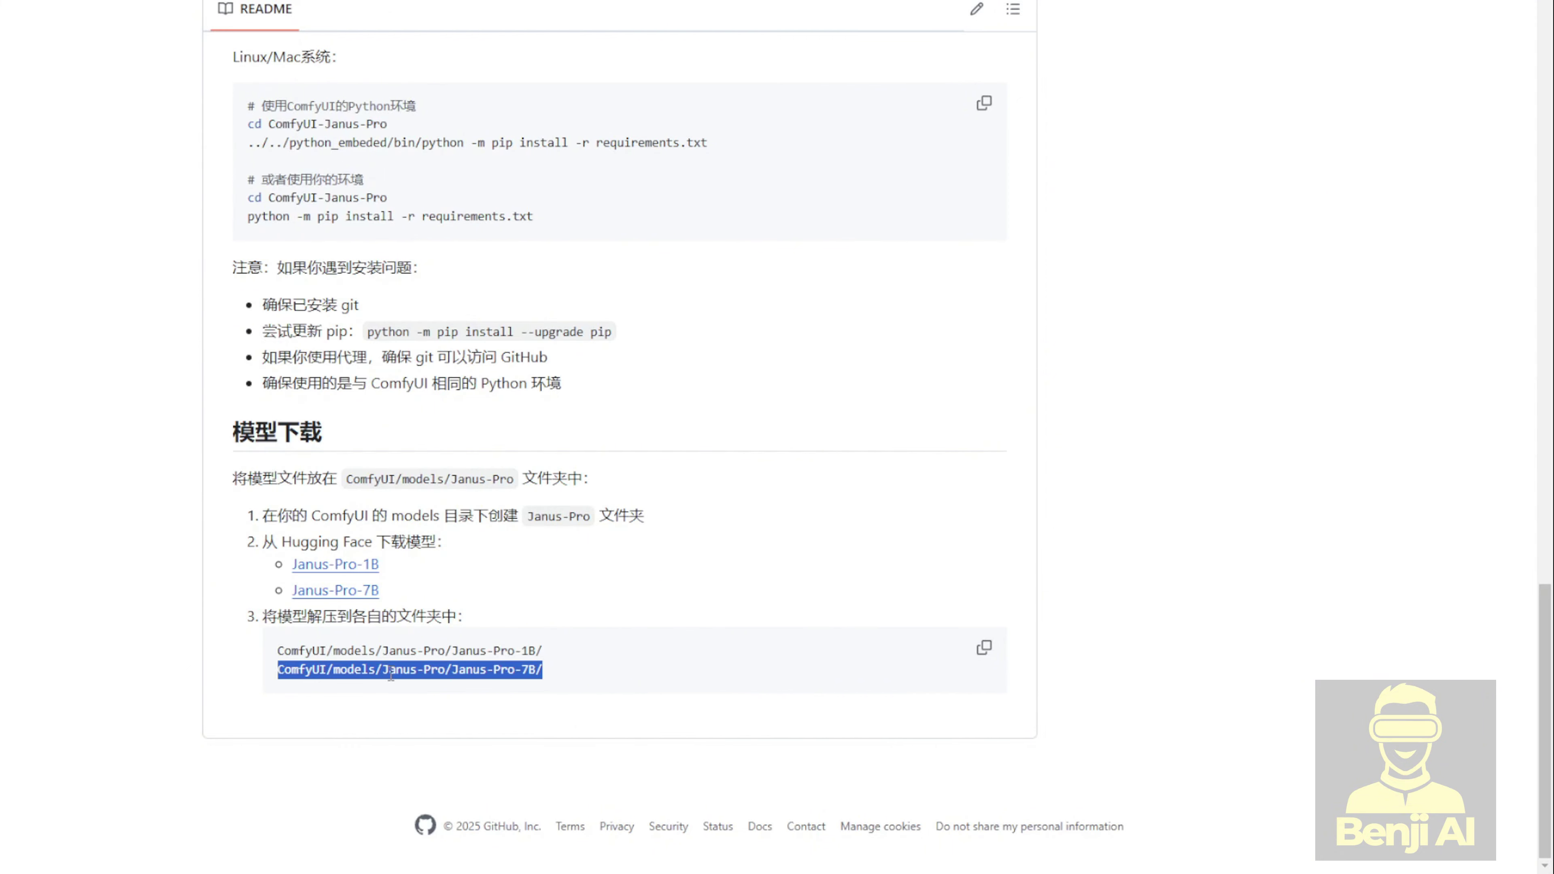
Step: View the Janus-Pro-7B repository's file list on Hugging Face, and open the local models\Janus-Pro\Janus-Pro-7B folder in File Explorer
left_click(356, 591)
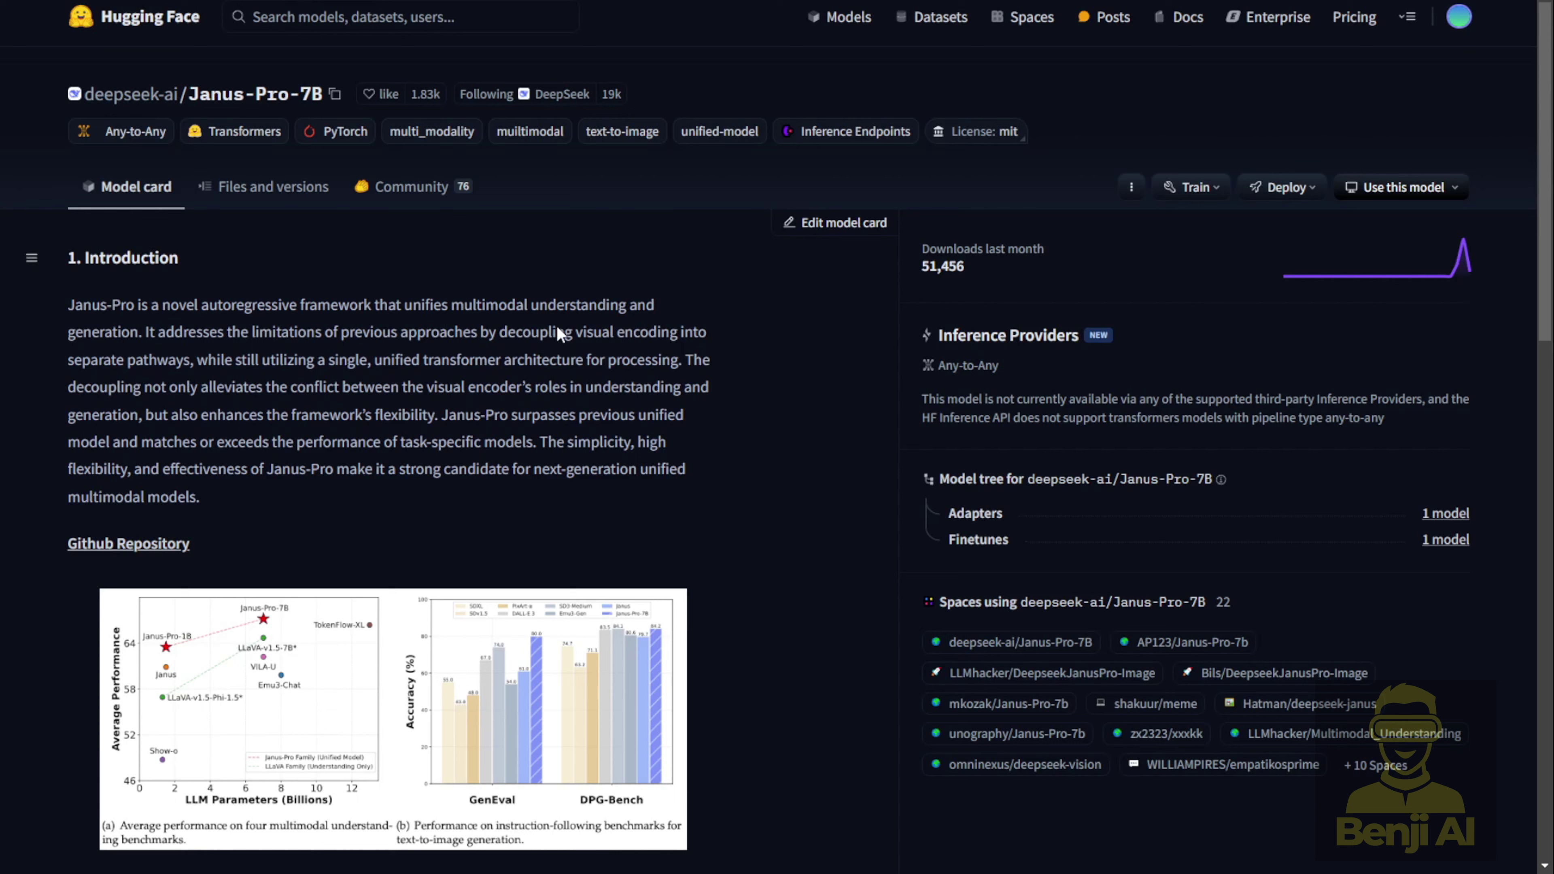
mouse_move(121, 108)
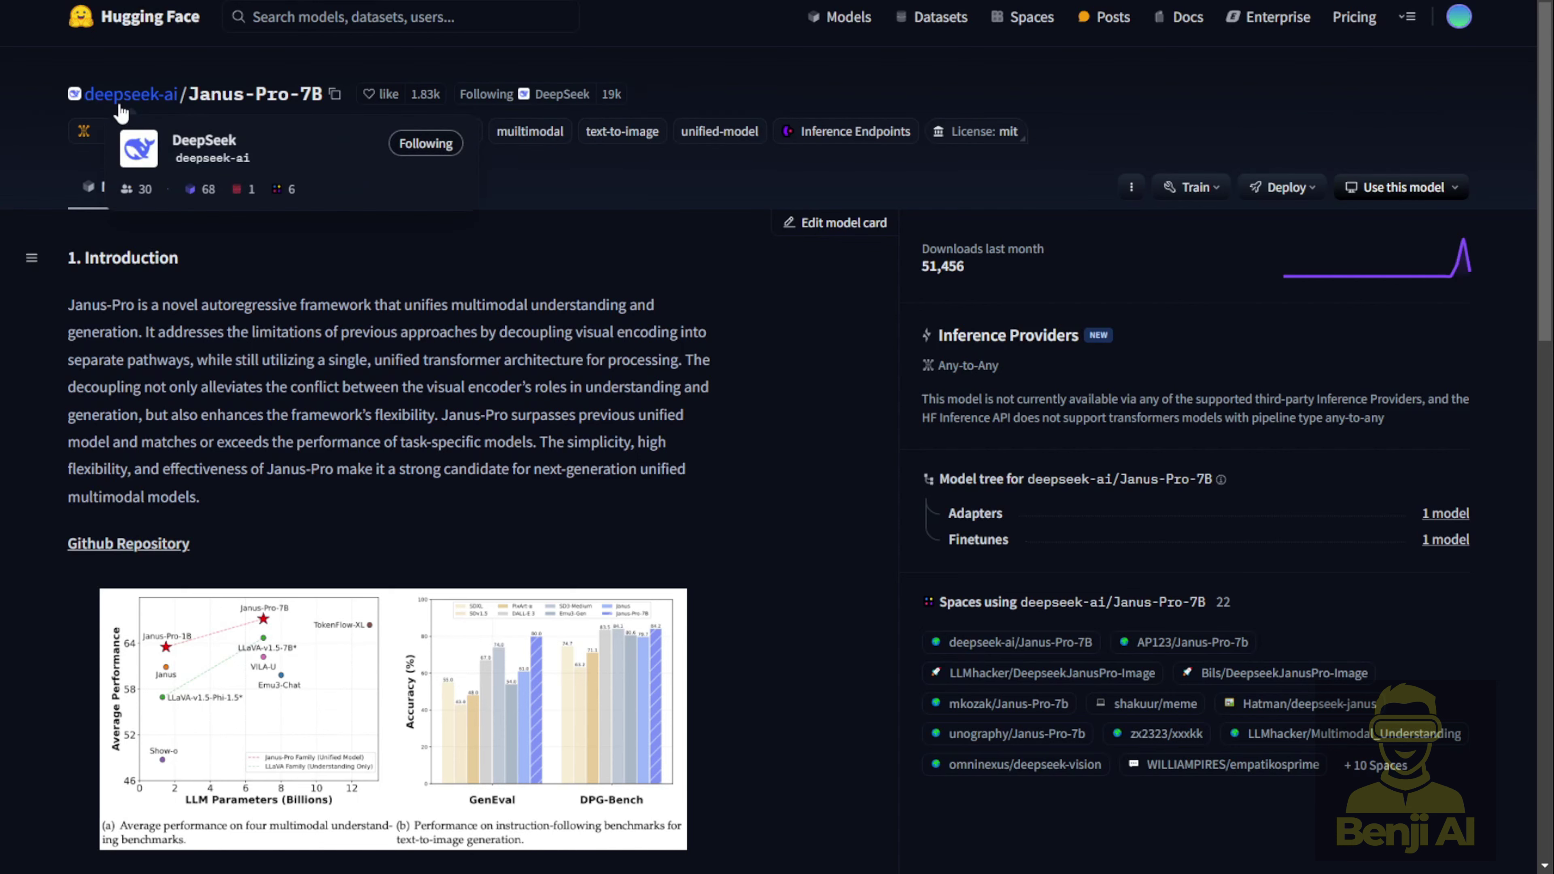
left_click(253, 190)
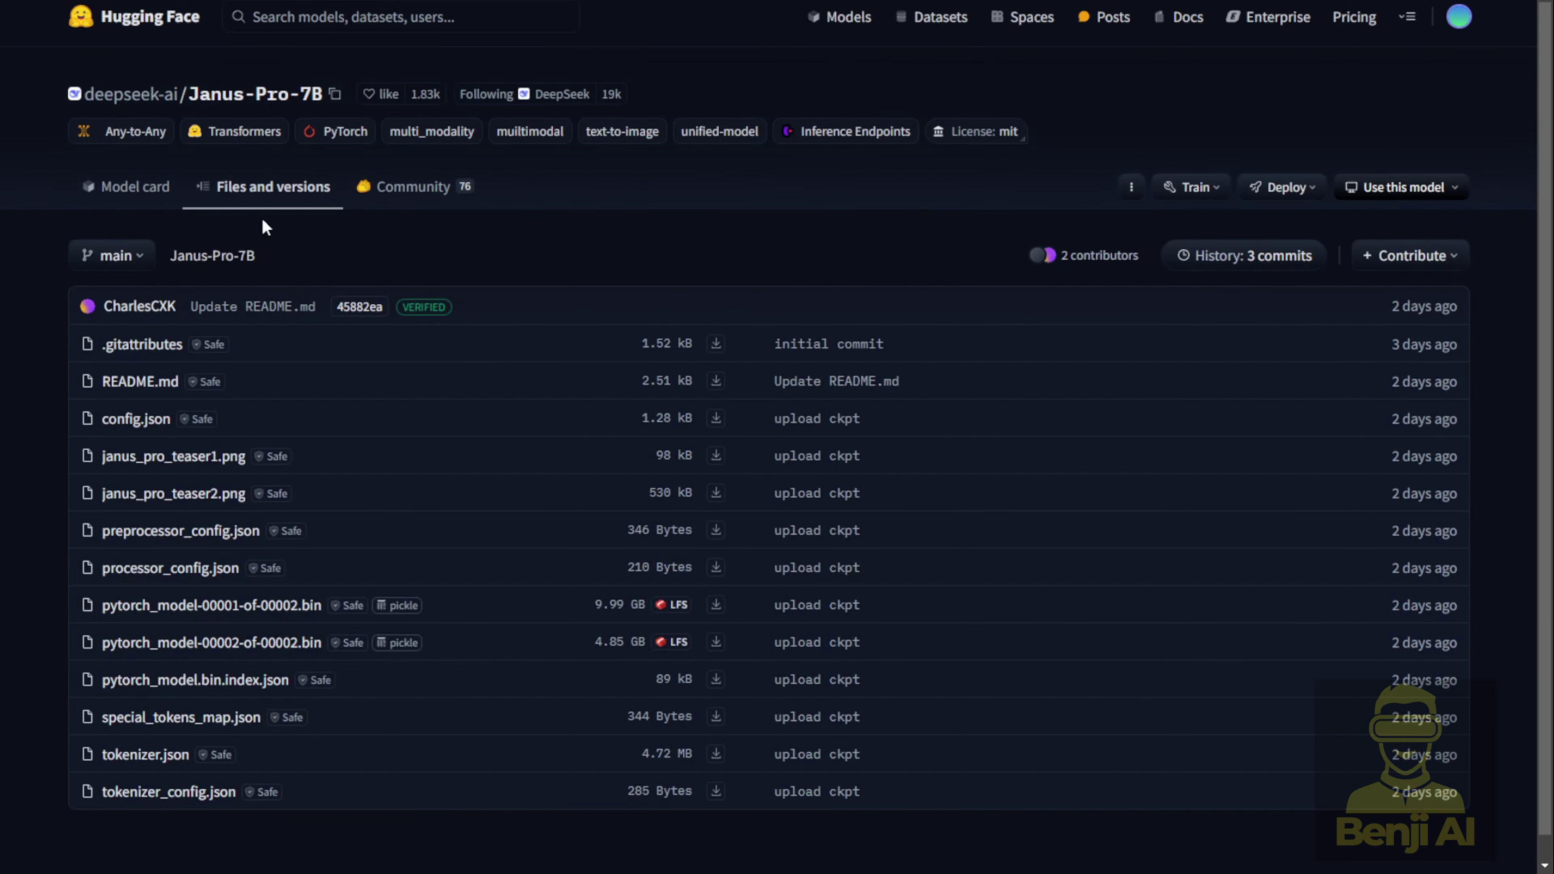
scroll(295, 415, "down", 1)
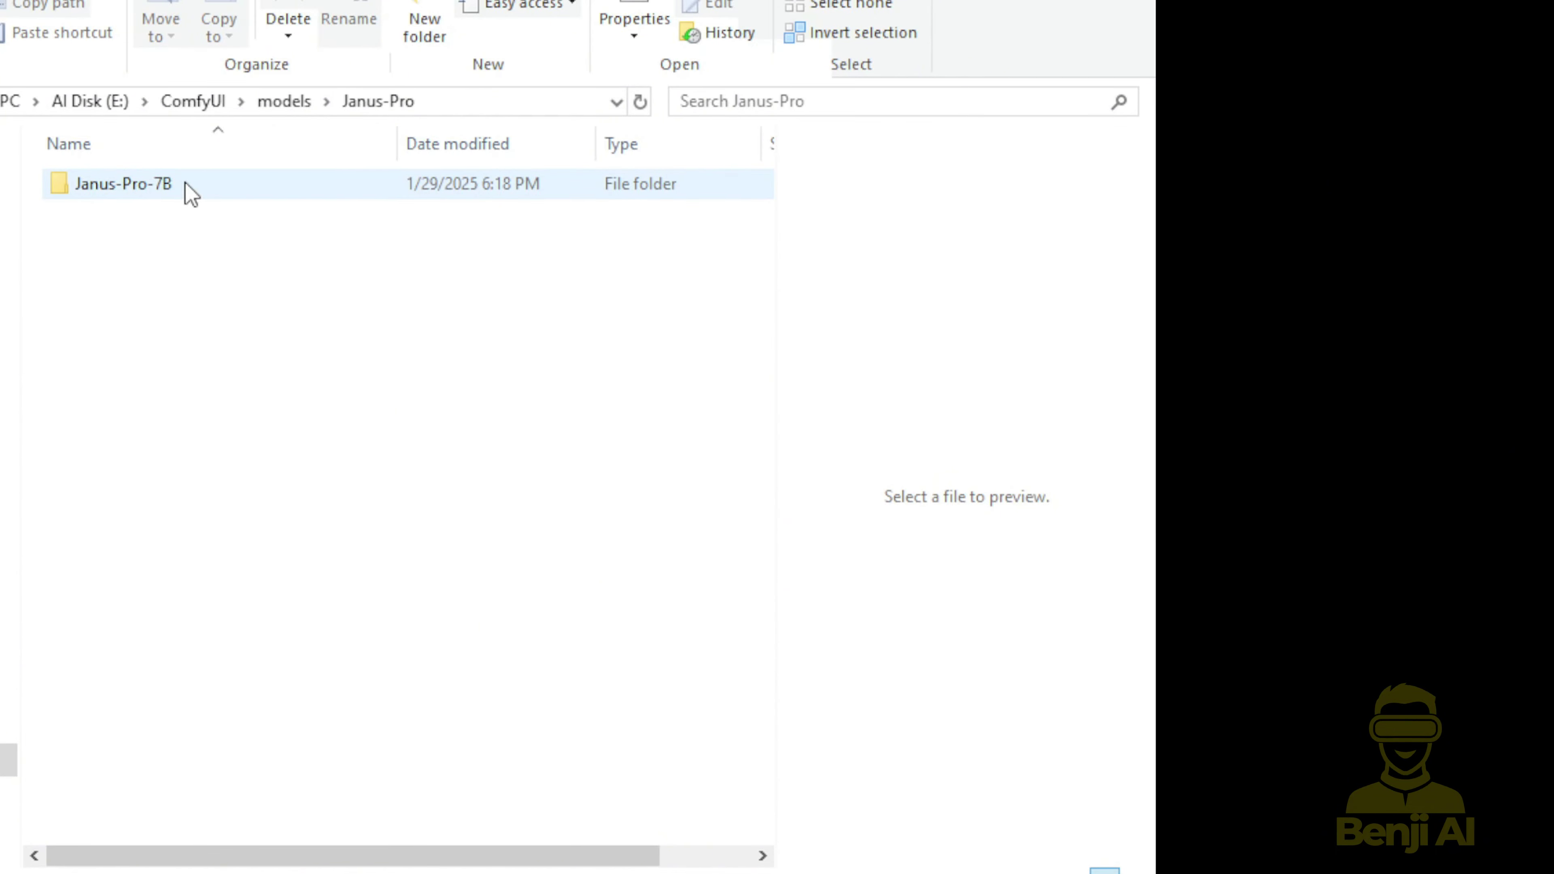
double_click(92, 184)
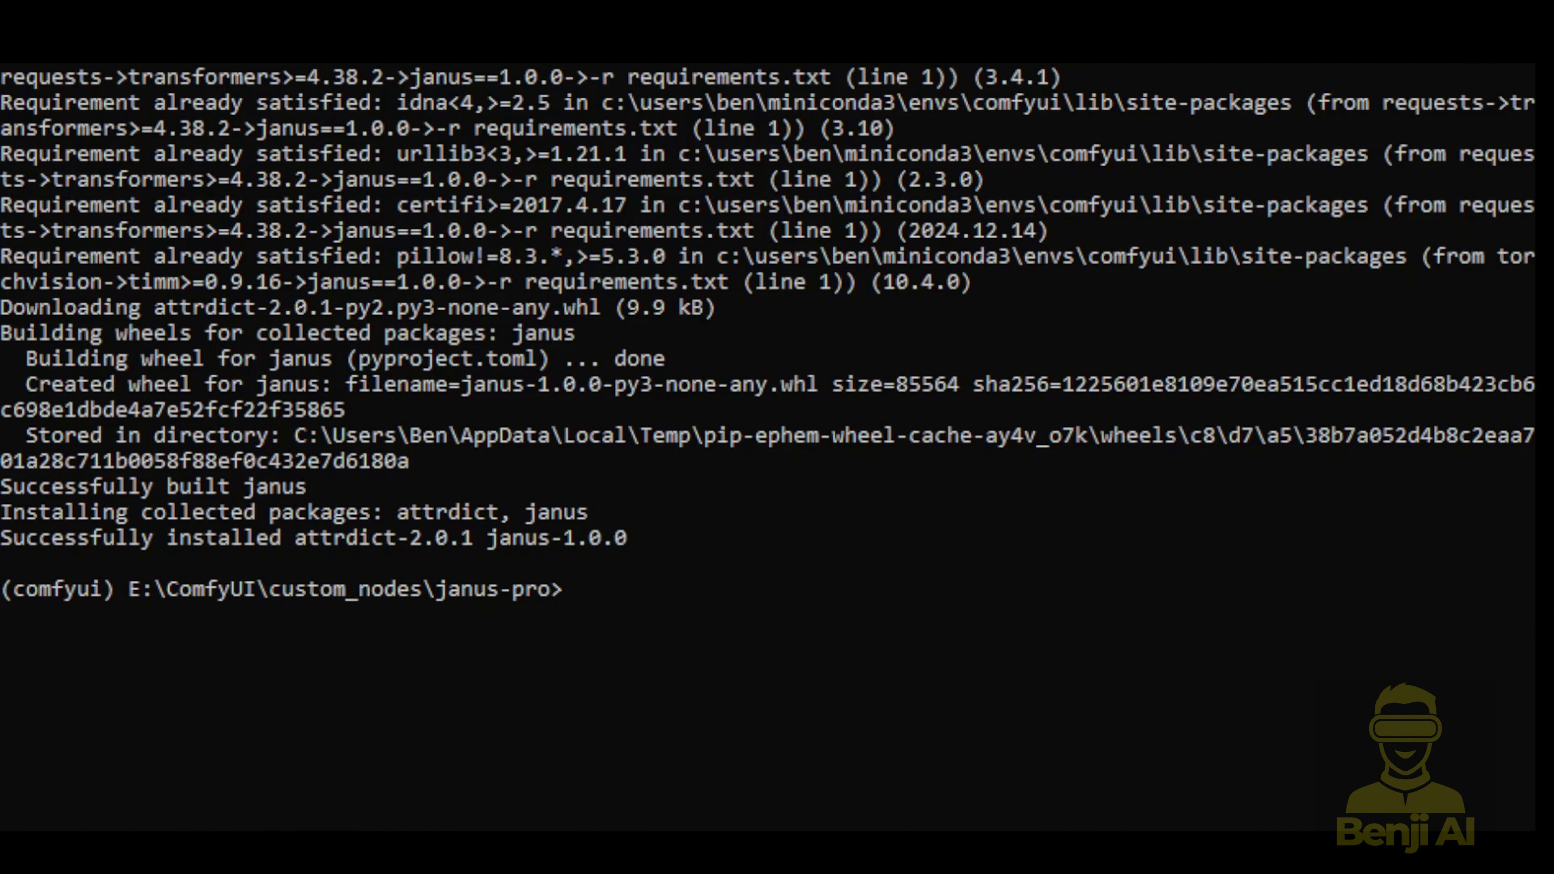
Step: Switch to the command prompt, return to E:\ComfyUI and start the server with python main.py
type("cd E:\\ComfyUI")
key("Return")
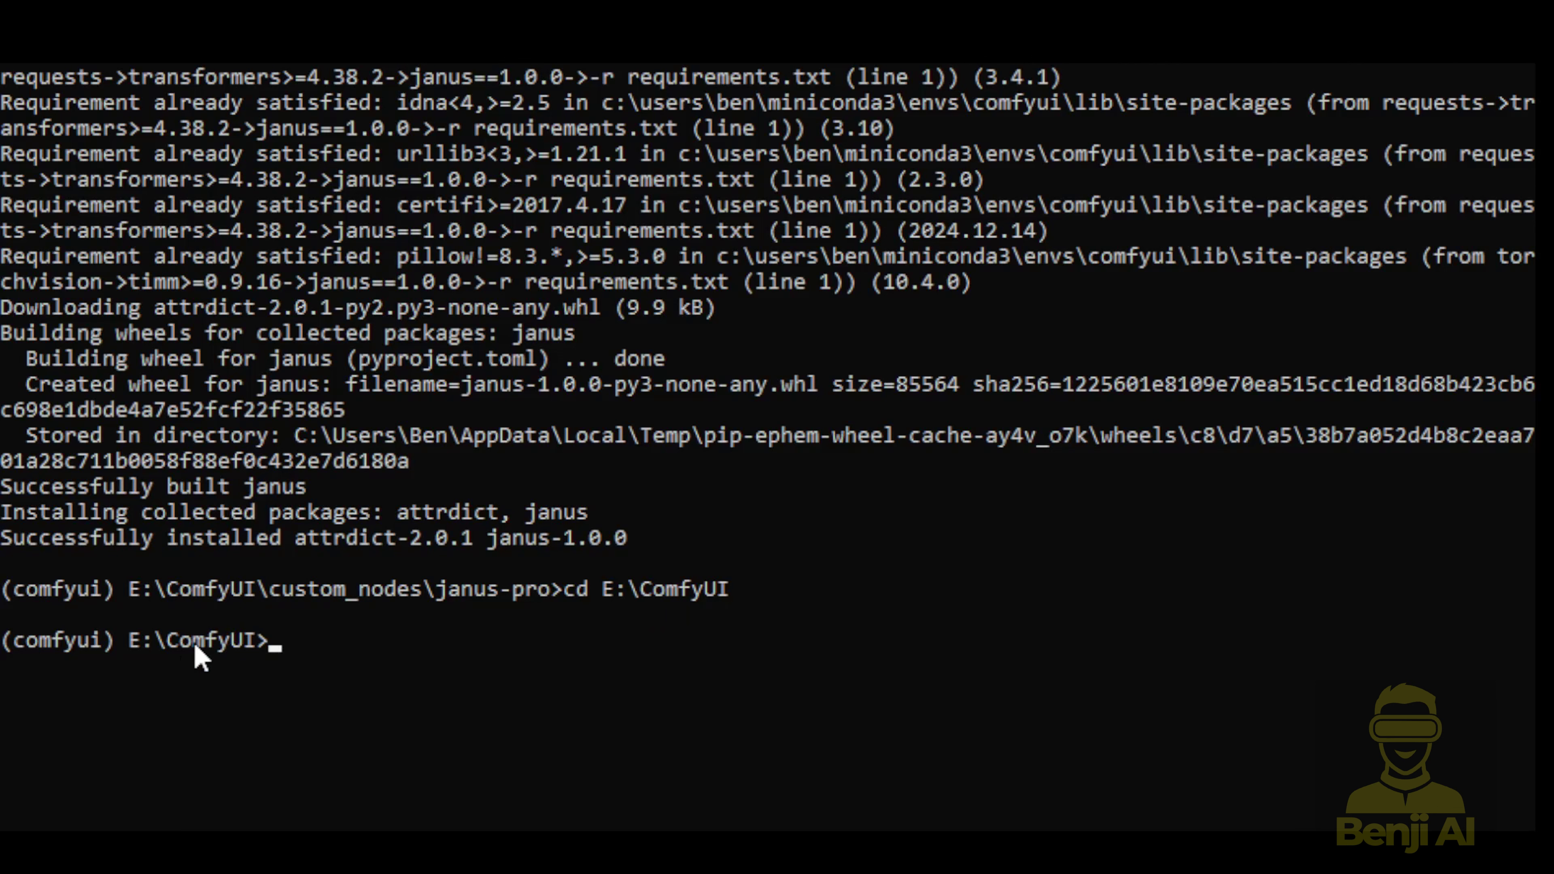
left_click_drag(176, 640, 273, 641)
left_click(306, 643)
type("python main.py")
key("Return")
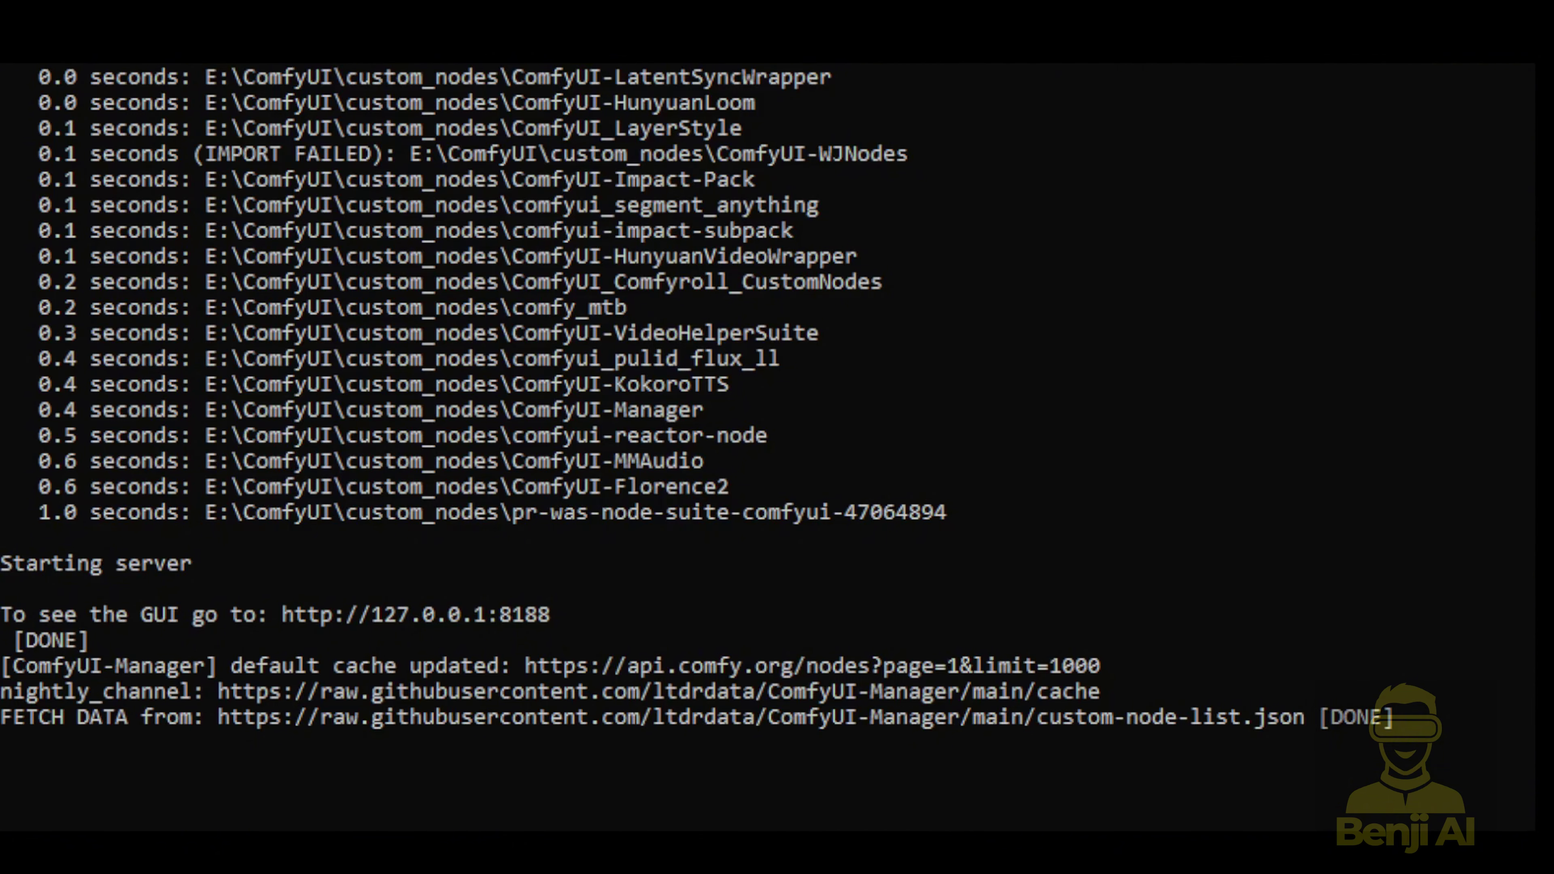
Step: Check the custom node import times in the startup log for the janus-pro and ComfyUI-WJNodes entries
scroll(422, 630, "up", 9)
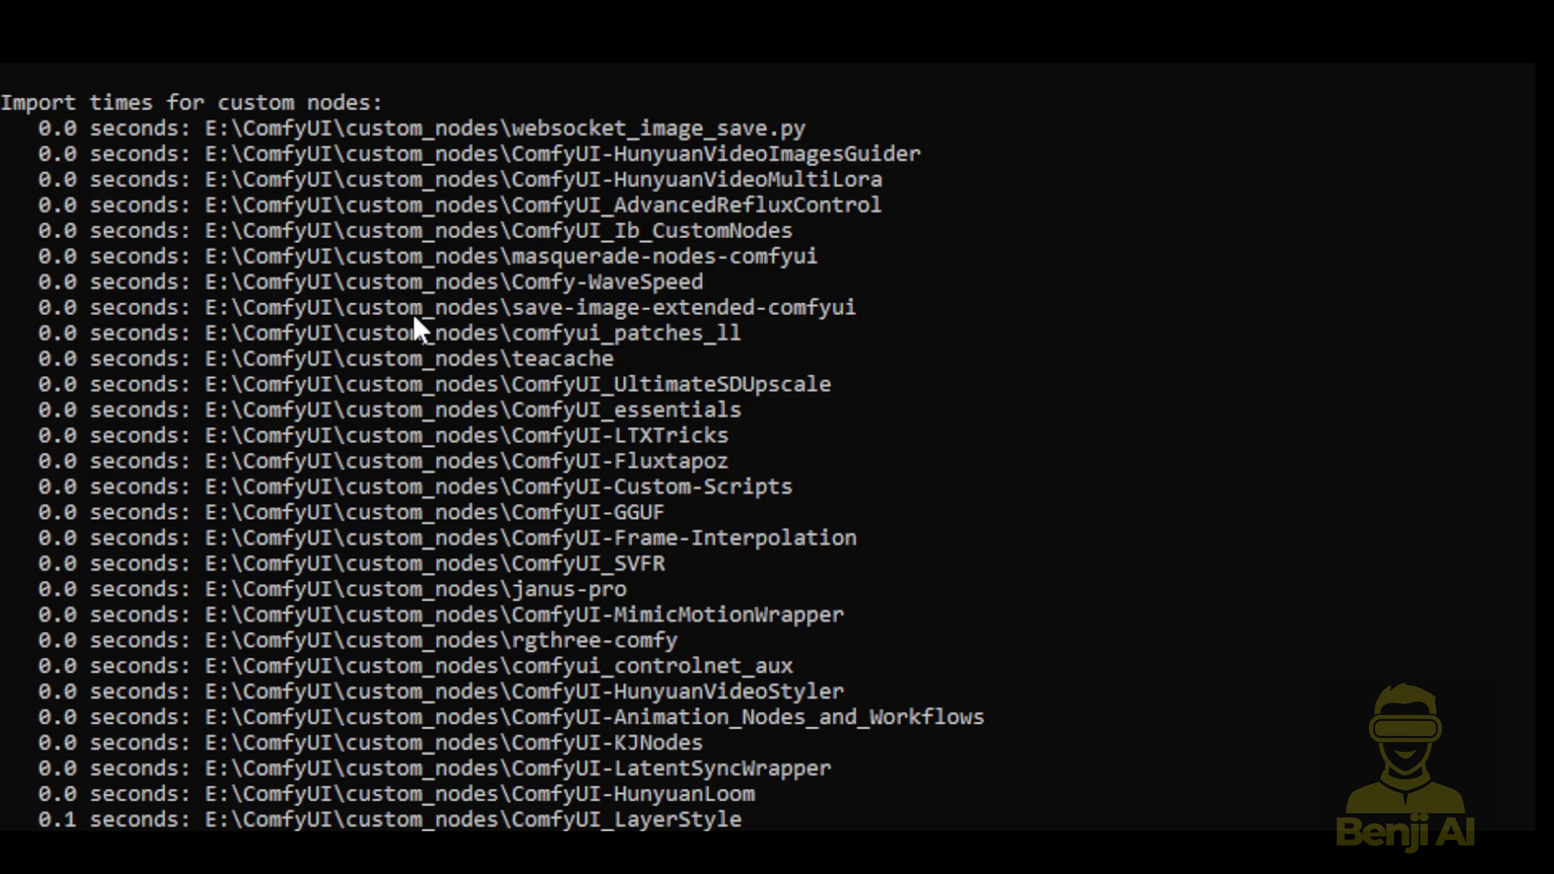
left_click_drag(206, 589, 630, 591)
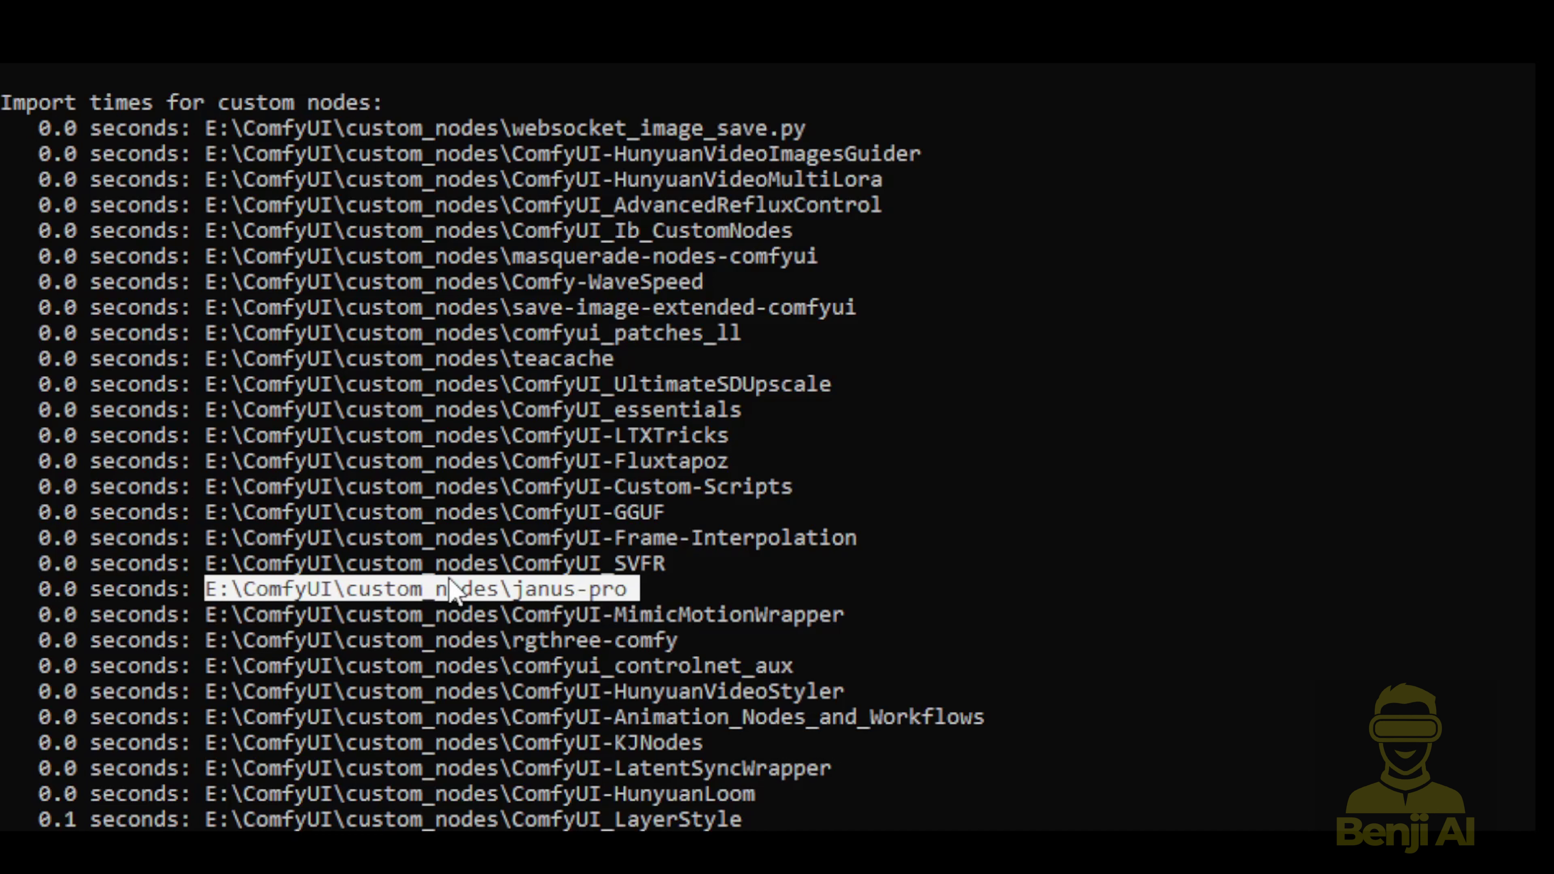
left_click(693, 591)
scroll(694, 551, "down", 5)
left_click_drag(933, 460, 183, 460)
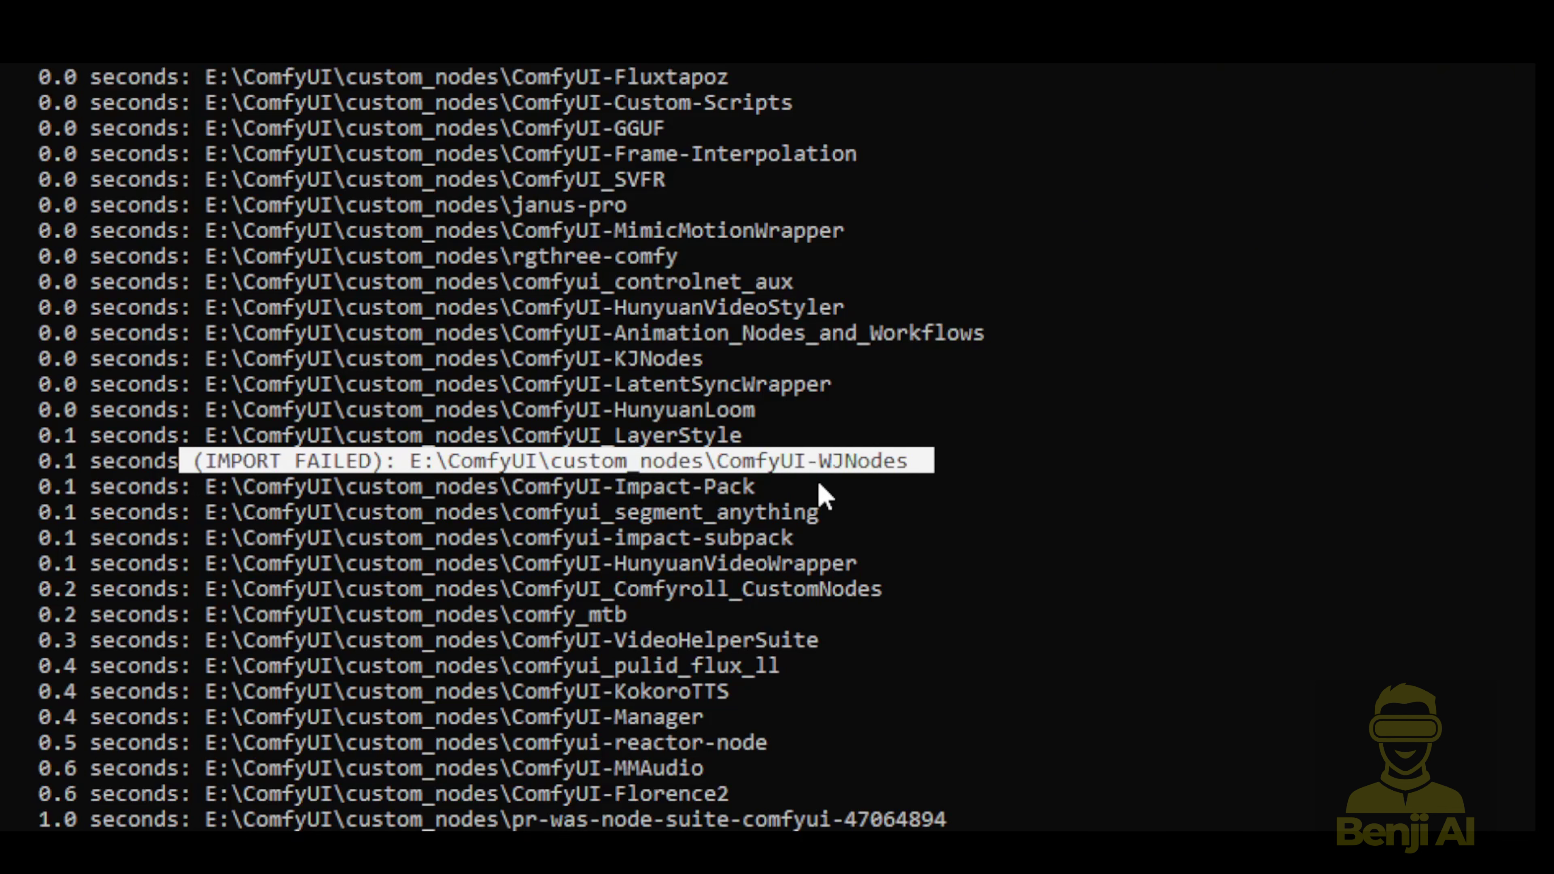
Step: Examine the startup log's traceback for the ComfyUI-WJNodes import and highlight its error reason
scroll(826, 496, "up", 15)
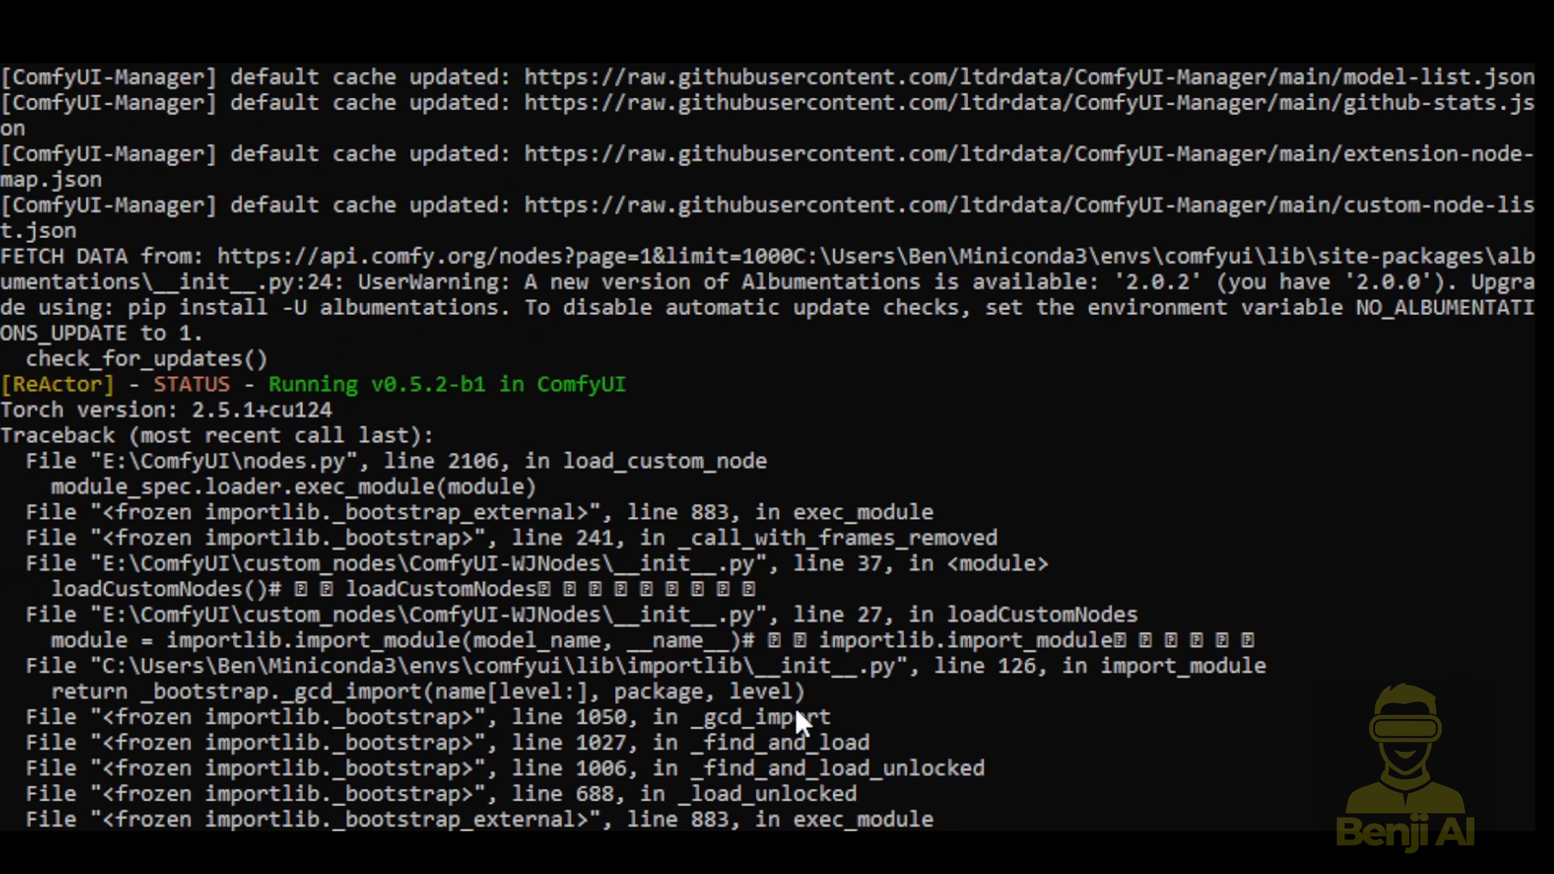
scroll(799, 721, "up", 15)
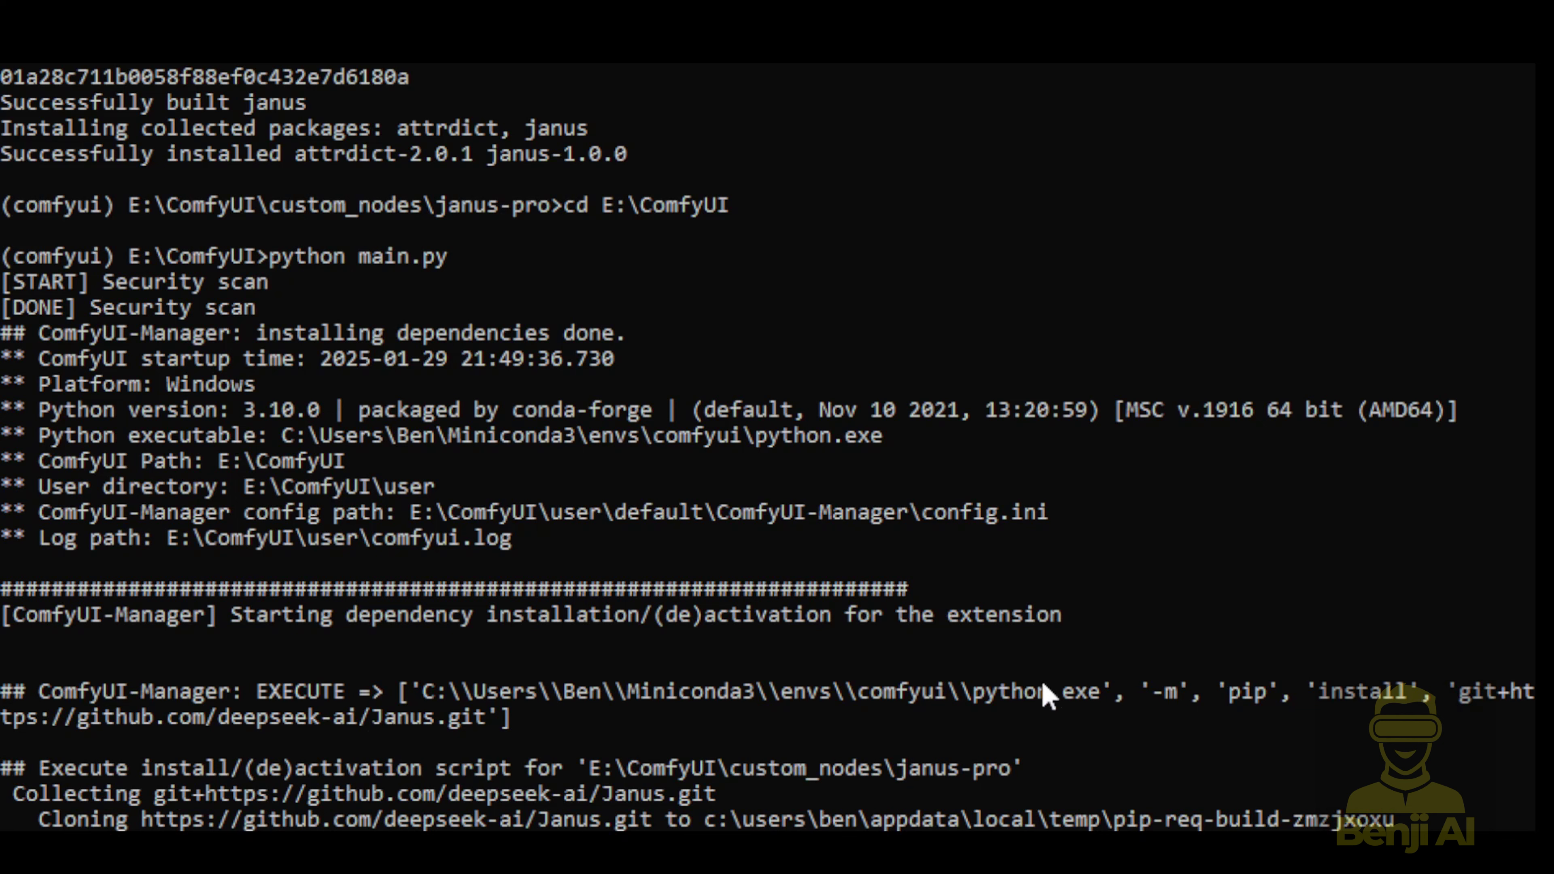
scroll(603, 713, "down", 15)
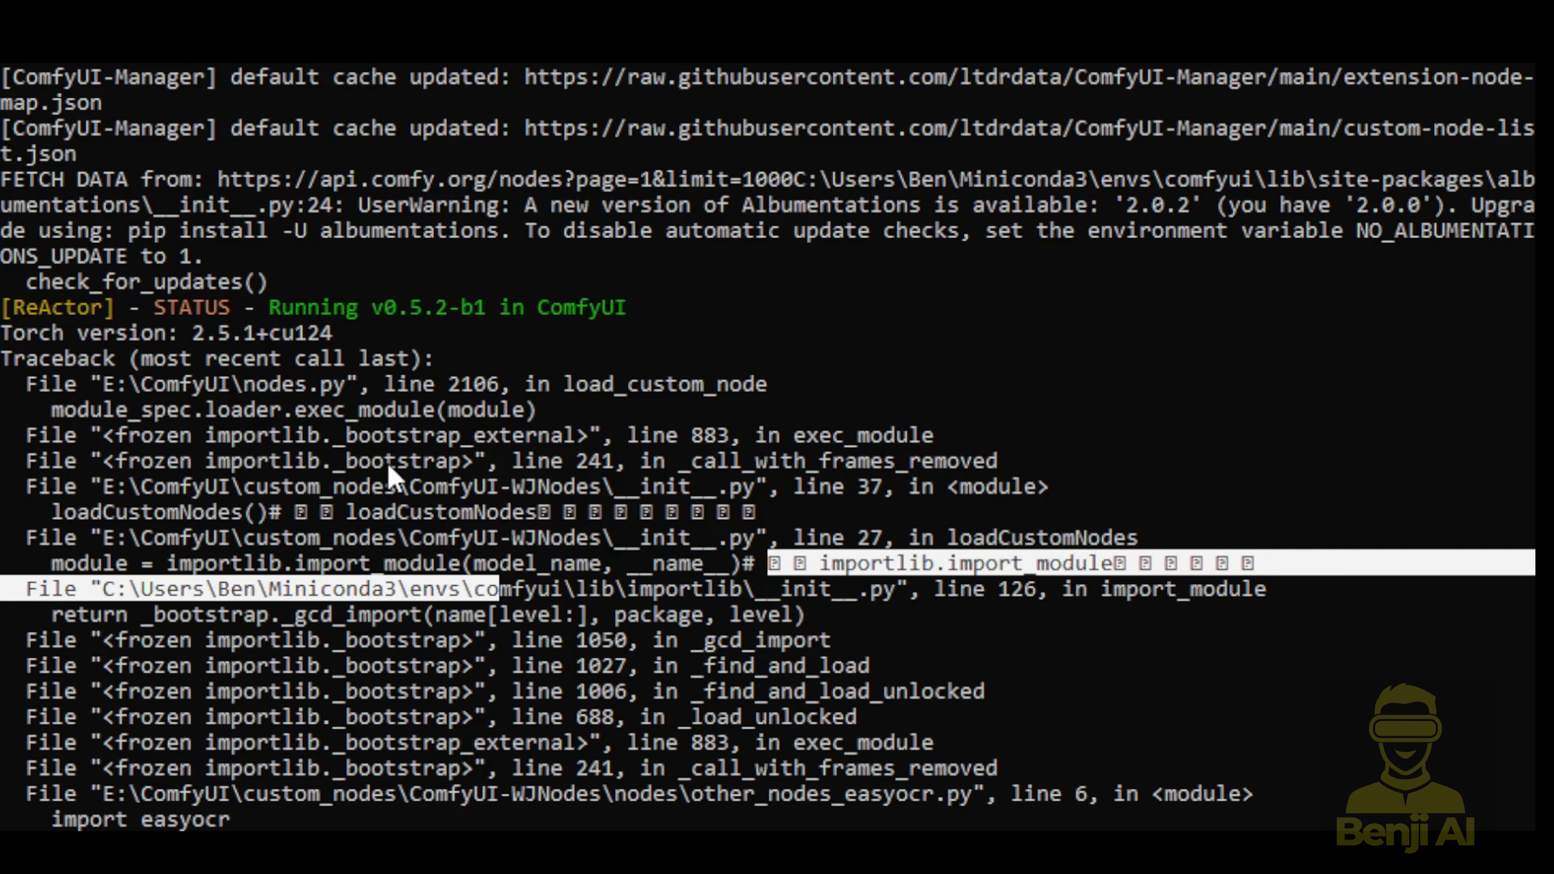
left_click_drag(513, 483, 613, 495)
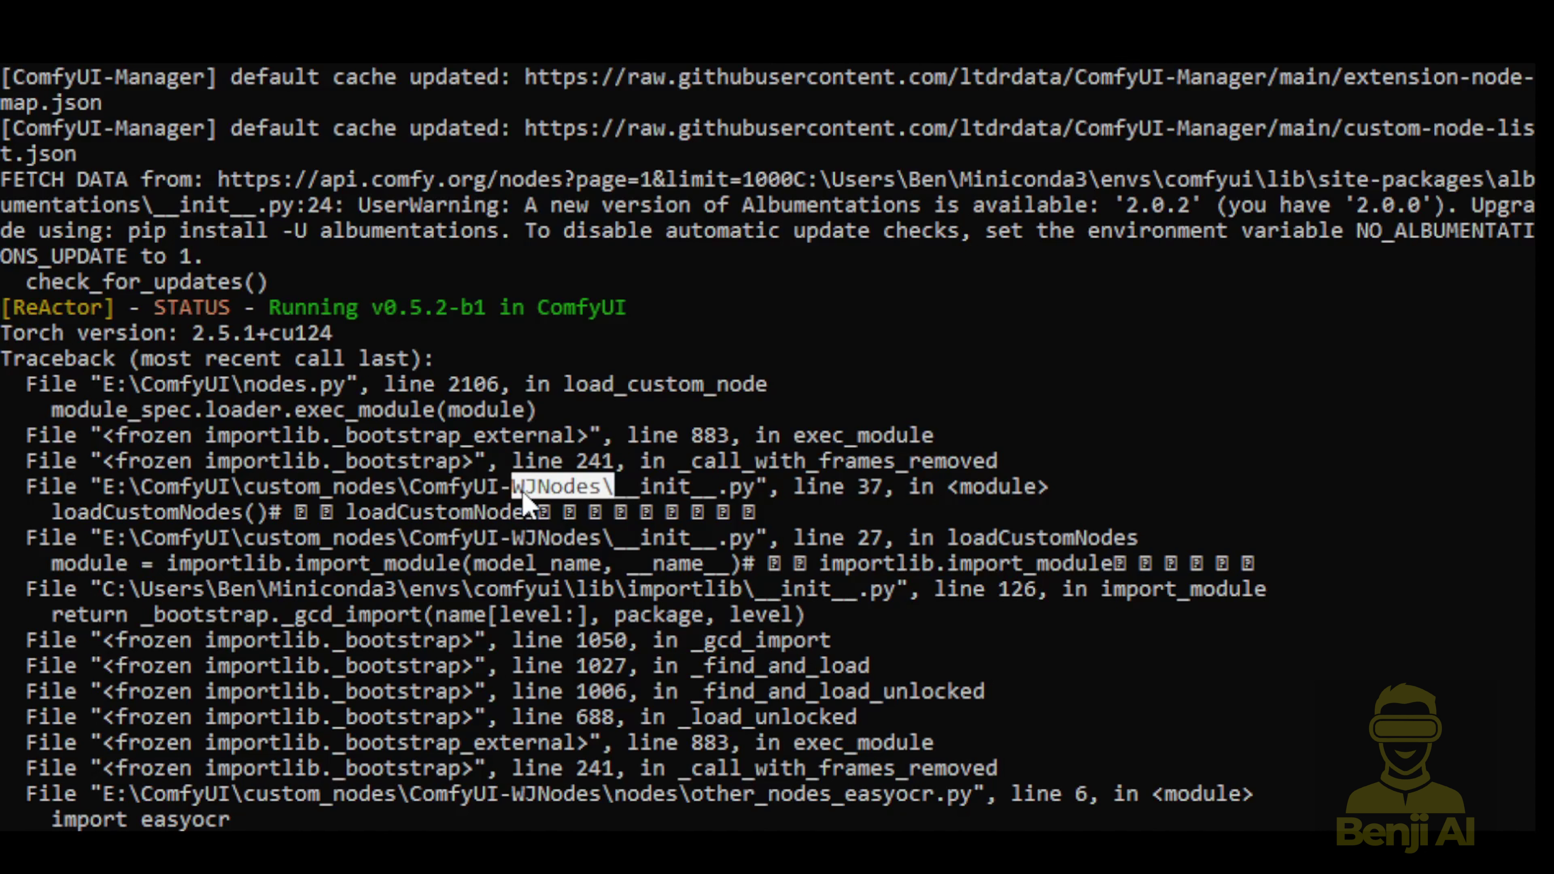
scroll(551, 551, "down", 3)
left_click_drag(603, 615, 275, 623)
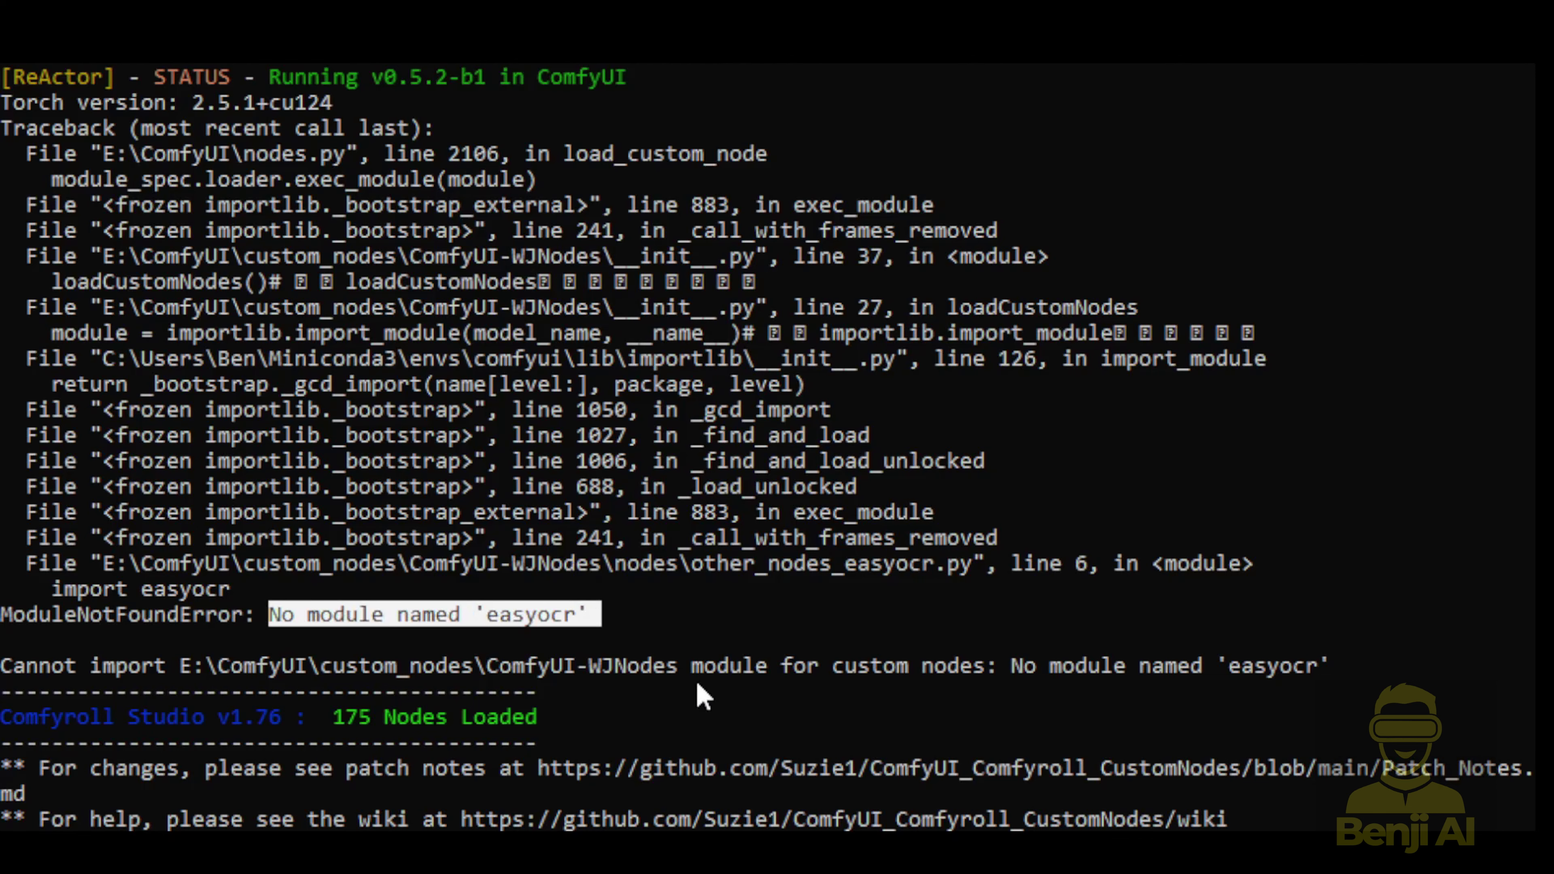
Step: Go back to the import times list and highlight the janus-pro line
scroll(660, 673, "down", 15)
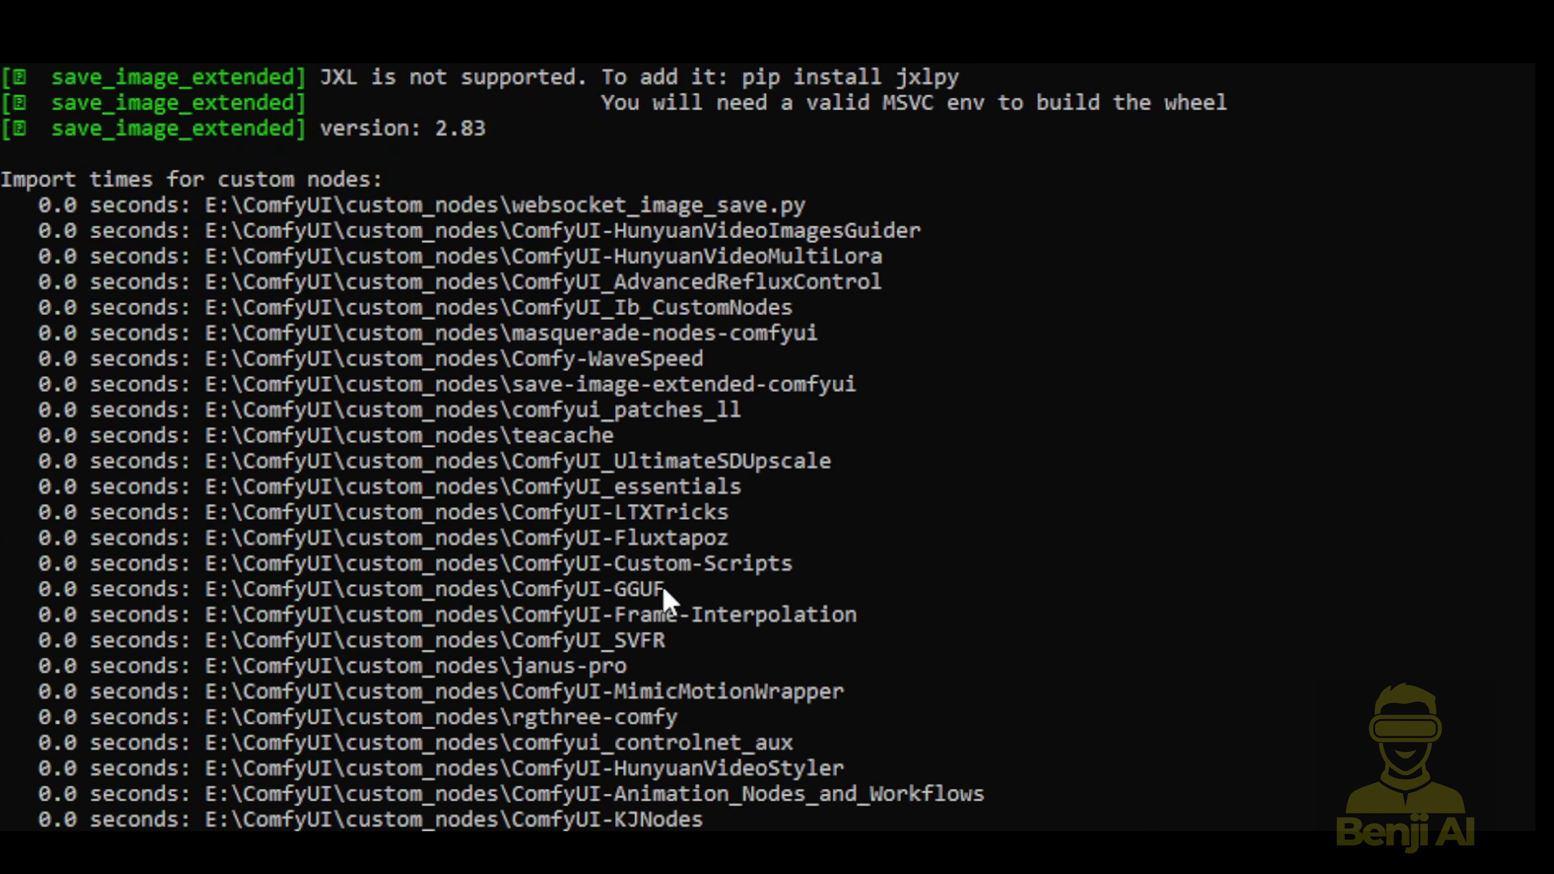
scroll(653, 588, "up", 1)
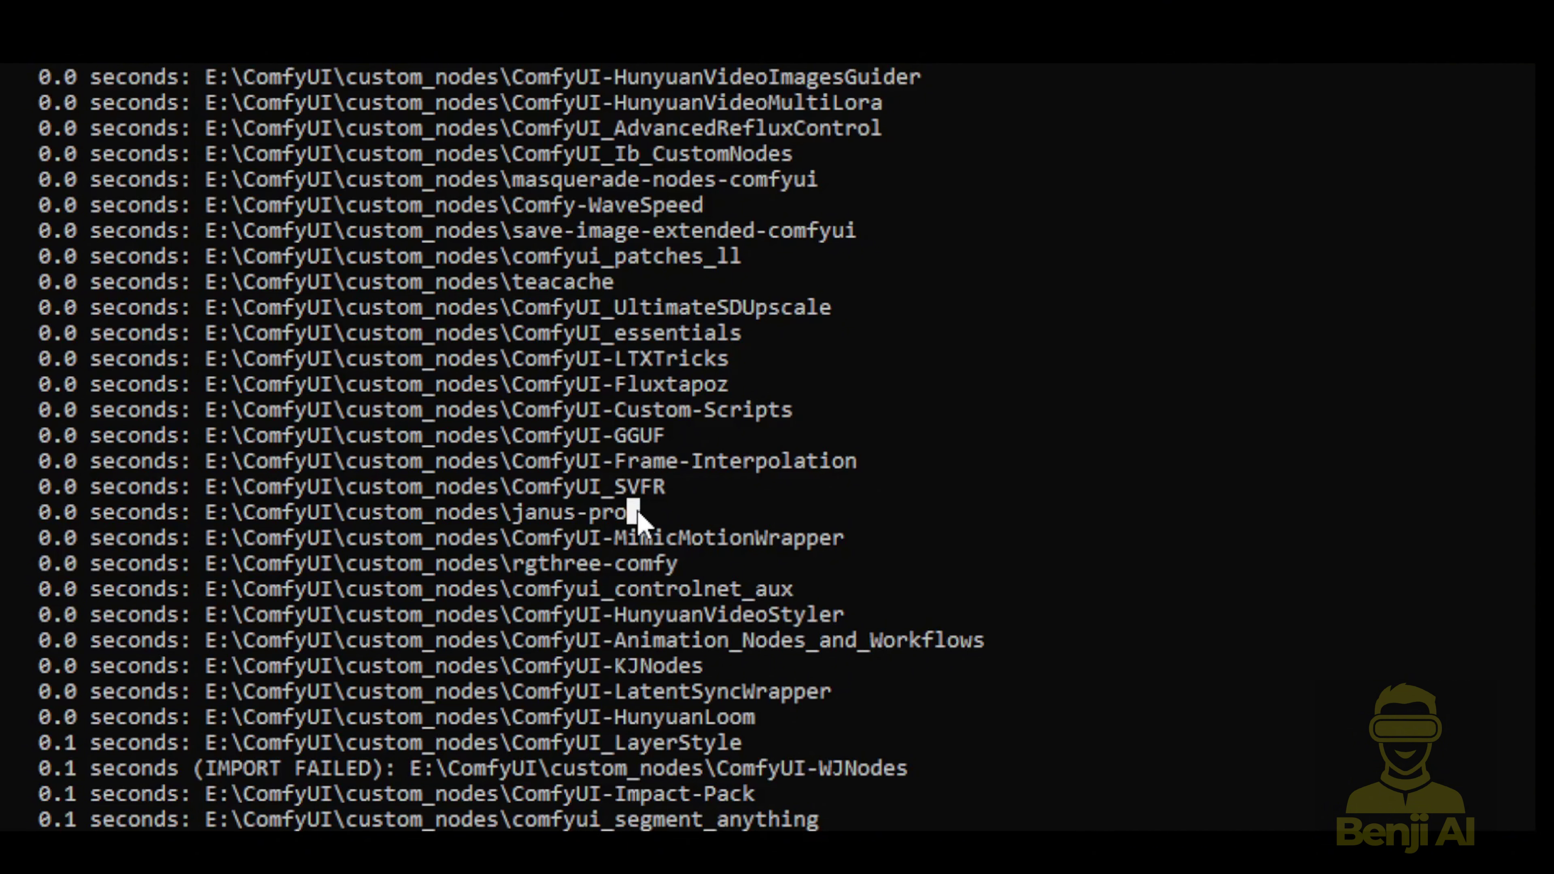
left_click_drag(636, 512, 38, 515)
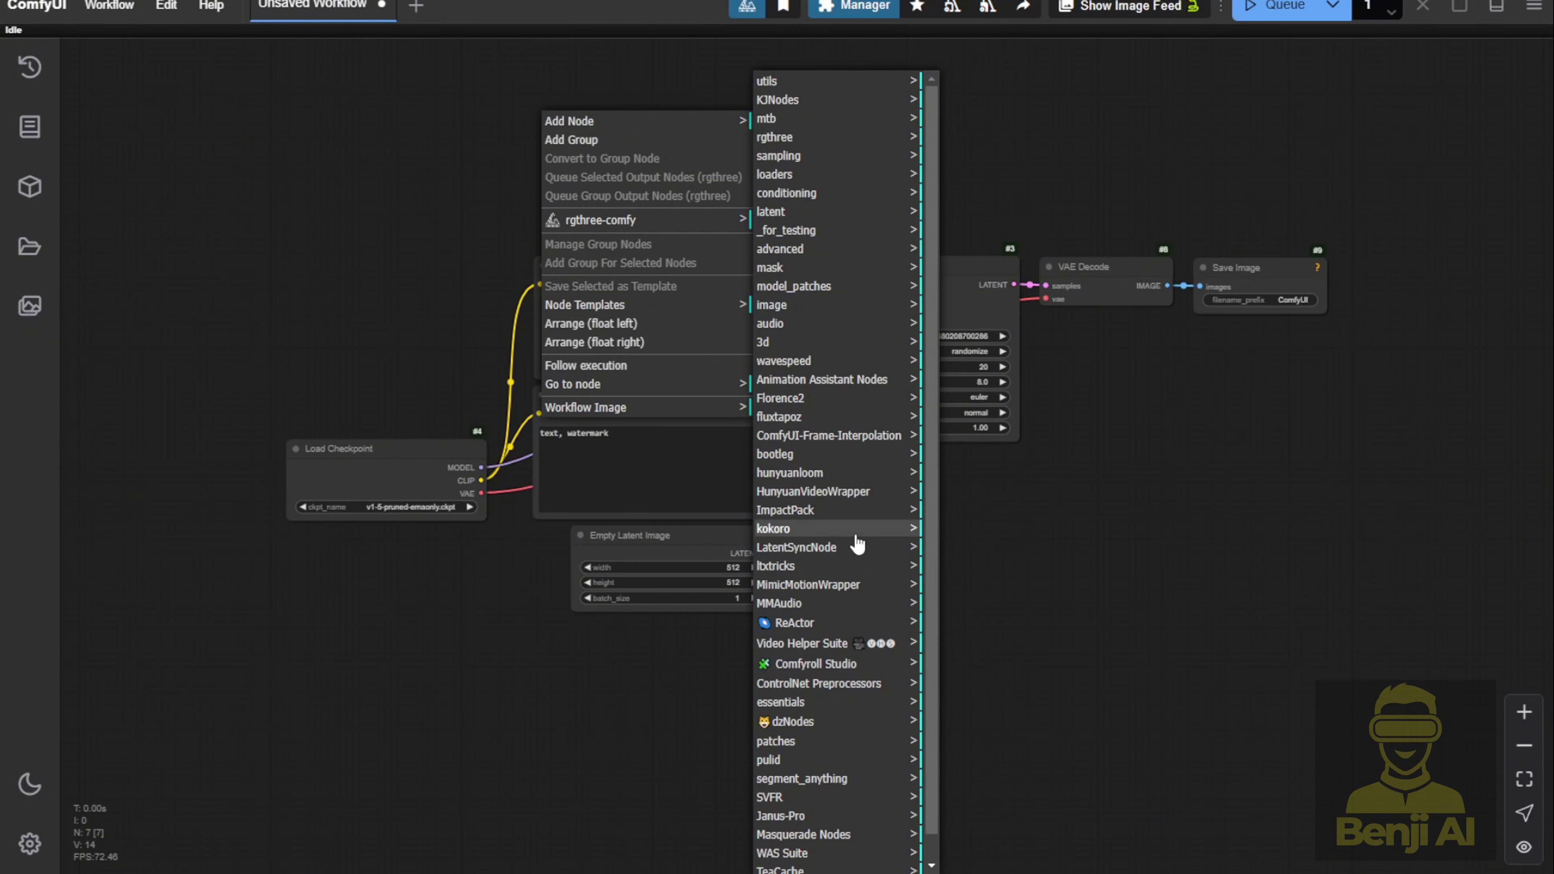
Step: In ComfyUI, add the Janus Model Loader, Janus Image Understanding and Janus Image Generation nodes from the Janus-Pro category
scroll(856, 551, "down", 1)
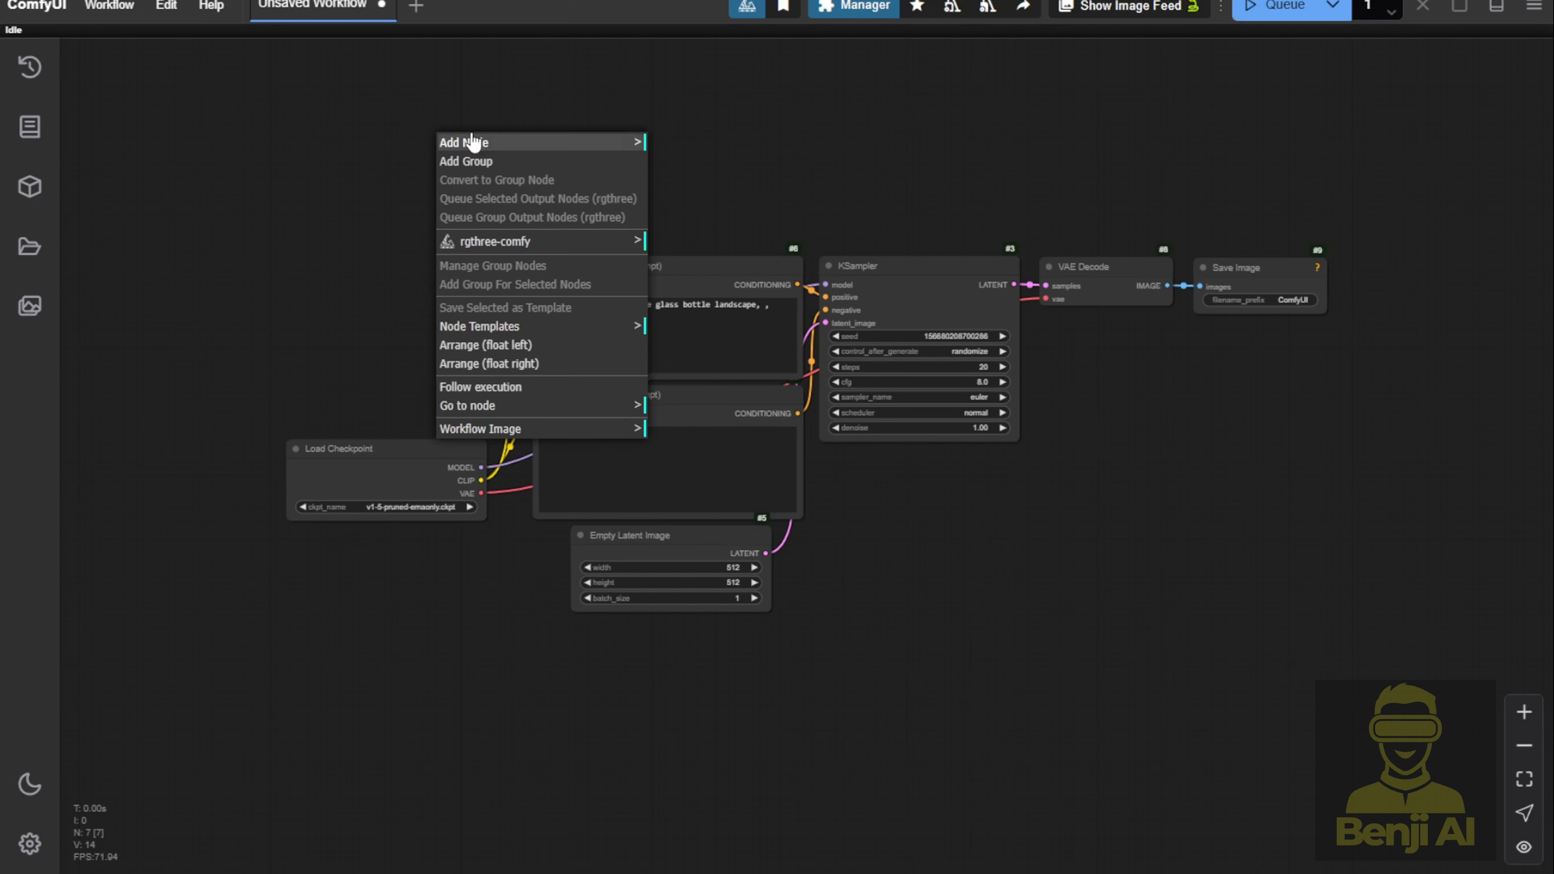
left_click(575, 145)
scroll(642, 597, "down", 4)
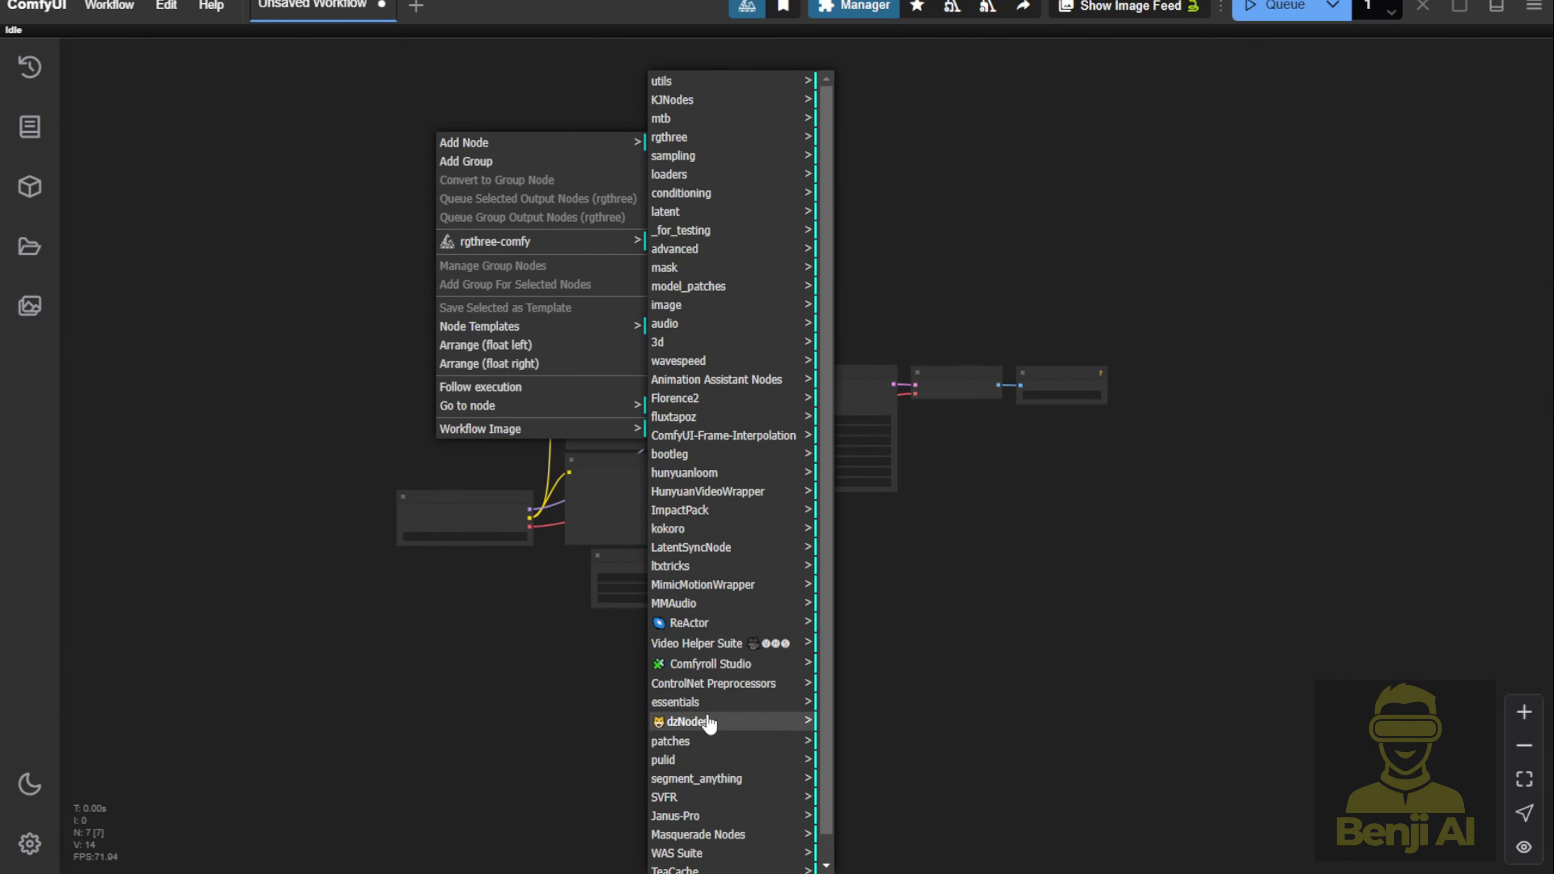
scroll(697, 809, "down", 1)
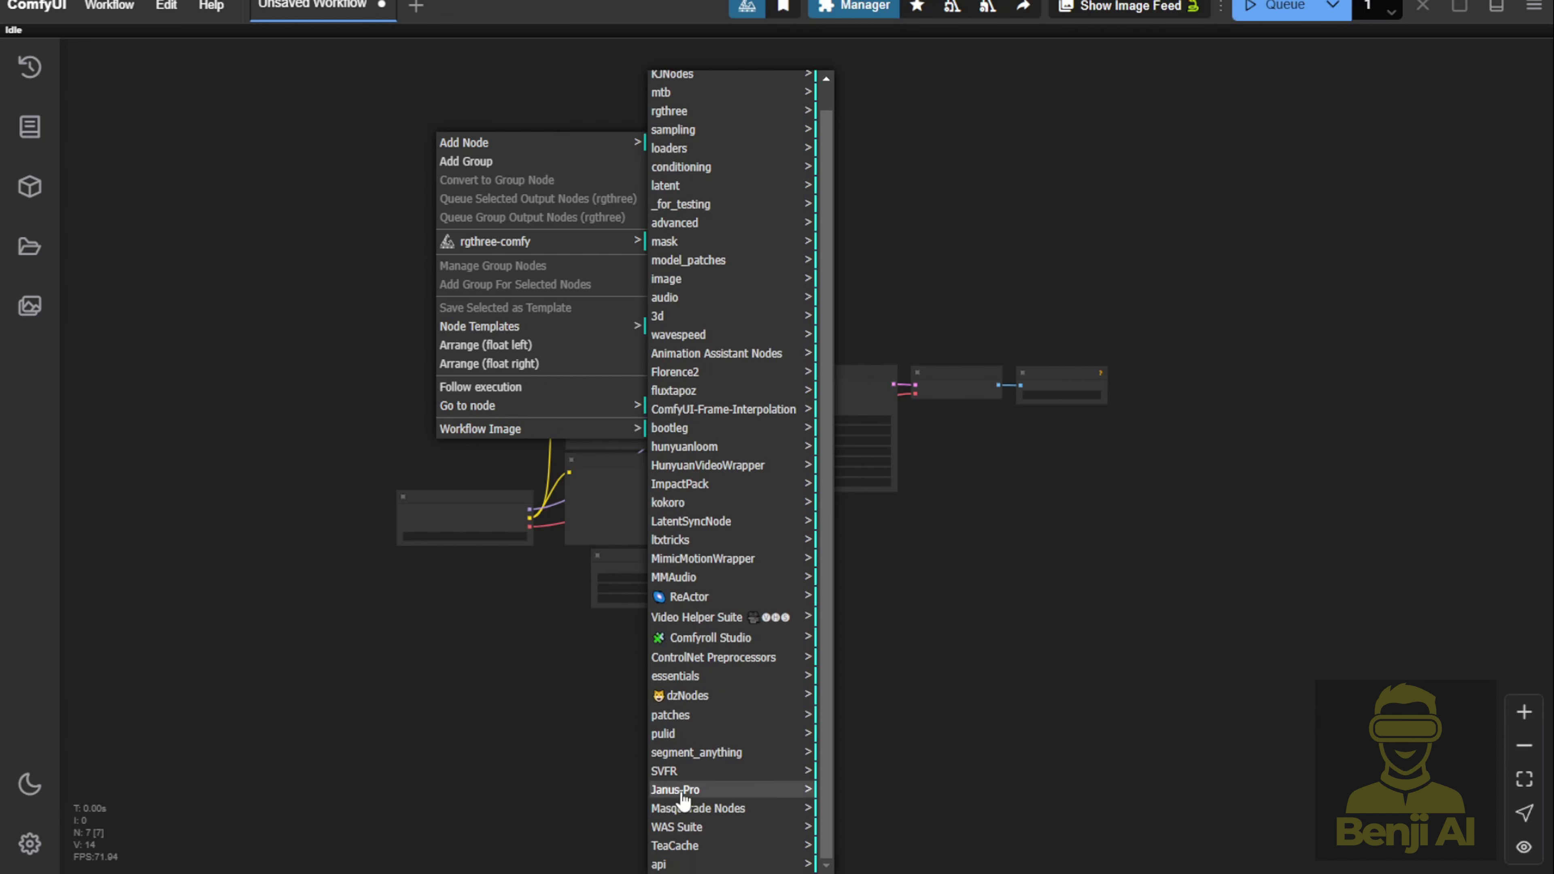
left_click(707, 798)
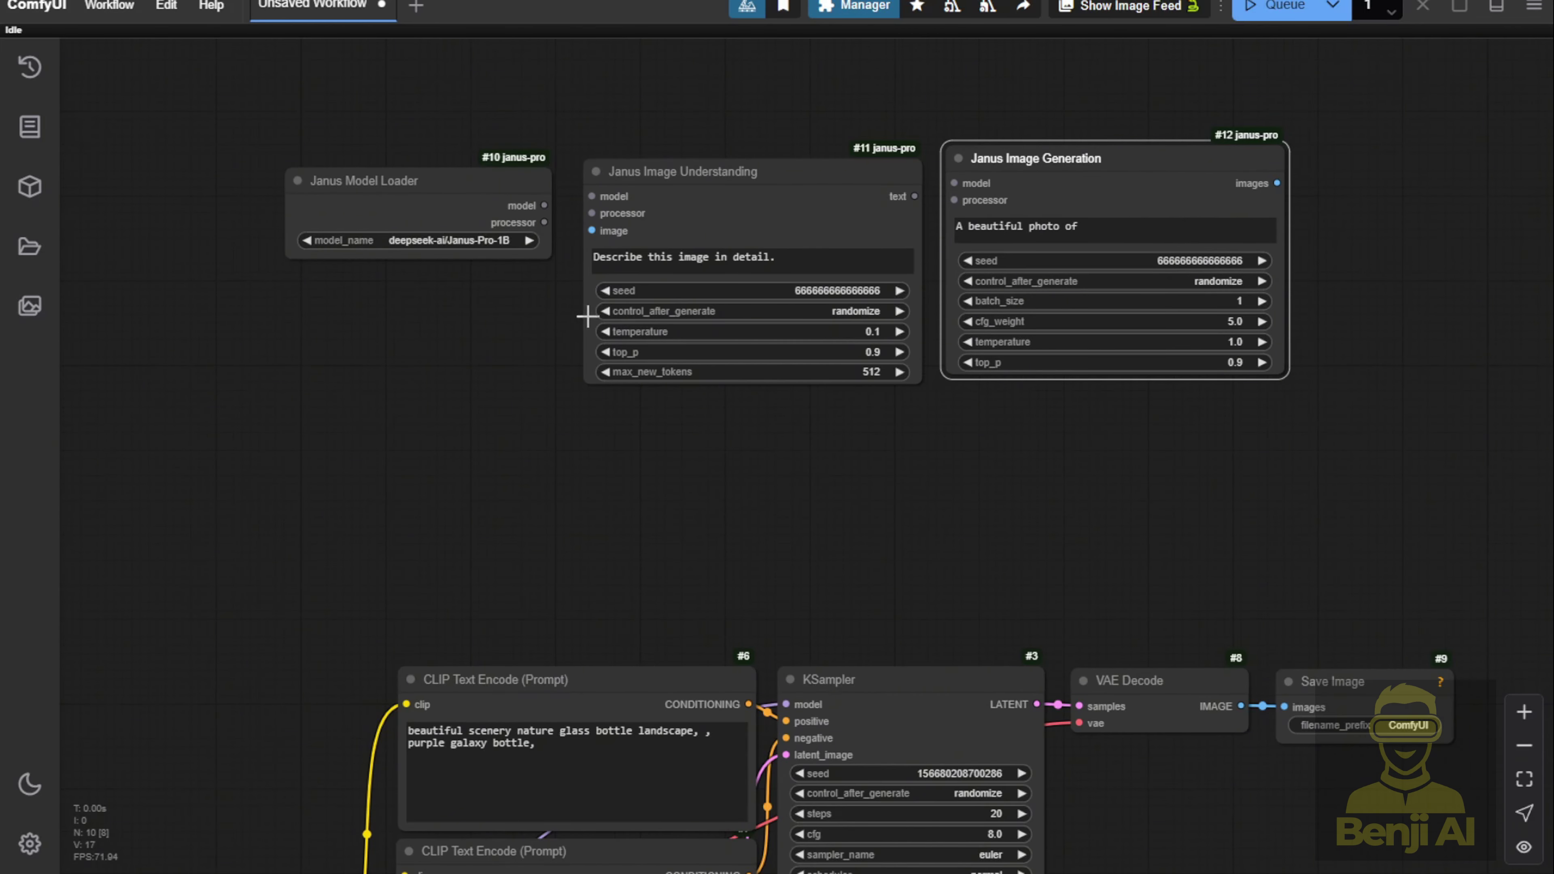
Step: Delete the default text-to-image workflow nodes, keeping only the three Janus nodes on the canvas
scroll(587, 319, "down", 3)
scroll(581, 330, "up", 7)
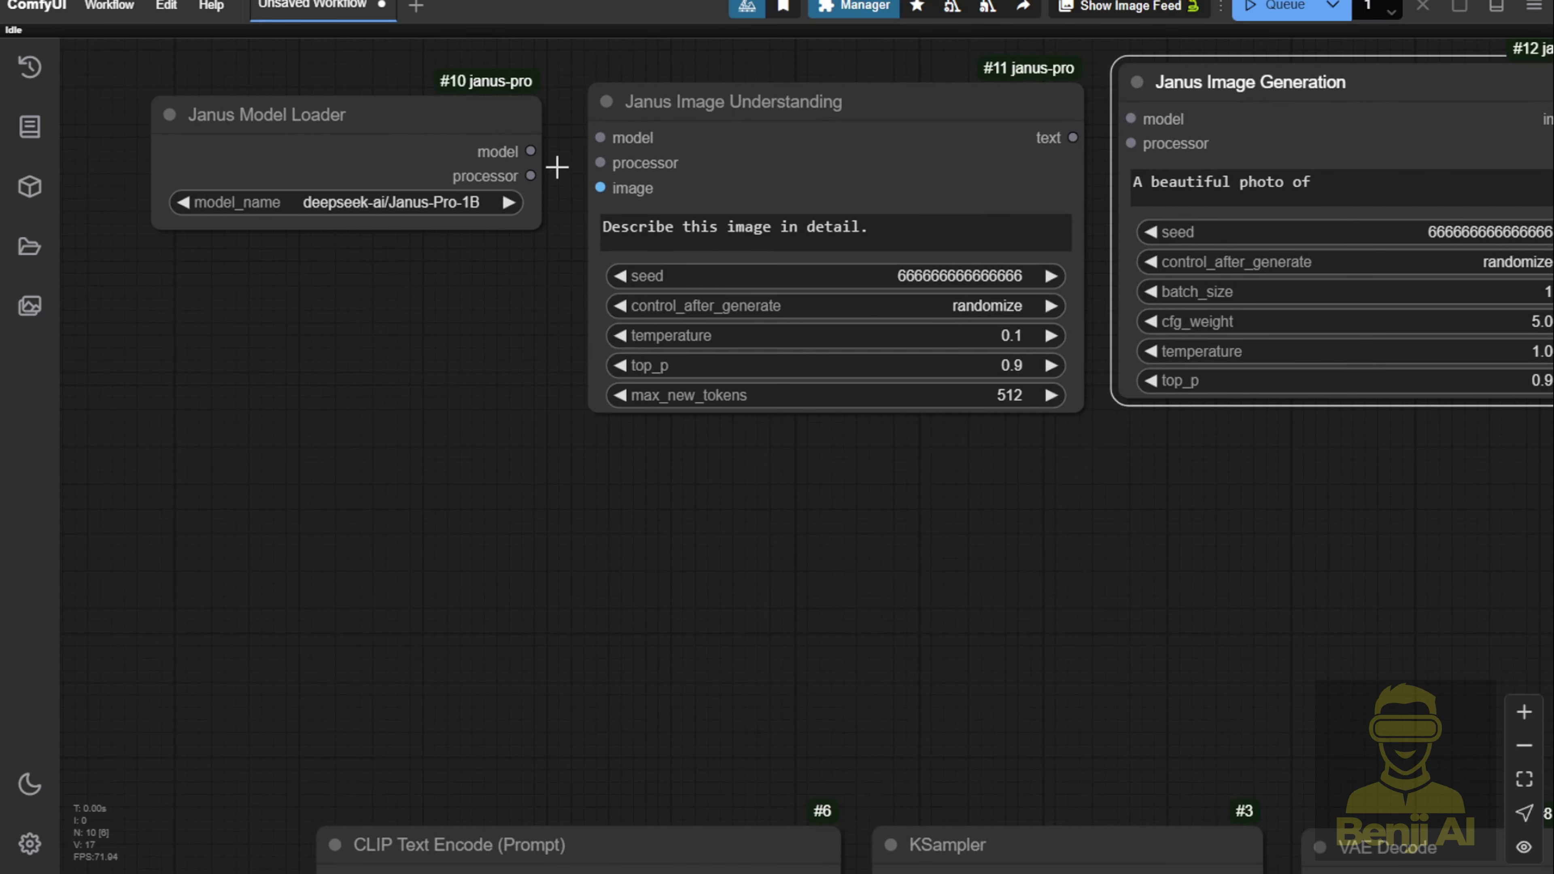
scroll(557, 166, "down", 4)
scroll(791, 389, "up", 2)
key("Delete")
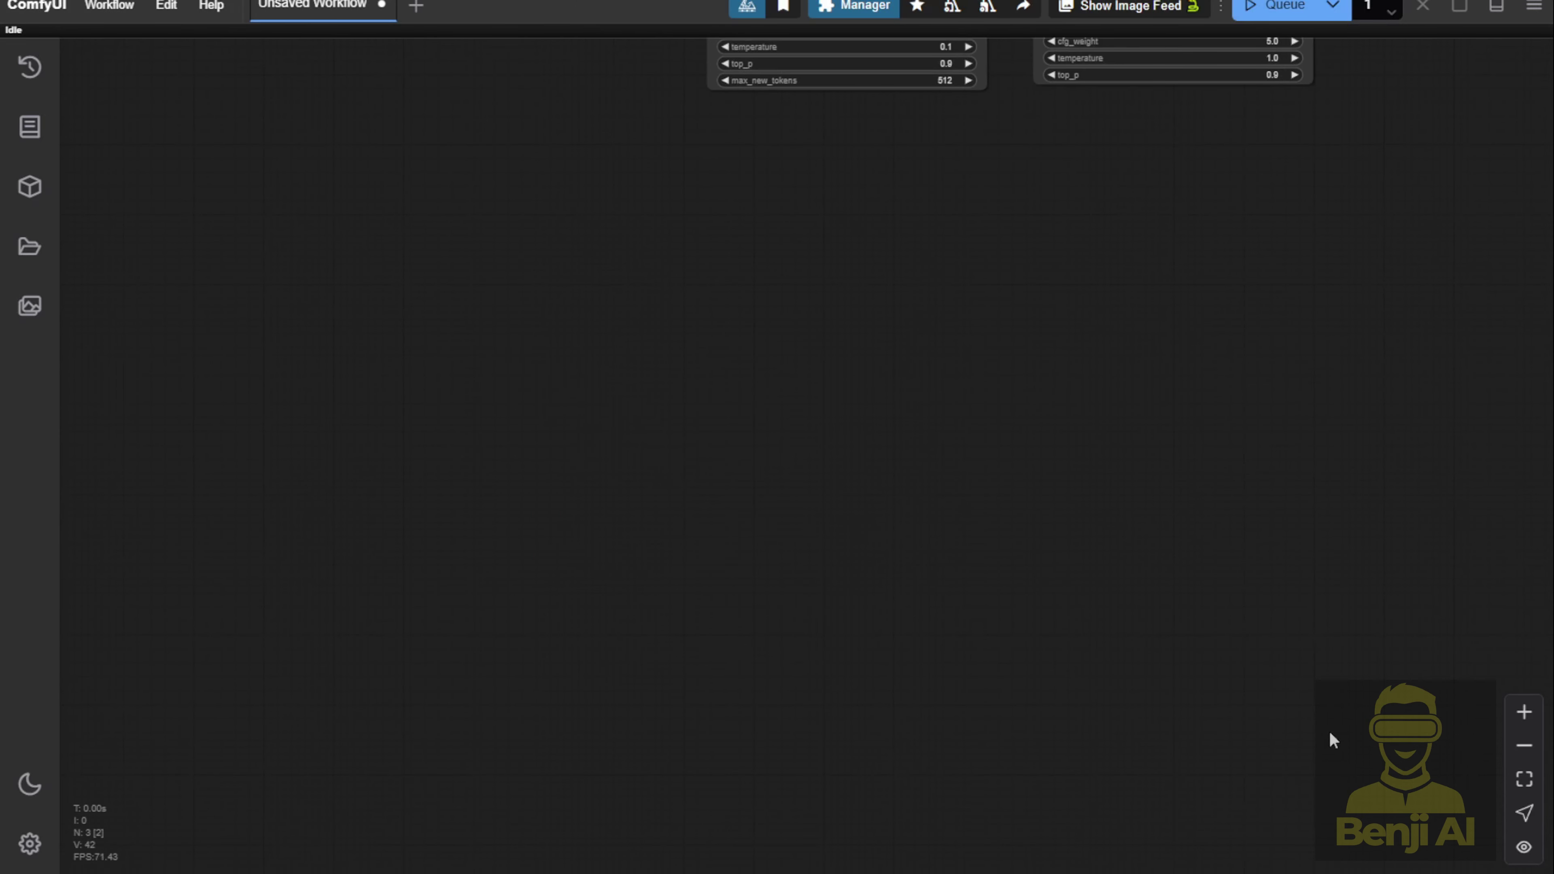
Step: Rearrange the three Janus nodes so Janus Model Loader sits above Janus Image Understanding, with Janus Image Generation beside them
scroll(782, 292, "down", 2)
left_click_drag(782, 291, 780, 496)
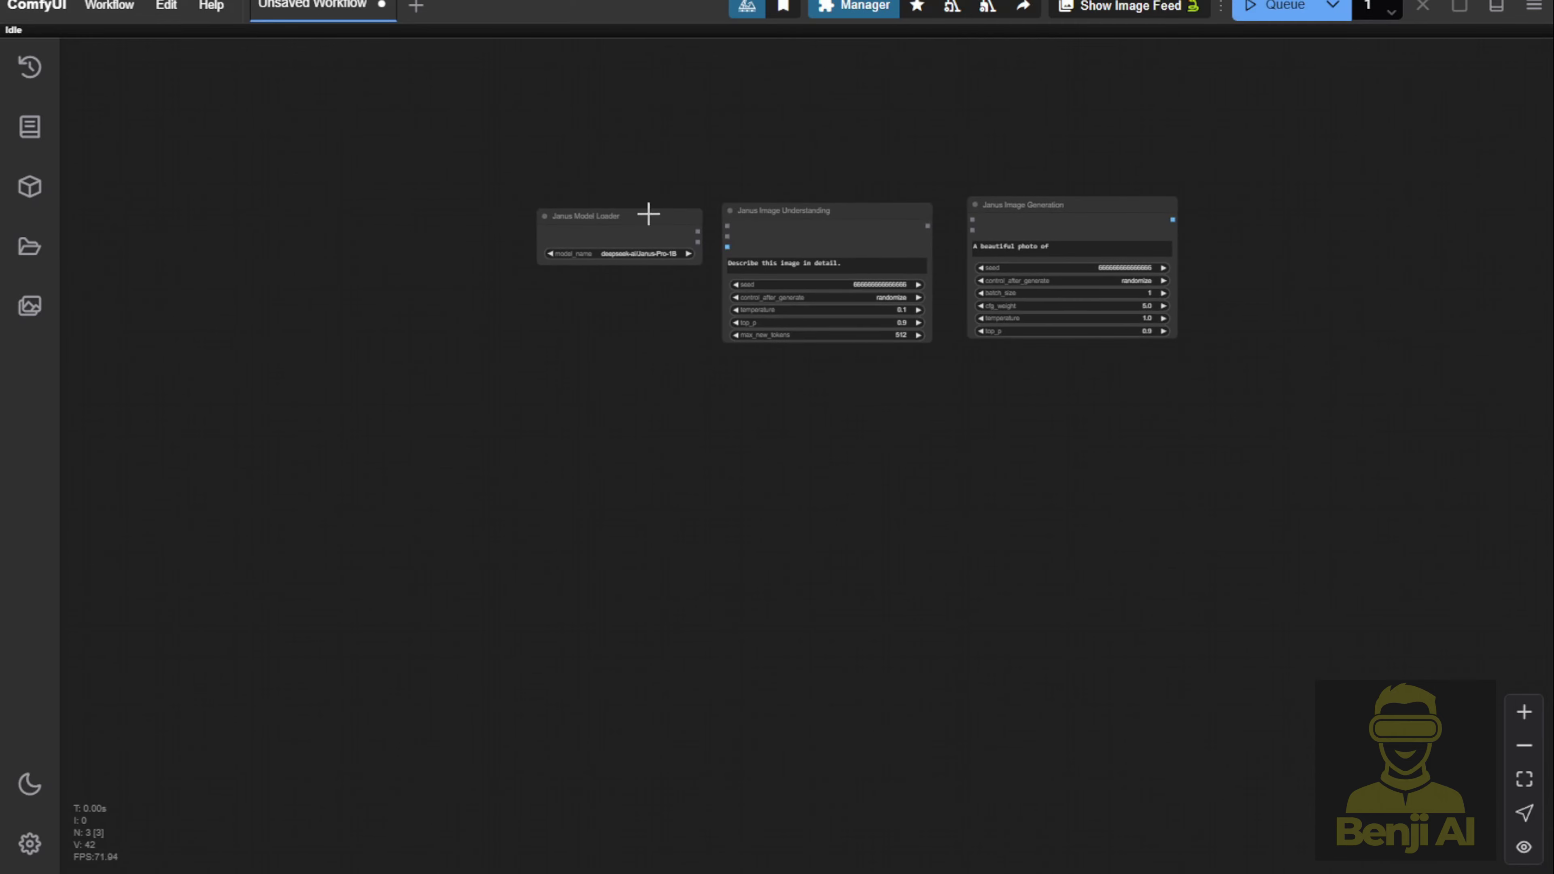
scroll(612, 214, "up", 5)
left_click_drag(603, 211, 432, 379)
left_click_drag(1003, 205, 496, 555)
left_click_drag(1291, 191, 798, 498)
scroll(622, 408, "up", 8)
left_click_drag(622, 408, 857, 306)
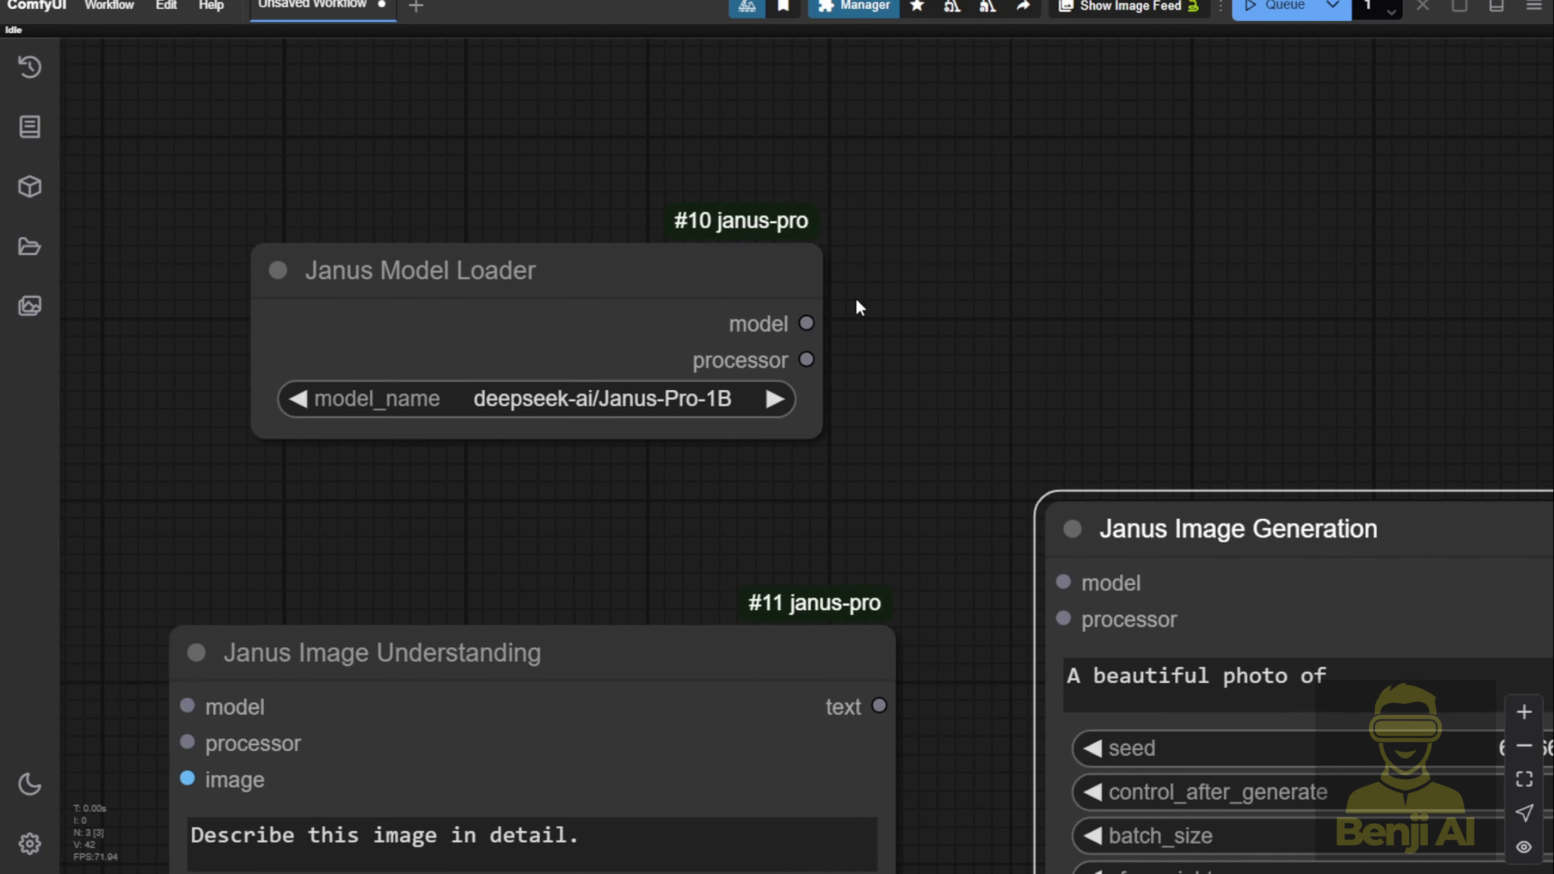
Step: Examine the model selection, inputs, outputs and parameters of the three Janus nodes
scroll(284, 302, "up", 4)
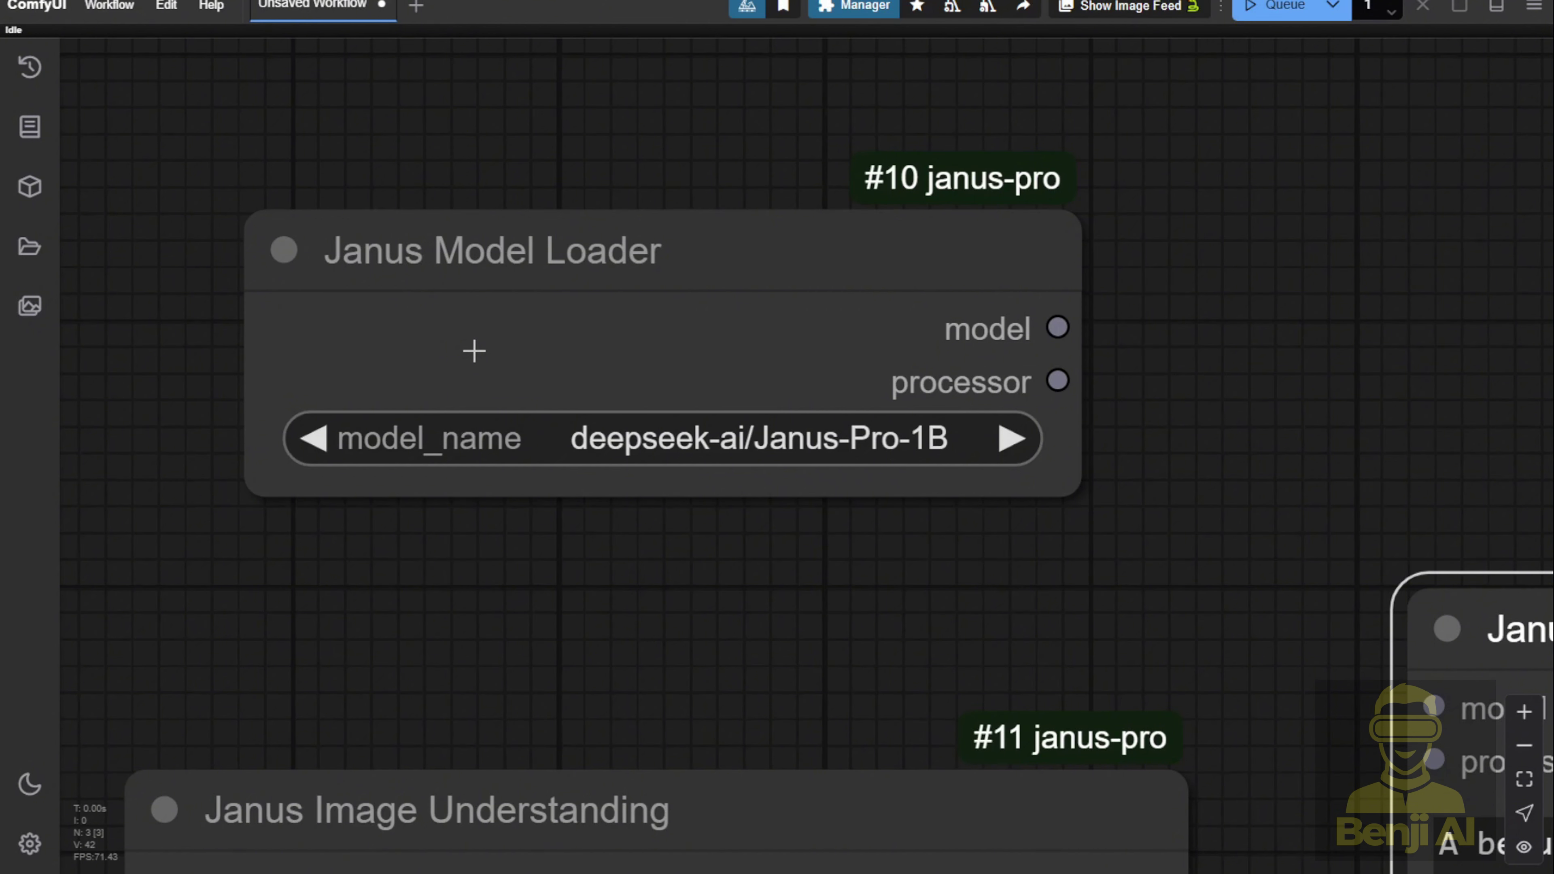
mouse_move(1079, 480)
left_mouse_down()
mouse_move(1348, 467)
mouse_move(1085, 480)
left_mouse_up()
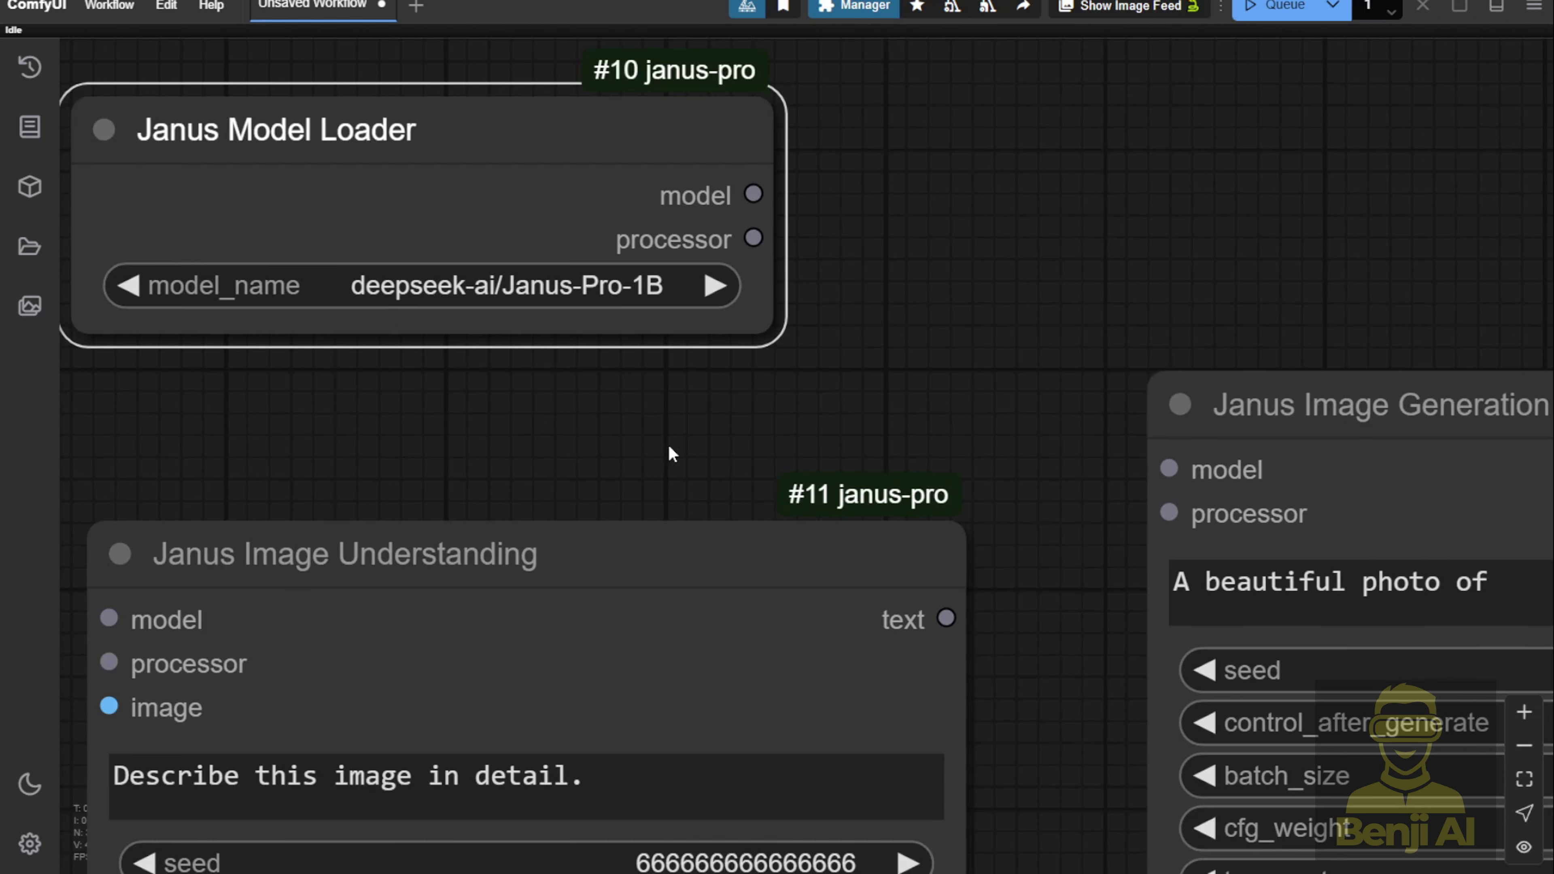
scroll(728, 405, "down", 2)
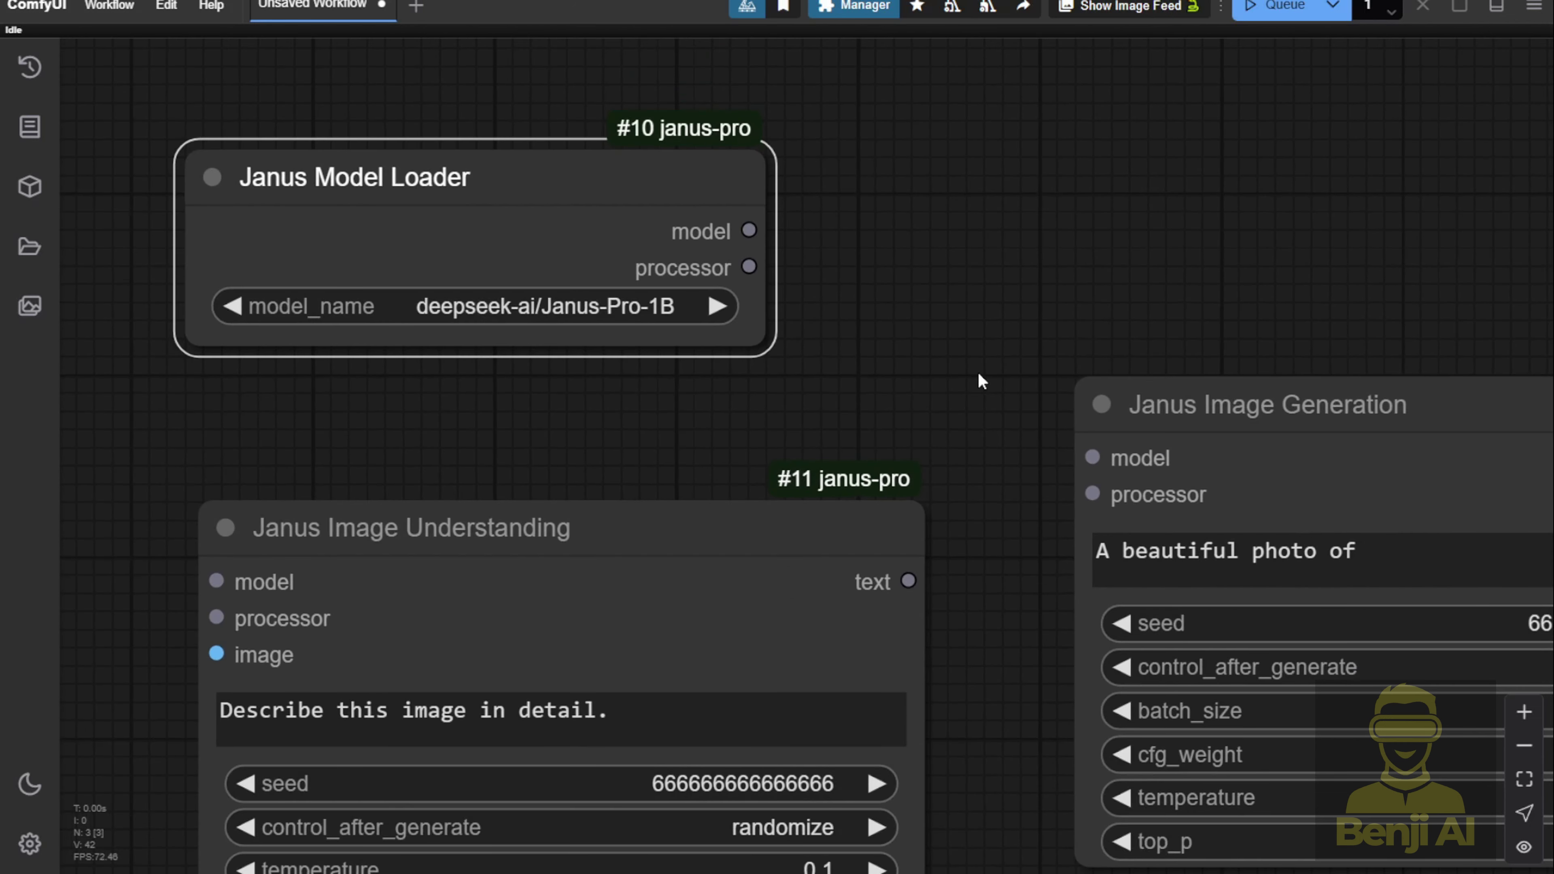
scroll(886, 374, "down", 2)
left_click_drag(884, 381, 669, 288)
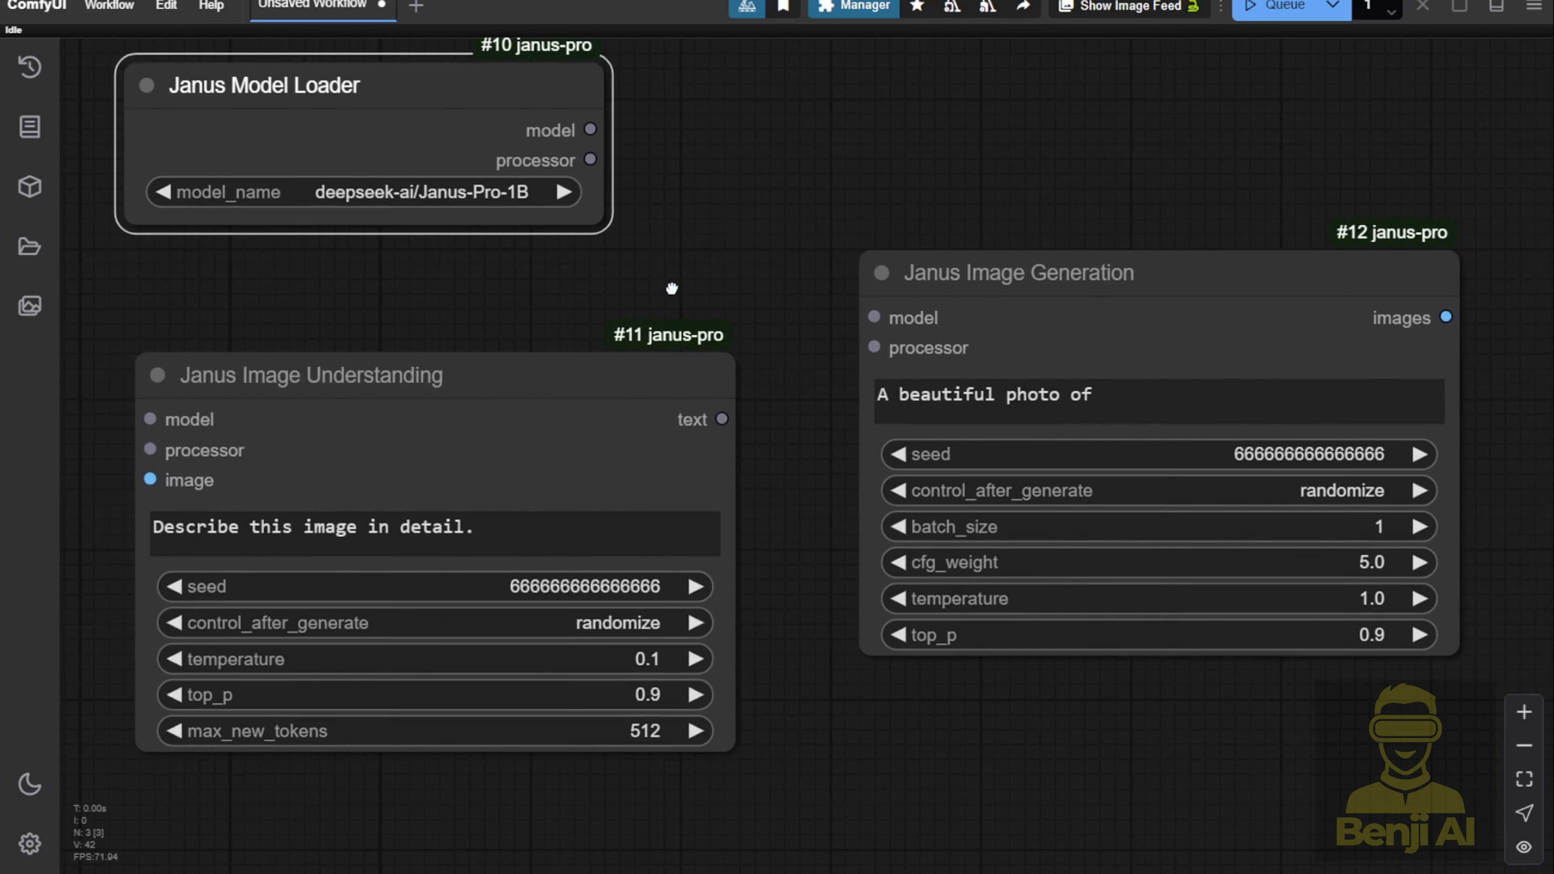
scroll(679, 294, "down", 2)
scroll(954, 283, "up", 3)
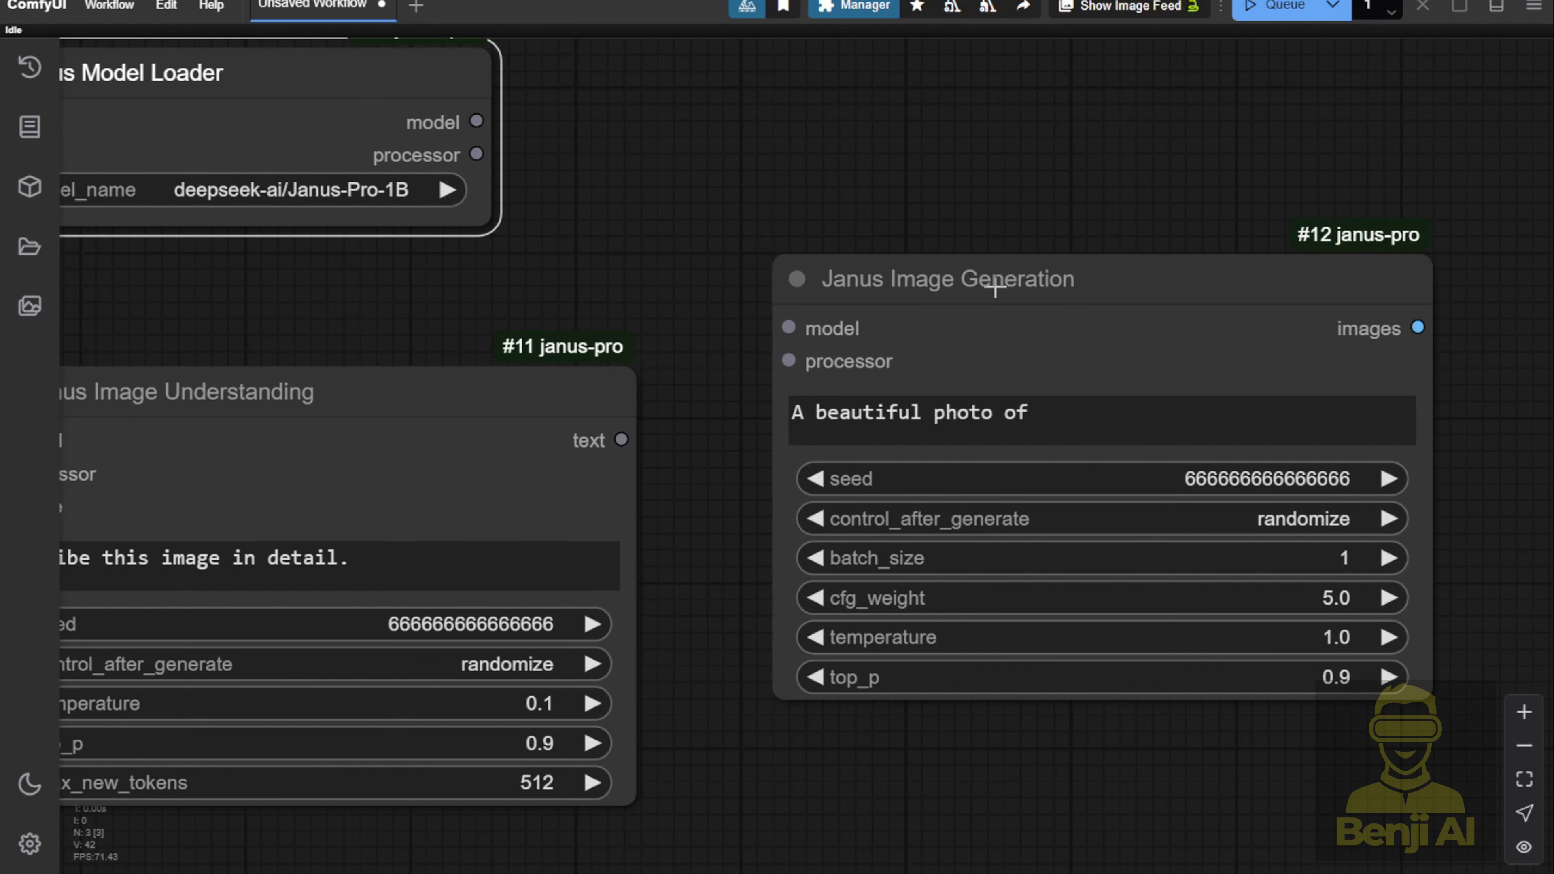
scroll(658, 422, "down", 3)
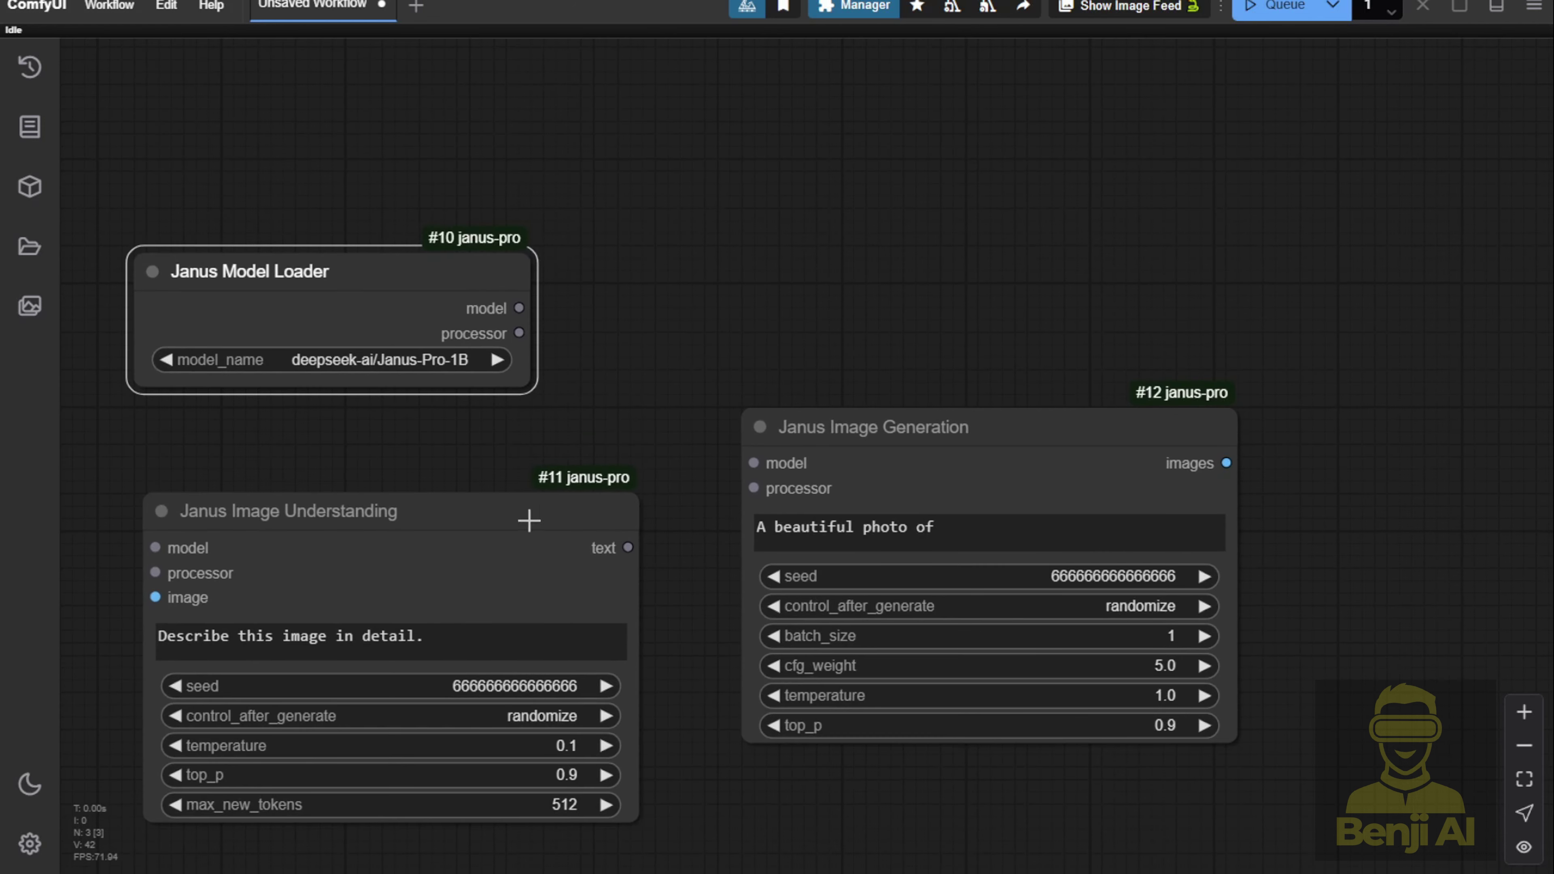
Step: Stack Janus Image Understanding directly above Janus Image Generation, on the output side of Janus Model Loader
left_click_drag(527, 519, 1110, 58)
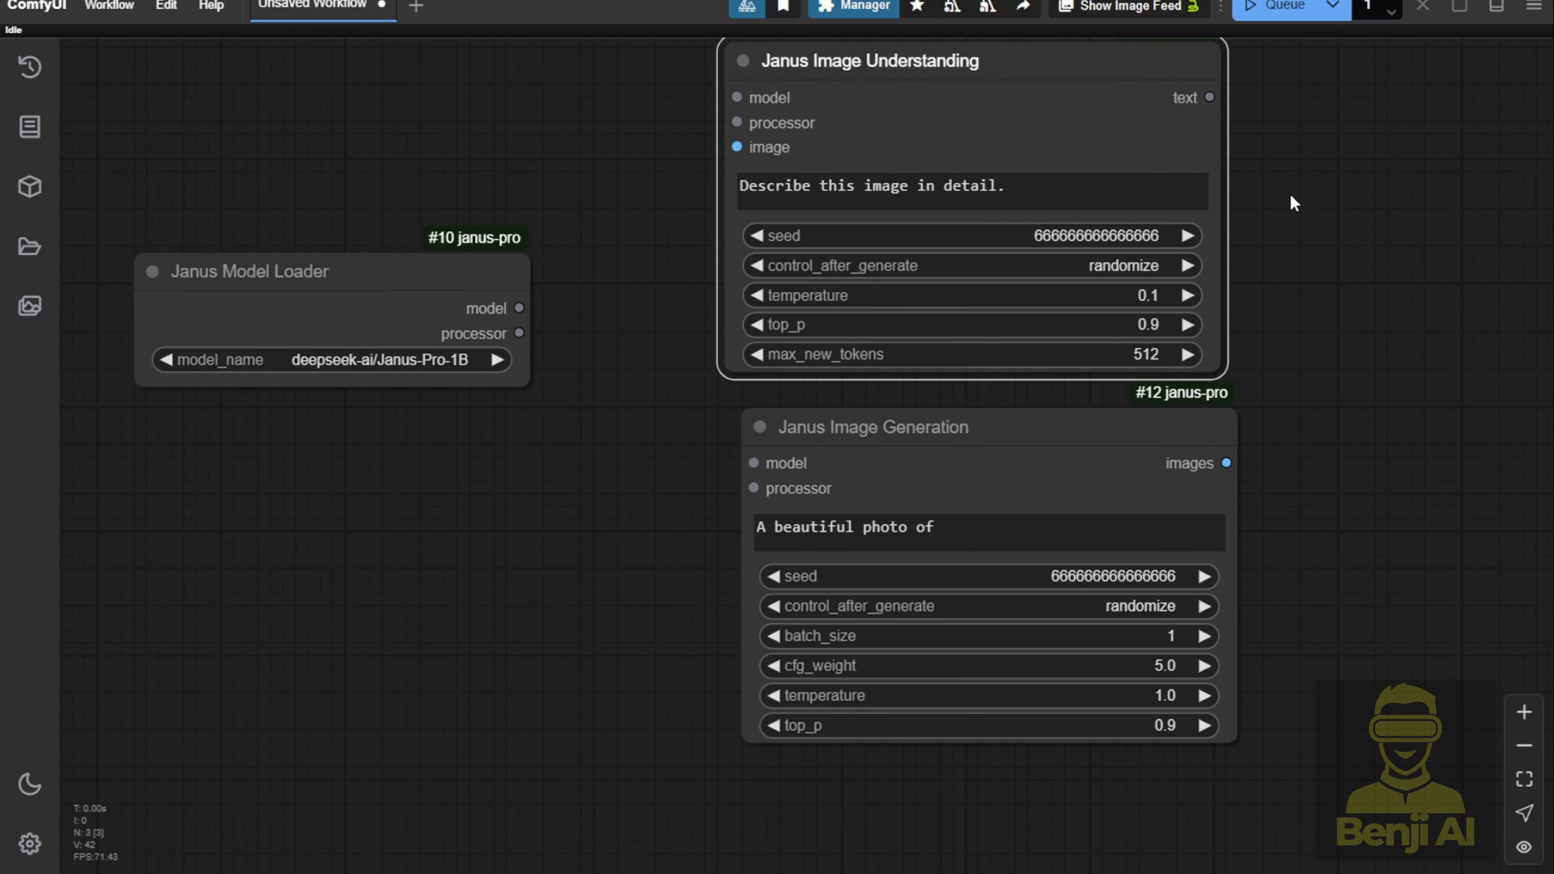
left_click_drag(1315, 217, 1112, 392)
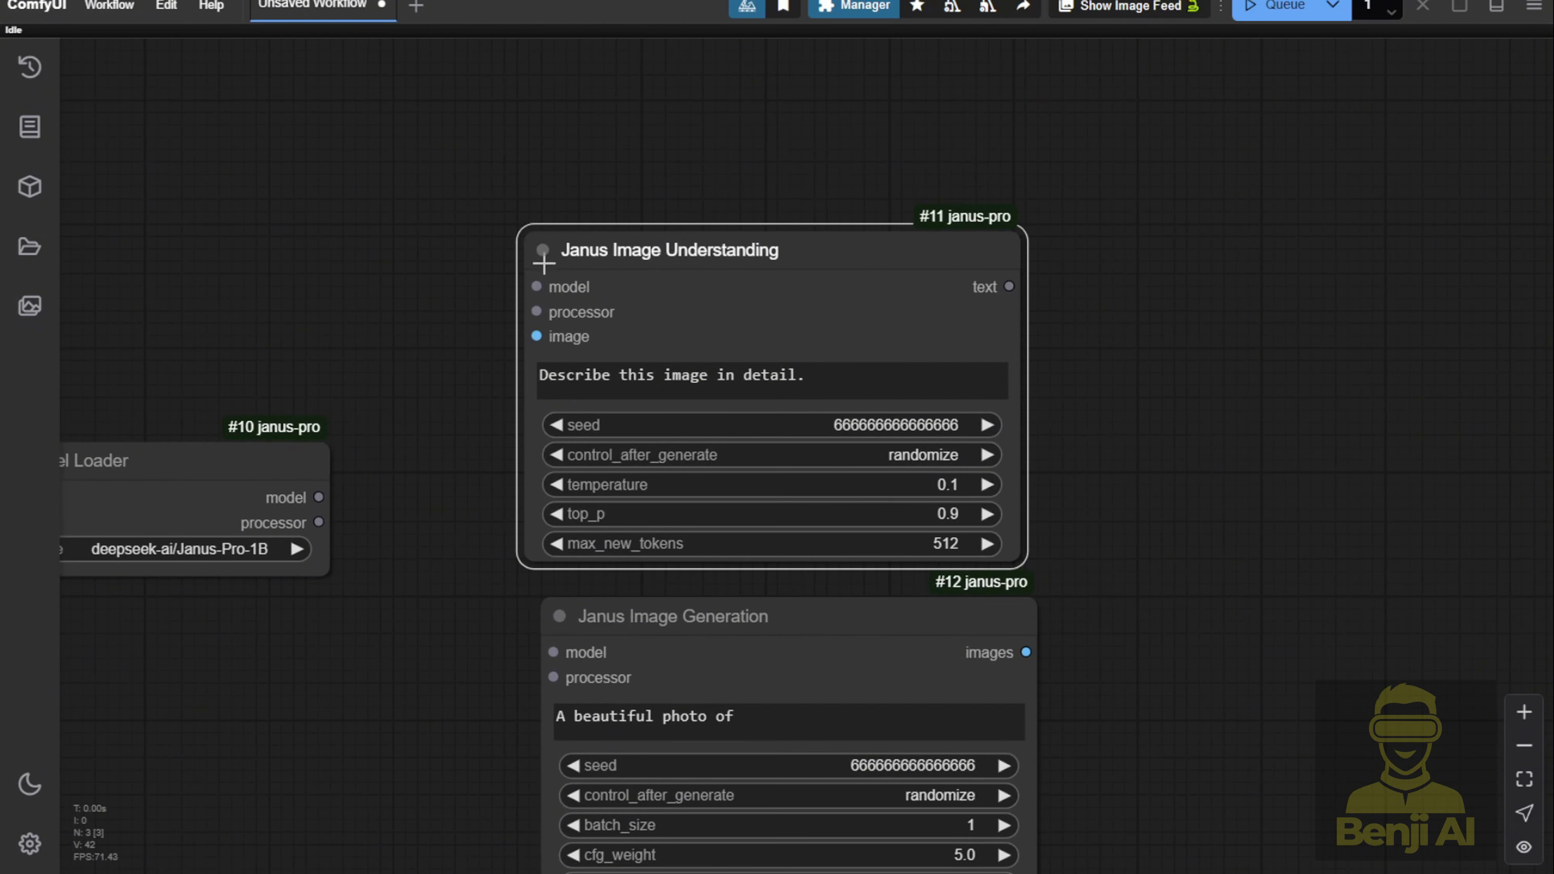
scroll(404, 496, "down", 2)
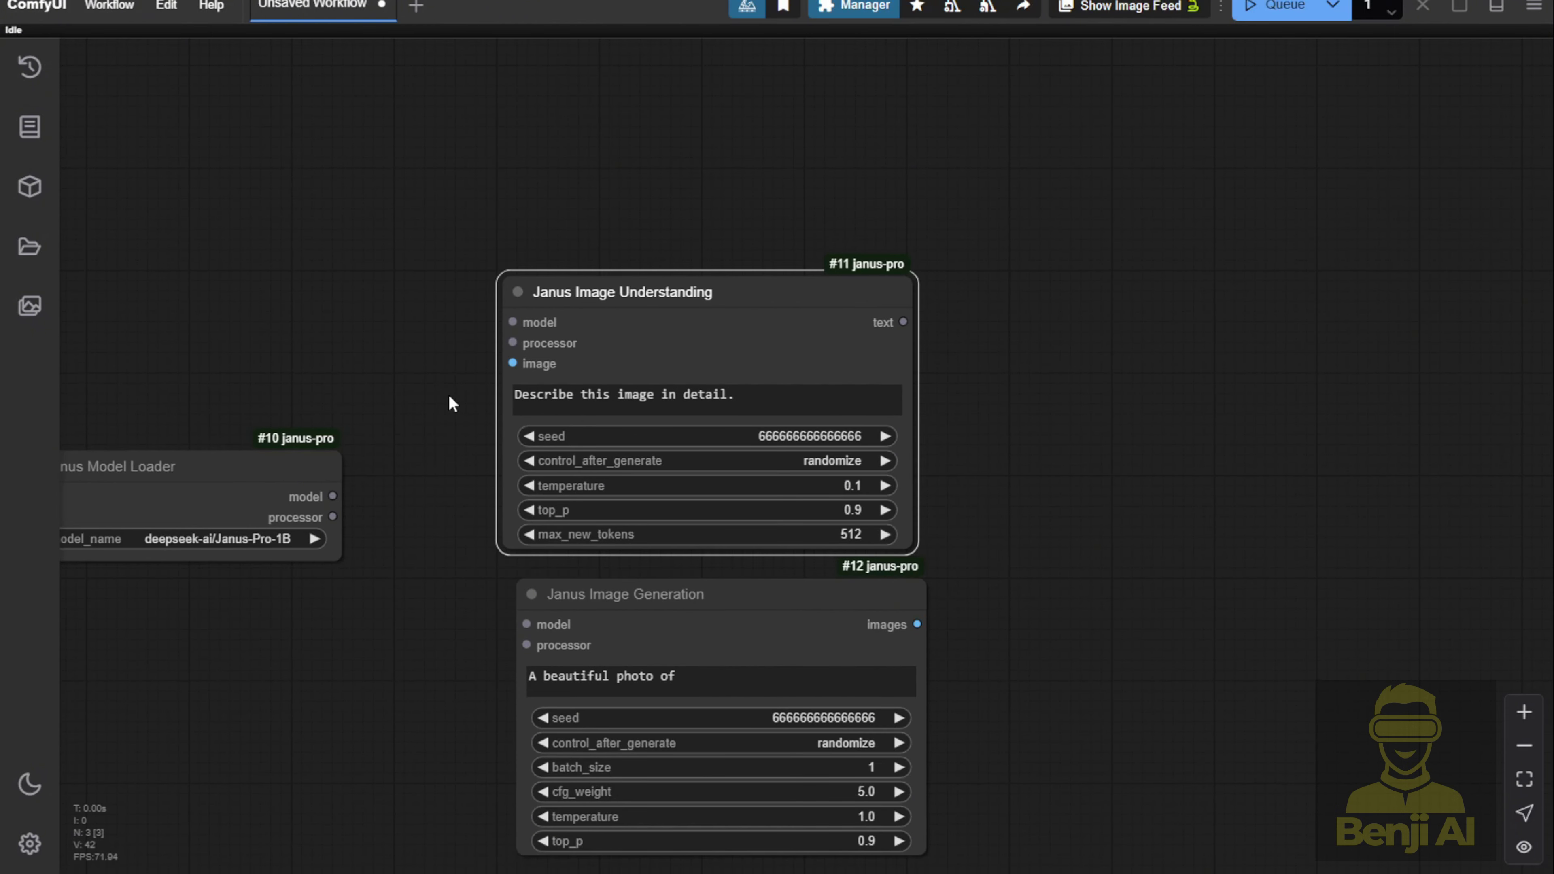
scroll(477, 396, "up", 4)
left_click_drag(718, 245, 725, 191)
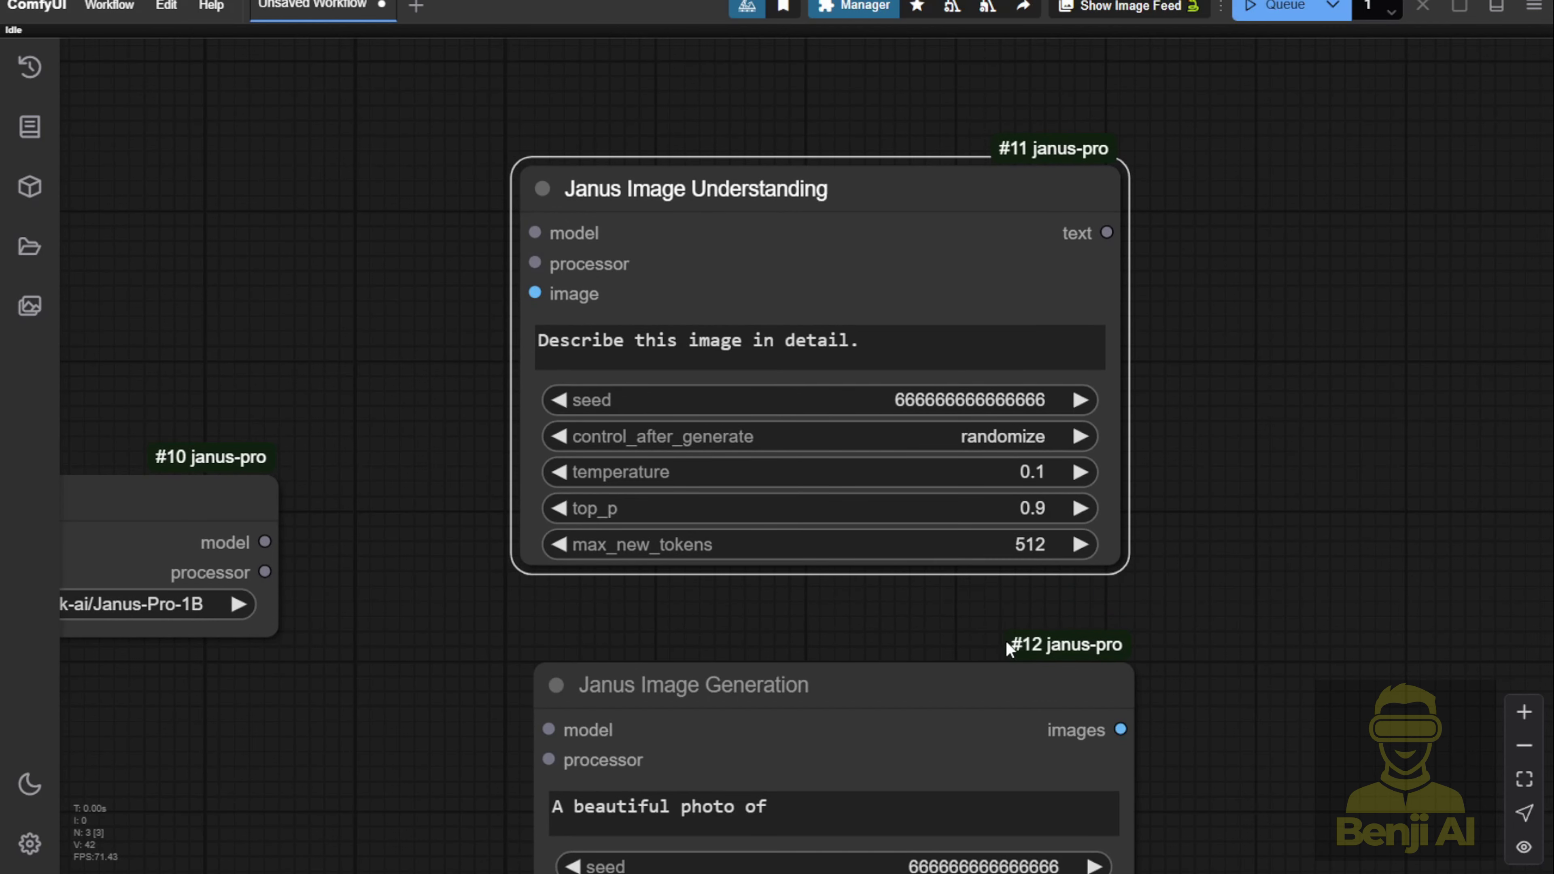
left_click_drag(1191, 674, 1124, 416)
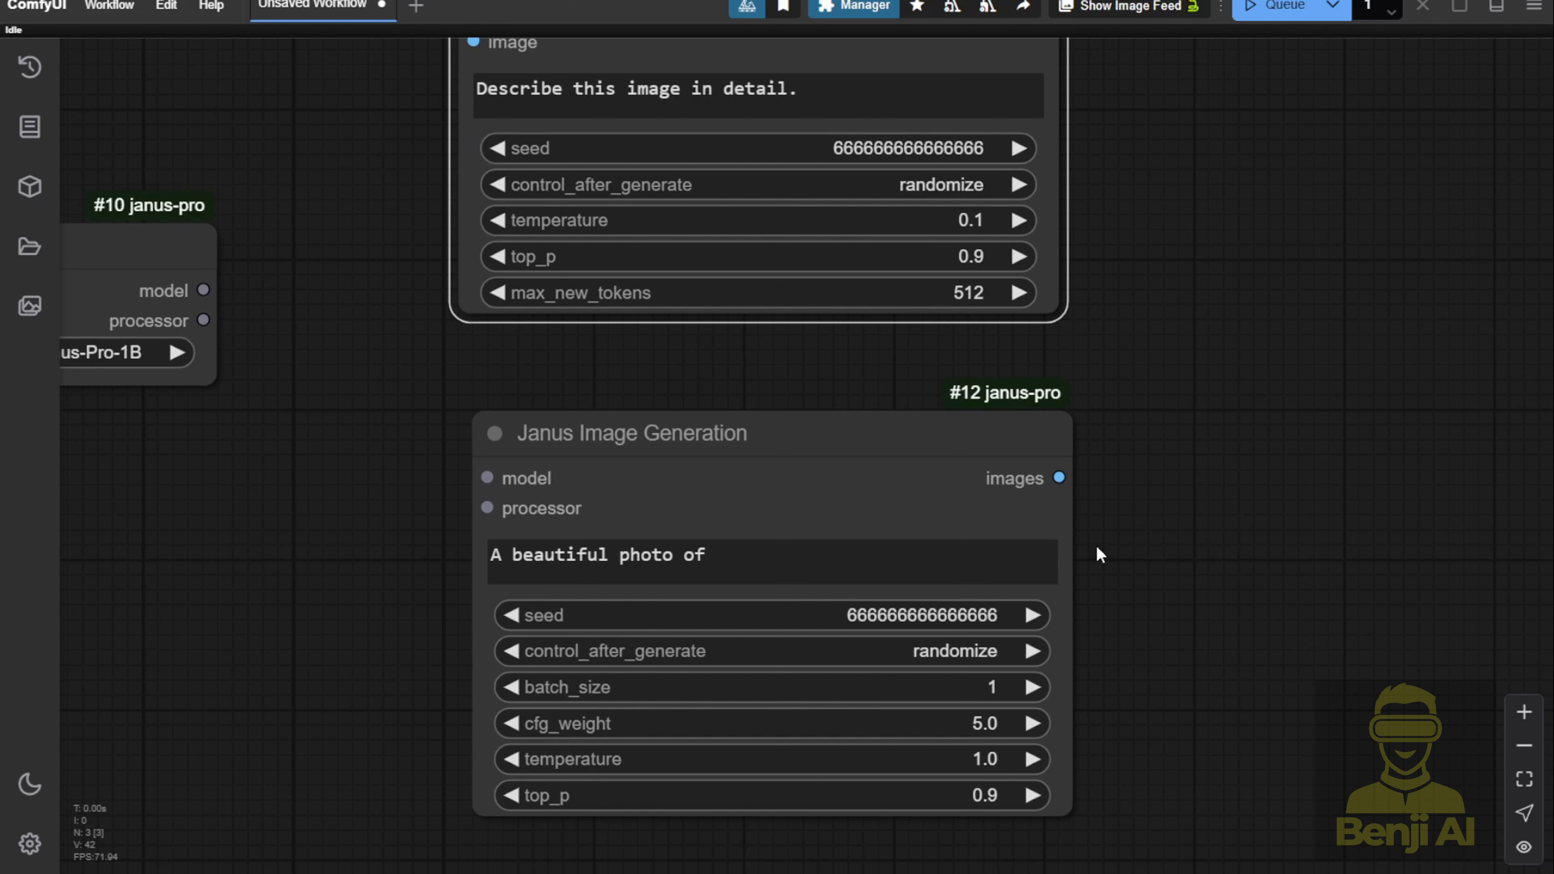
left_click_drag(684, 434, 679, 385)
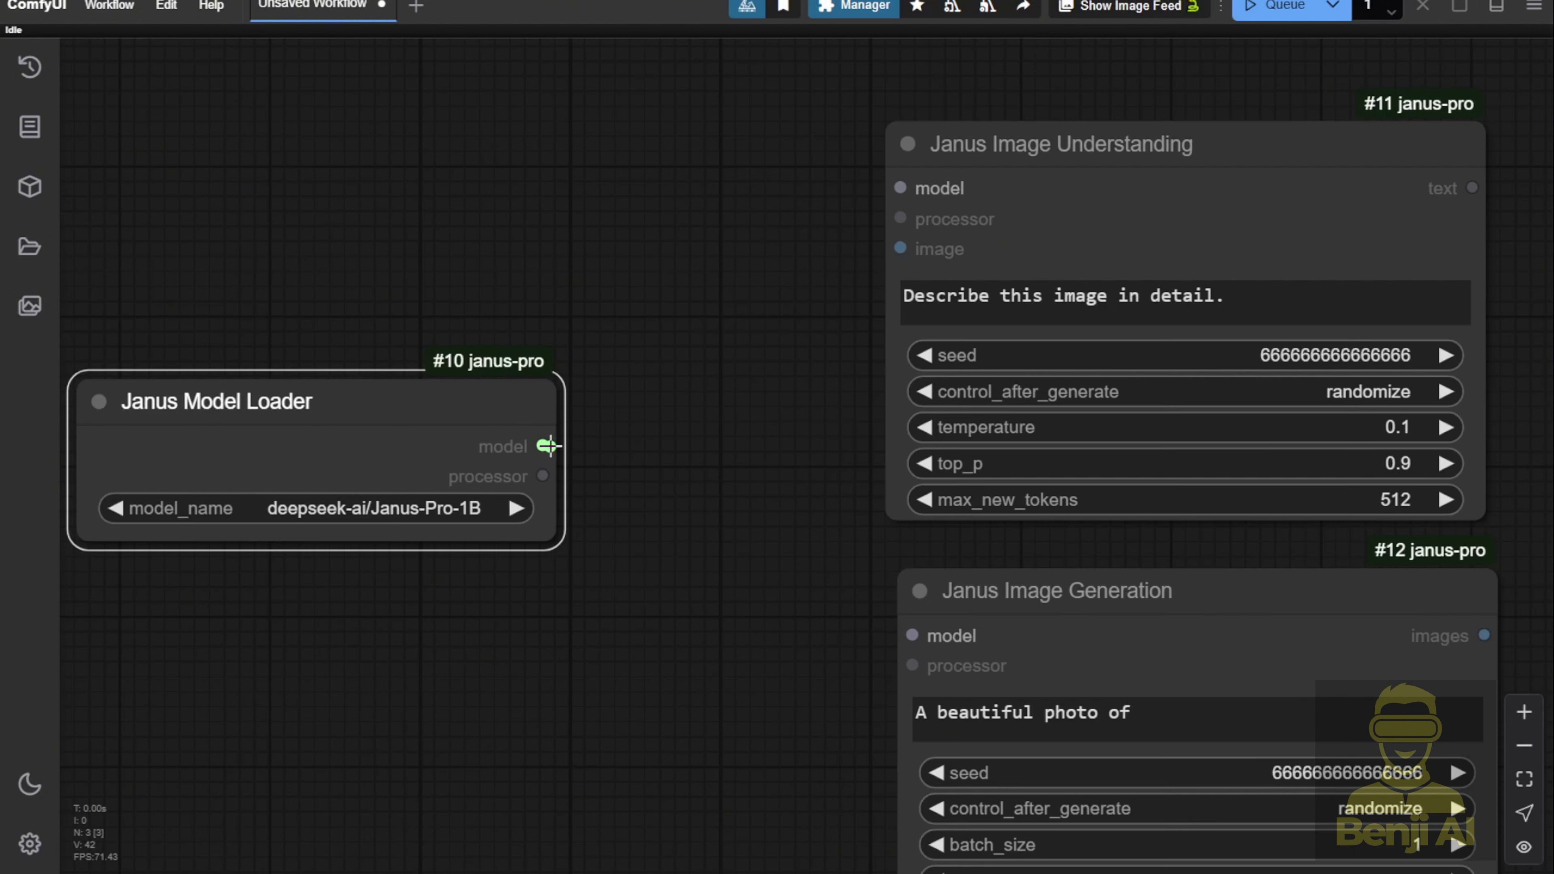
Step: Connect the model and processor outputs of Janus Model Loader to the matching inputs of Janus Image Understanding
left_click_drag(543, 445, 897, 189)
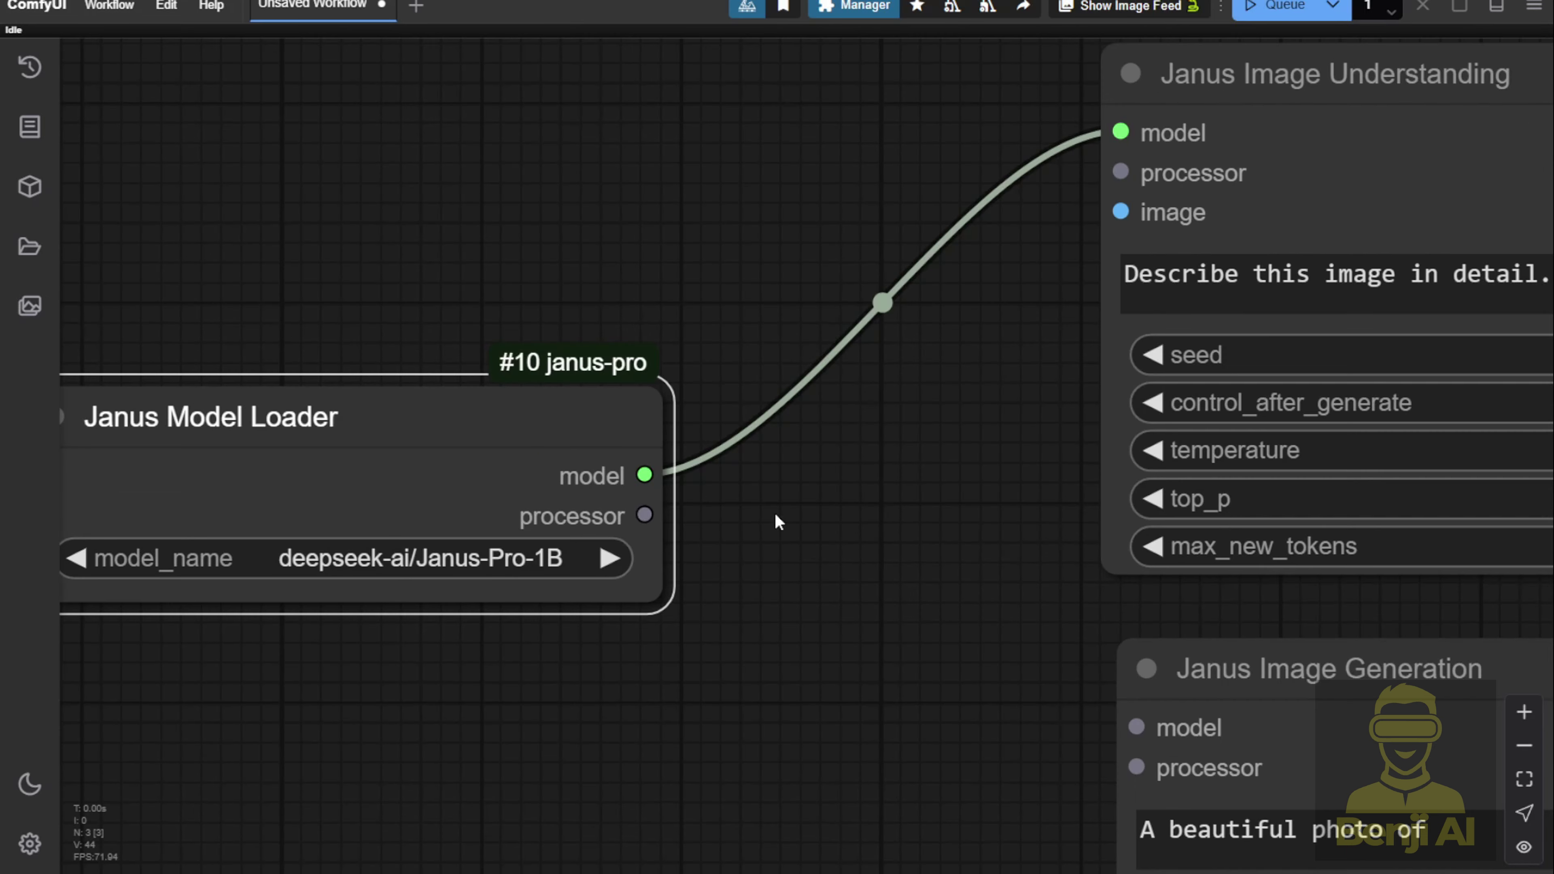
left_click_drag(899, 539, 624, 626)
left_click_drag(380, 605, 853, 260)
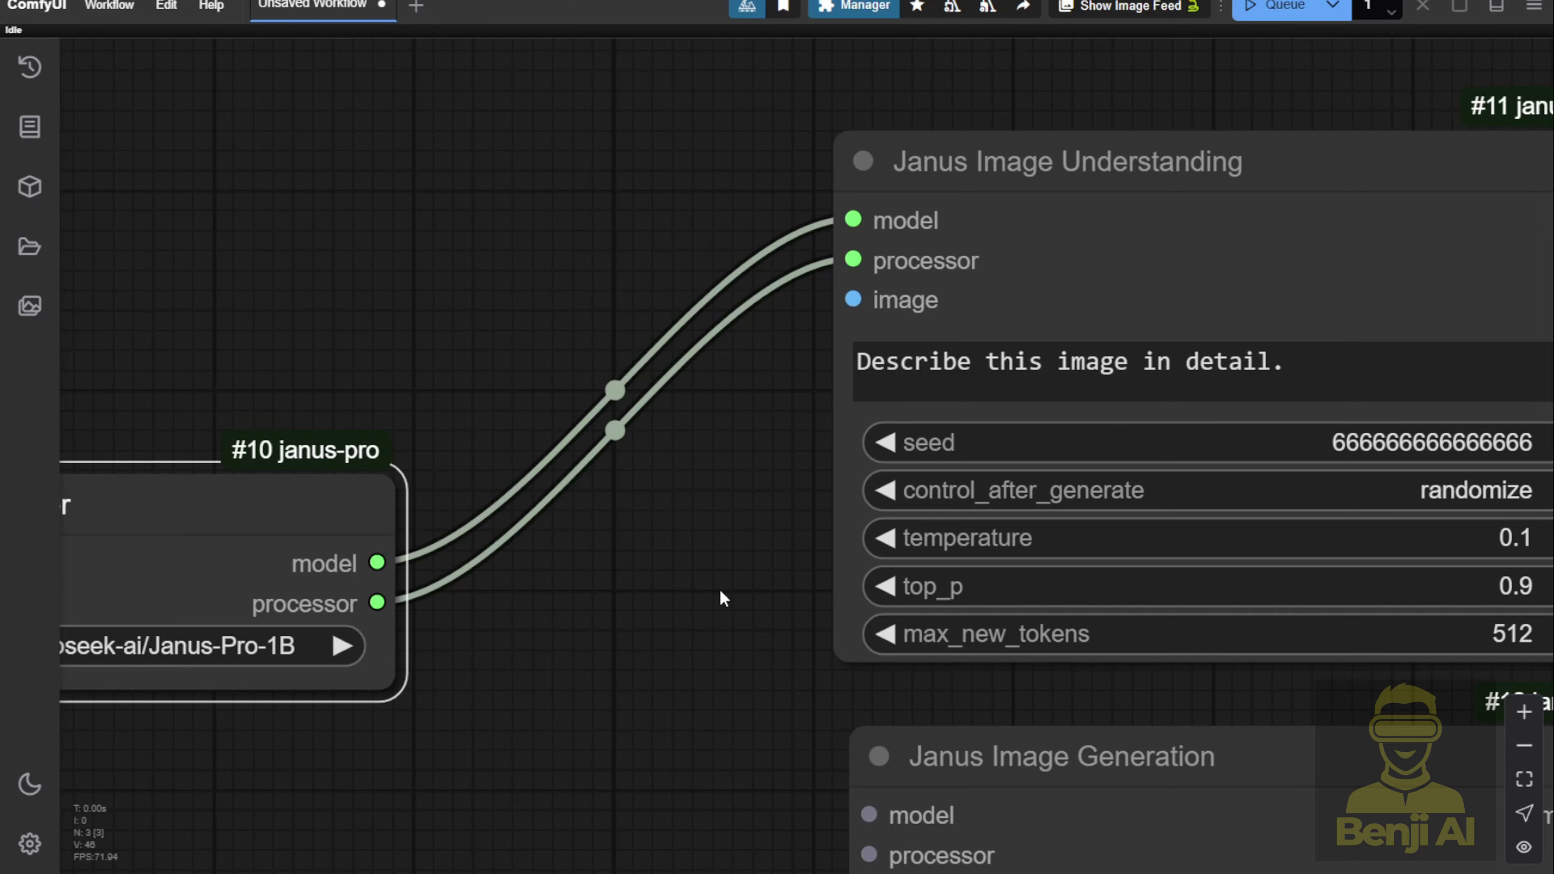
Step: Add a Florence2Run node and move Janus Image Understanding beside it to compare the two
scroll(719, 588, "down", 3)
scroll(683, 620, "down", 2)
double_click(642, 208)
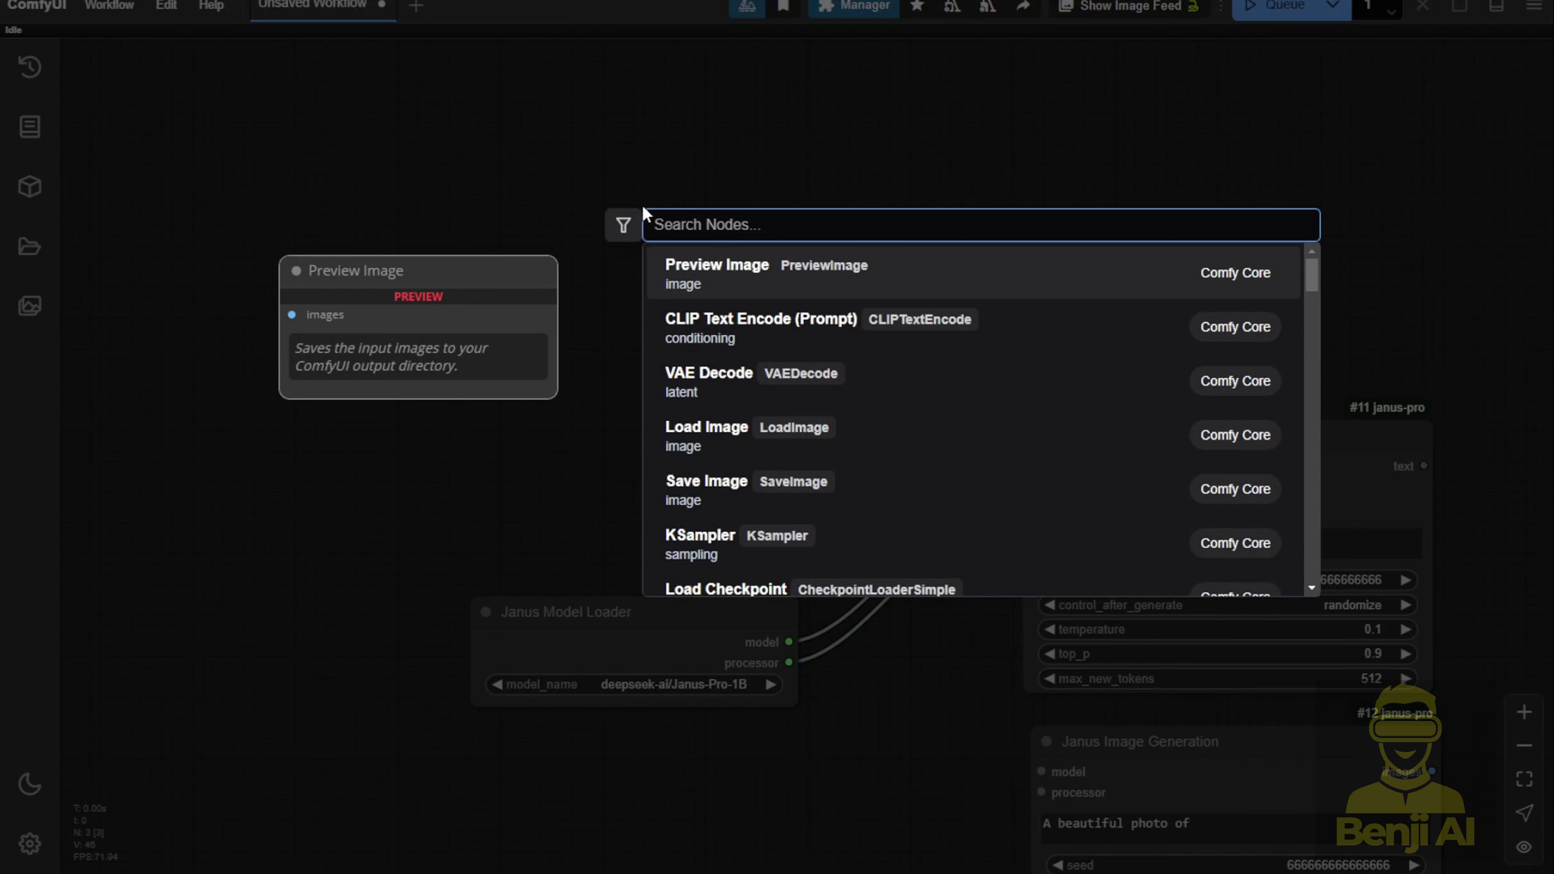
type("Flor")
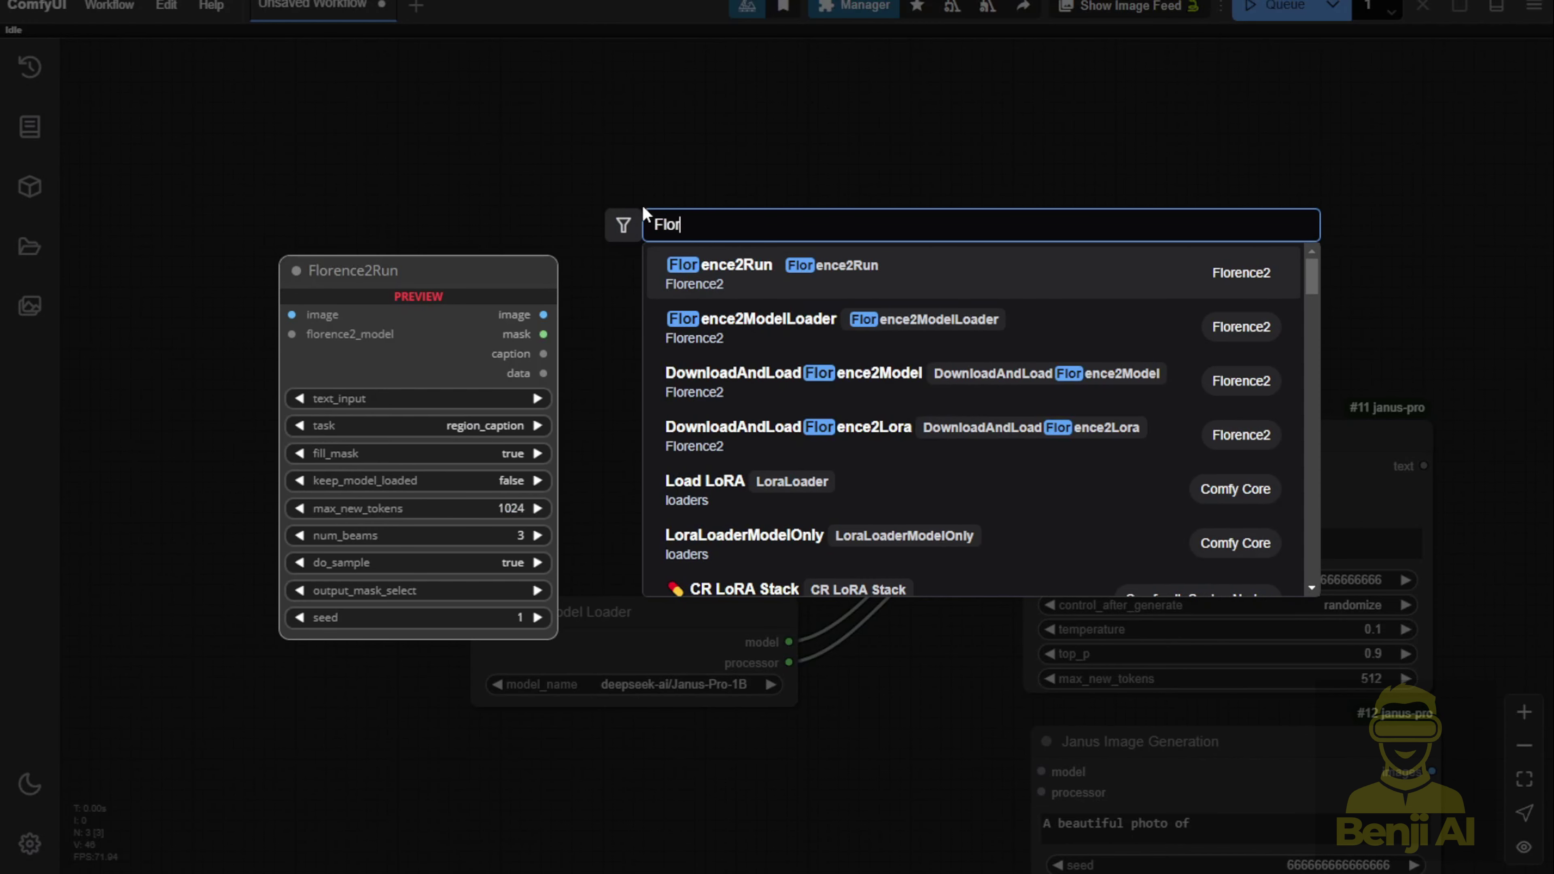
key("Return")
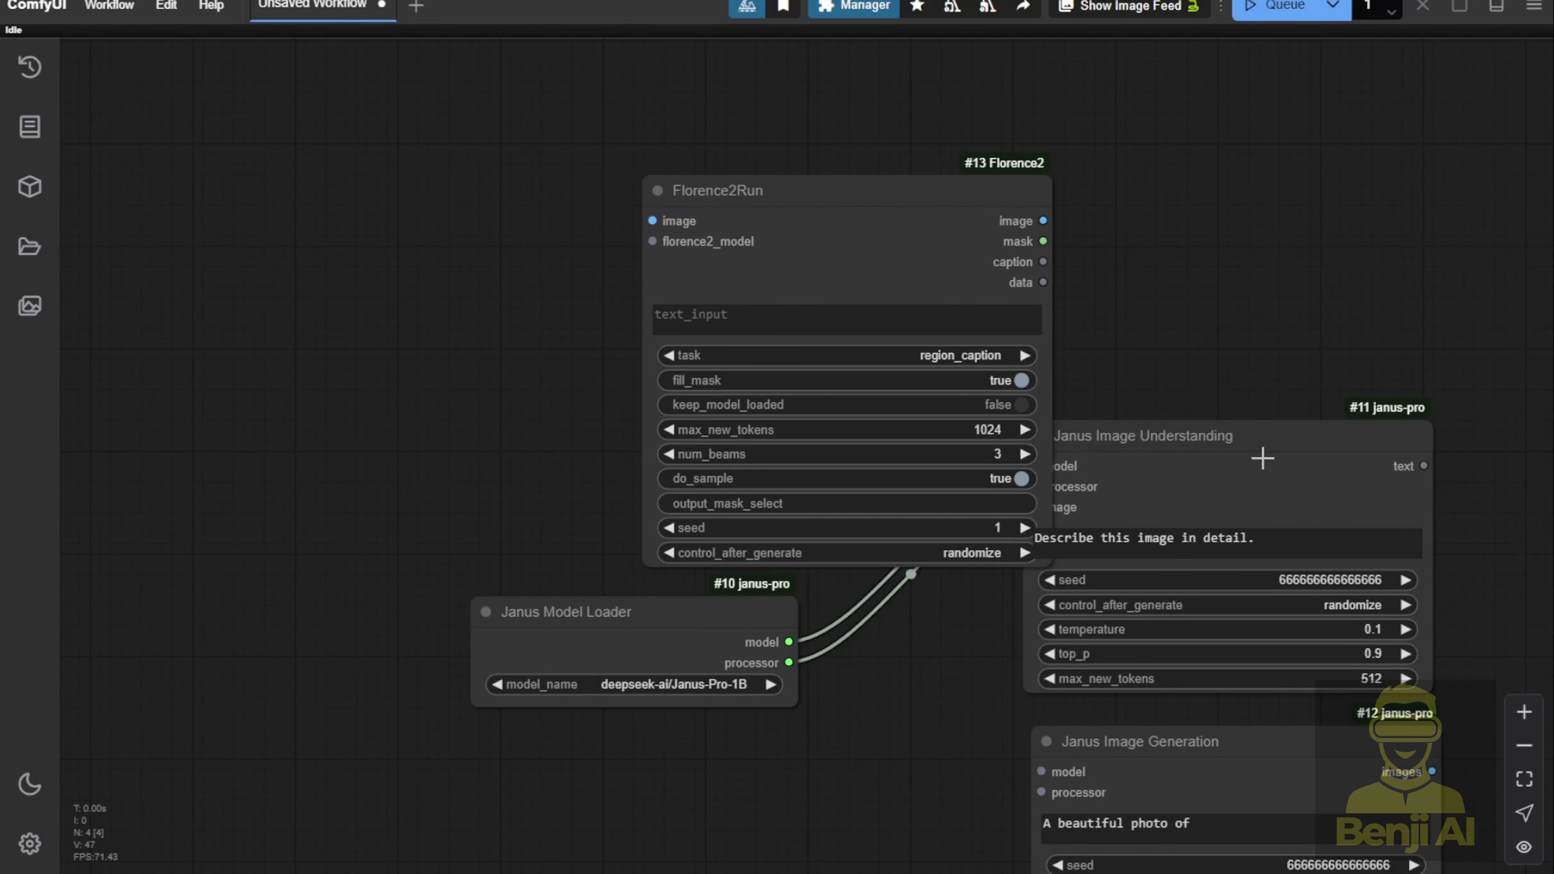
left_click_drag(1263, 458, 1360, 260)
left_click_drag(1245, 194, 1040, 215)
scroll(818, 233, "up", 4)
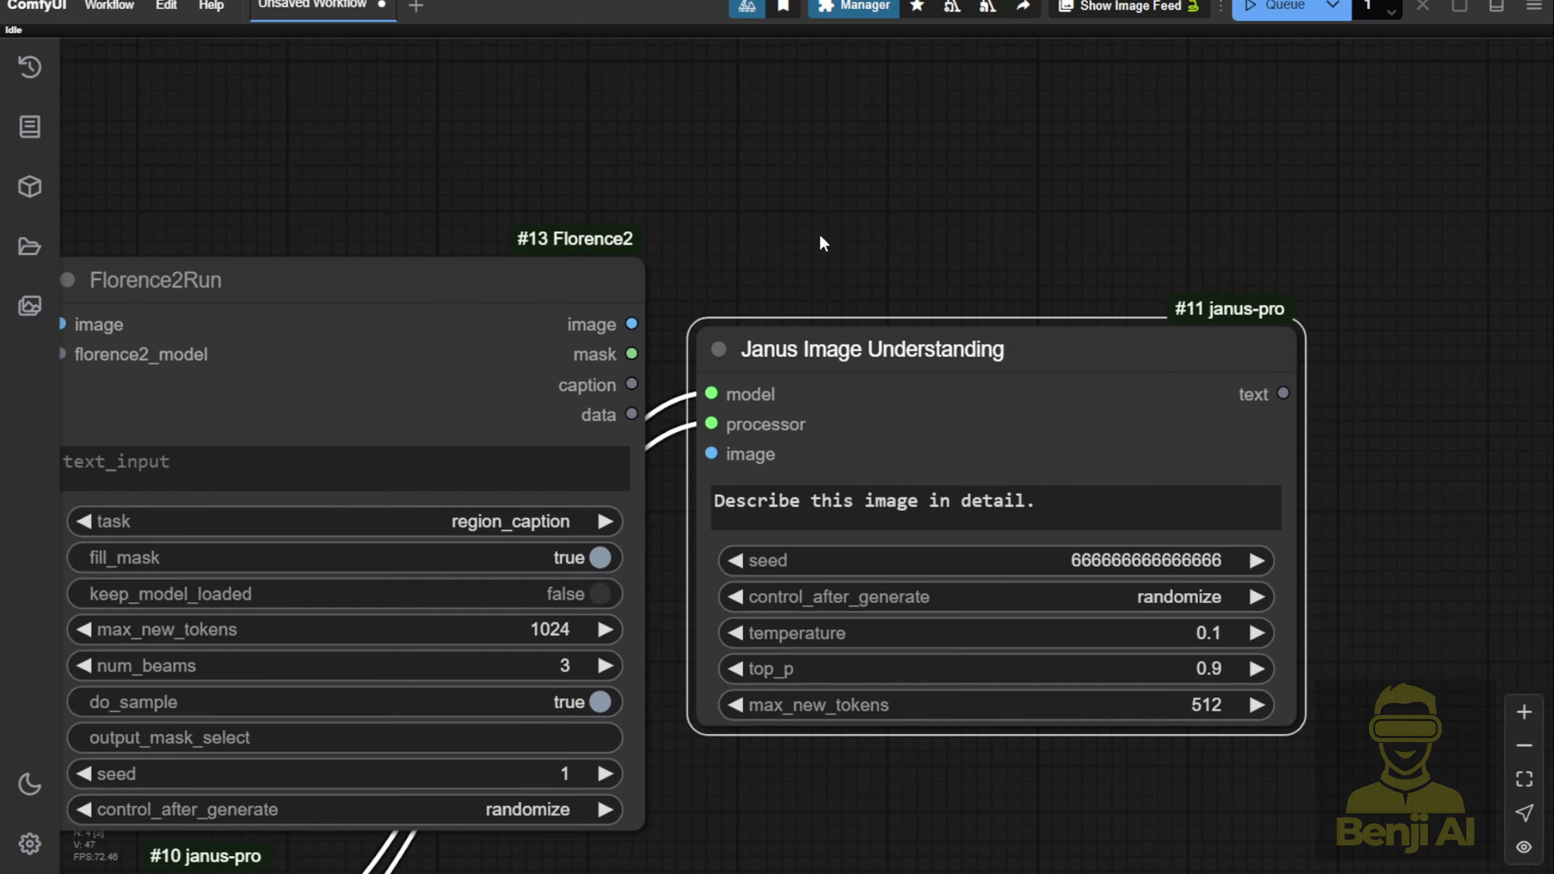
scroll(818, 233, "up", 2)
scroll(871, 219, "down", 3)
left_click_drag(586, 267, 648, 229)
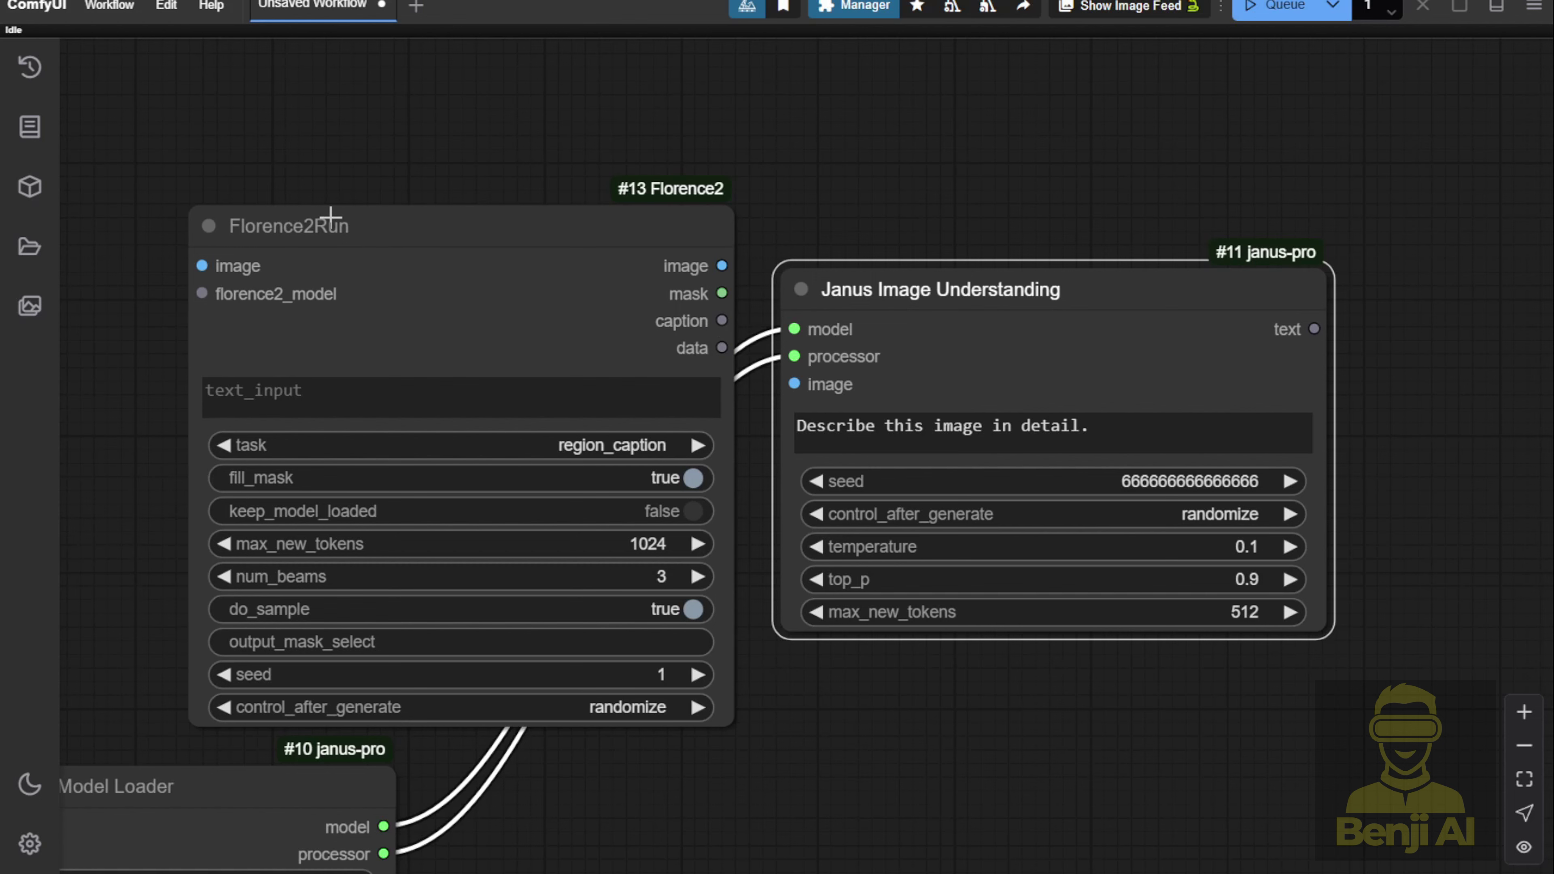
Step: Set the Florence2Run node's task to more_detailed_caption
scroll(326, 318, "up", 3)
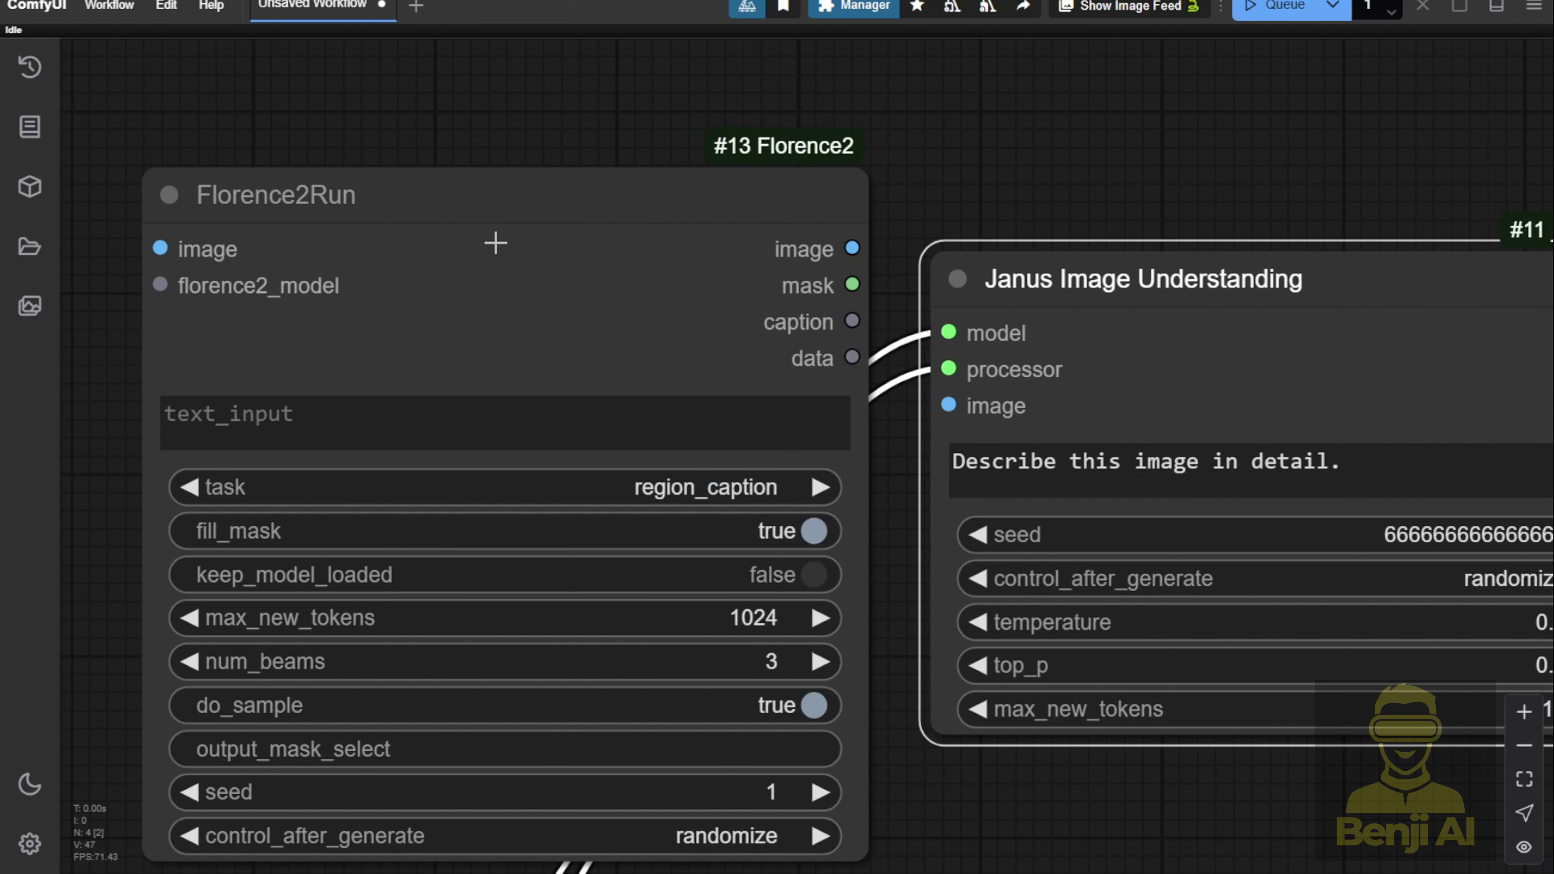
left_click(649, 487)
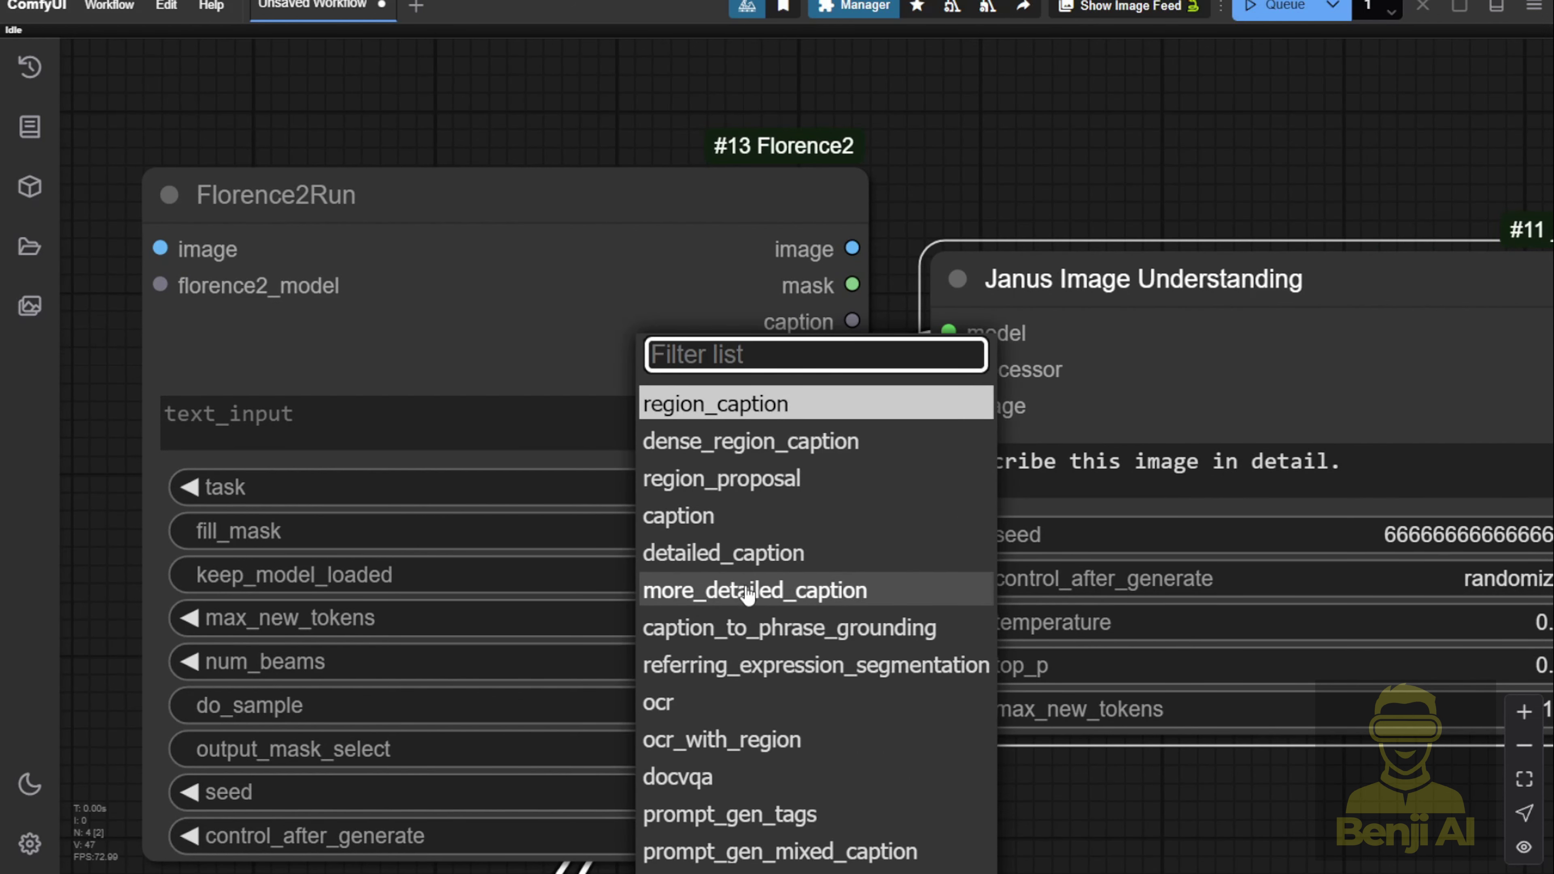
left_click(706, 603)
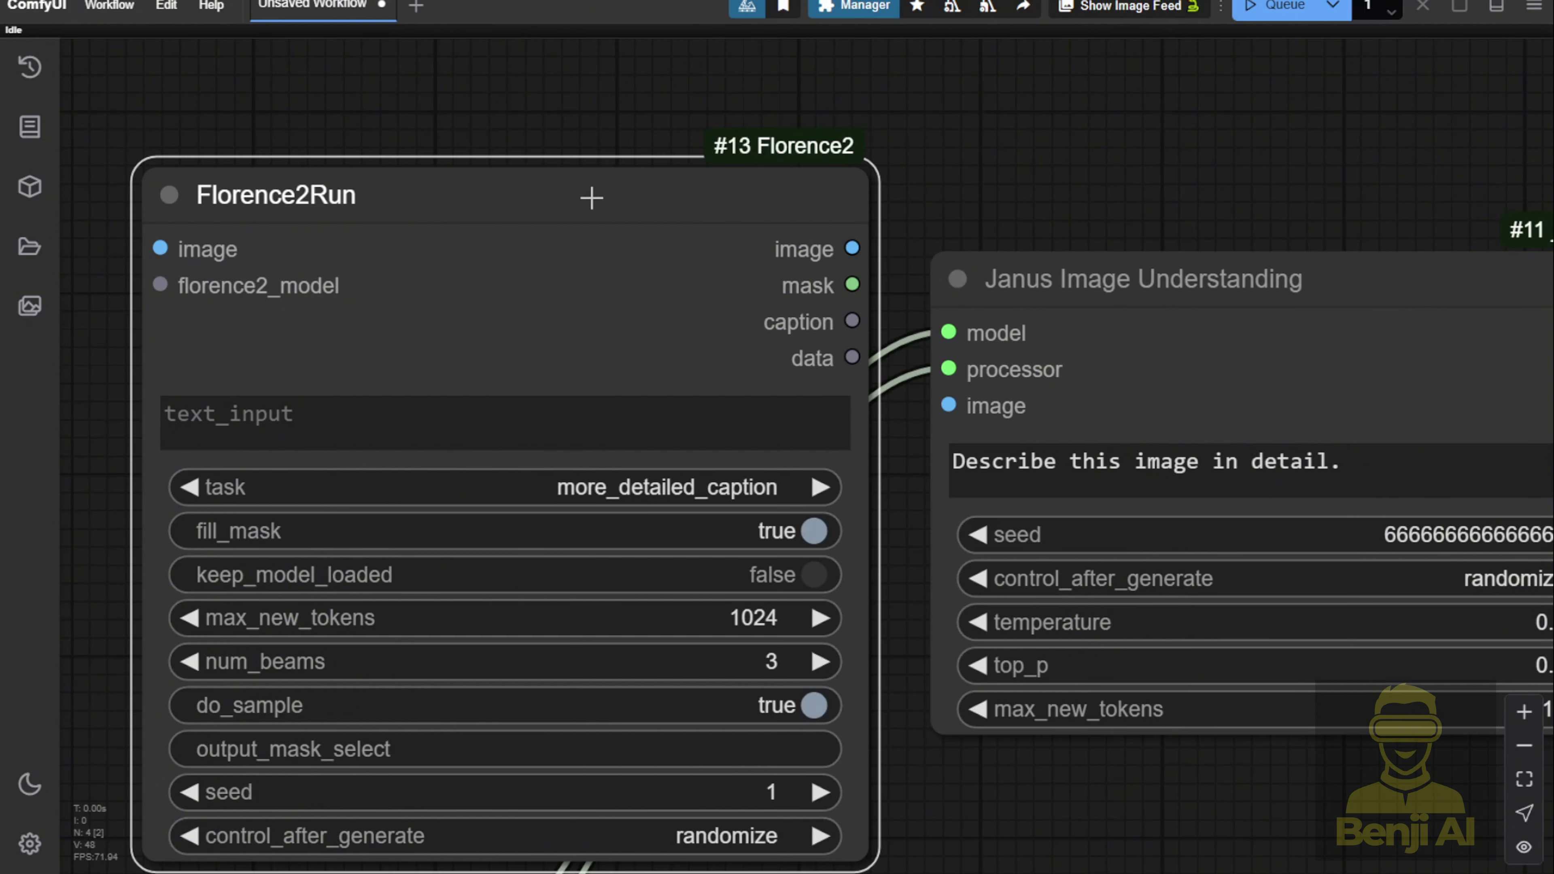
Step: Delete the Florence2Run node and move Janus Image Understanding back above Janus Image Generation
key("Delete")
left_click_drag(667, 215, 462, 100)
left_click_drag(678, 132, 590, 320)
Step: Highlight the default prompt text in the Janus Image Understanding node
scroll(624, 330, "up", 3)
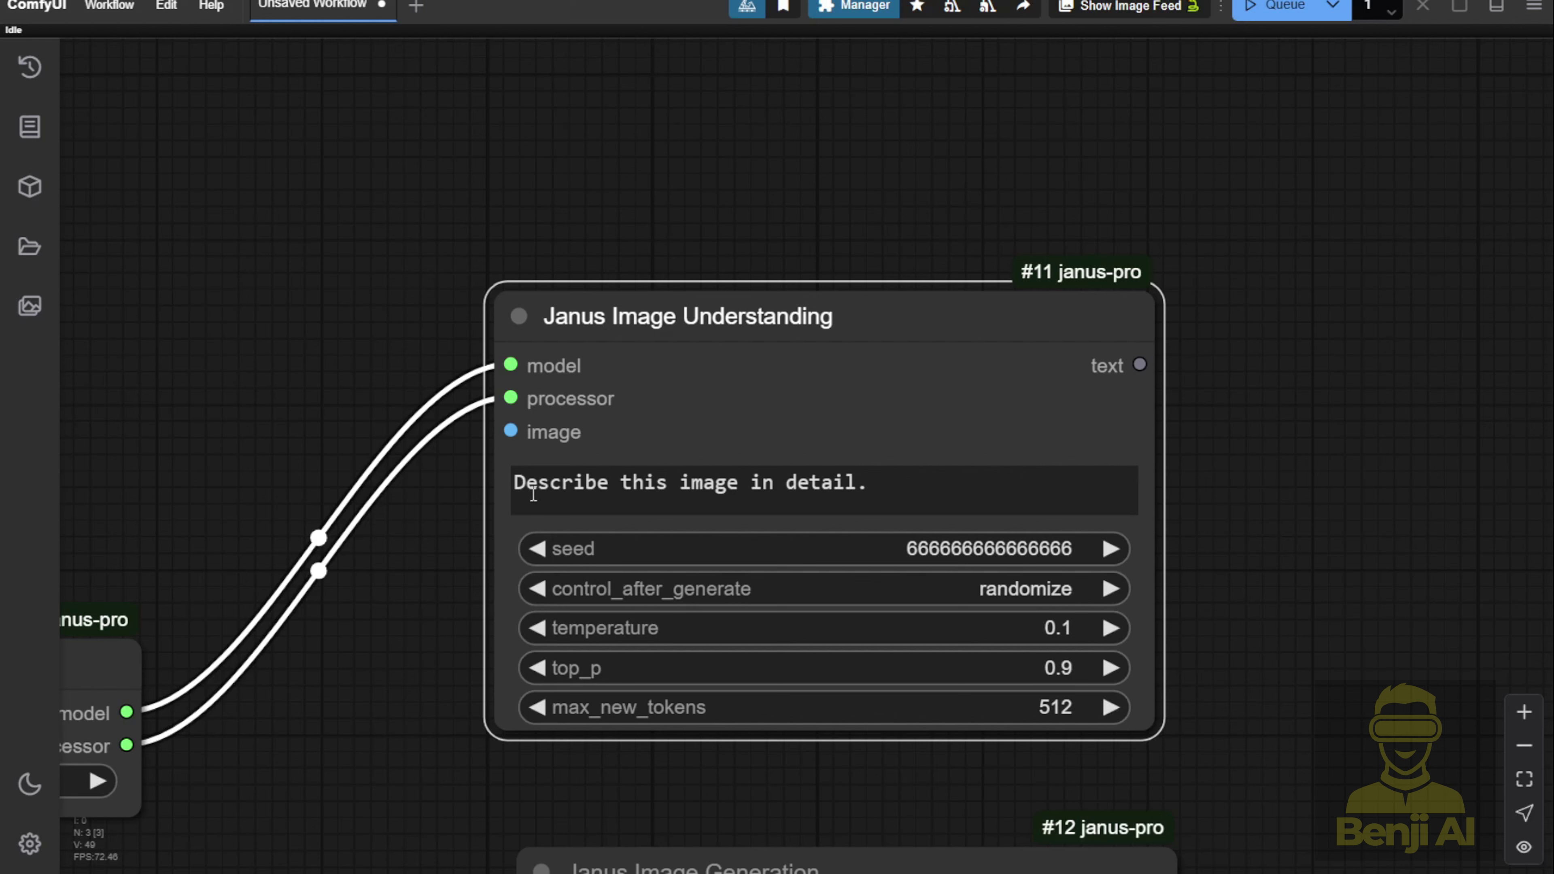
left_click_drag(871, 483, 463, 477)
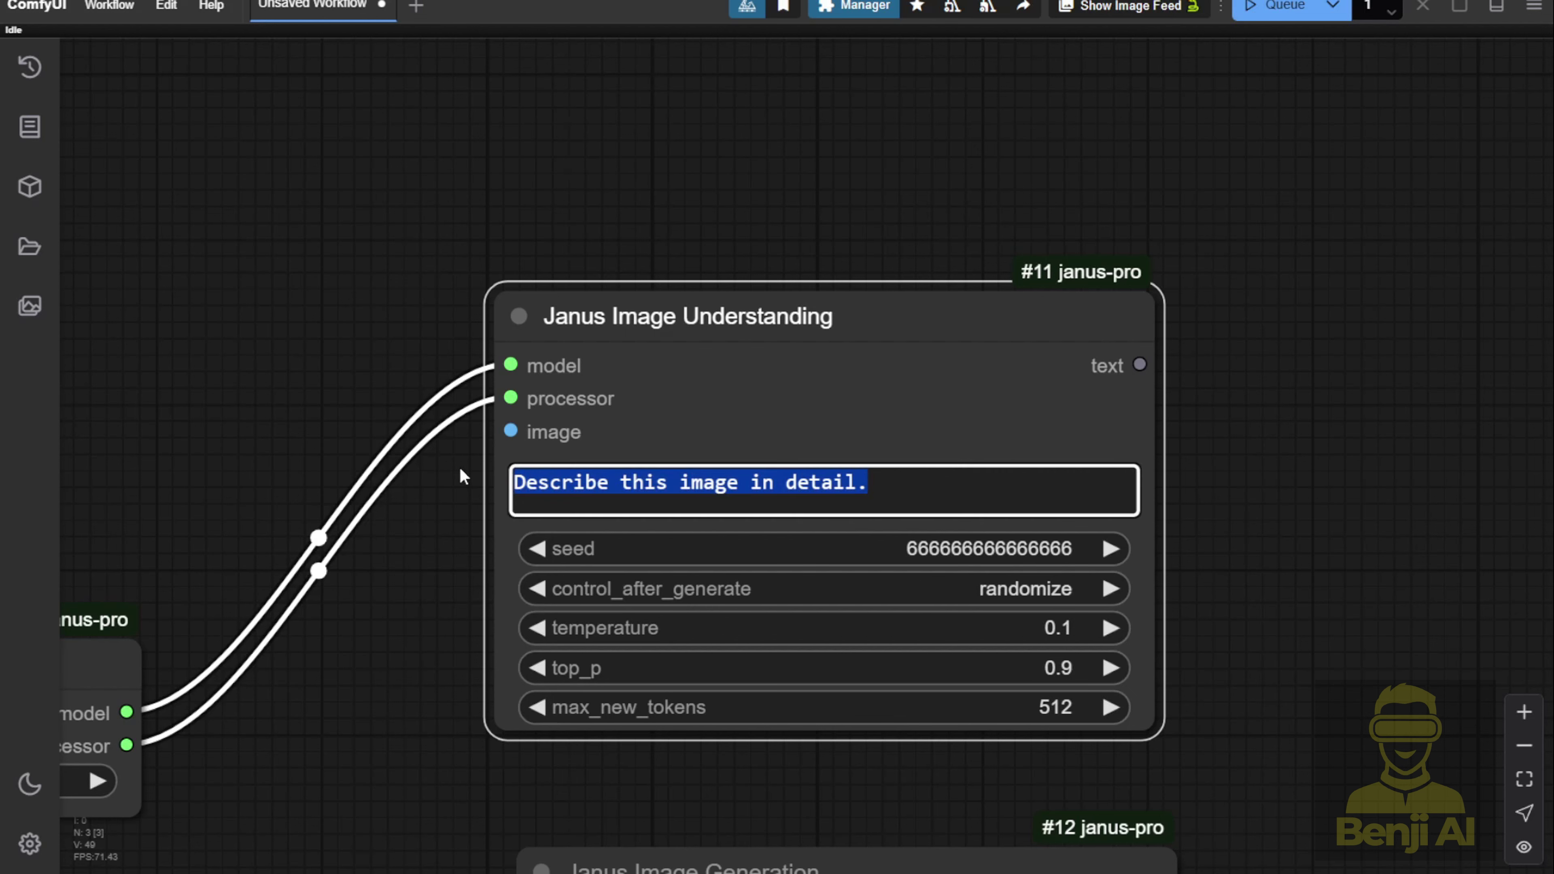
scroll(1134, 406, "down", 3)
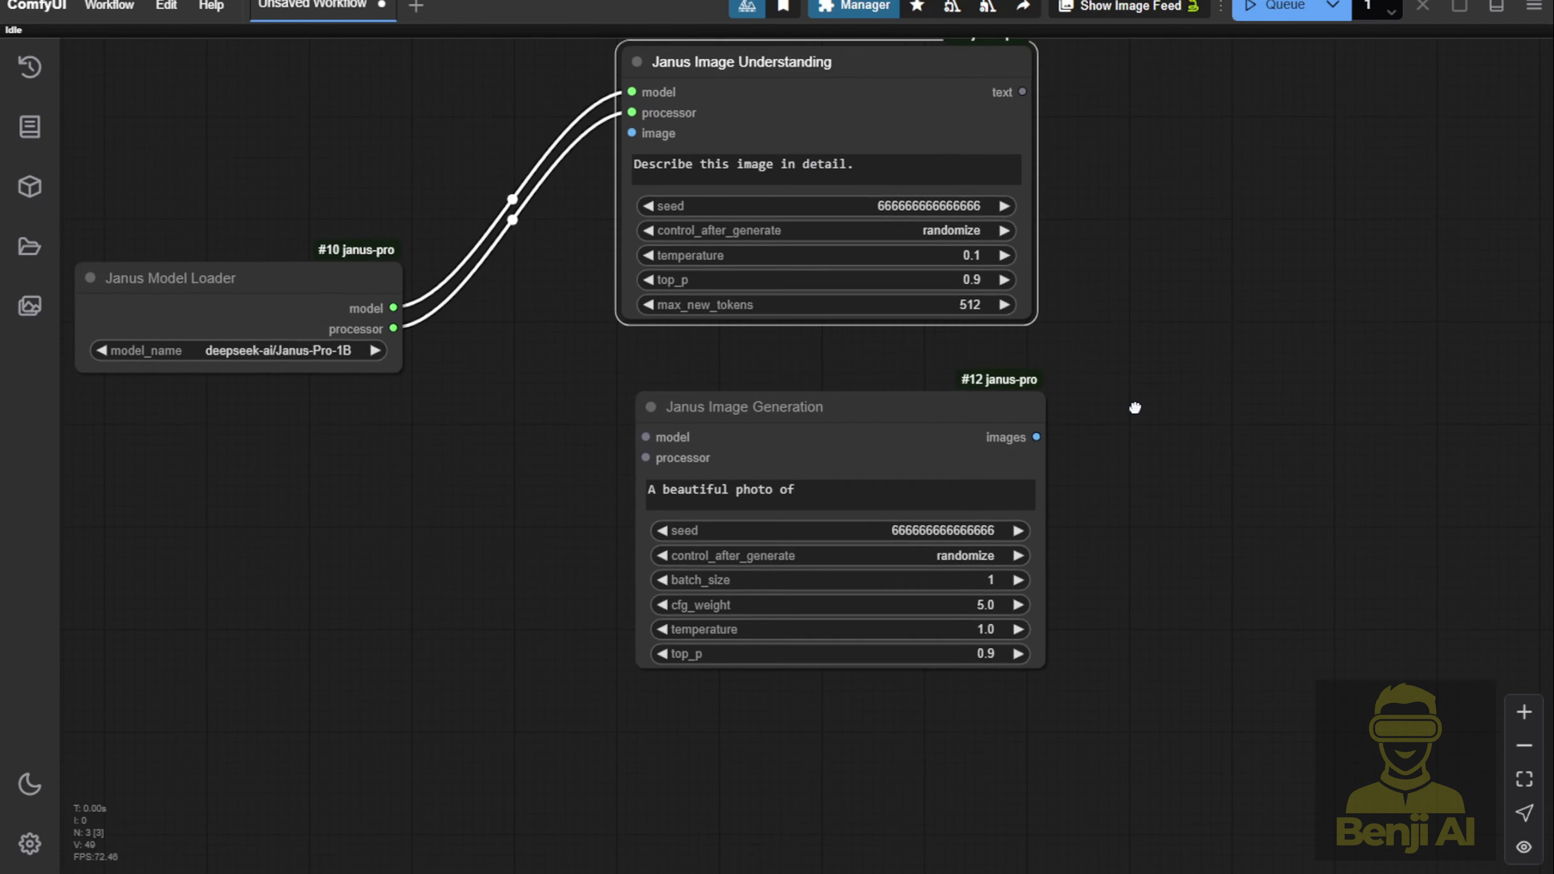
Step: Connect Janus Model Loader's model and processor outputs to Janus Image Generation and complete its prompt as "A beautiful photo of flower"
scroll(819, 441, "up", 3)
left_click_drag(739, 251, 715, 198)
scroll(690, 213, "up", 3)
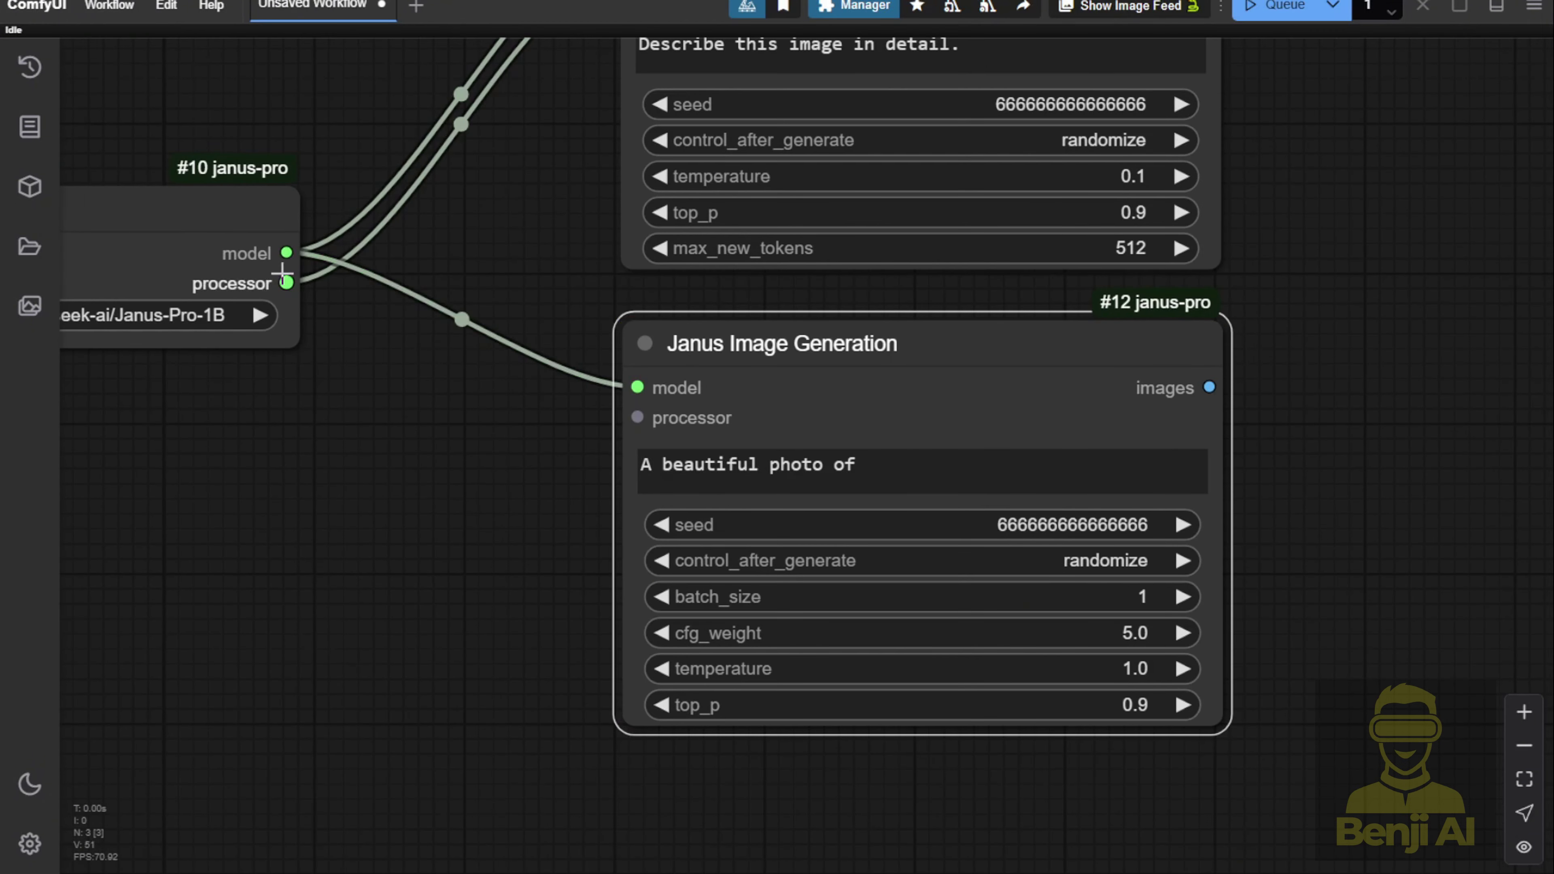
left_click(820, 490)
type("flower")
Step: Add a Preview Image node fed by the images output of Janus Image Generation and enlarge it
left_click_drag(1209, 387, 1315, 392)
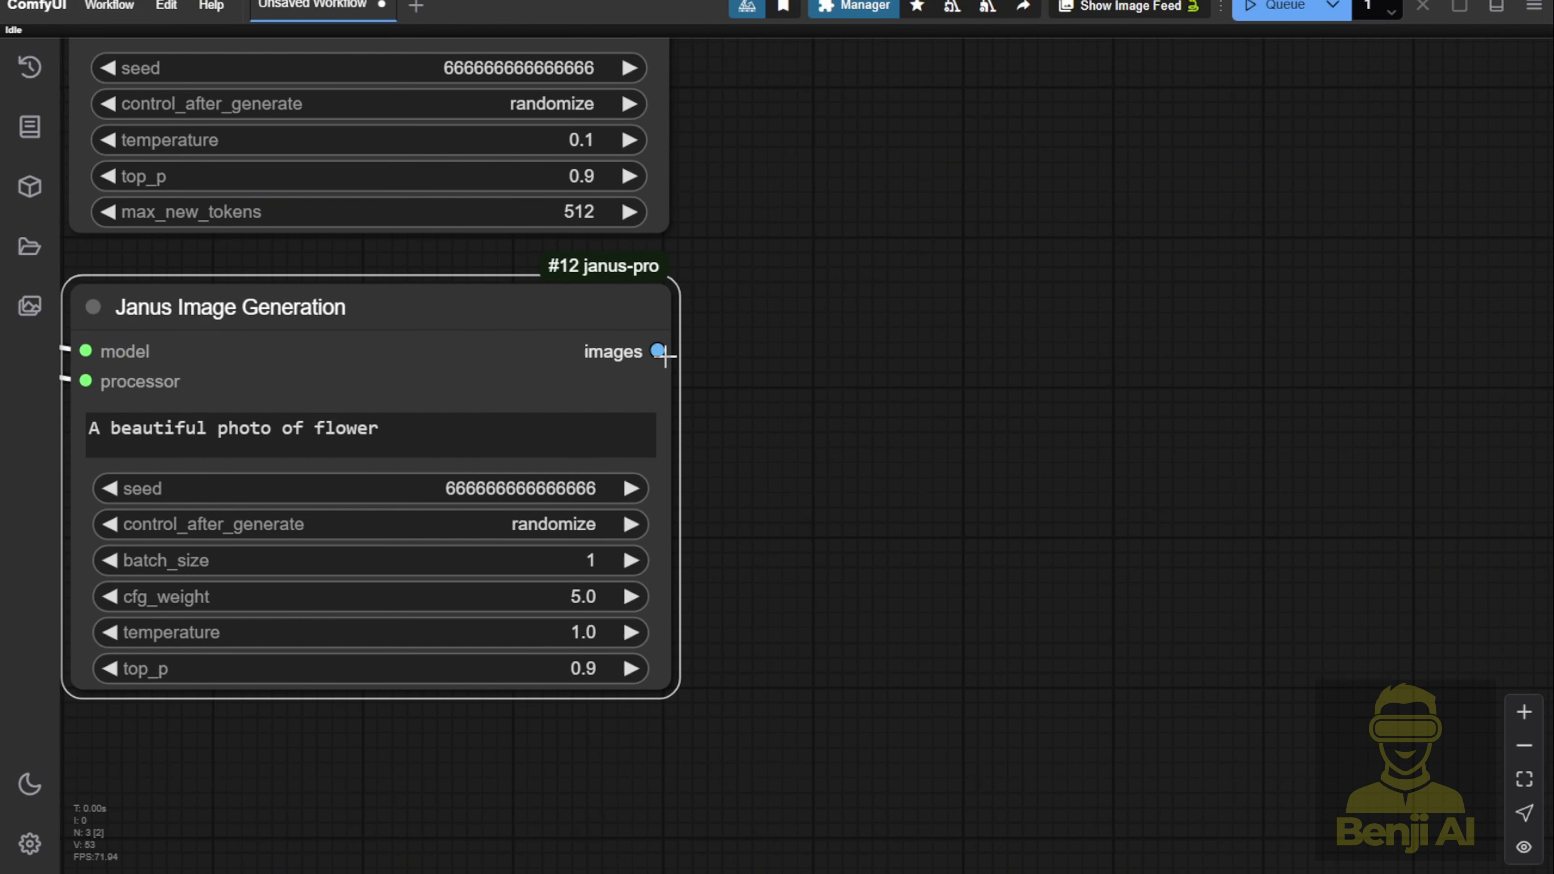
left_click_drag(657, 351, 799, 333)
left_click(821, 494)
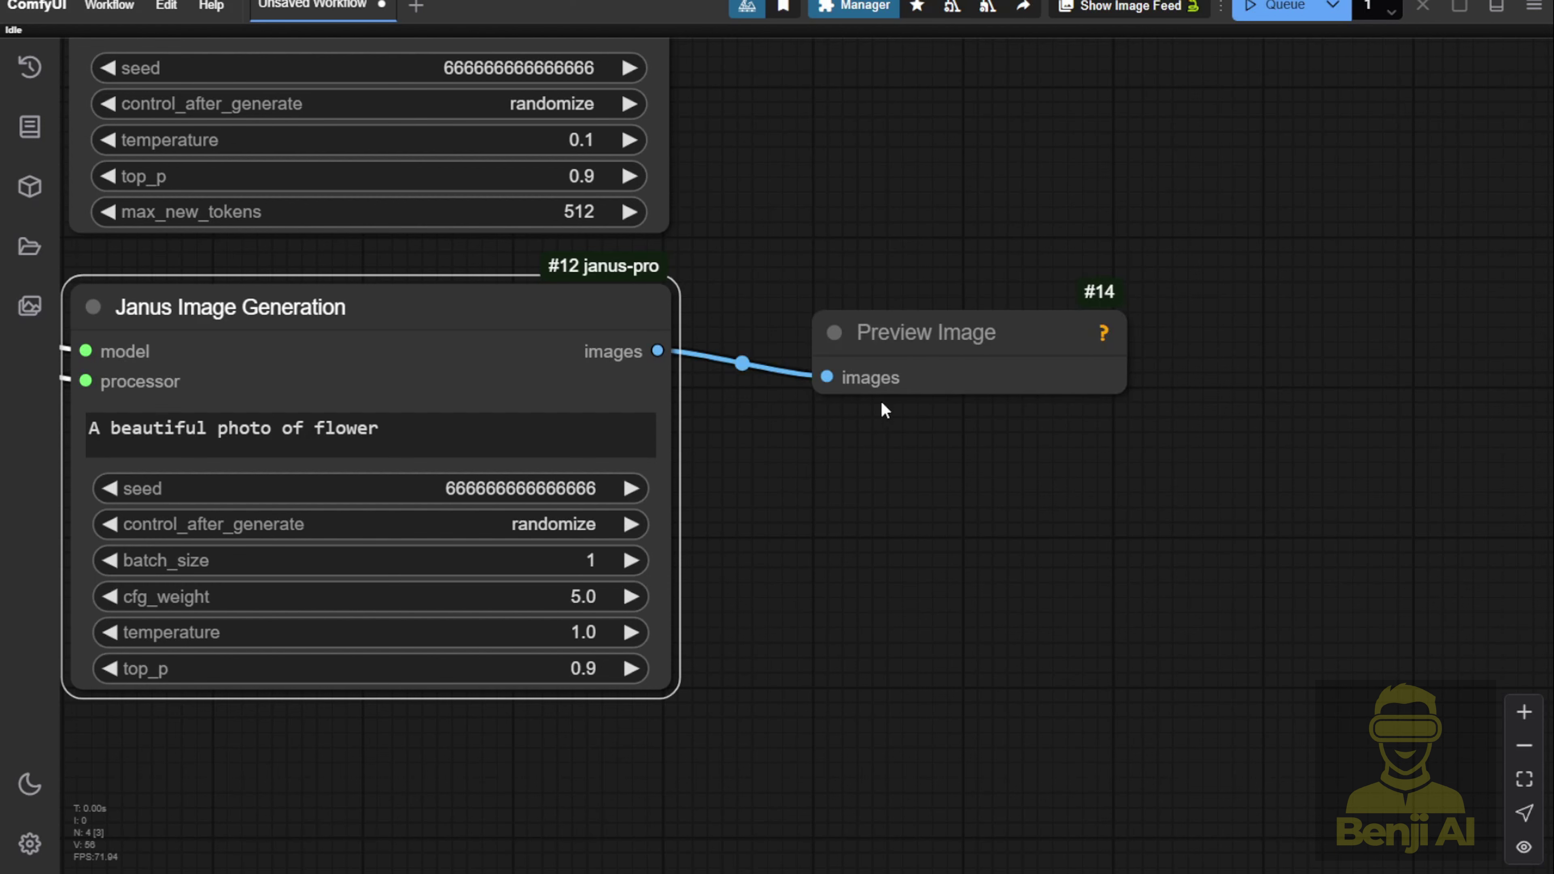
scroll(1148, 544, "down", 4)
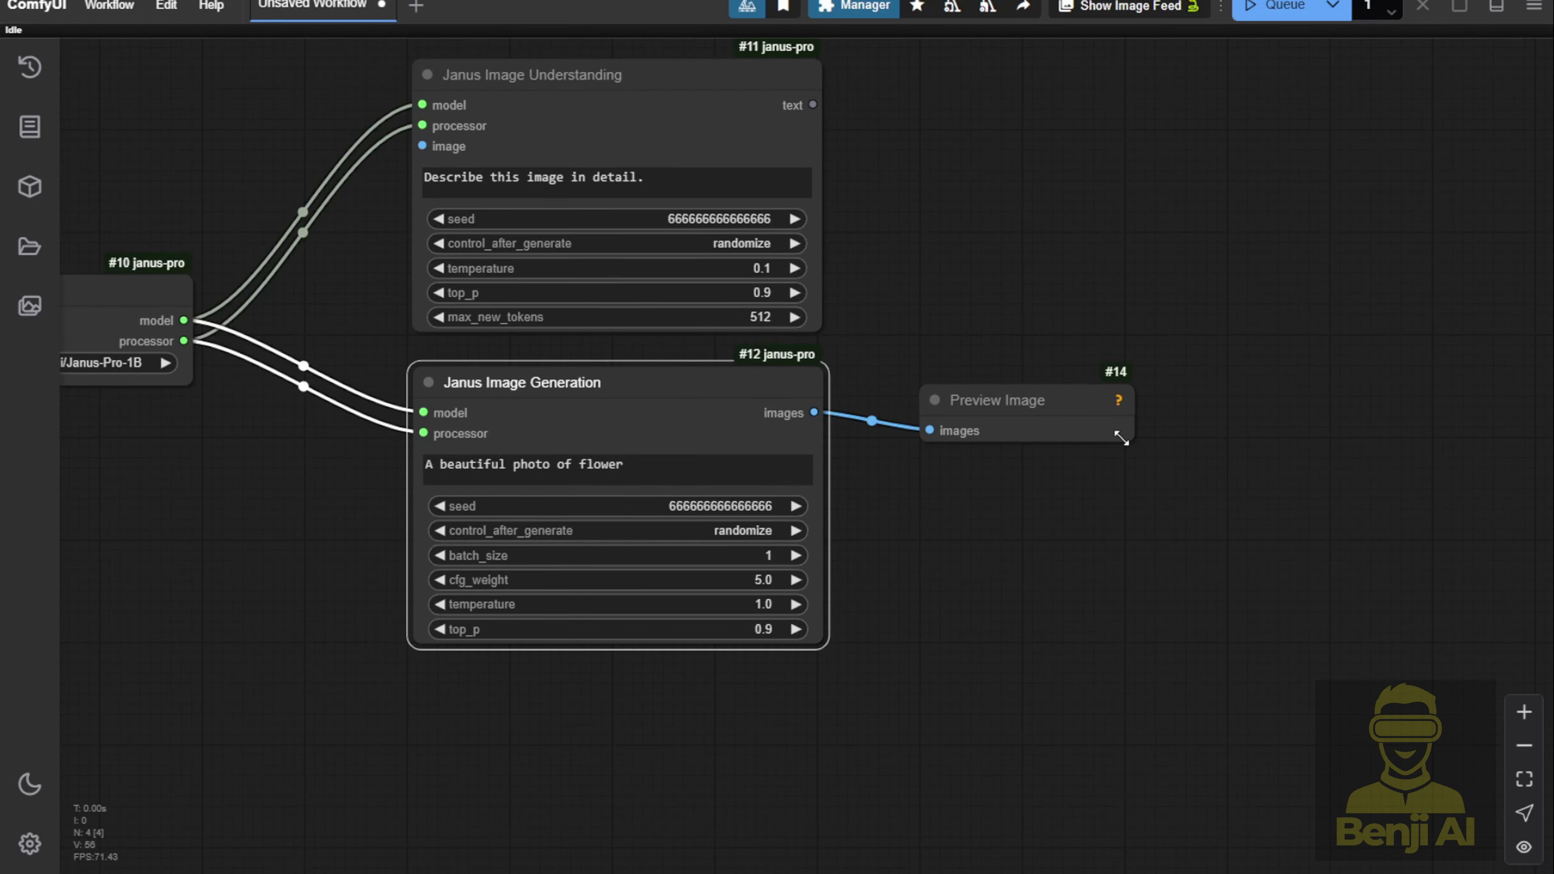
left_click_drag(1128, 442, 1413, 775)
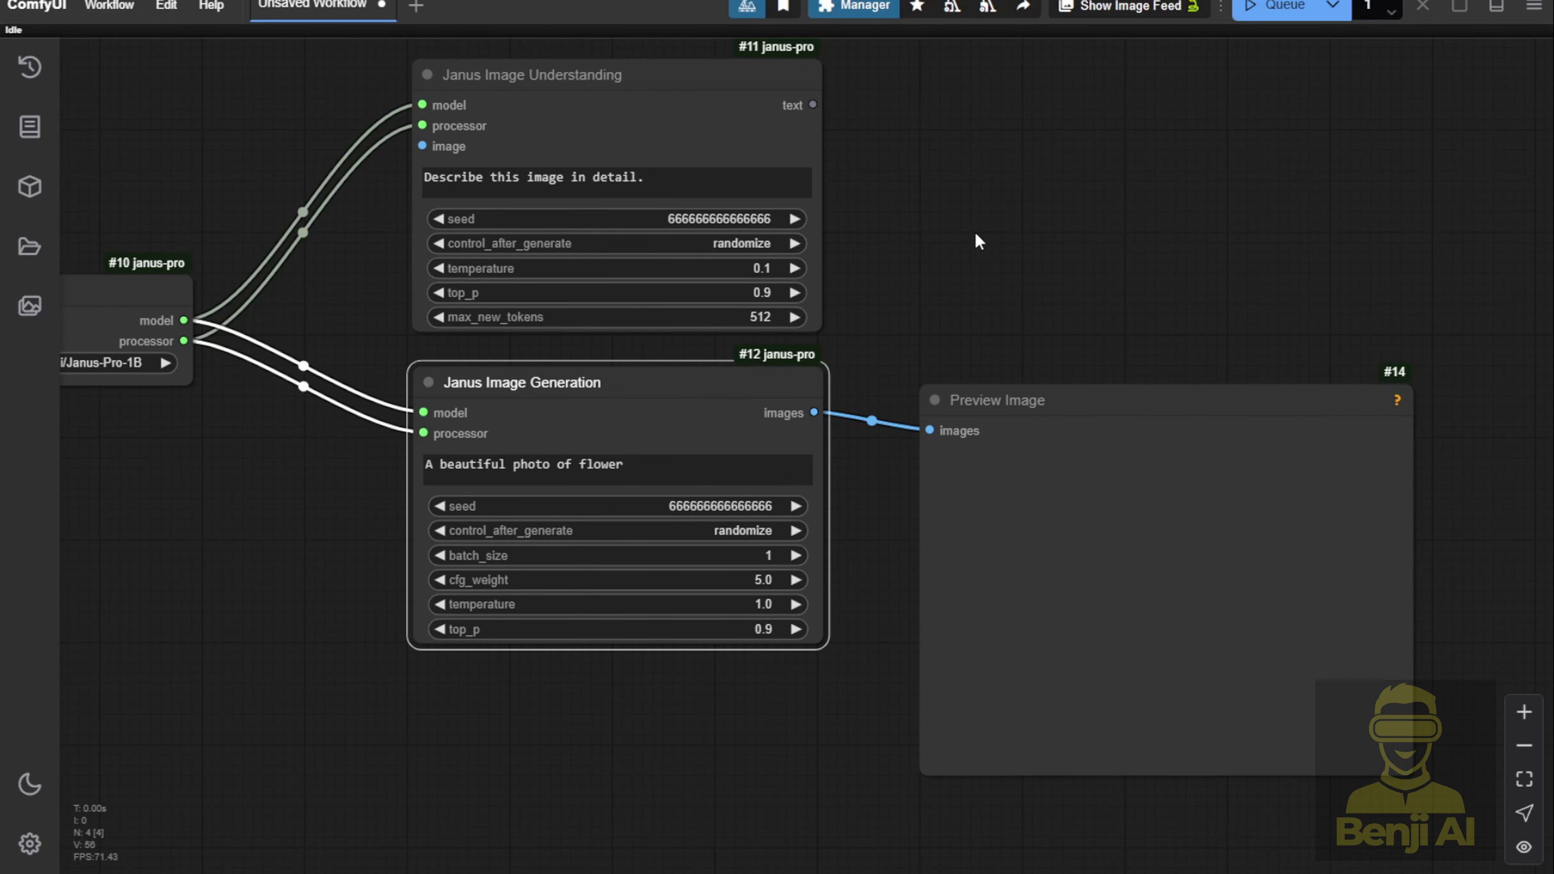
Step: Bypass the Janus Image Understanding node so that only the image generation branch stays active
left_click_drag(976, 240, 1118, 407)
right_click(778, 250)
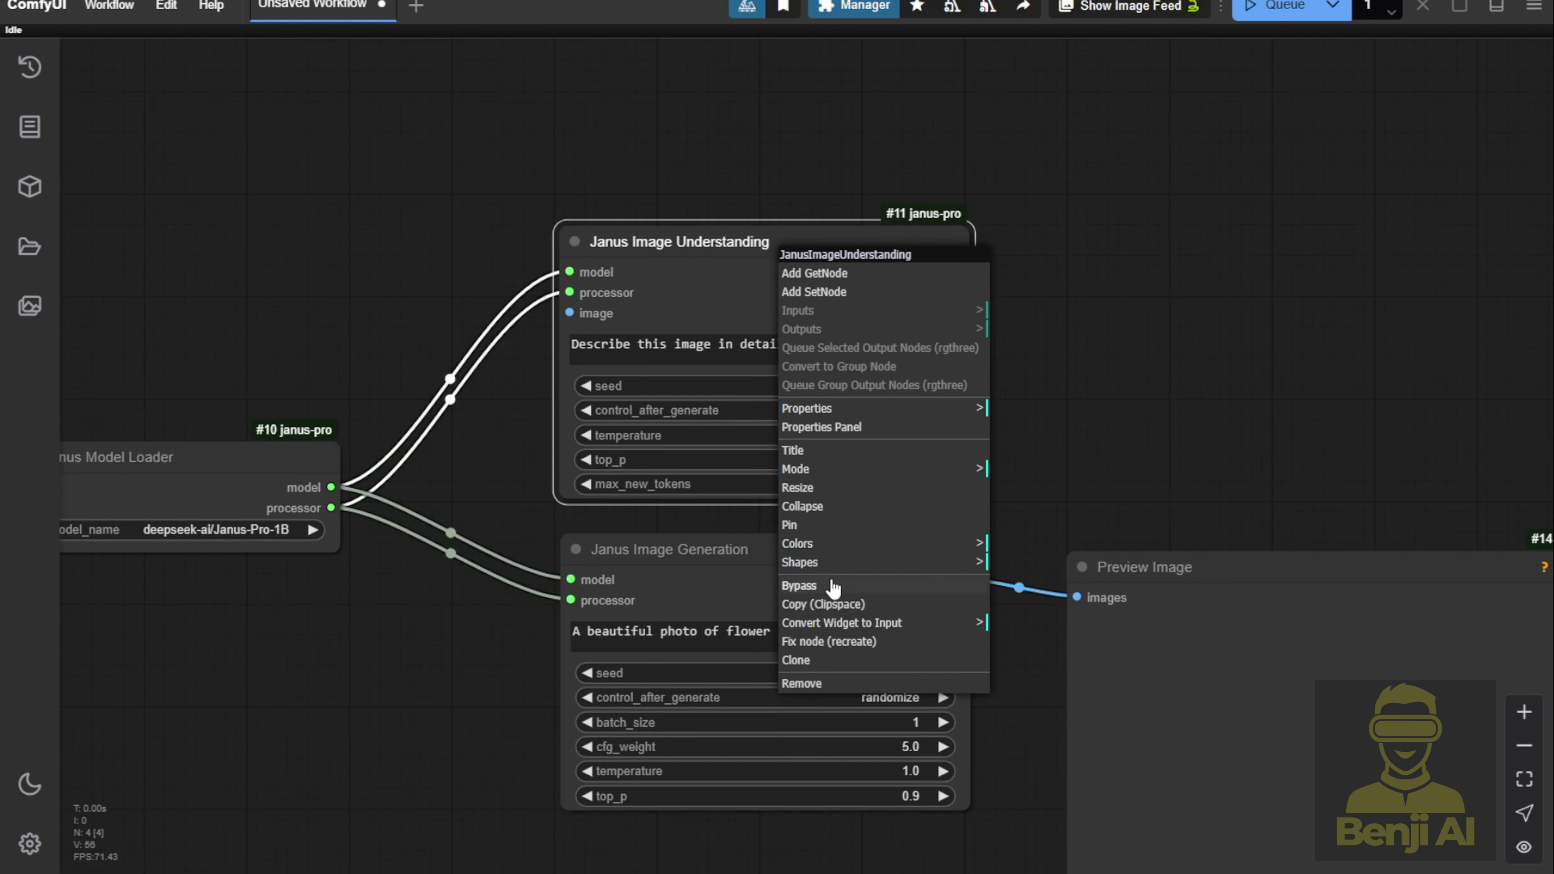
left_click(799, 586)
left_click_drag(1197, 337, 1204, 180)
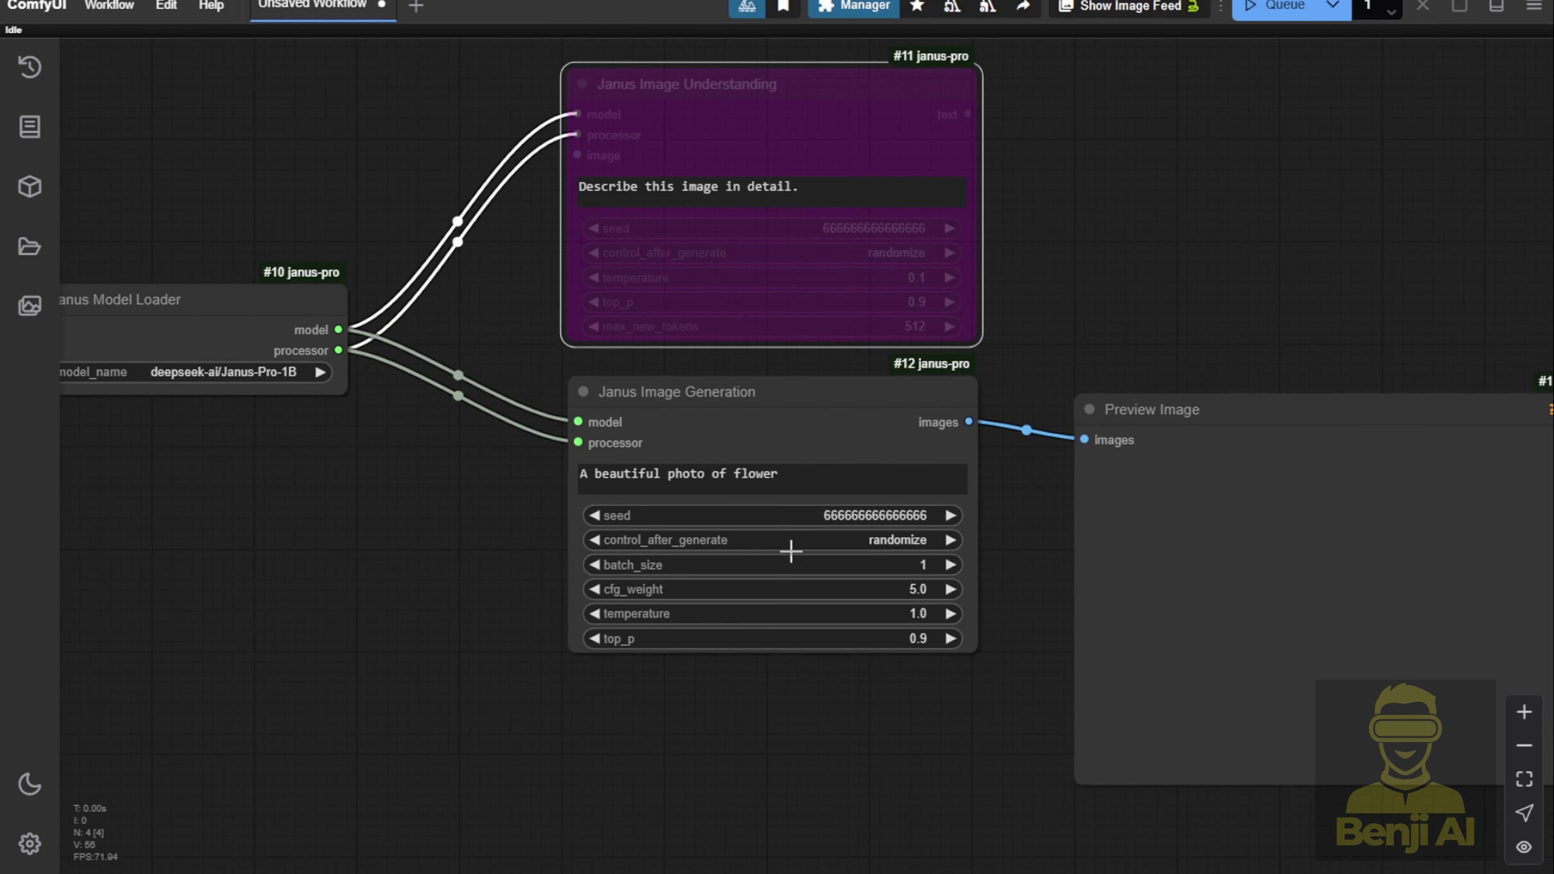
scroll(904, 586, "up", 2)
scroll(906, 583, "up", 3)
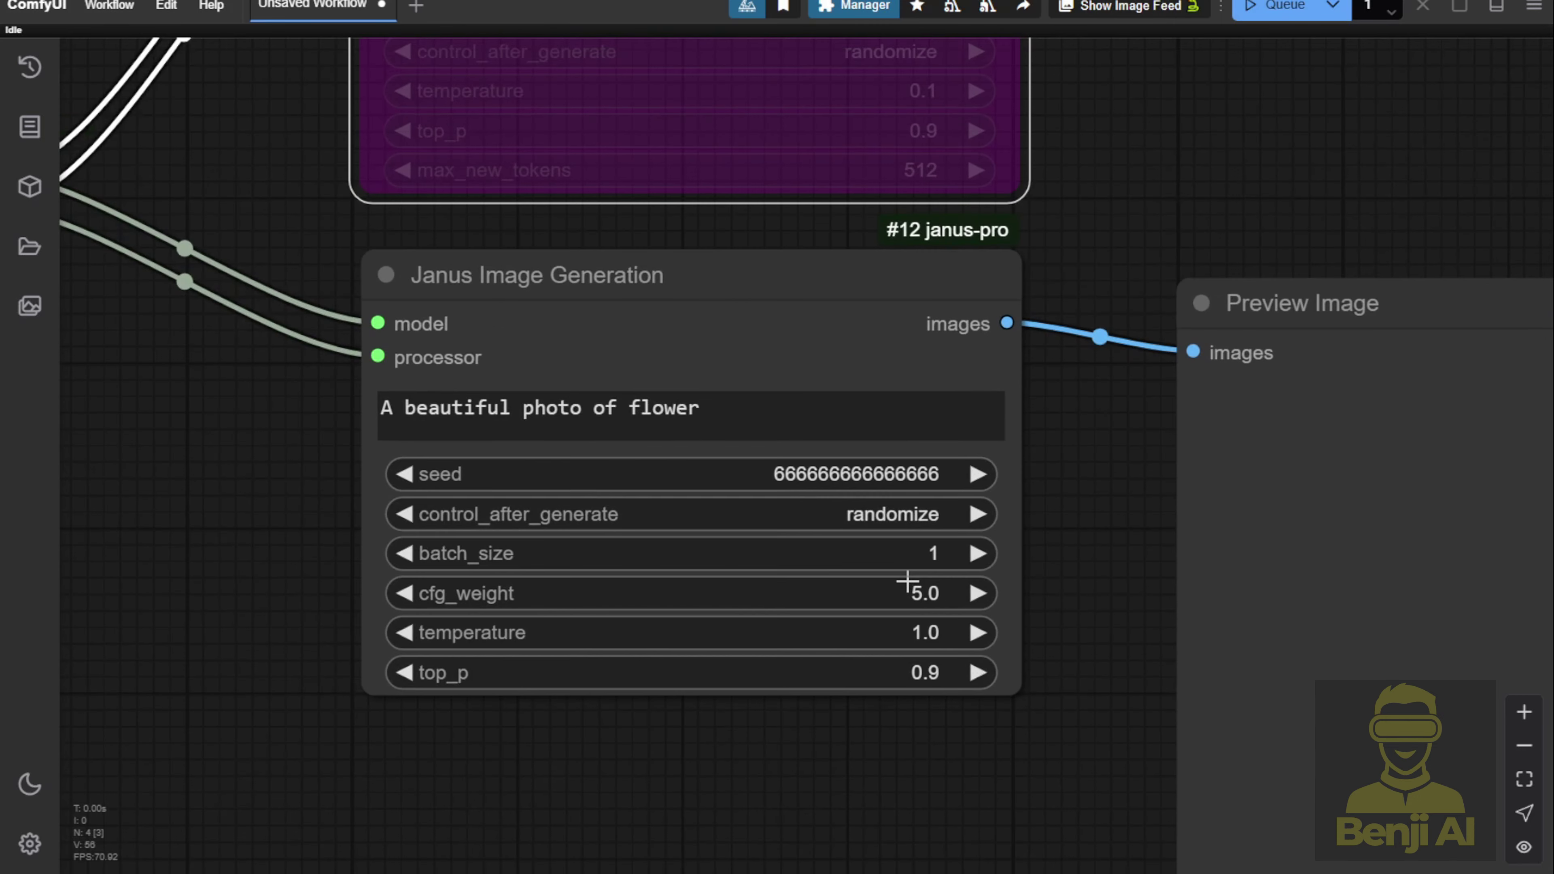
Step: Check the available control_after_generate modes for the seed in the Janus Image Generation node
scroll(872, 591, "up", 3)
left_click(691, 488)
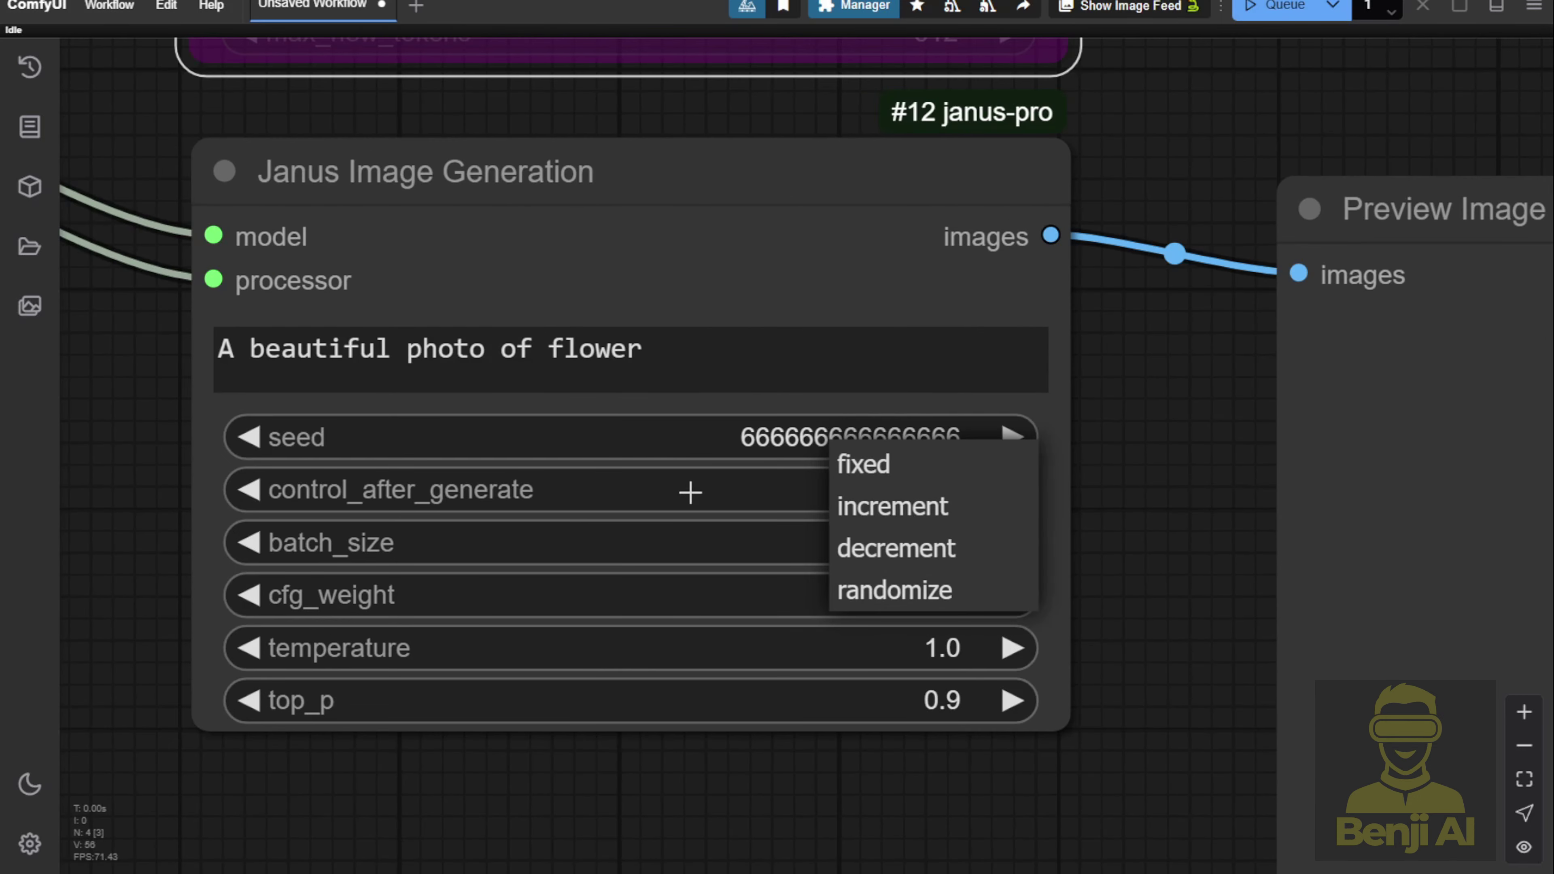
left_click(1203, 506)
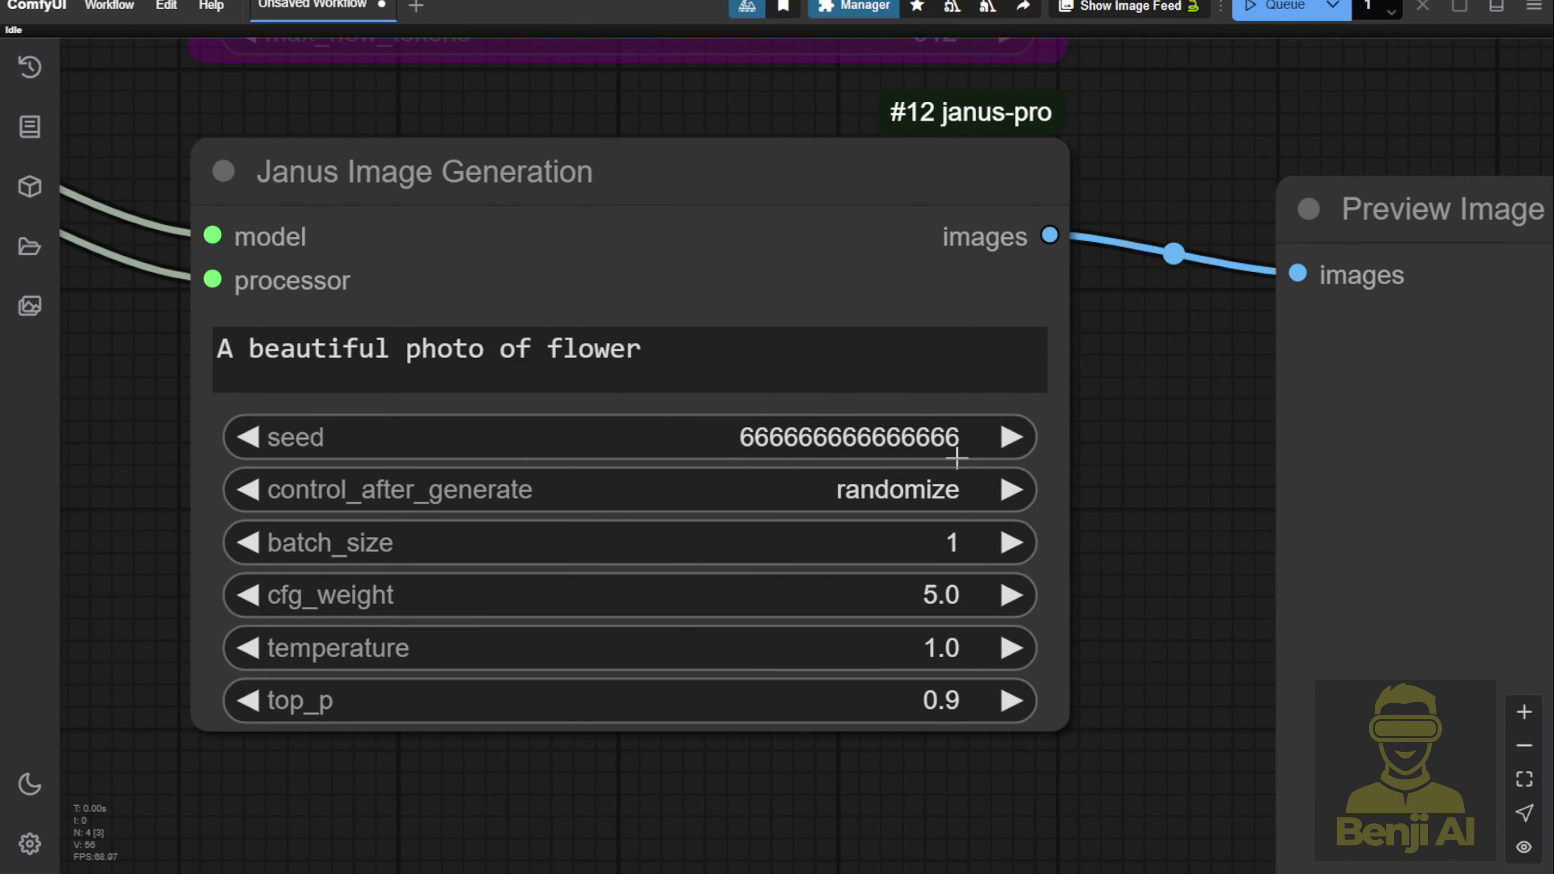
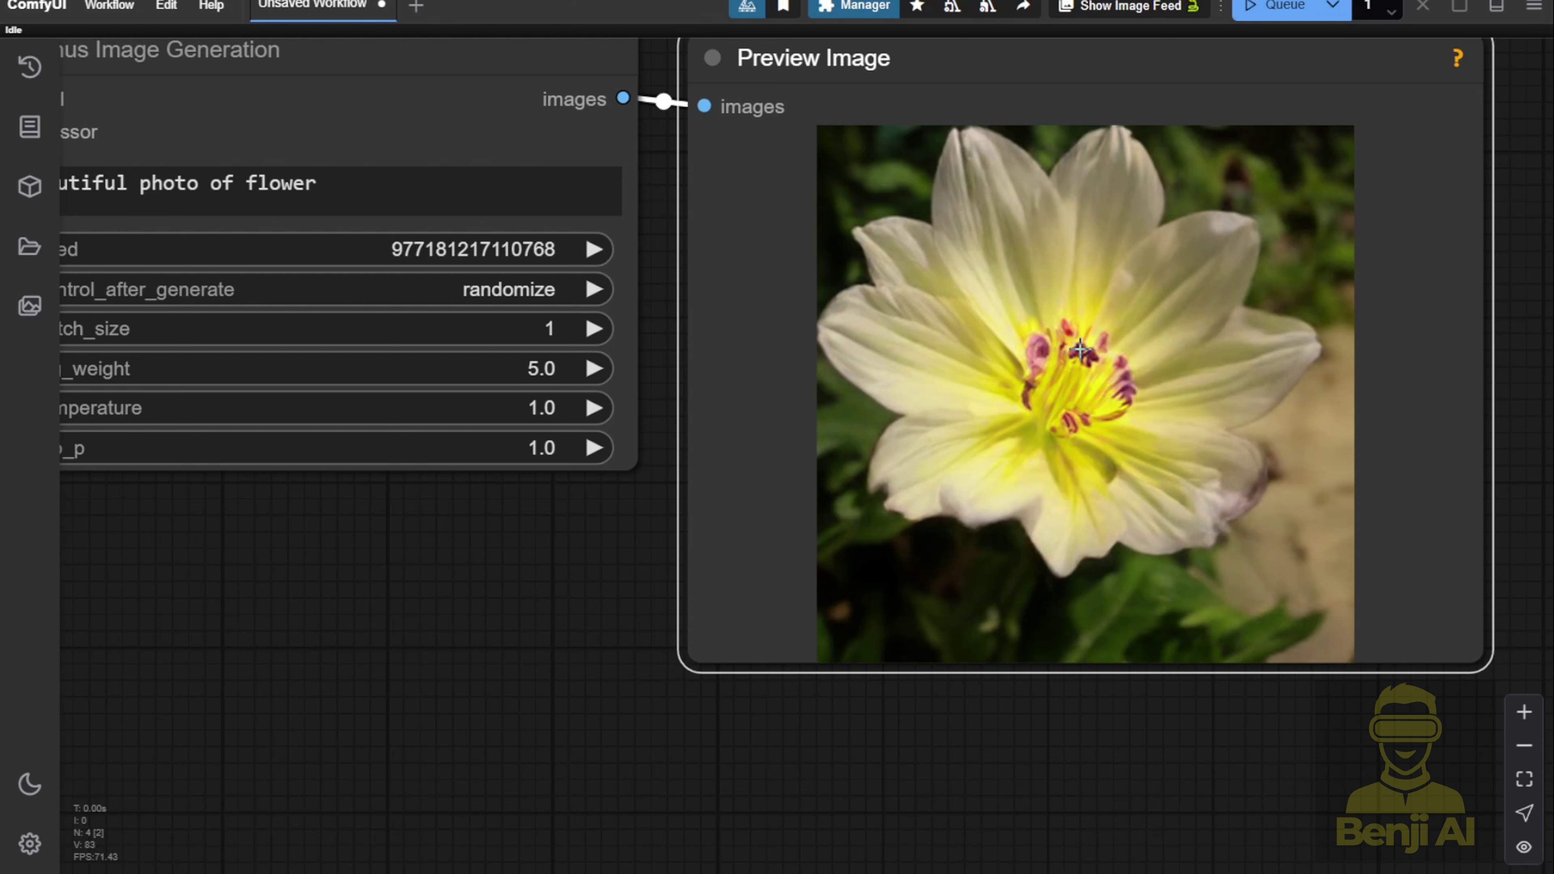
Step: Delete the question "what kind of person in this image?" from the Janus Image Understanding prompt, keeping the prompt-writing instruction
scroll(466, 619, "down", 2)
left_click_drag(464, 621, 964, 782)
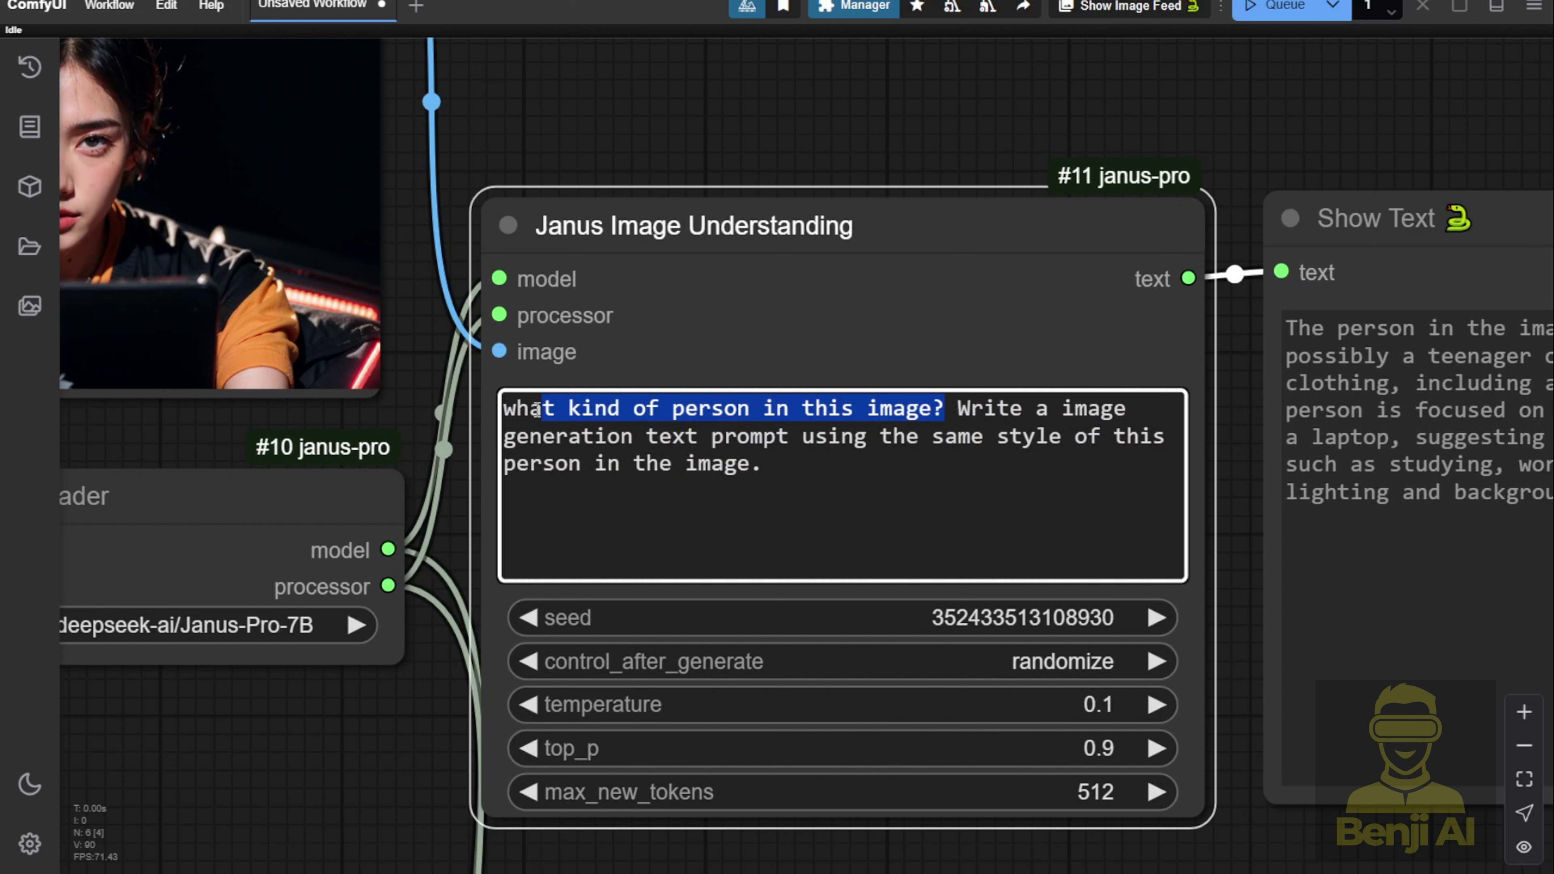
left_click_drag(526, 408, 503, 407)
key("BackSpace")
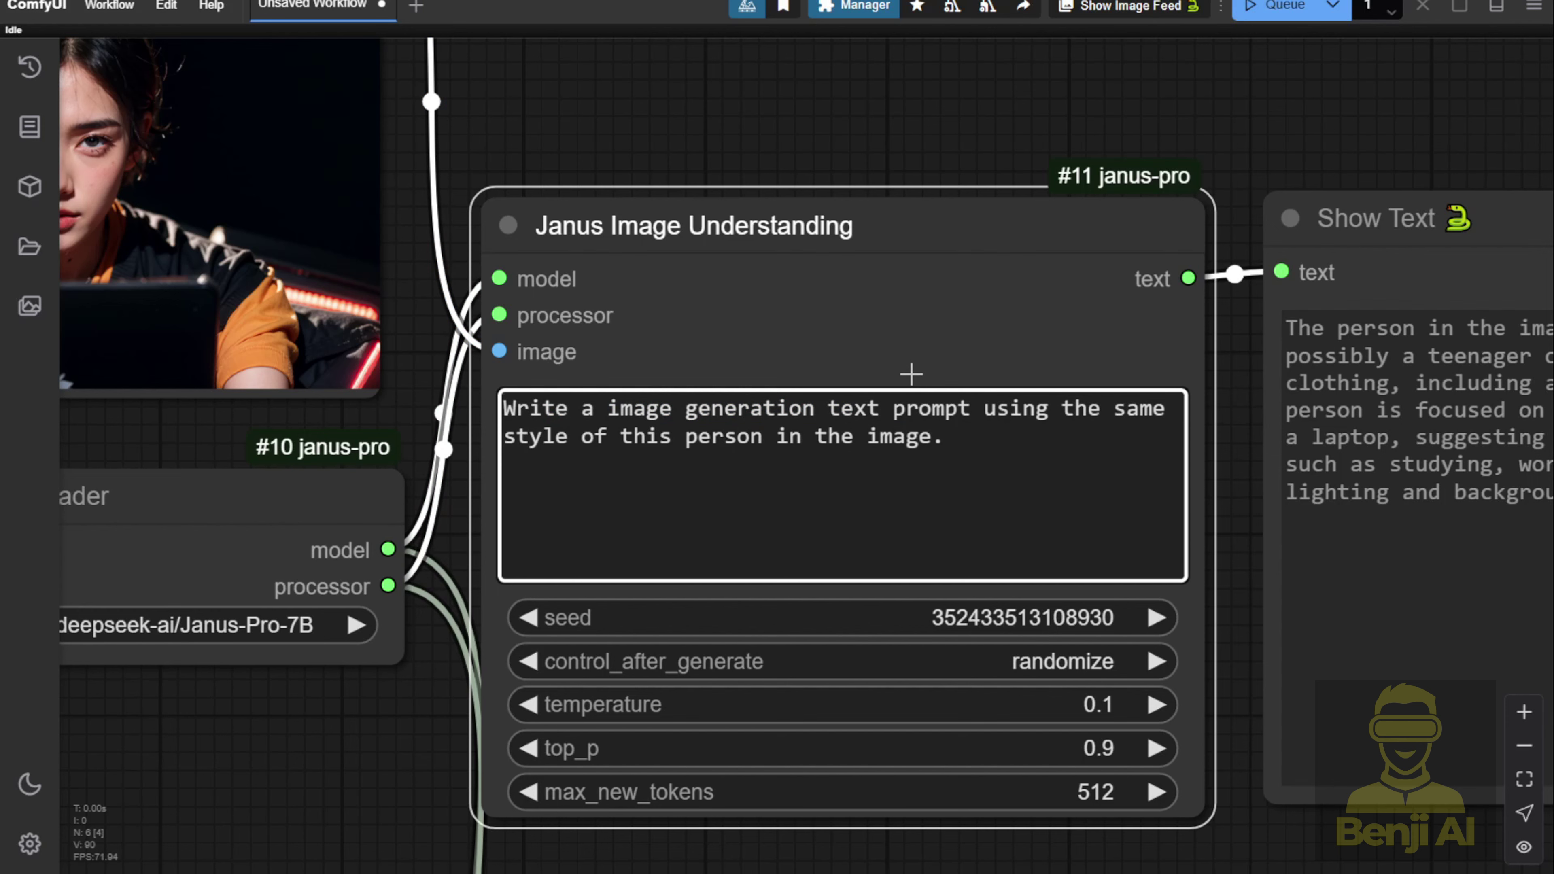
Step: Run the workflow with the shortened prompt and view the description in the Show Text node
scroll(957, 314, "down", 5)
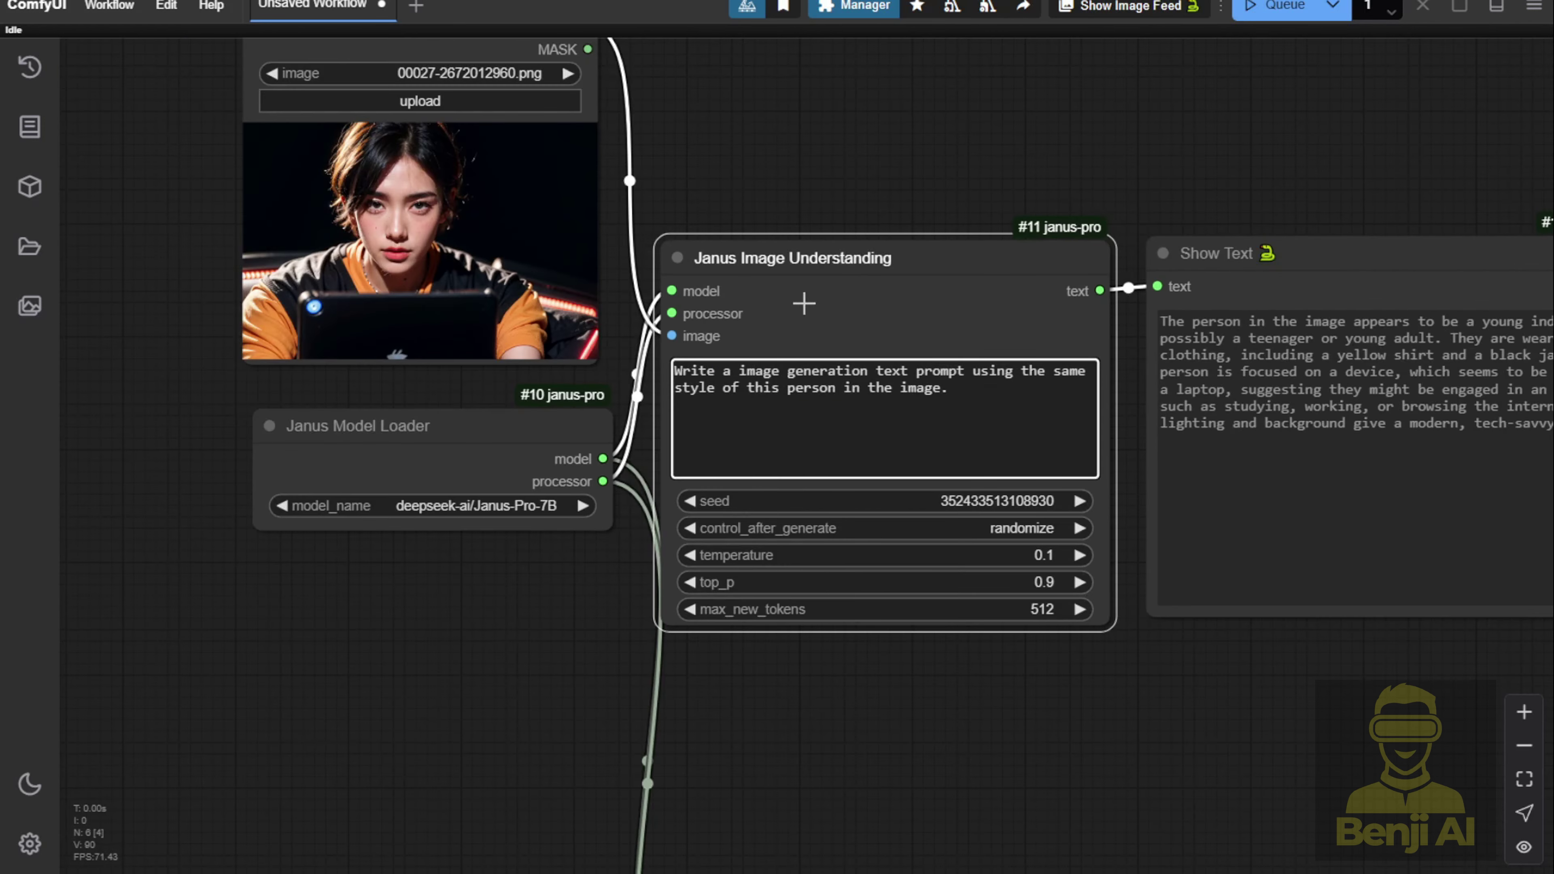
left_click_drag(1020, 135, 945, 117)
left_click(1282, 6)
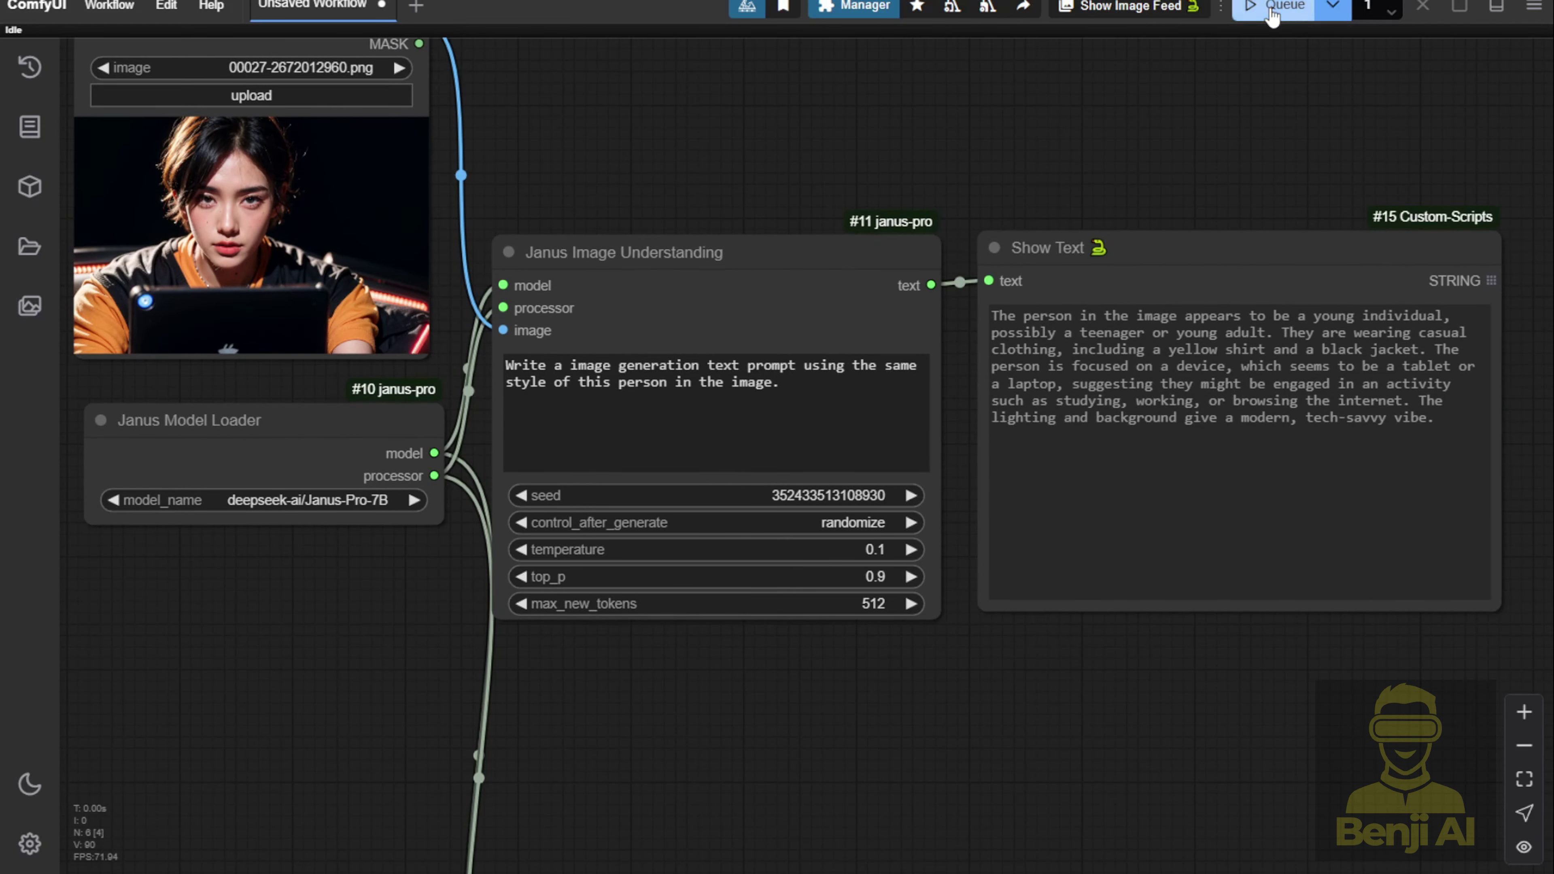
left_click_drag(854, 172, 783, 168)
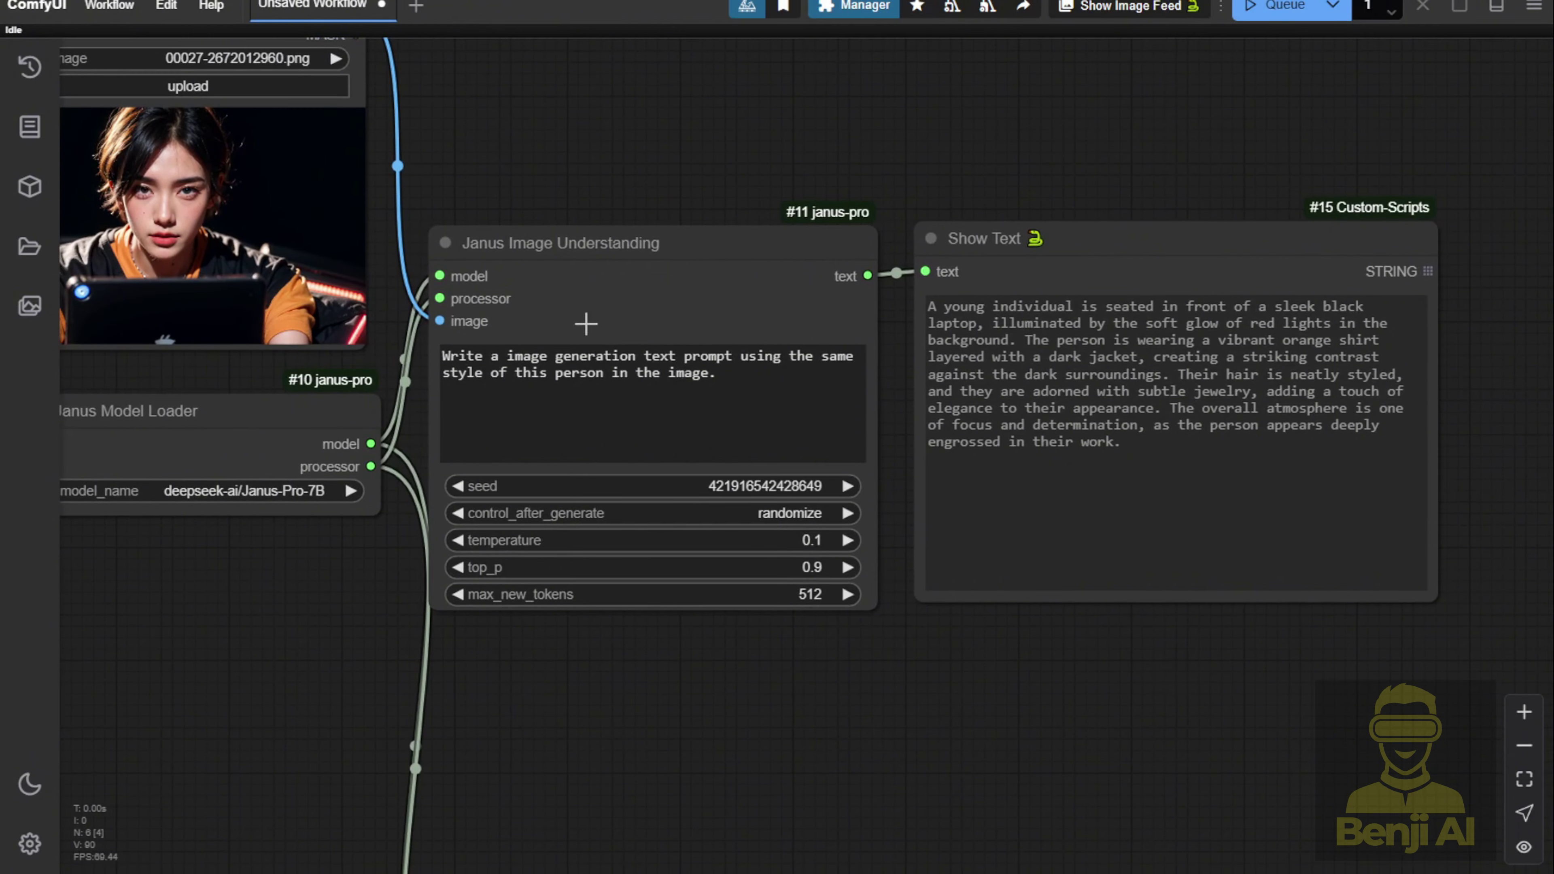
left_click_drag(1195, 100, 860, 103)
scroll(794, 219, "up", 3)
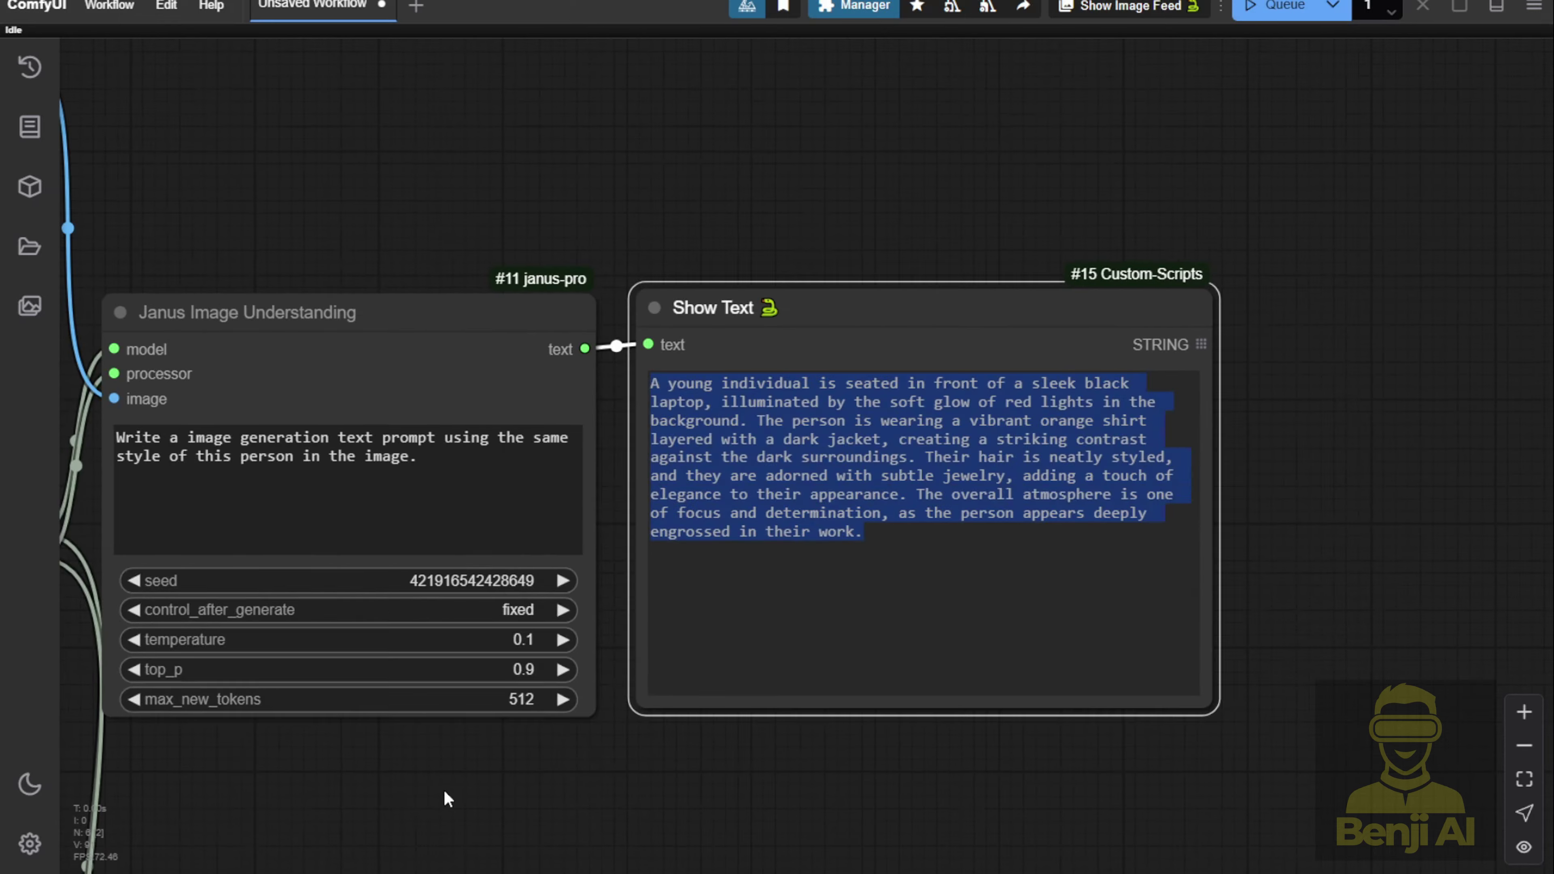
Step: Highlight the description in Show Text and run the image understanding branch again
left_click_drag(445, 798, 542, 781)
scroll(434, 640, "up", 4)
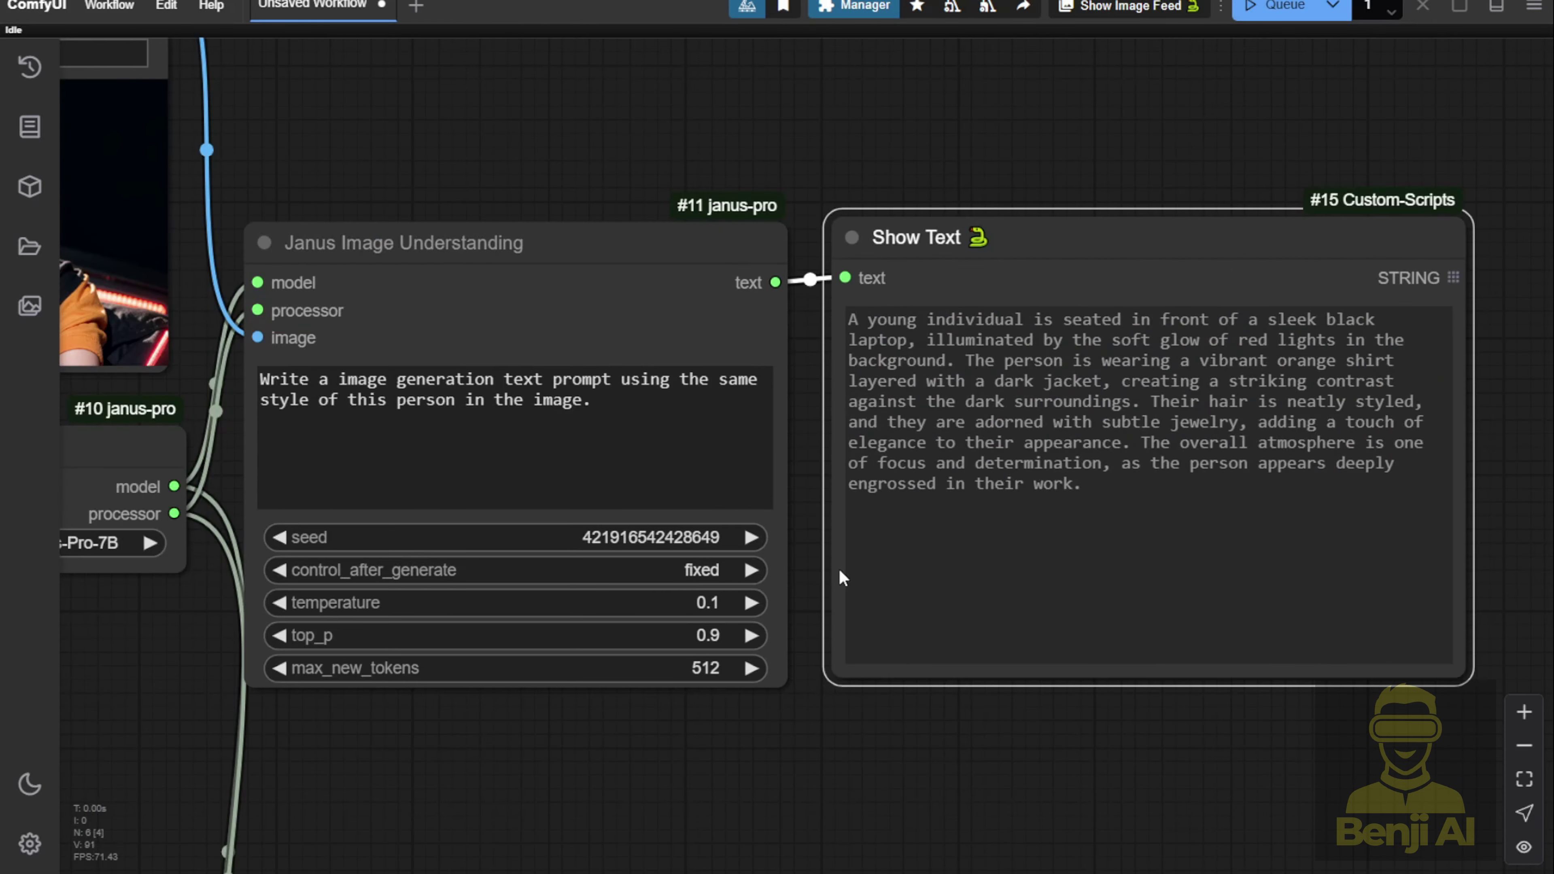
scroll(695, 573, "down", 3)
left_click_drag(1152, 500, 850, 322)
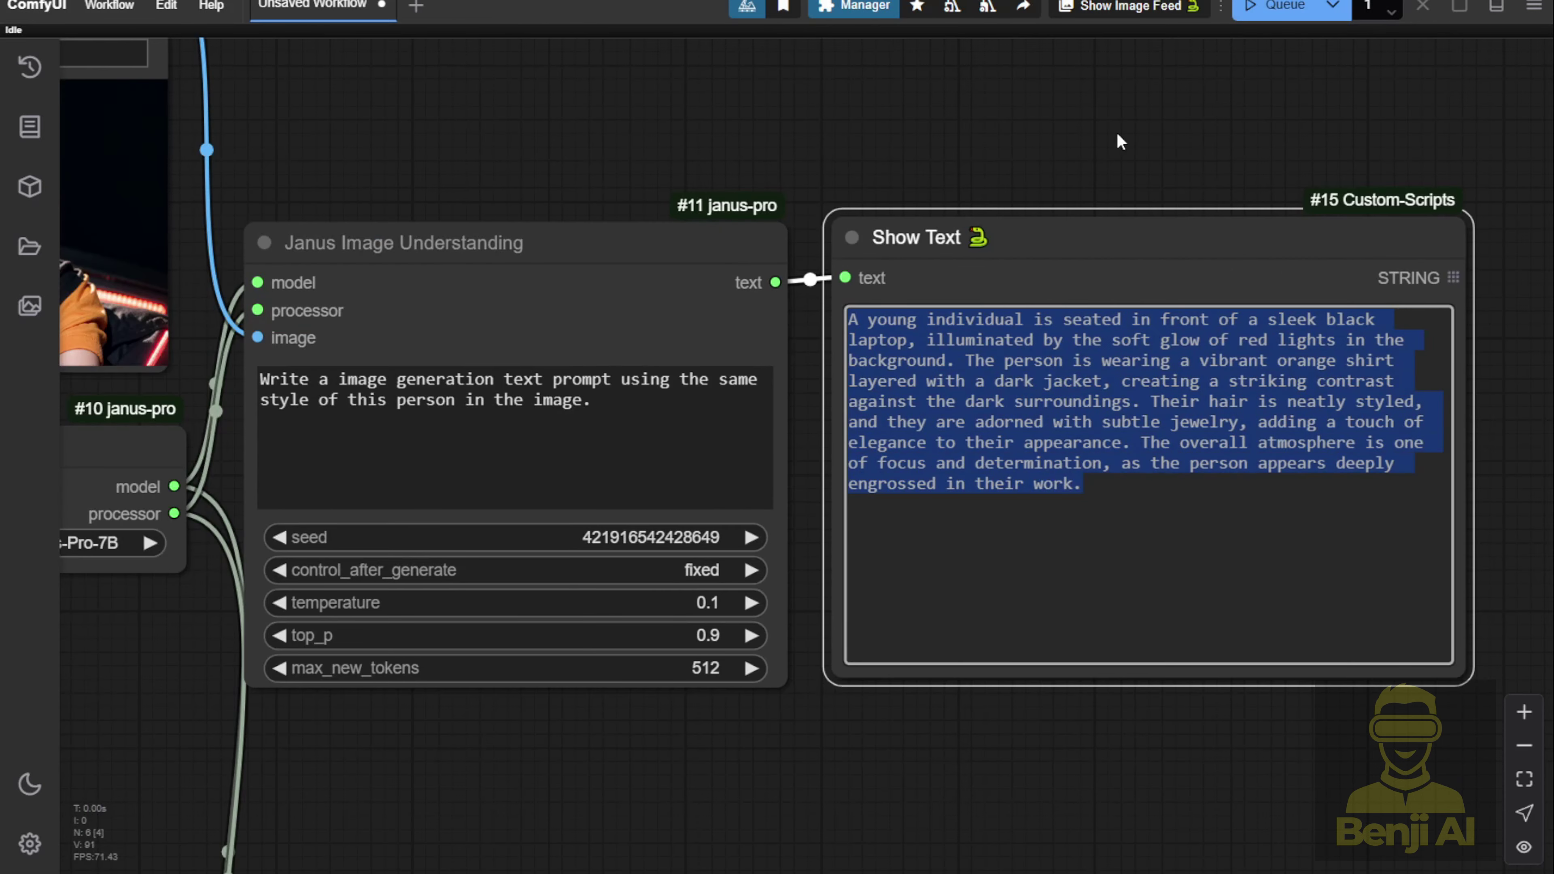
left_click(1273, 6)
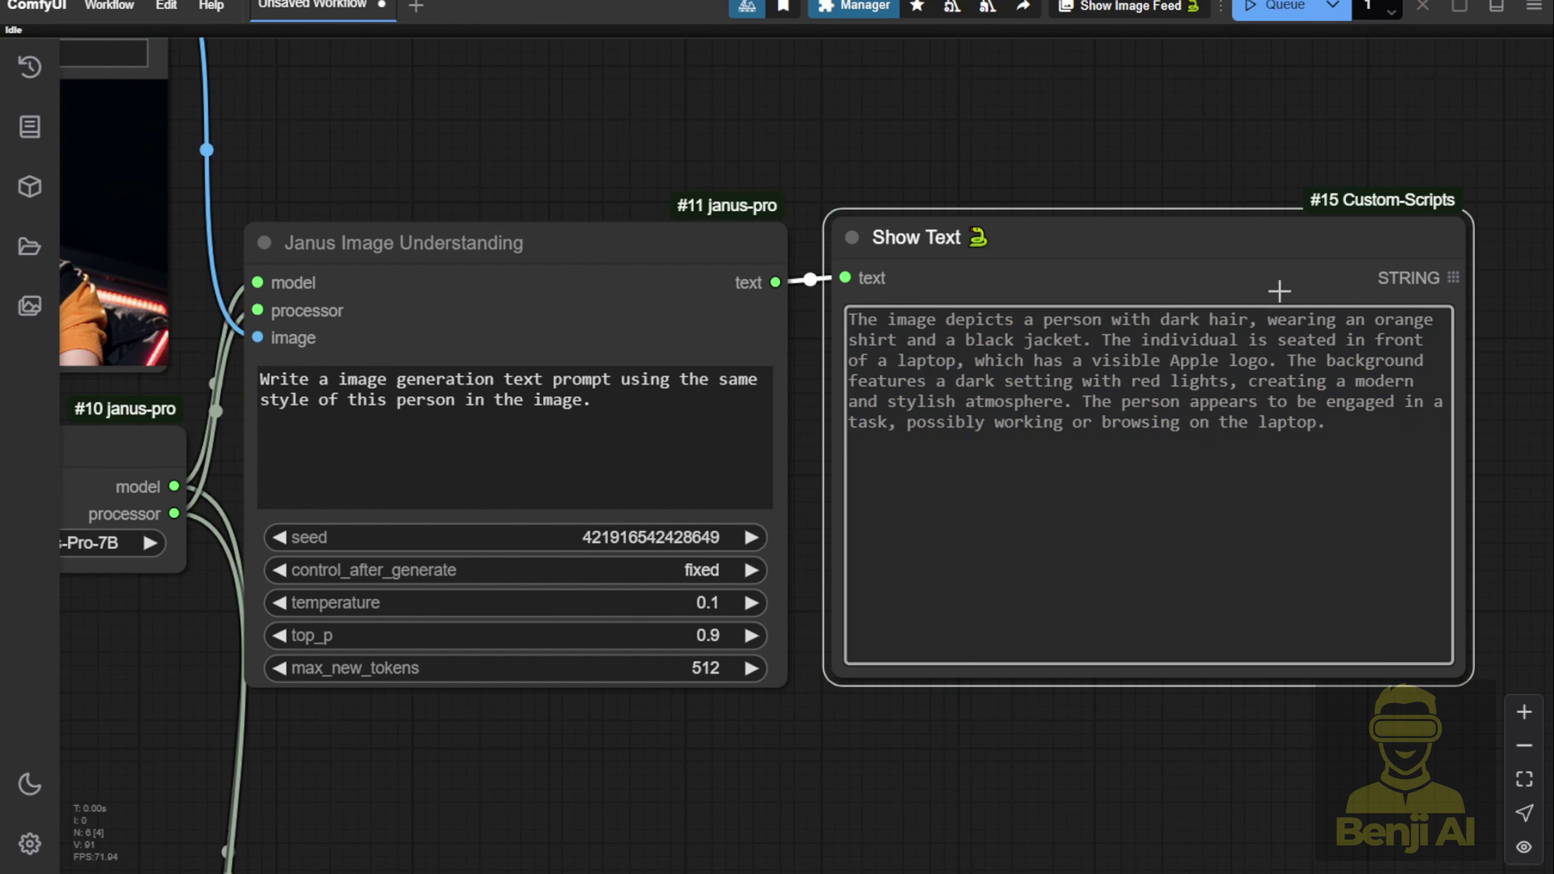
left_click(1415, 569)
left_click(833, 521)
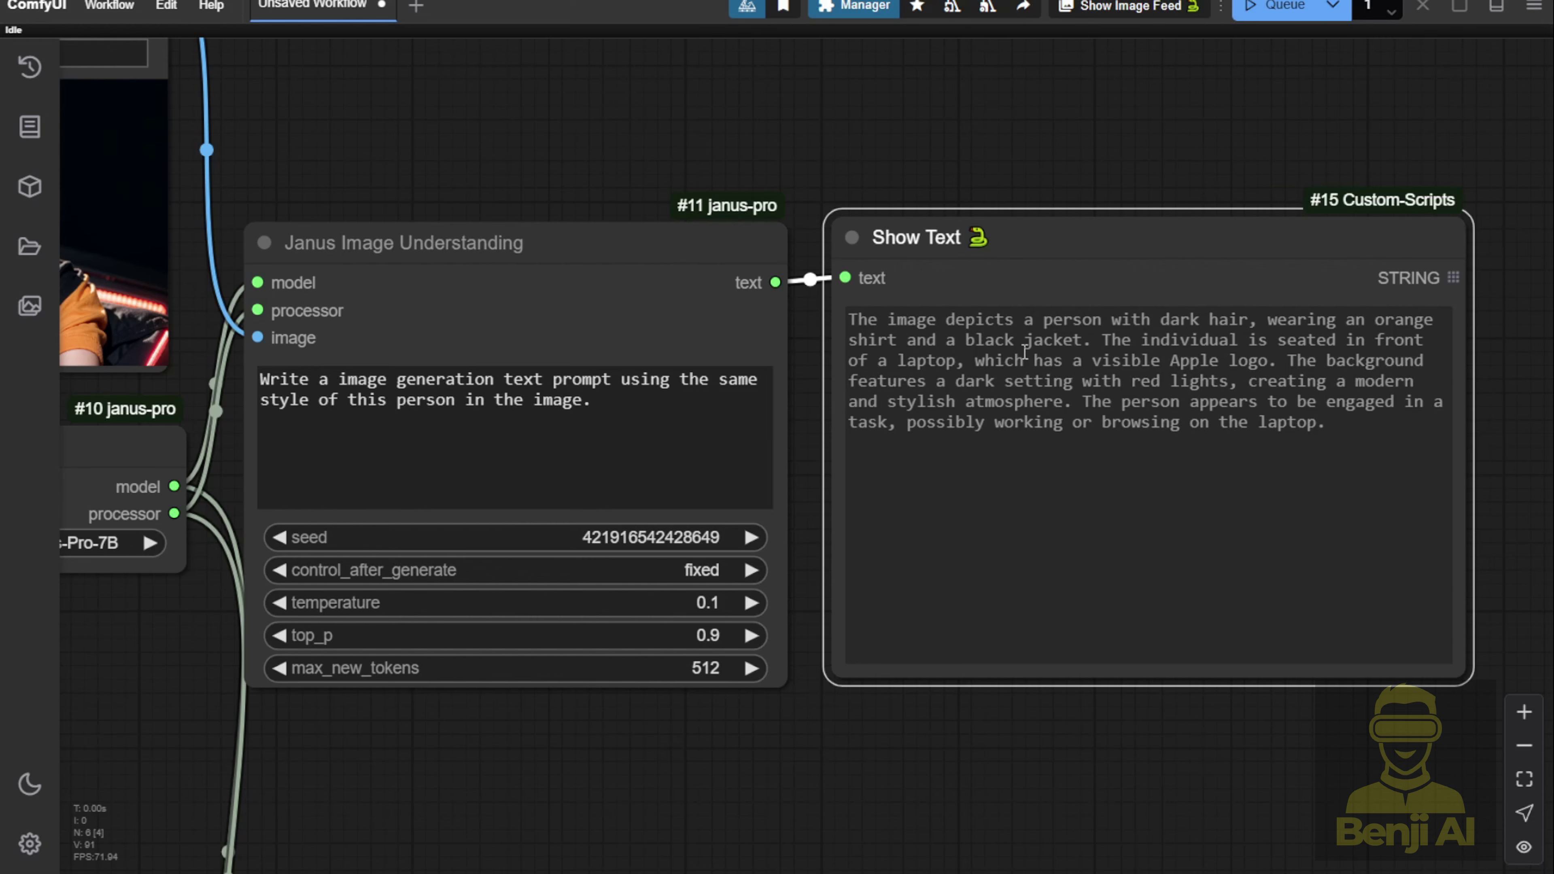
Step: Examine the new description in Show Text and the Flux loader, prompt encoding and sampler nodes beside it
scroll(1161, 130, "down", 3)
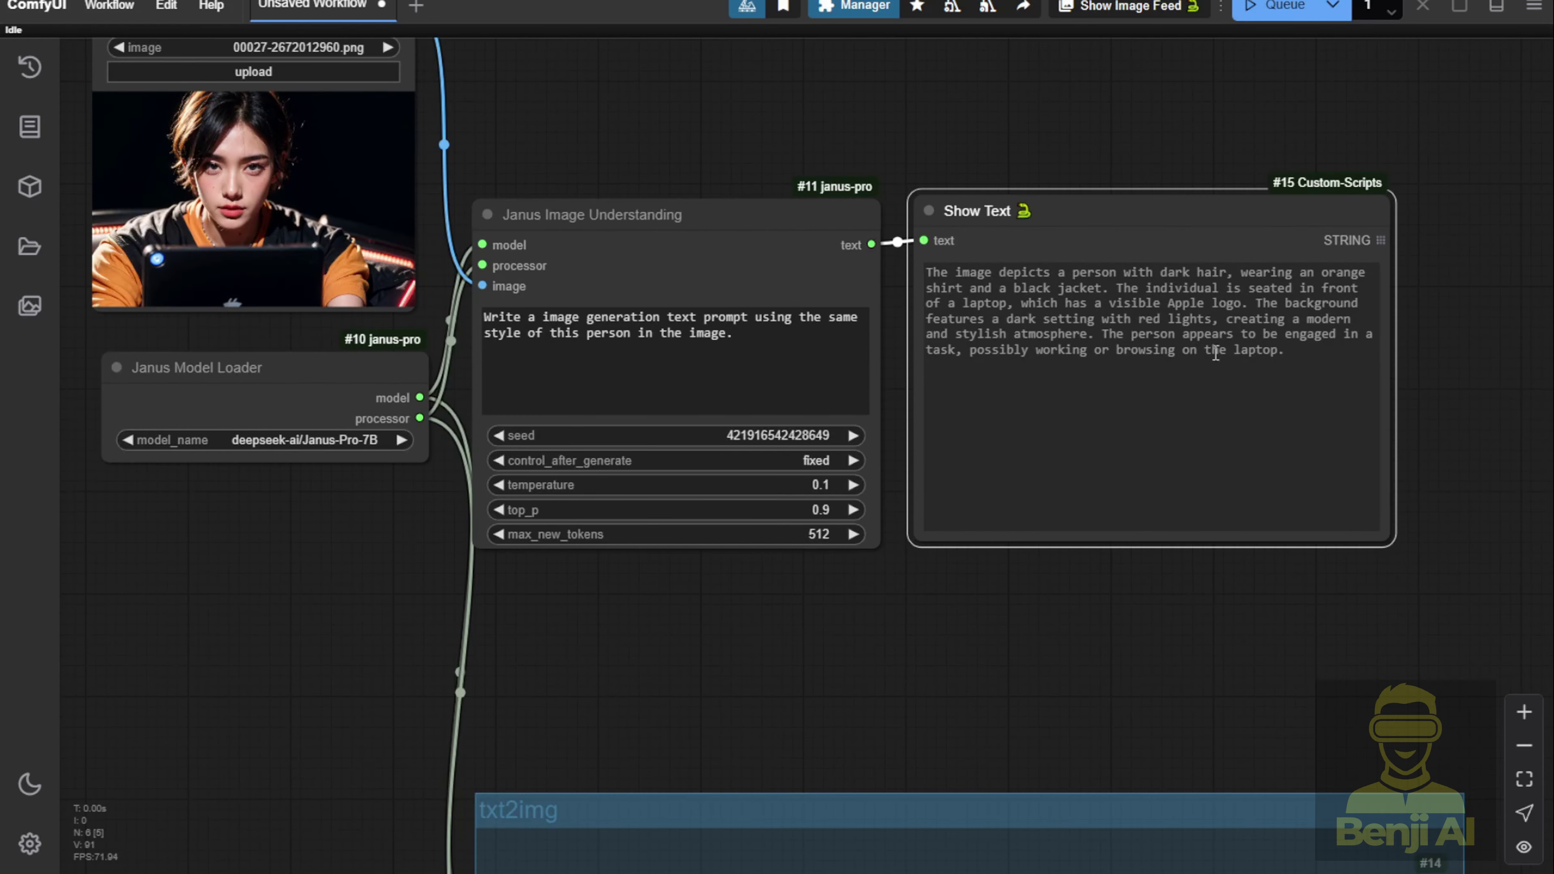
left_click_drag(1195, 170, 973, 173)
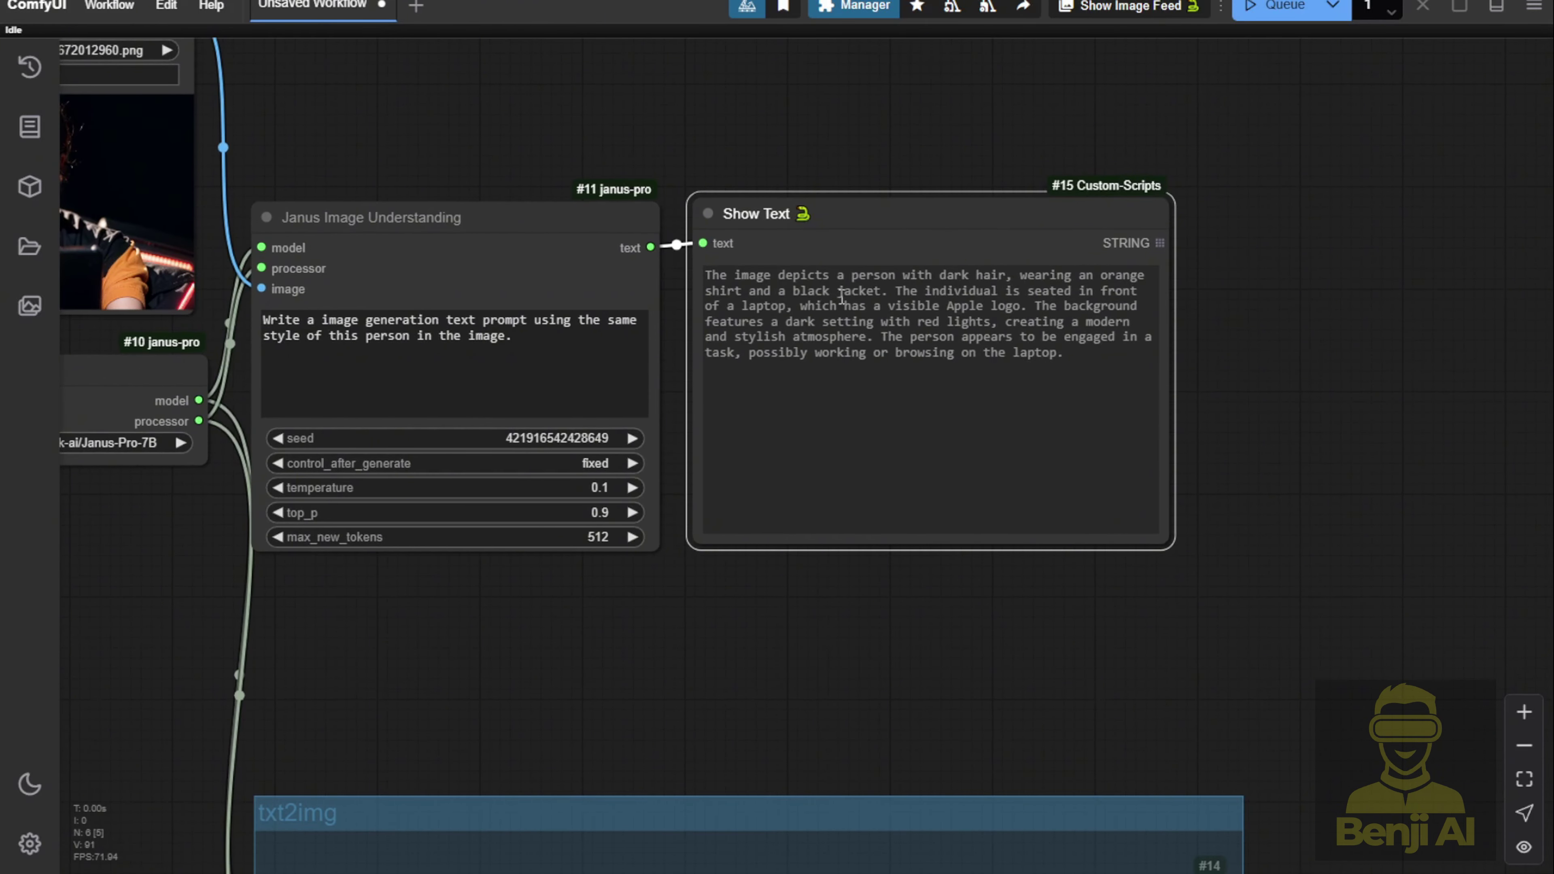
left_click_drag(992, 343, 738, 339)
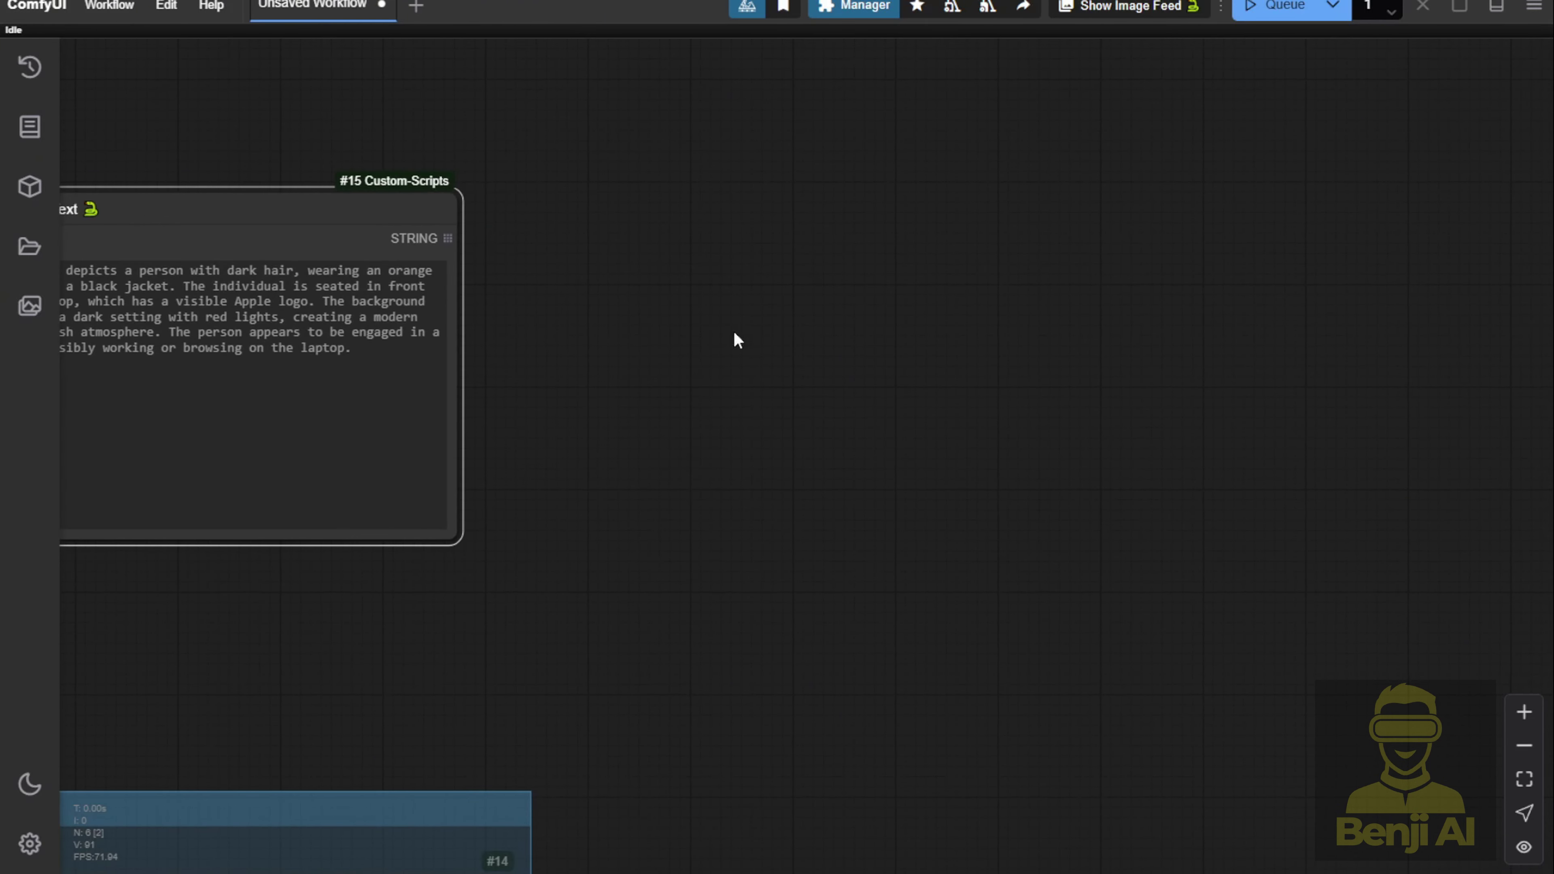
scroll(663, 339, "down", 1)
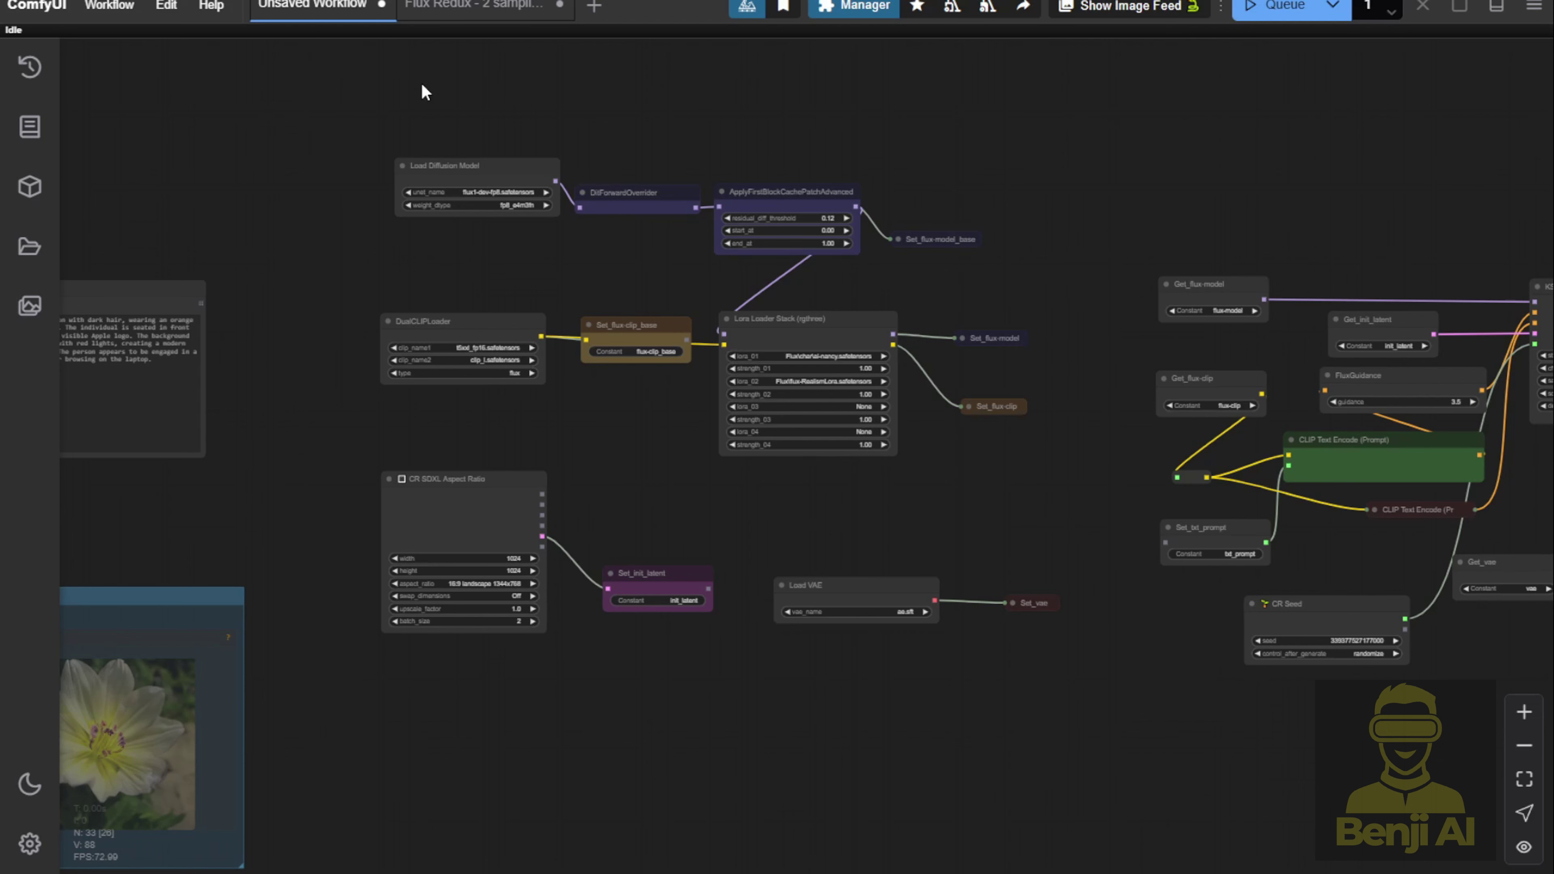
scroll(655, 321, "up", 4)
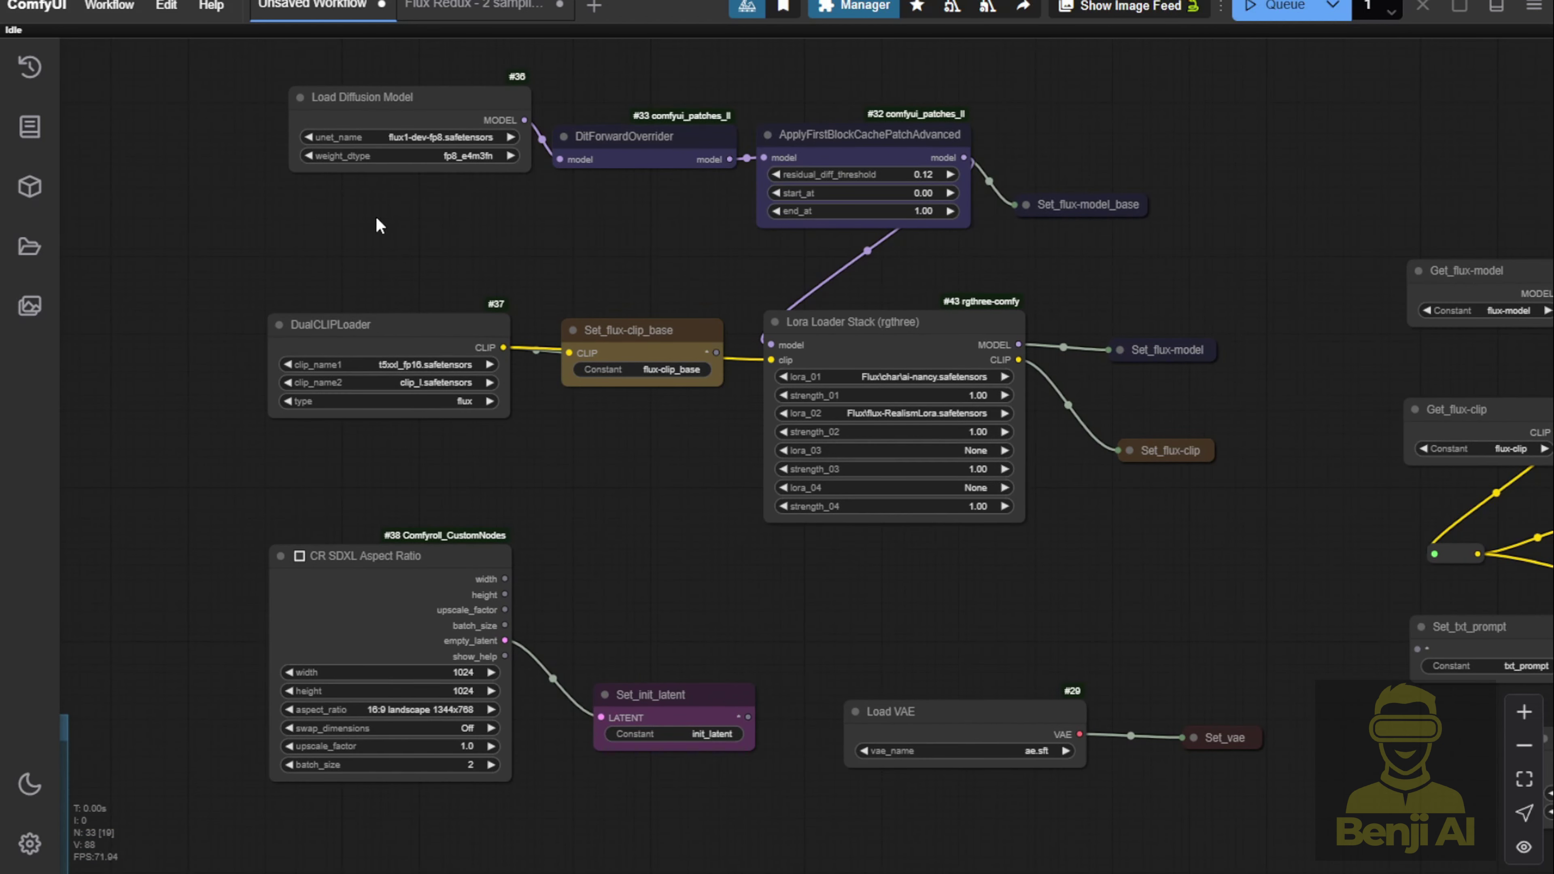
scroll(655, 197, "down", 3)
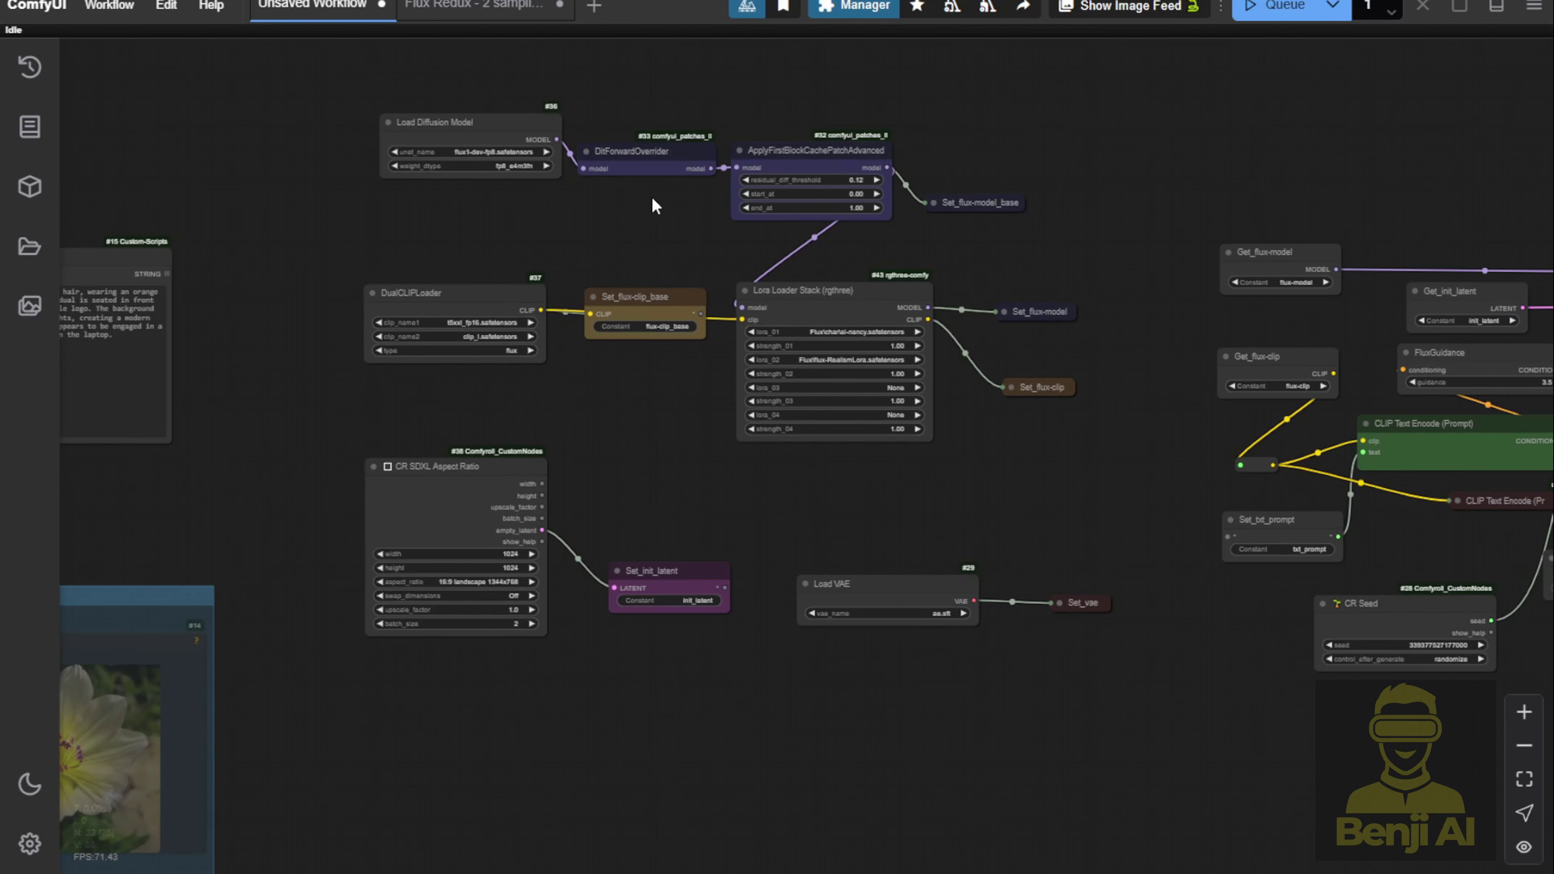
left_click_drag(1161, 281, 560, 190)
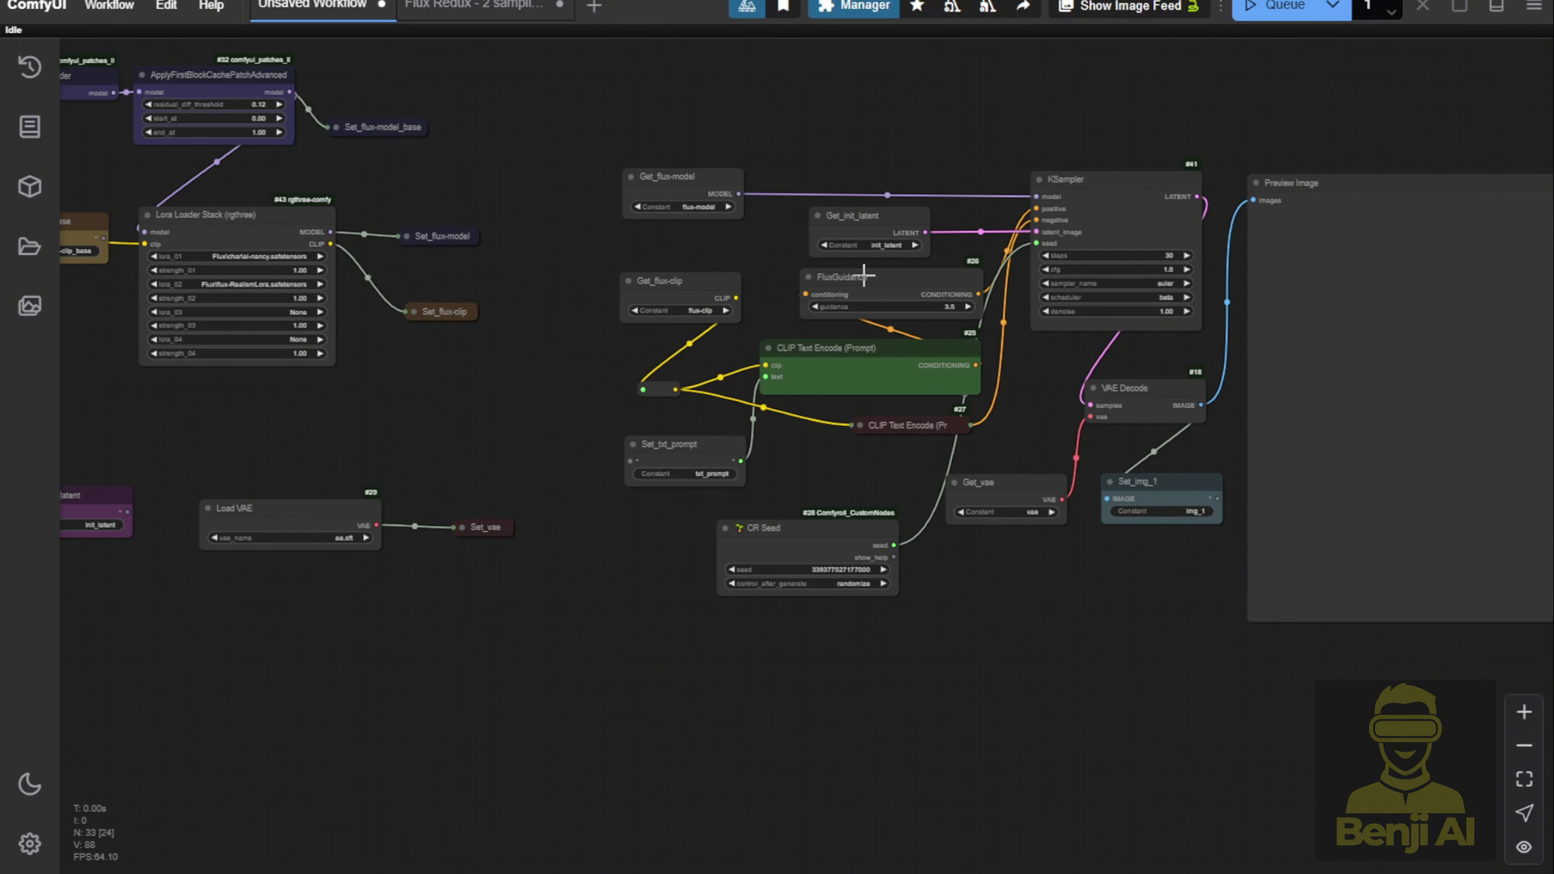
scroll(619, 359, "up", 3)
scroll(633, 346, "up", 3)
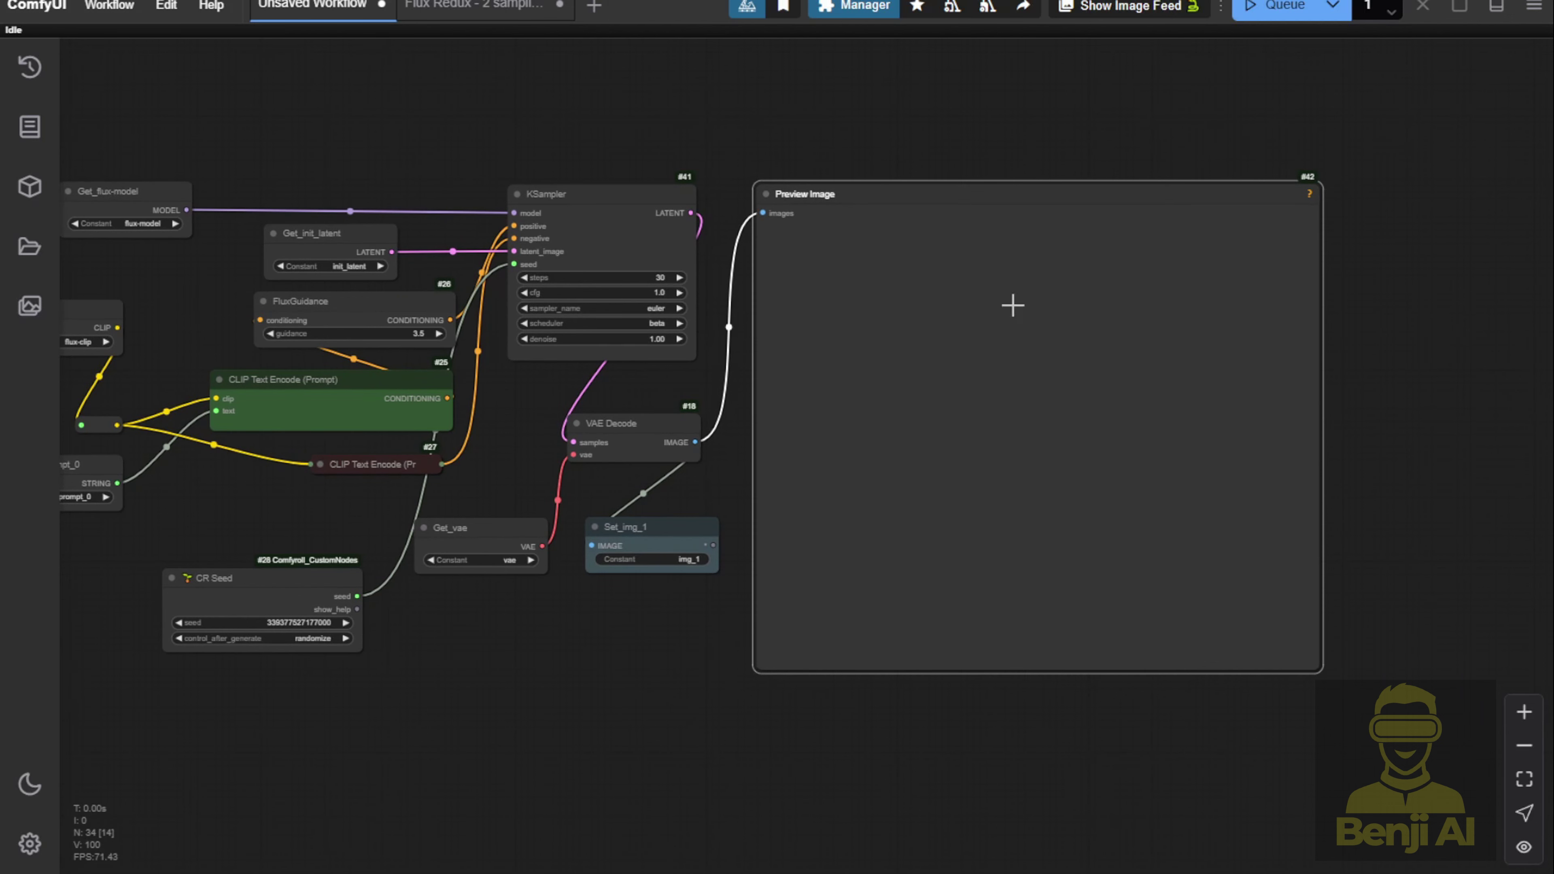
Step: Run the workflow with the Flux sampler branch, and run it again after returning from the Flux Redux workflow
left_click(1281, 6)
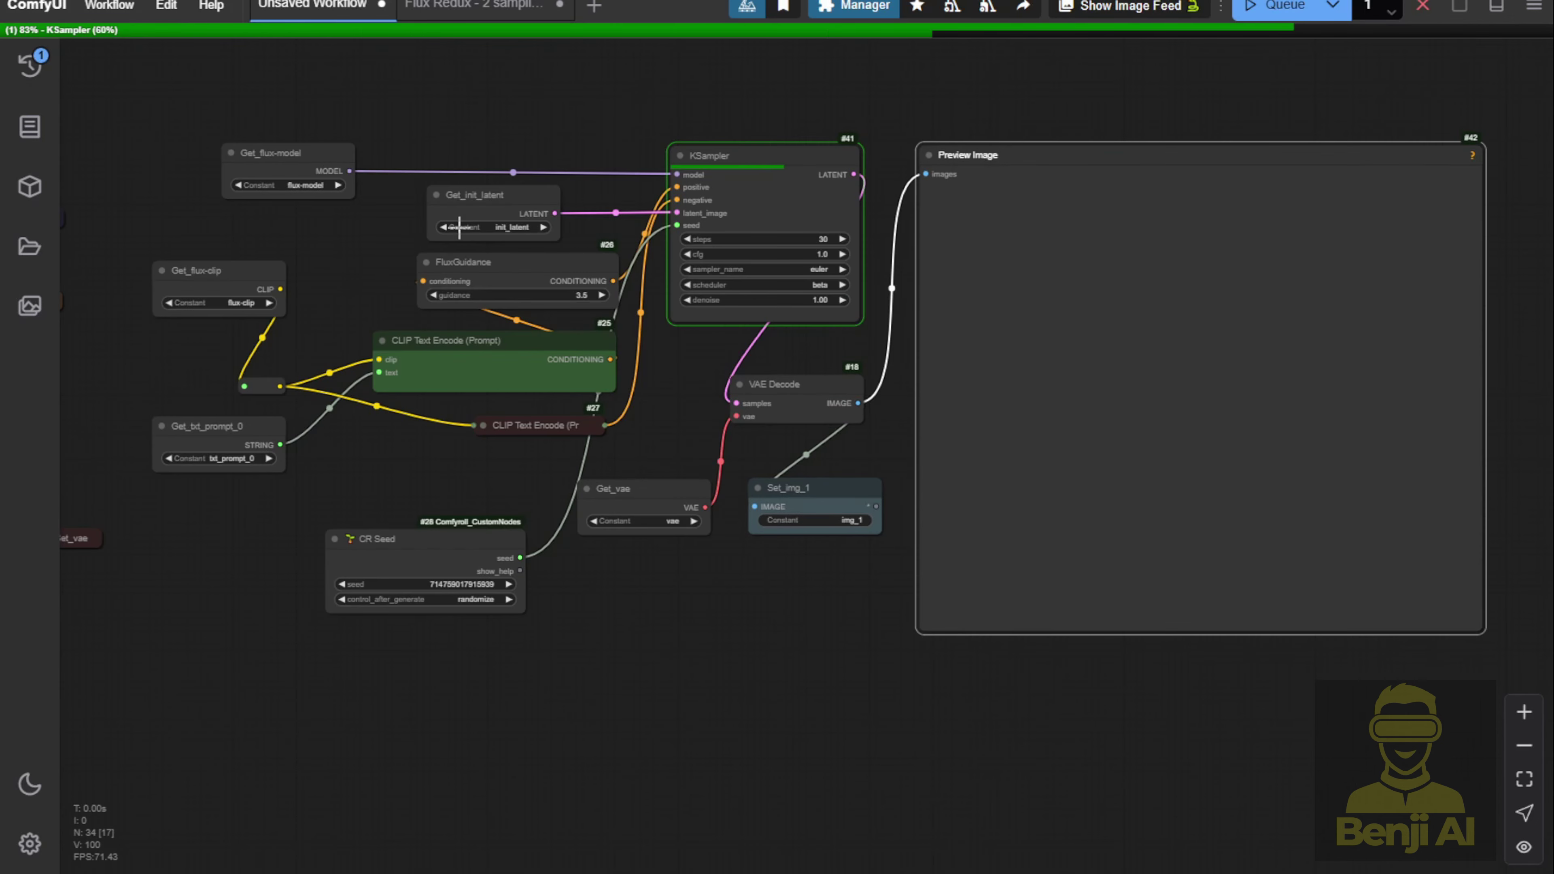
left_click_drag(673, 686, 453, 683)
scroll(1040, 221, "up", 2)
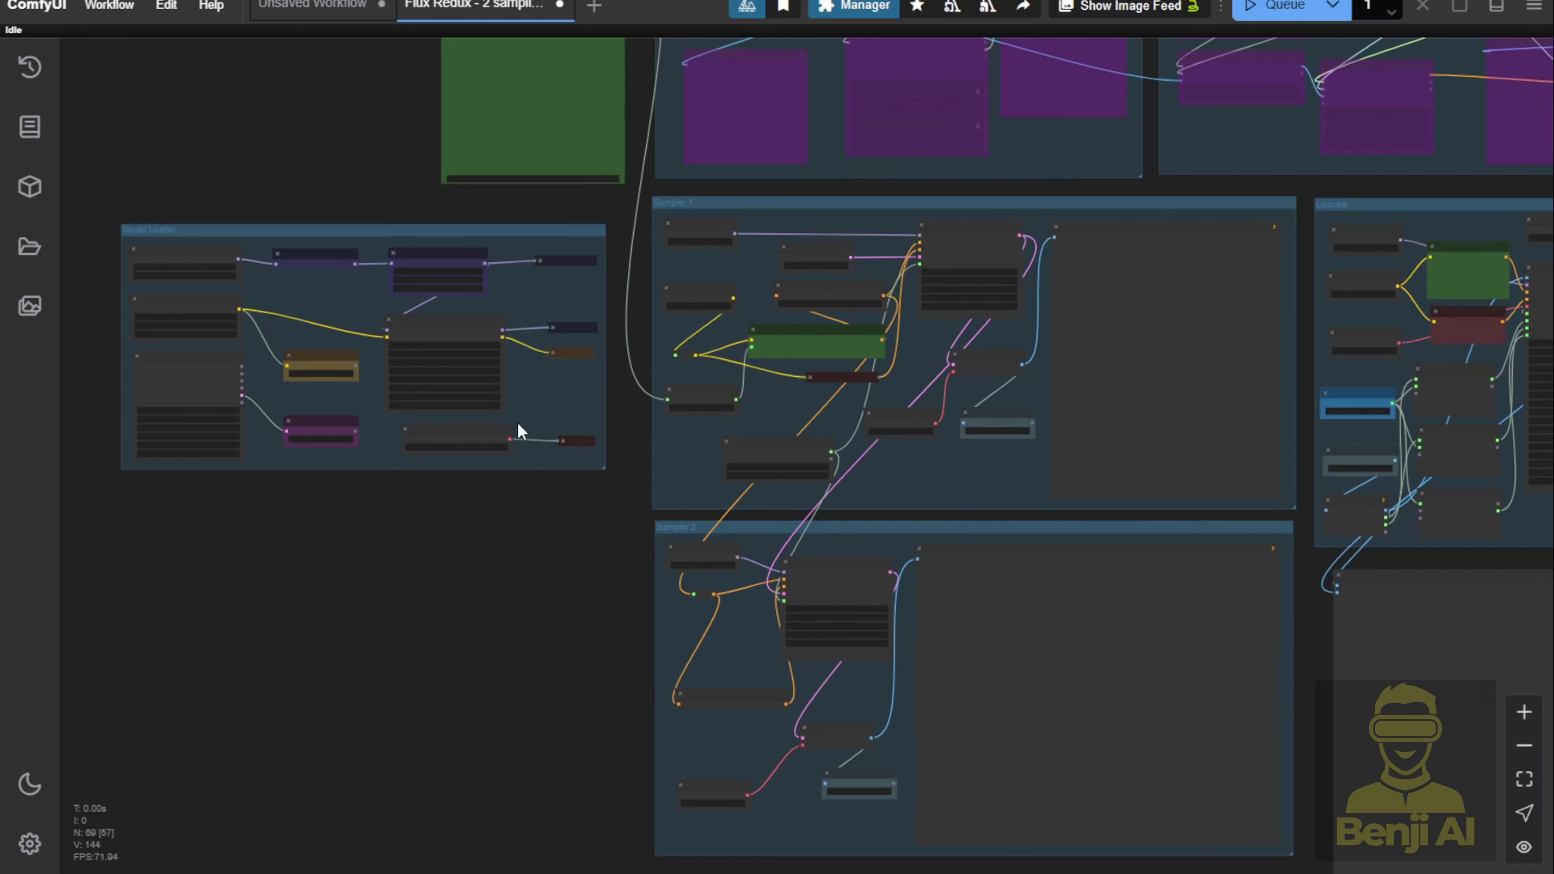
left_click(312, 5)
left_click(1282, 5)
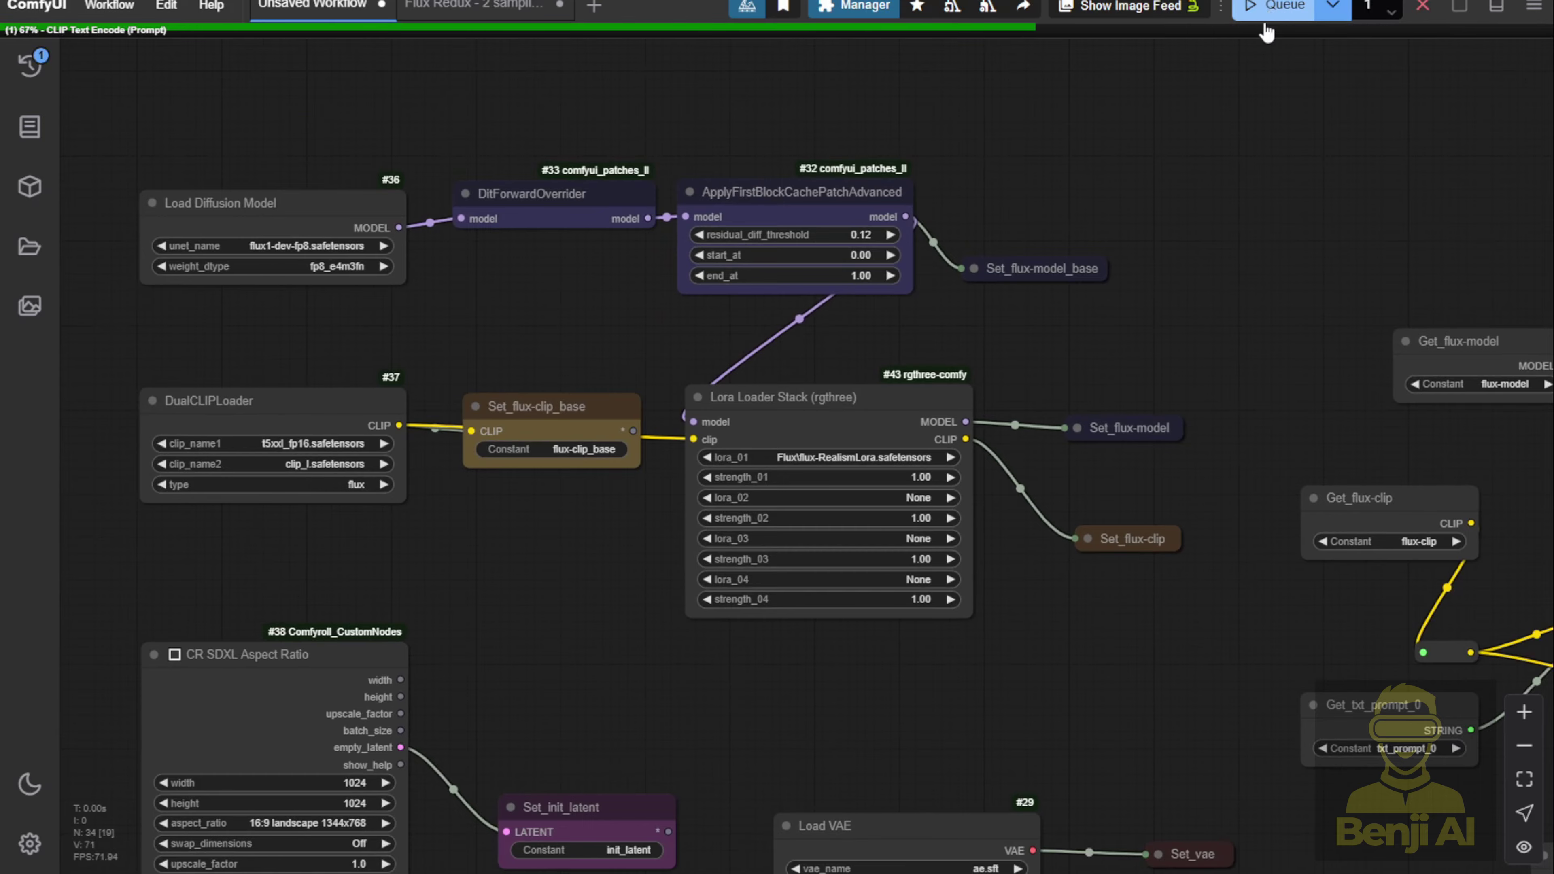
Step: Examine the Flux images in Preview Image and compare them with the source photo and its description in Show Text
scroll(1229, 174, "down", 2)
scroll(571, 121, "up", 3)
left_click_drag(571, 121, 158, 61)
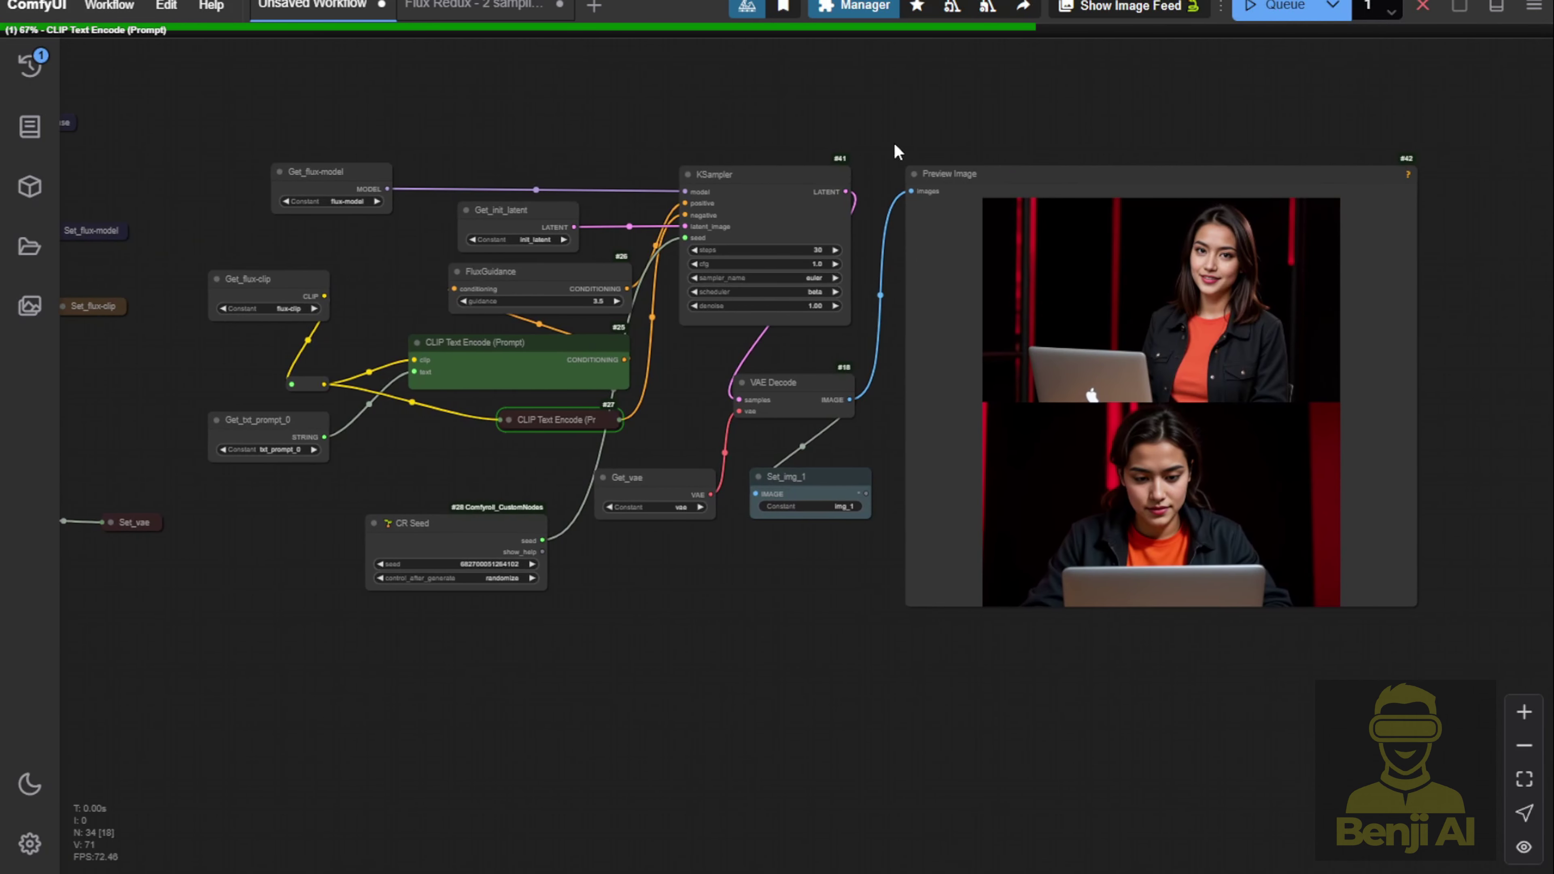
left_click_drag(1094, 141, 886, 144)
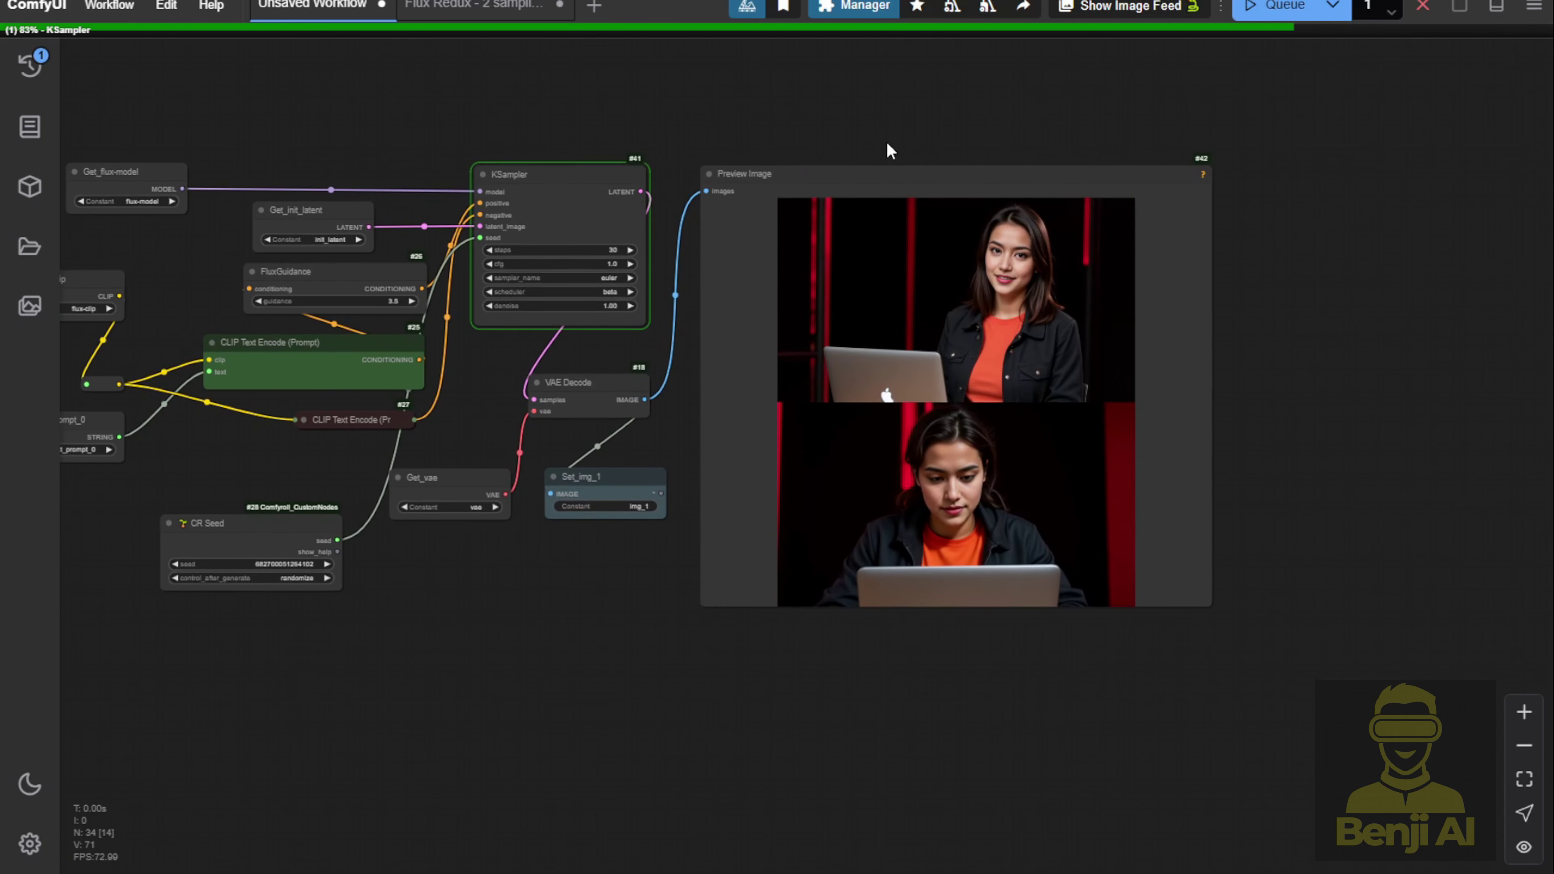
scroll(1491, 347, "up", 3)
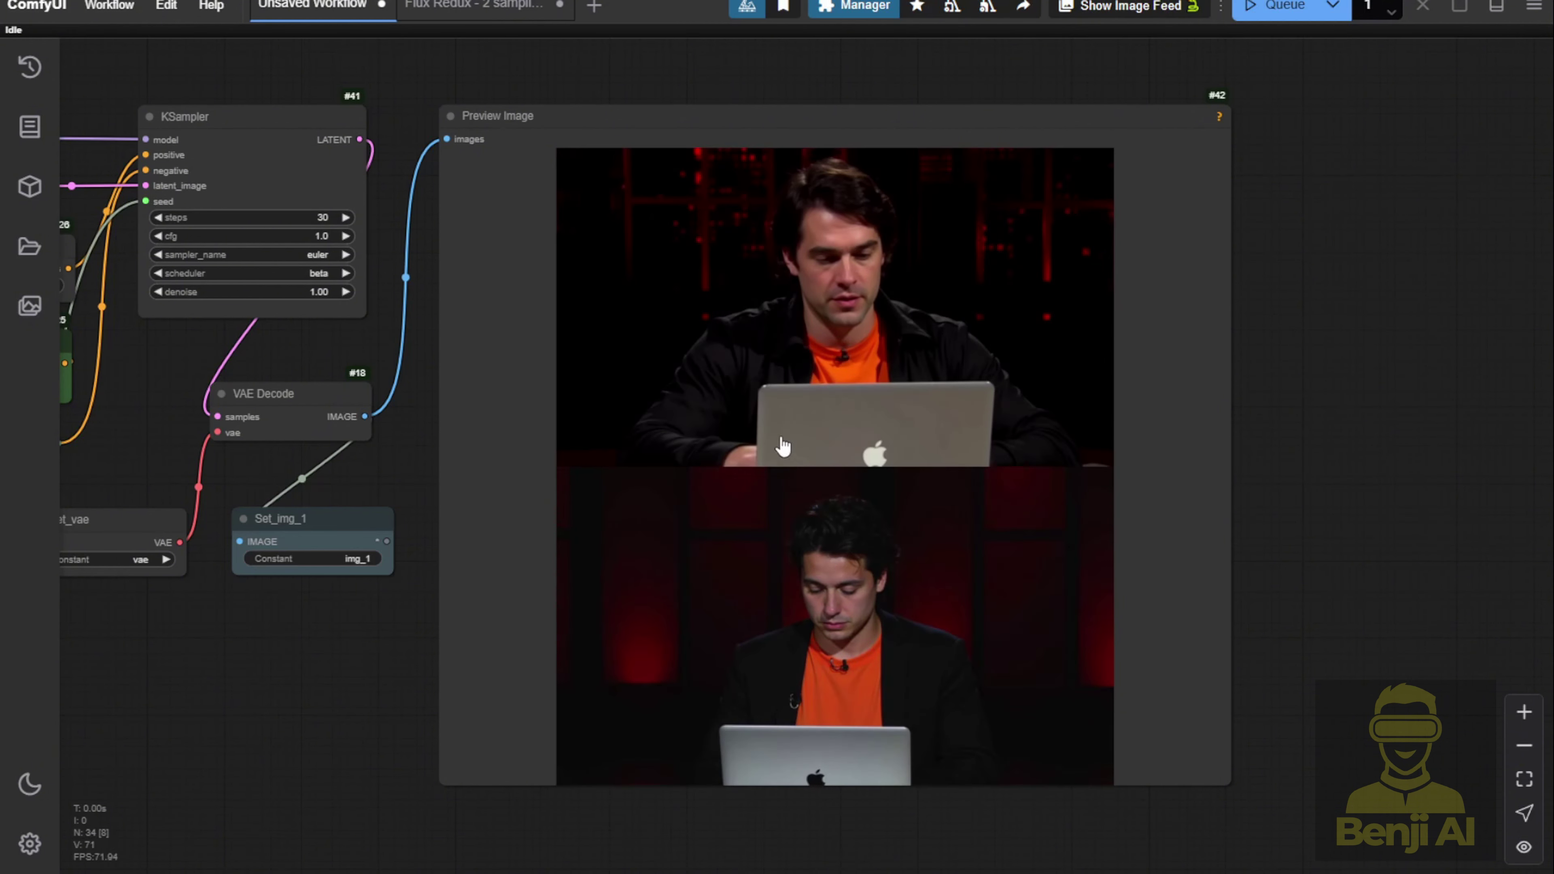
scroll(449, 750, "down", 3)
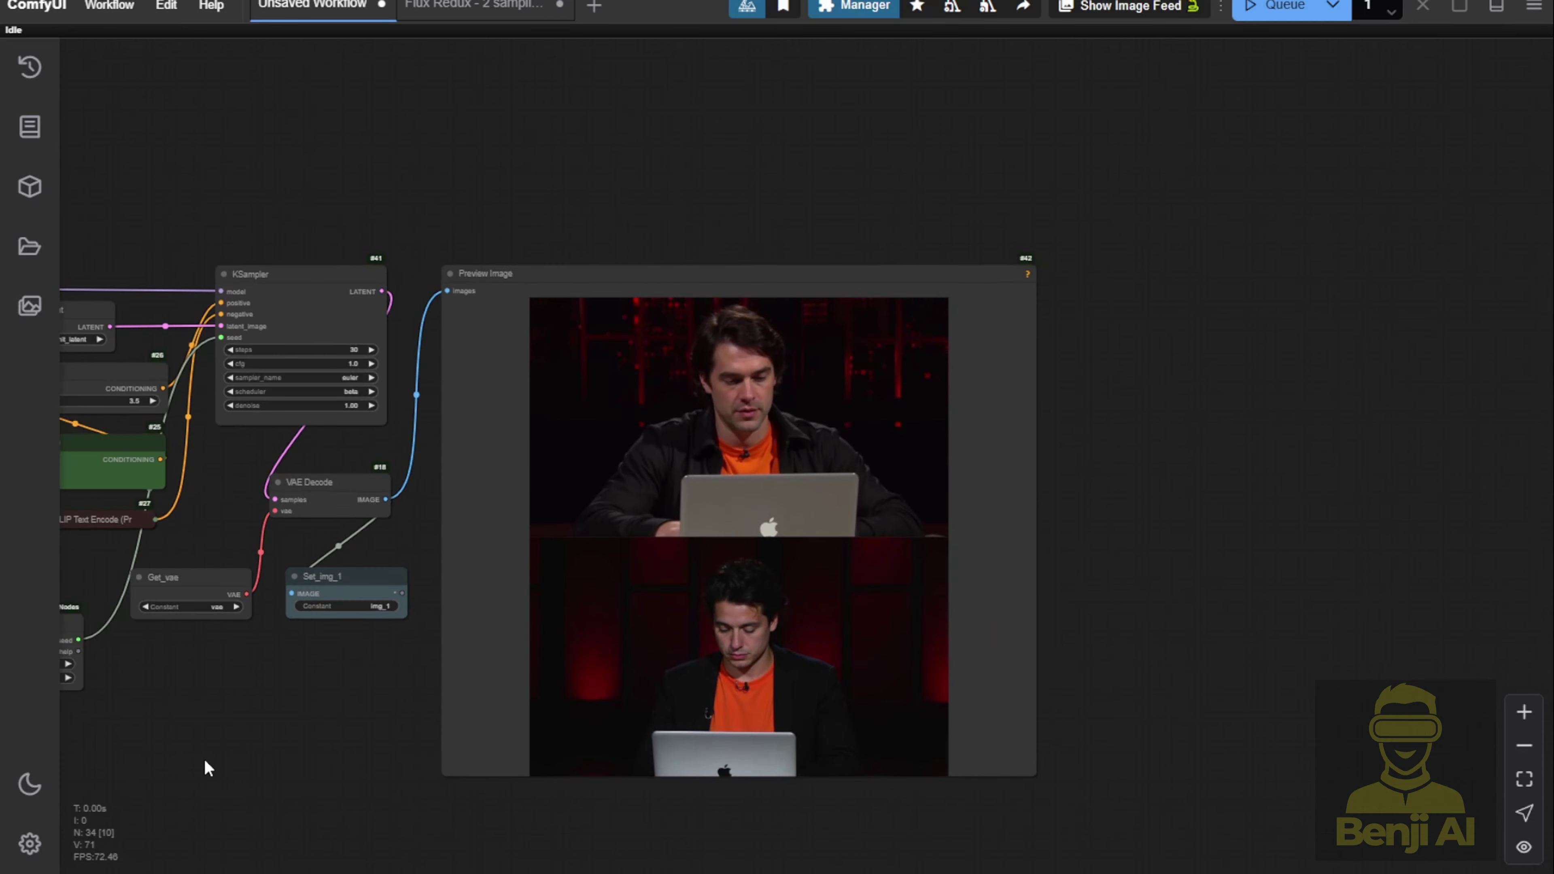
left_click_drag(194, 771, 1357, 670)
scroll(691, 656, "down", 4)
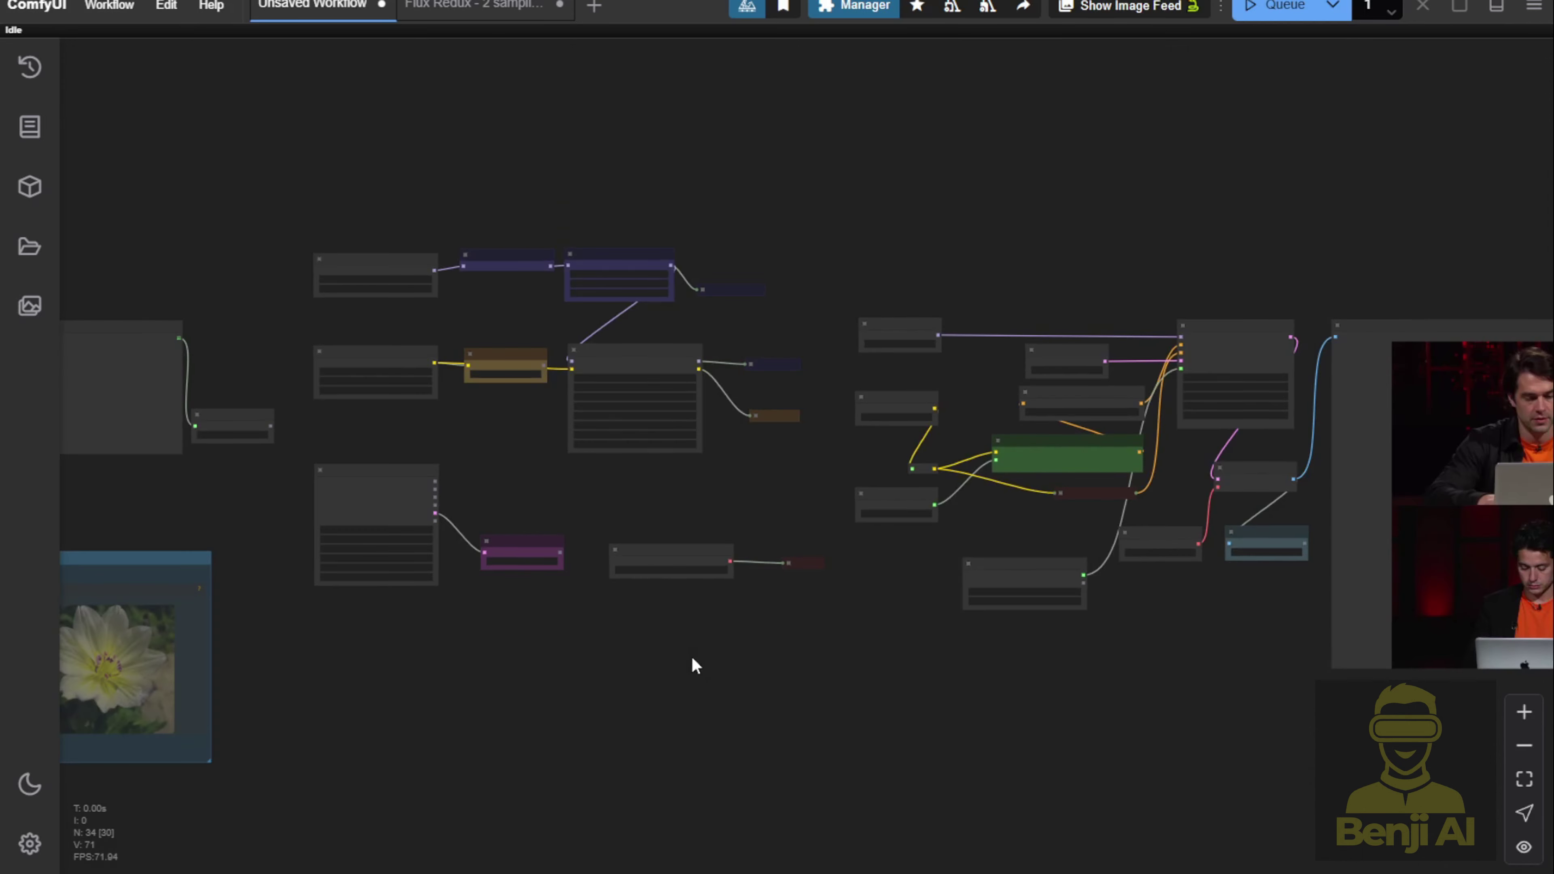
left_click_drag(691, 657, 1239, 646)
scroll(418, 267, "up", 10)
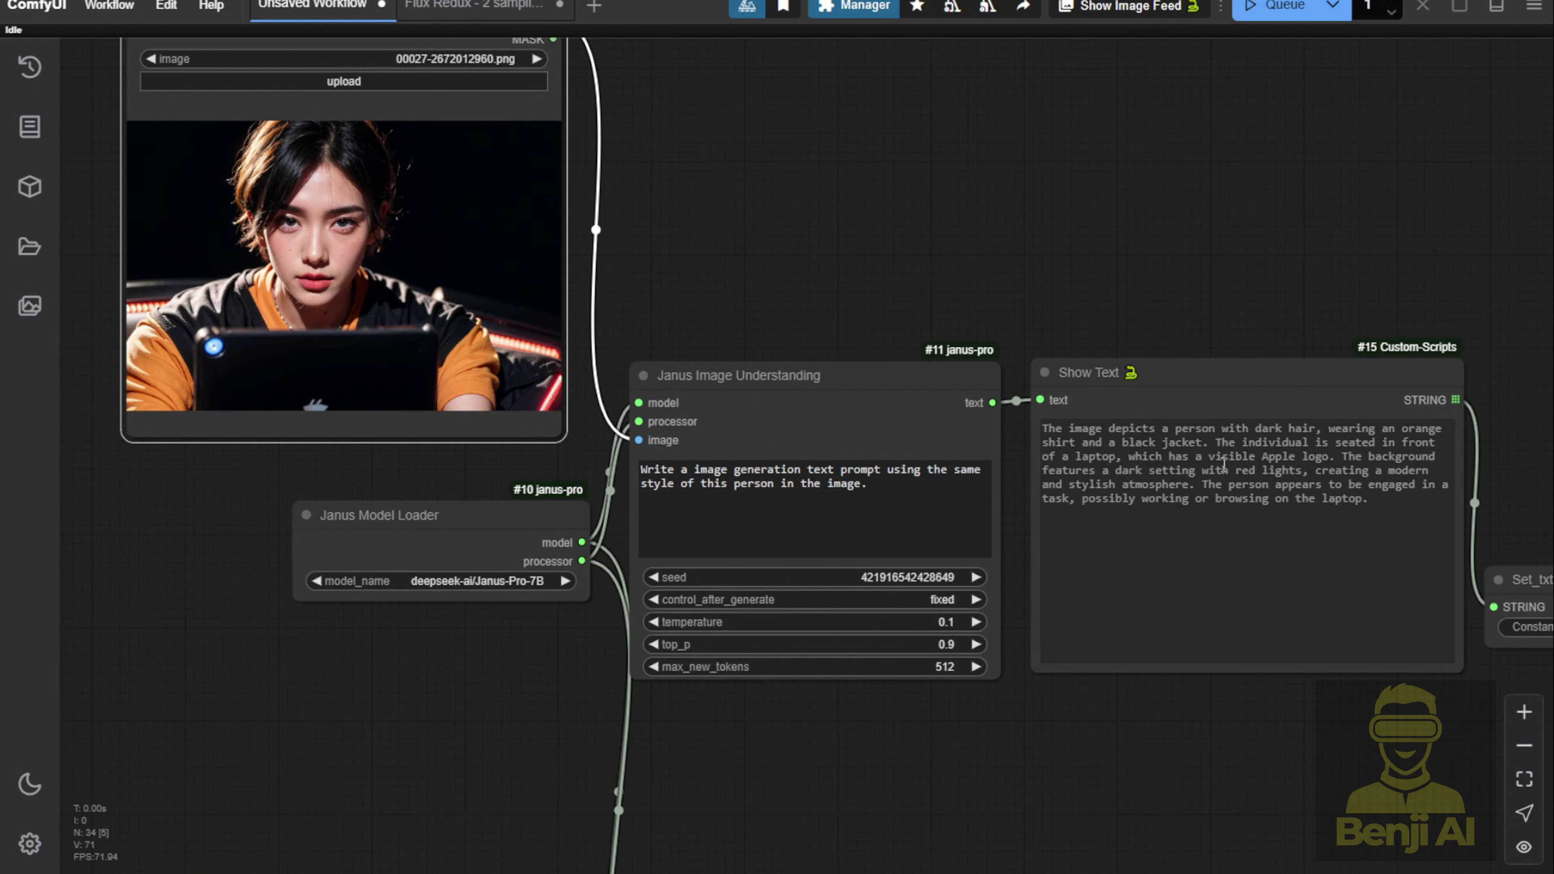
Step: Rearrange the Janus Image Understanding and Show Text nodes side by side, higher up next to the loaded image
left_click_drag(1230, 362, 831, 10)
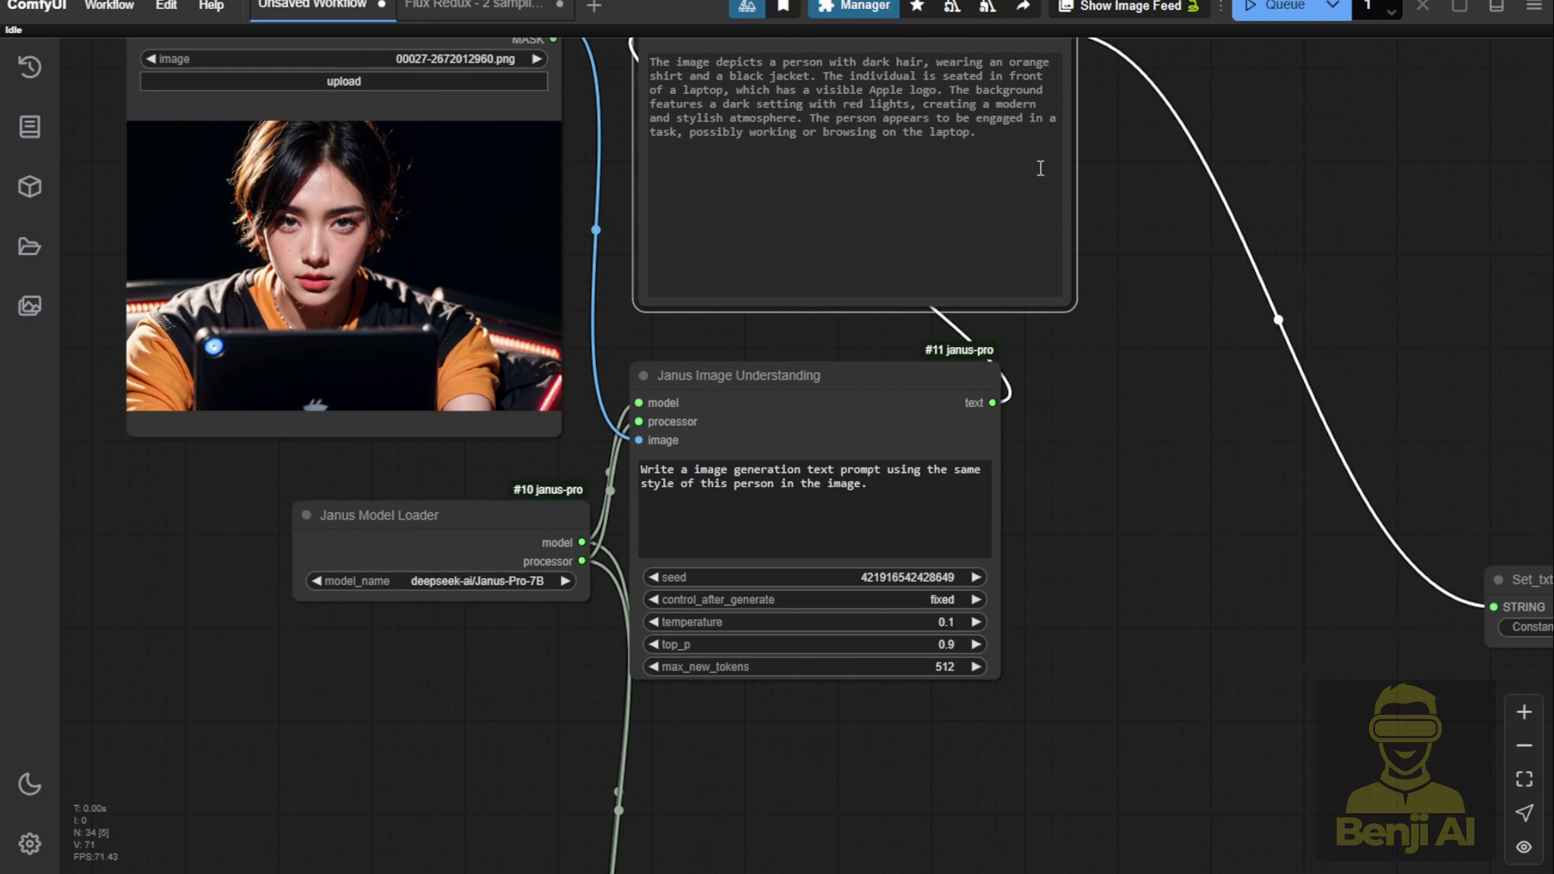
left_click_drag(1150, 229, 1227, 410)
left_click_drag(882, 172, 850, 178)
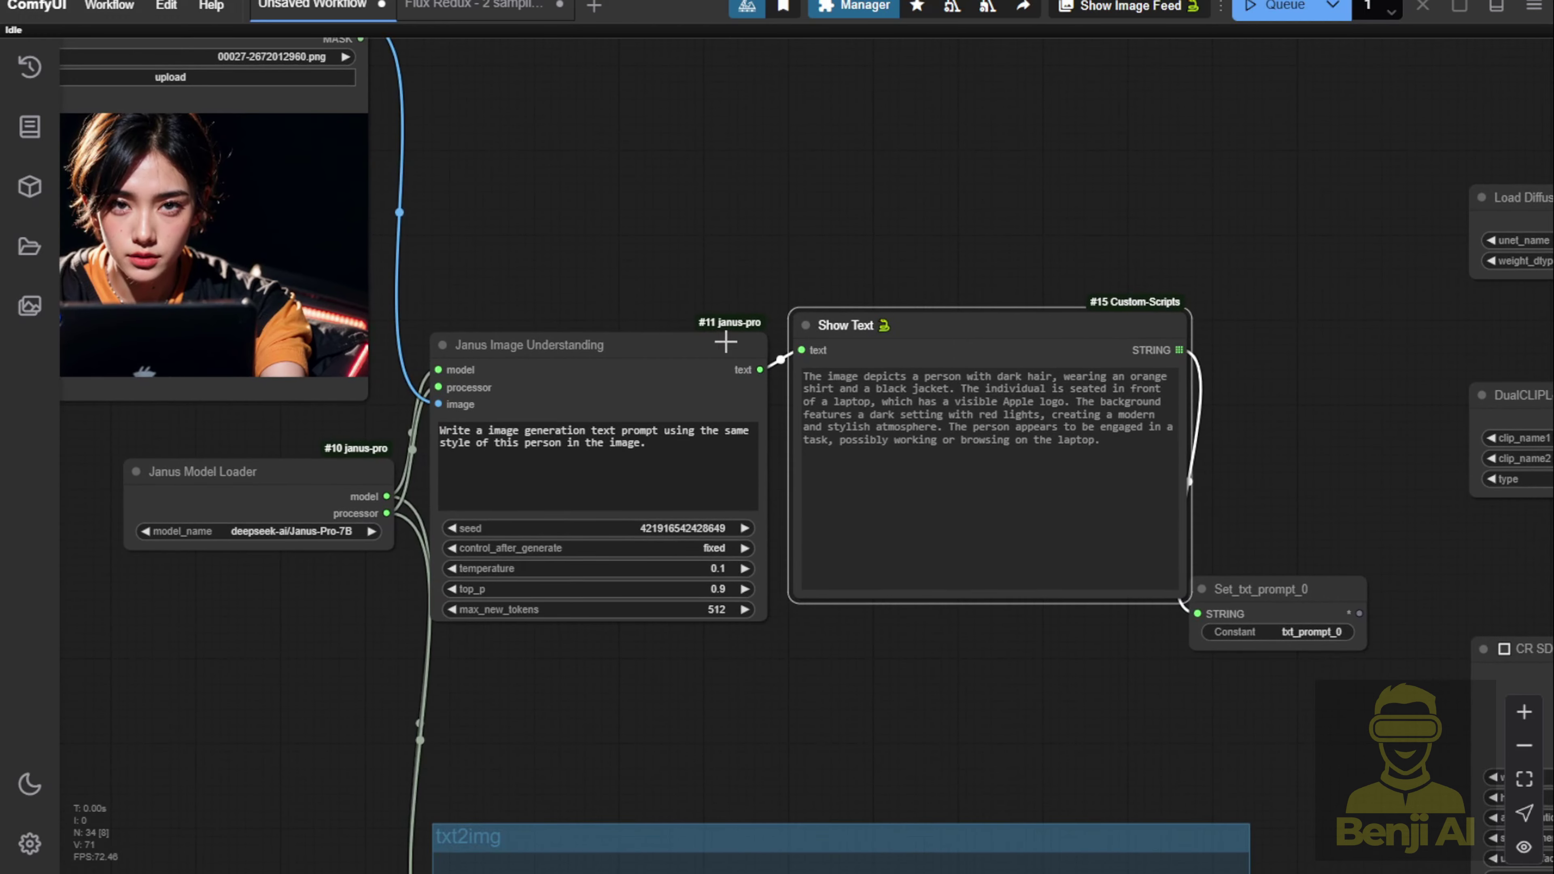
left_click_drag(726, 342, 709, 199)
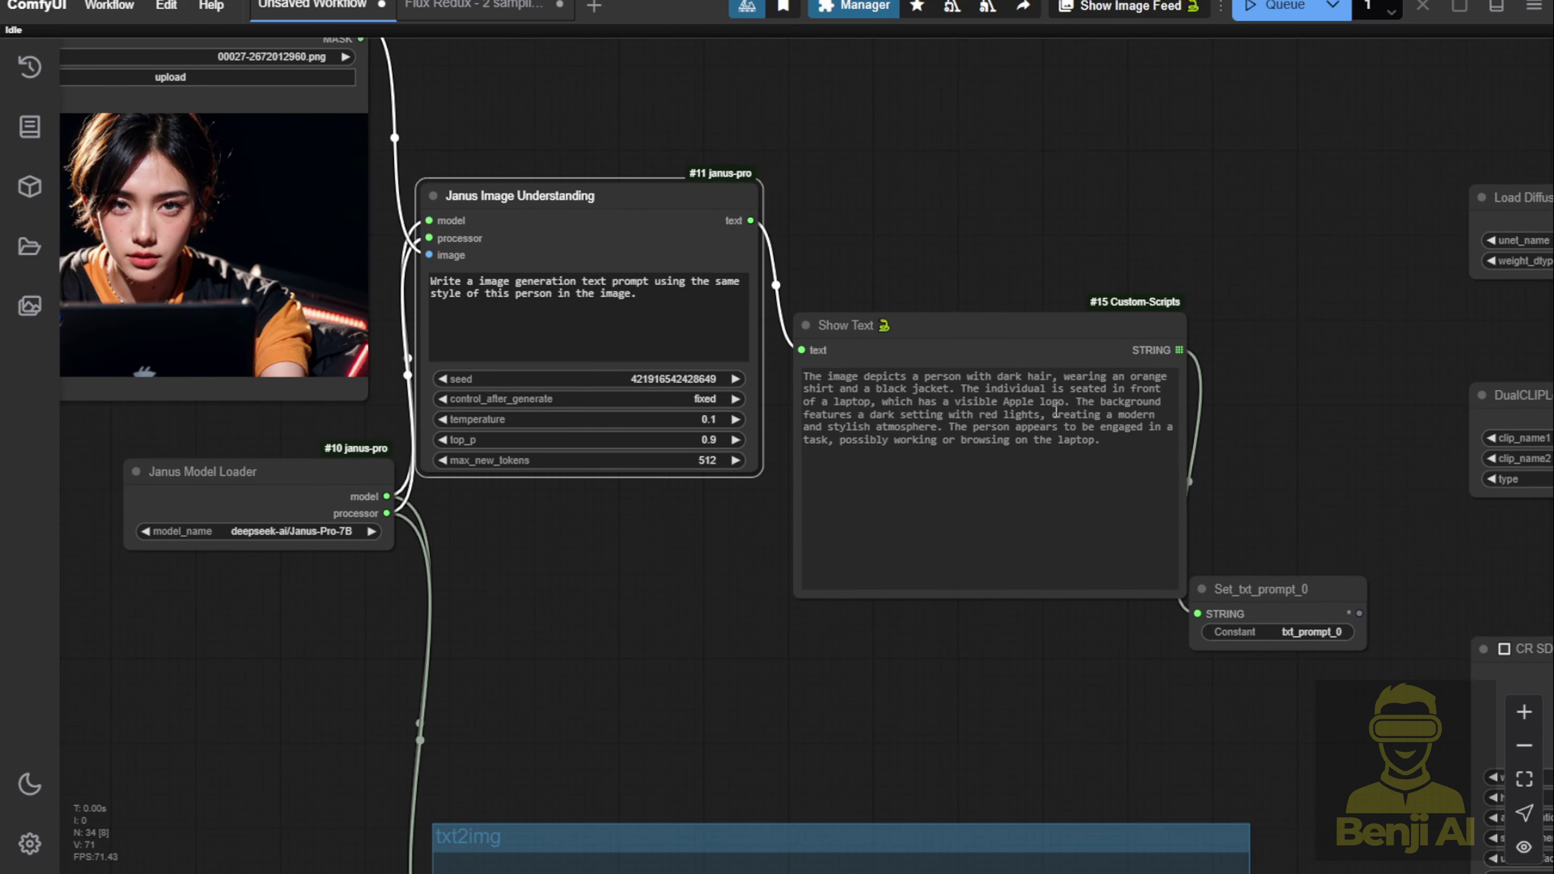
left_click_drag(1004, 343, 1008, 210)
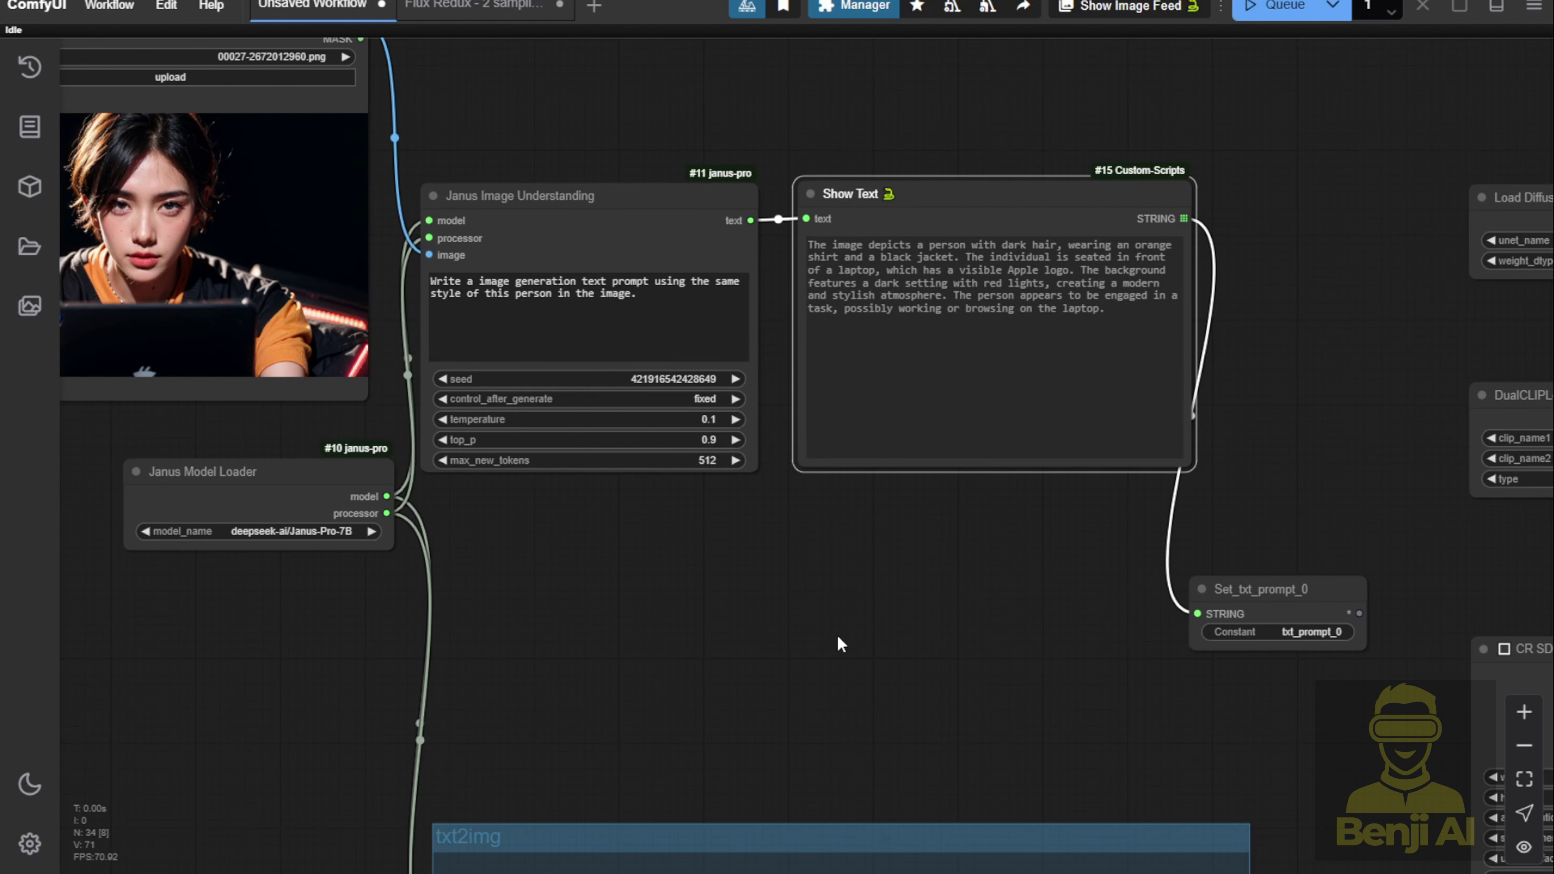
scroll(837, 634, "down", 1)
scroll(526, 181, "up", 5)
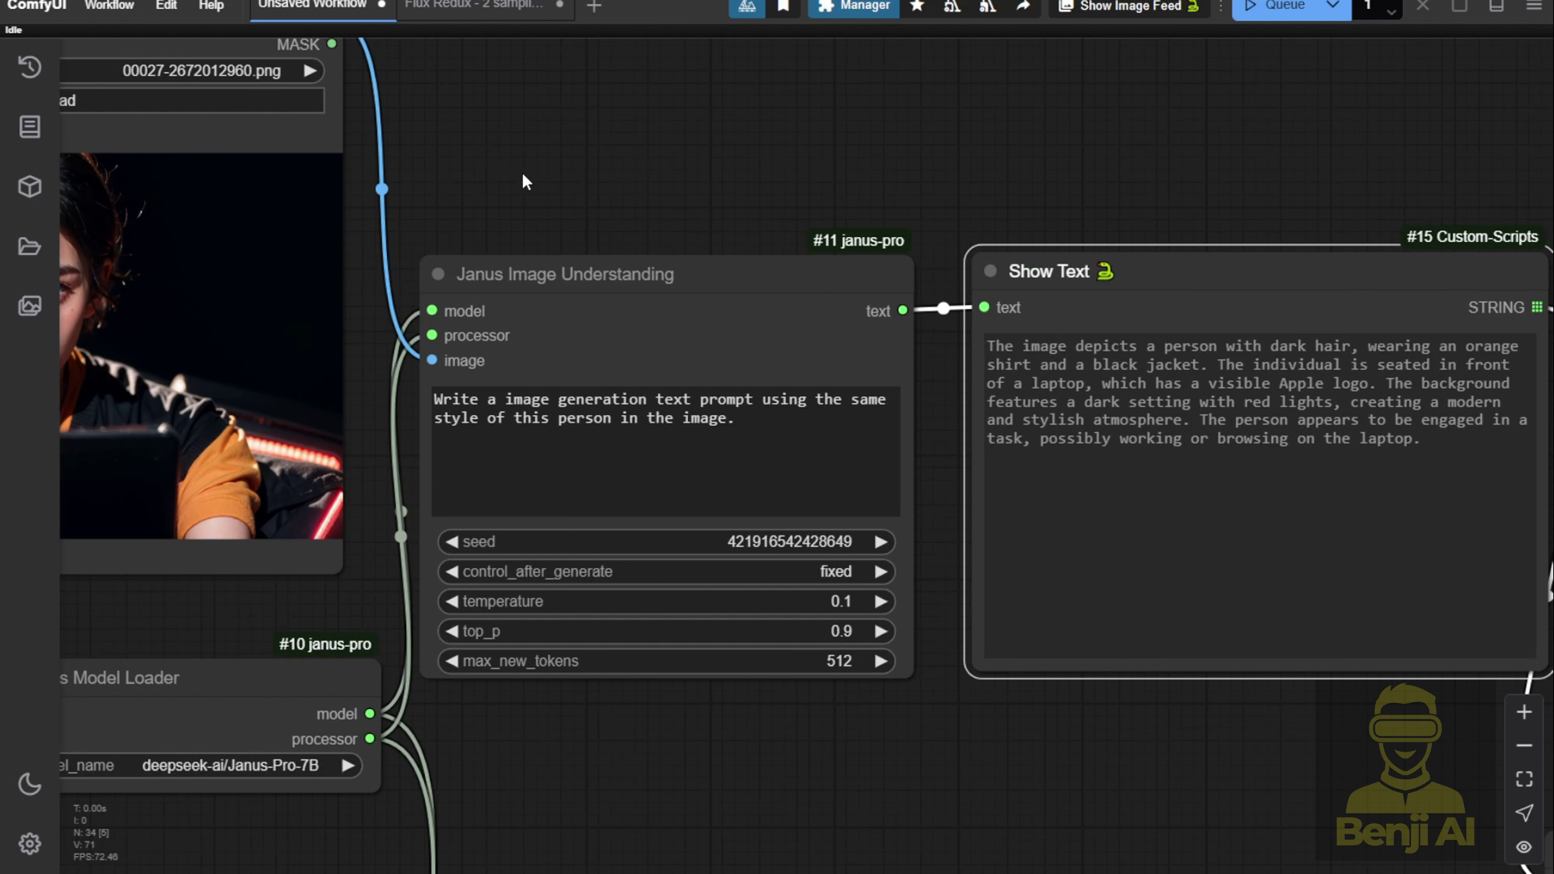
Step: Change the start of the Janus Image Understanding prompt to "Write an AI video text prompt"
left_click_drag(526, 181, 309, 132)
double_click(312, 350)
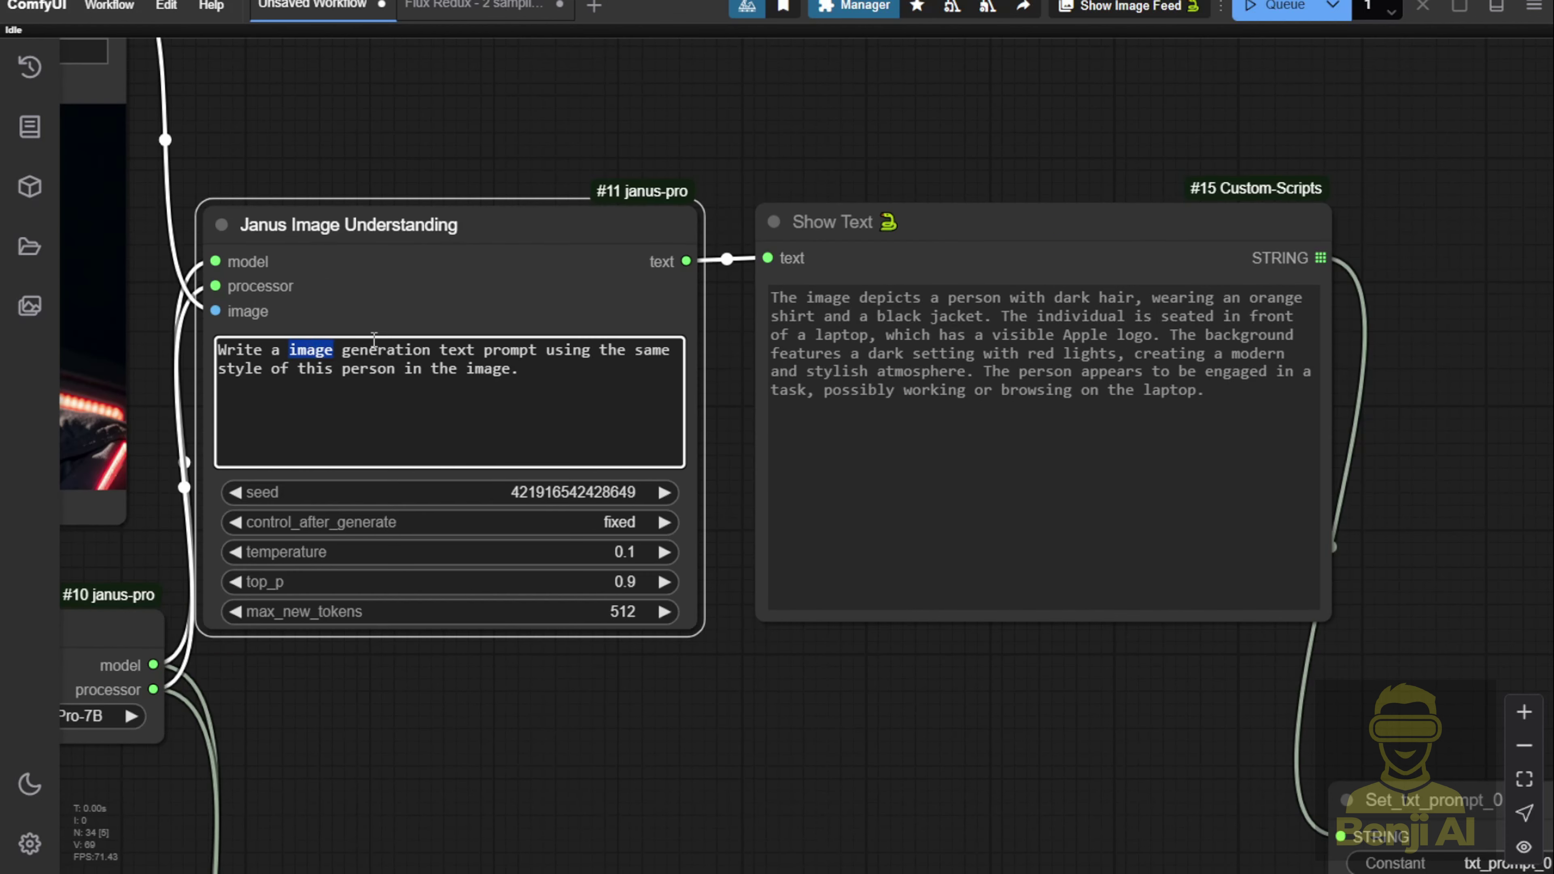
type("video")
double_click(374, 350)
key("BackSpace")
key("ctrl+Left")
key("Left")
type("n AI")
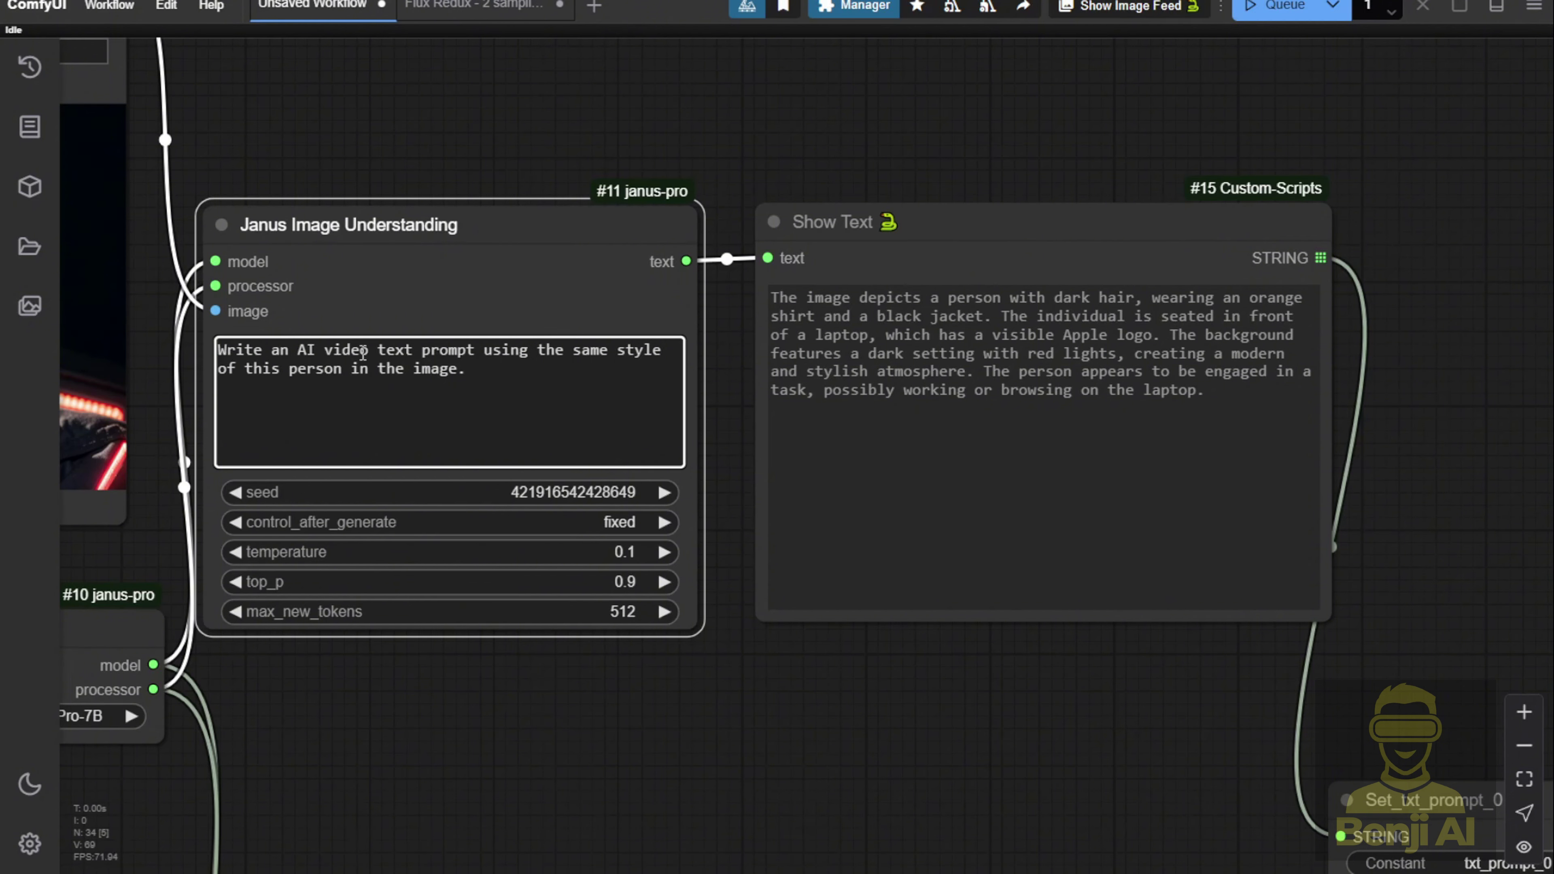
Step: Make the Janus prompt continue "this image as a refernece, and create some action or camera effect include in the text prompt as your response result"
left_click_drag(413, 370, 289, 370)
key("BackSpace")
left_click(336, 368)
type("as a refernece, and create some action or camera effect includ")
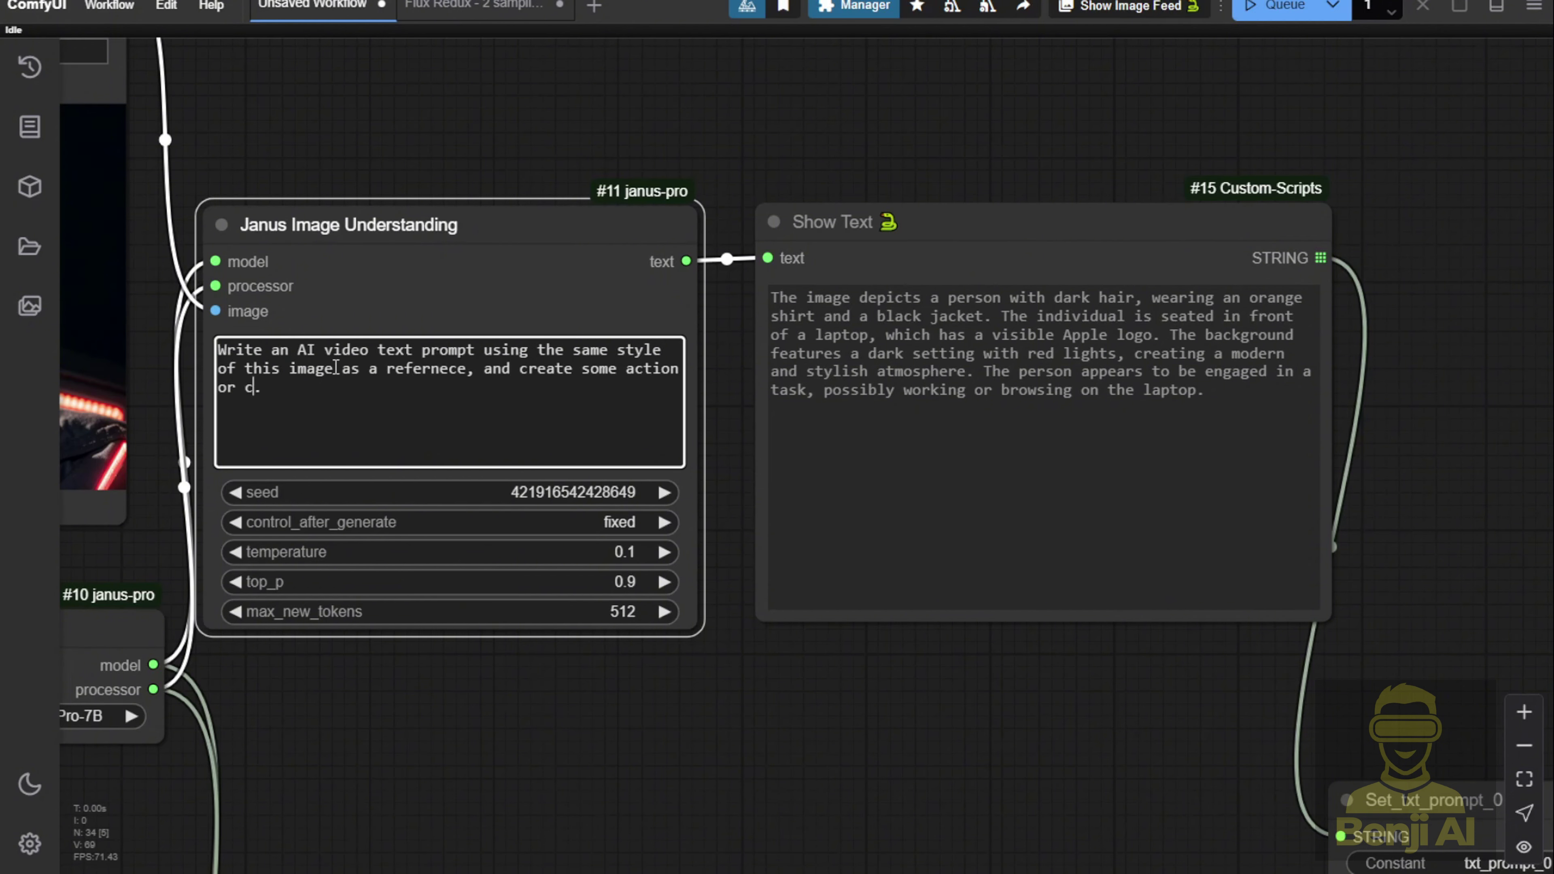
type("e in the text prompt as your response result")
Step: Title the new group above the Flux loader nodes "Flux txt2img"
scroll(138, 403, "up", 4)
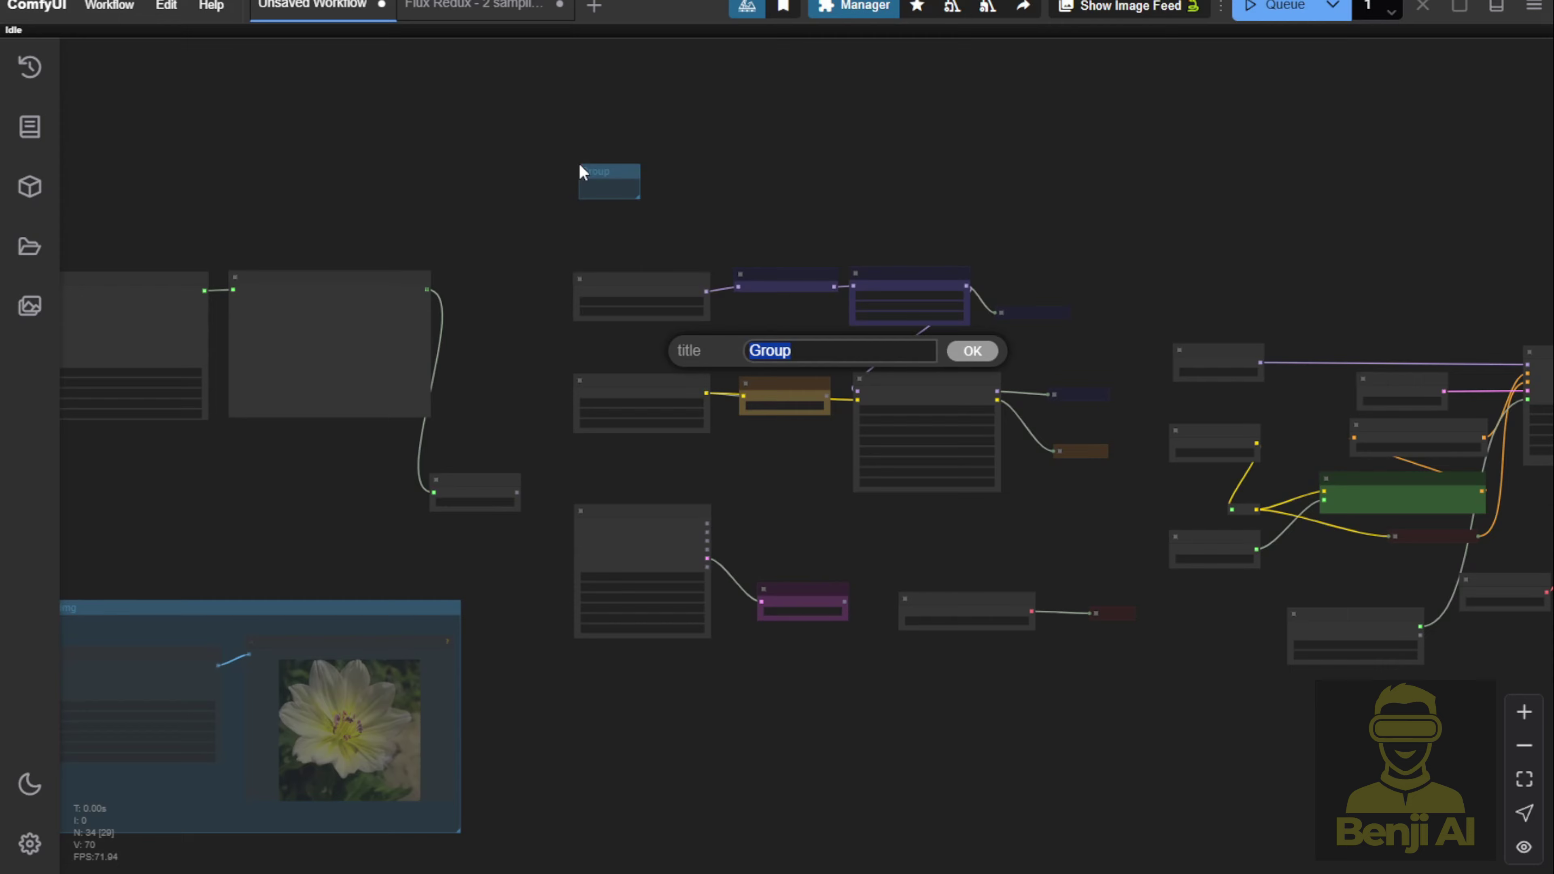
type("Flux txt2img")
key("Return")
scroll(578, 162, "up", 1)
scroll(248, 166, "down", 5)
left_click_drag(496, 190, 1085, 311)
right_click(1046, 456)
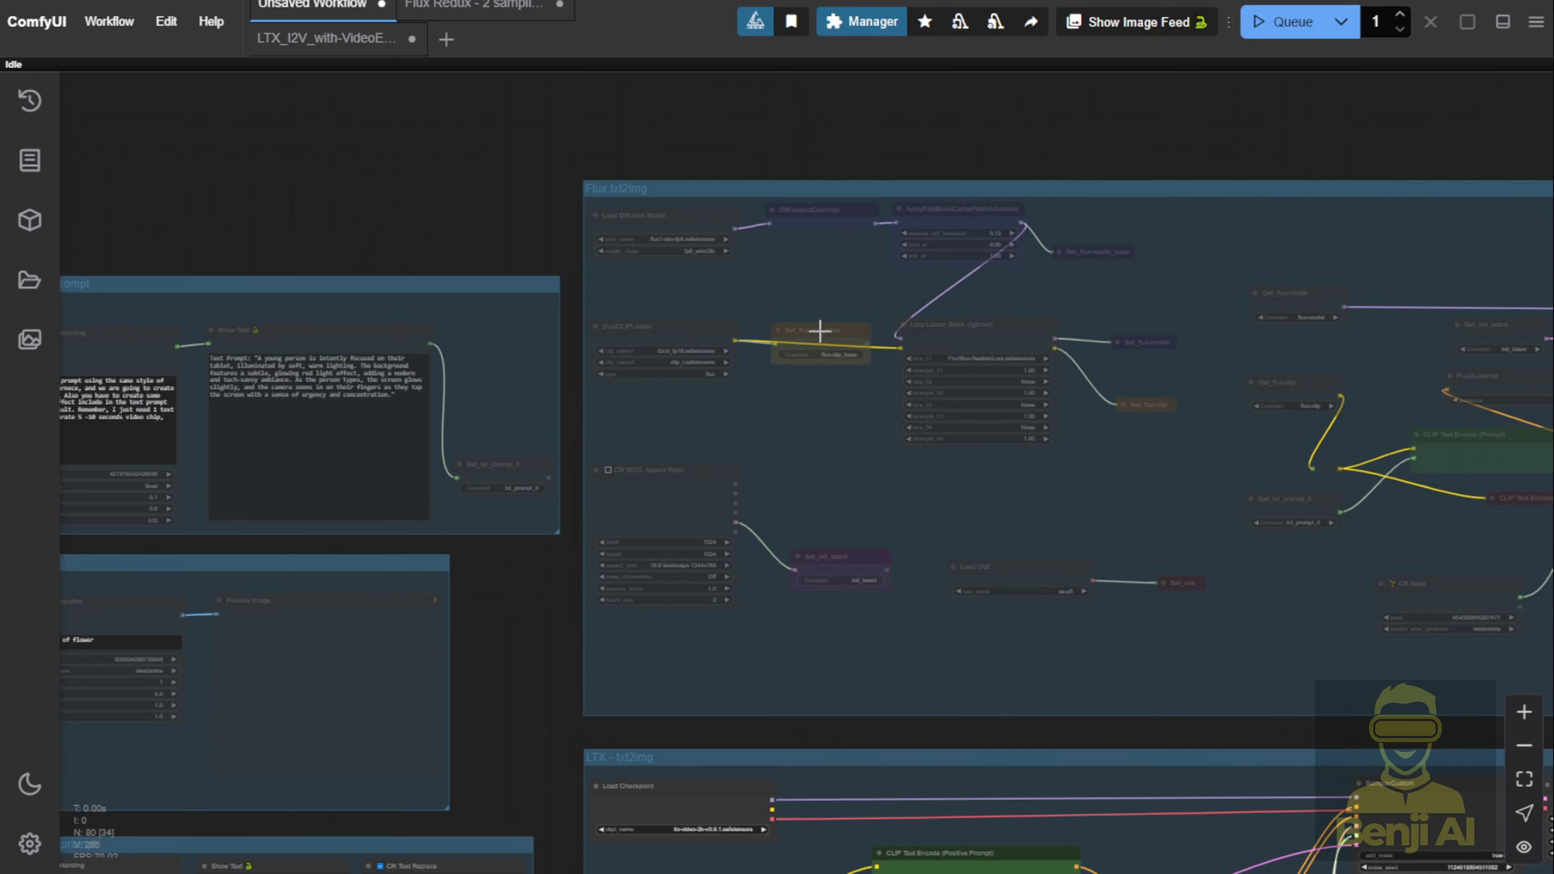
Step: Examine the workflow's Flux, img2txt and txt2img groups and the image loading nodes that feed the Janus nodes
left_click(817, 367)
left_click_drag(479, 172, 653, 90)
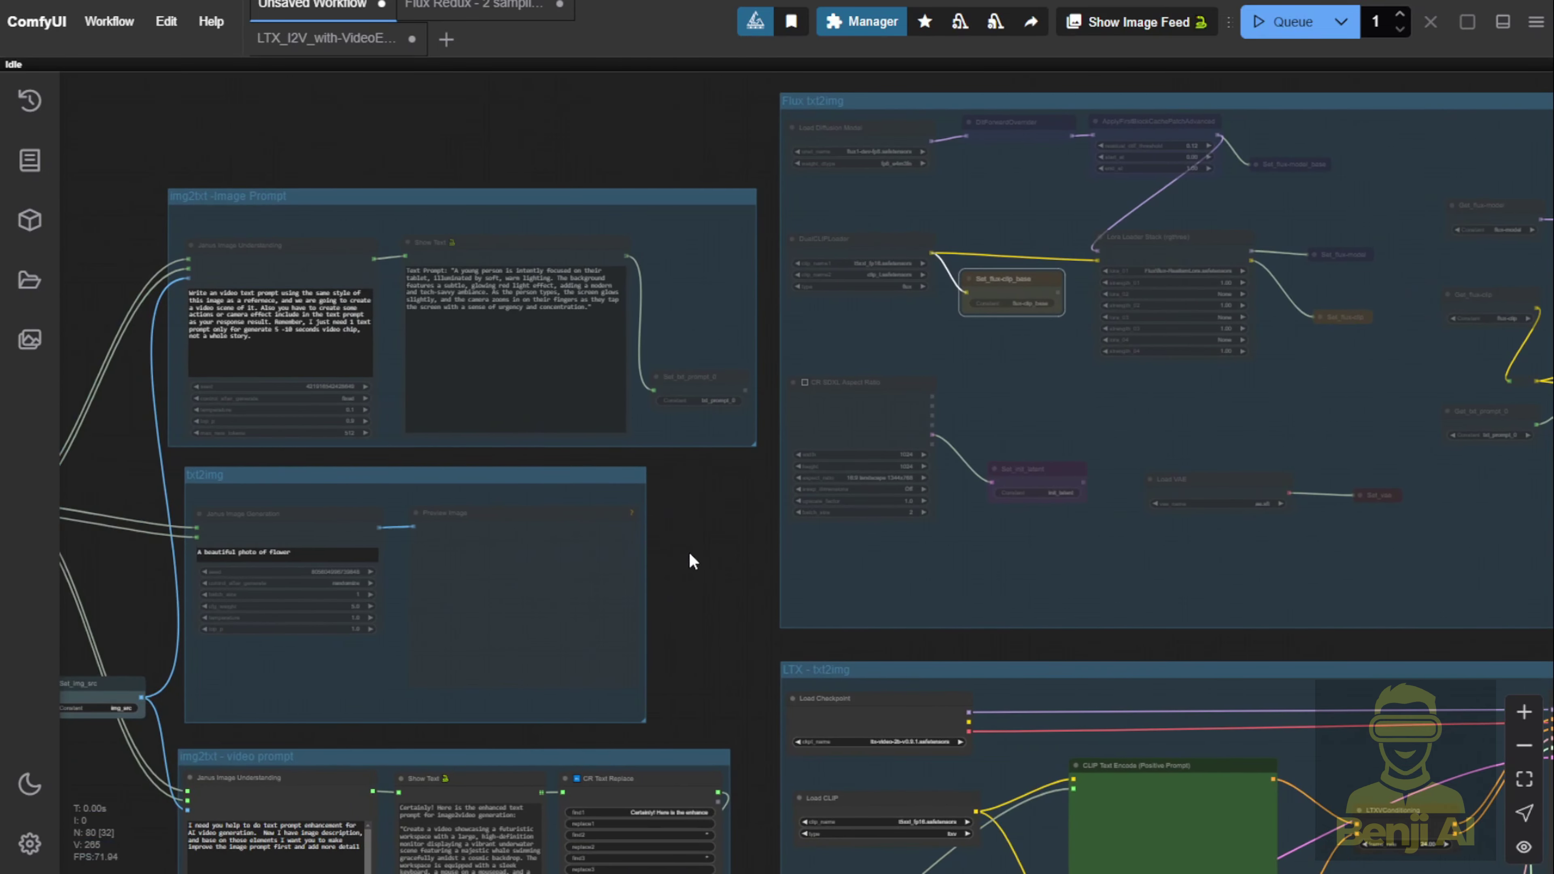
left_click_drag(688, 562, 974, 420)
scroll(428, 230, "up", 7)
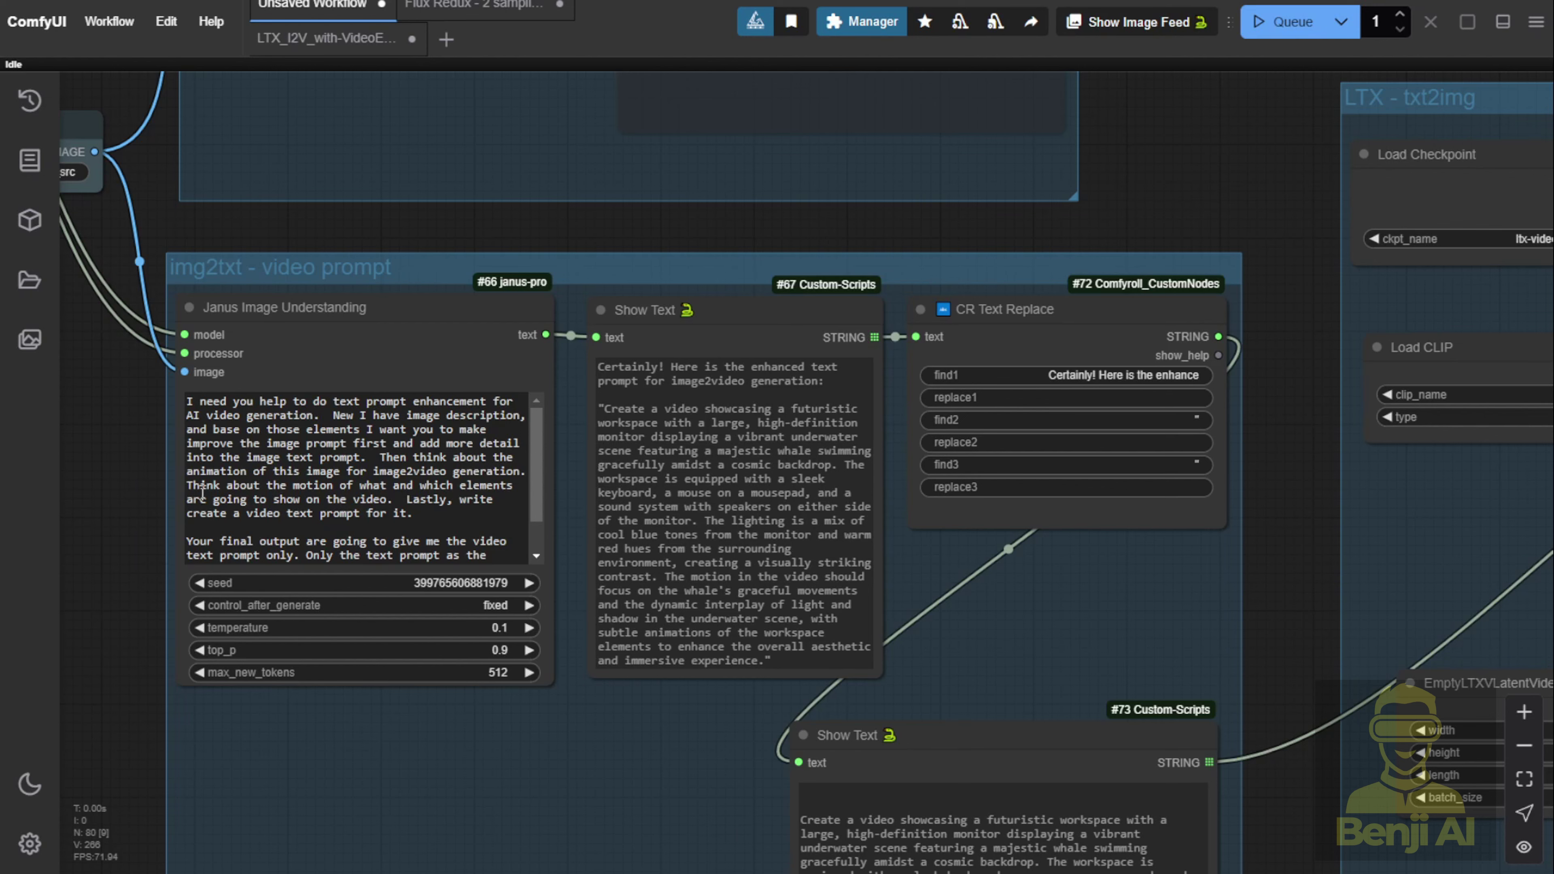
scroll(202, 493, "down", 1)
scroll(160, 488, "up", 4)
scroll(409, 484, "up", 1)
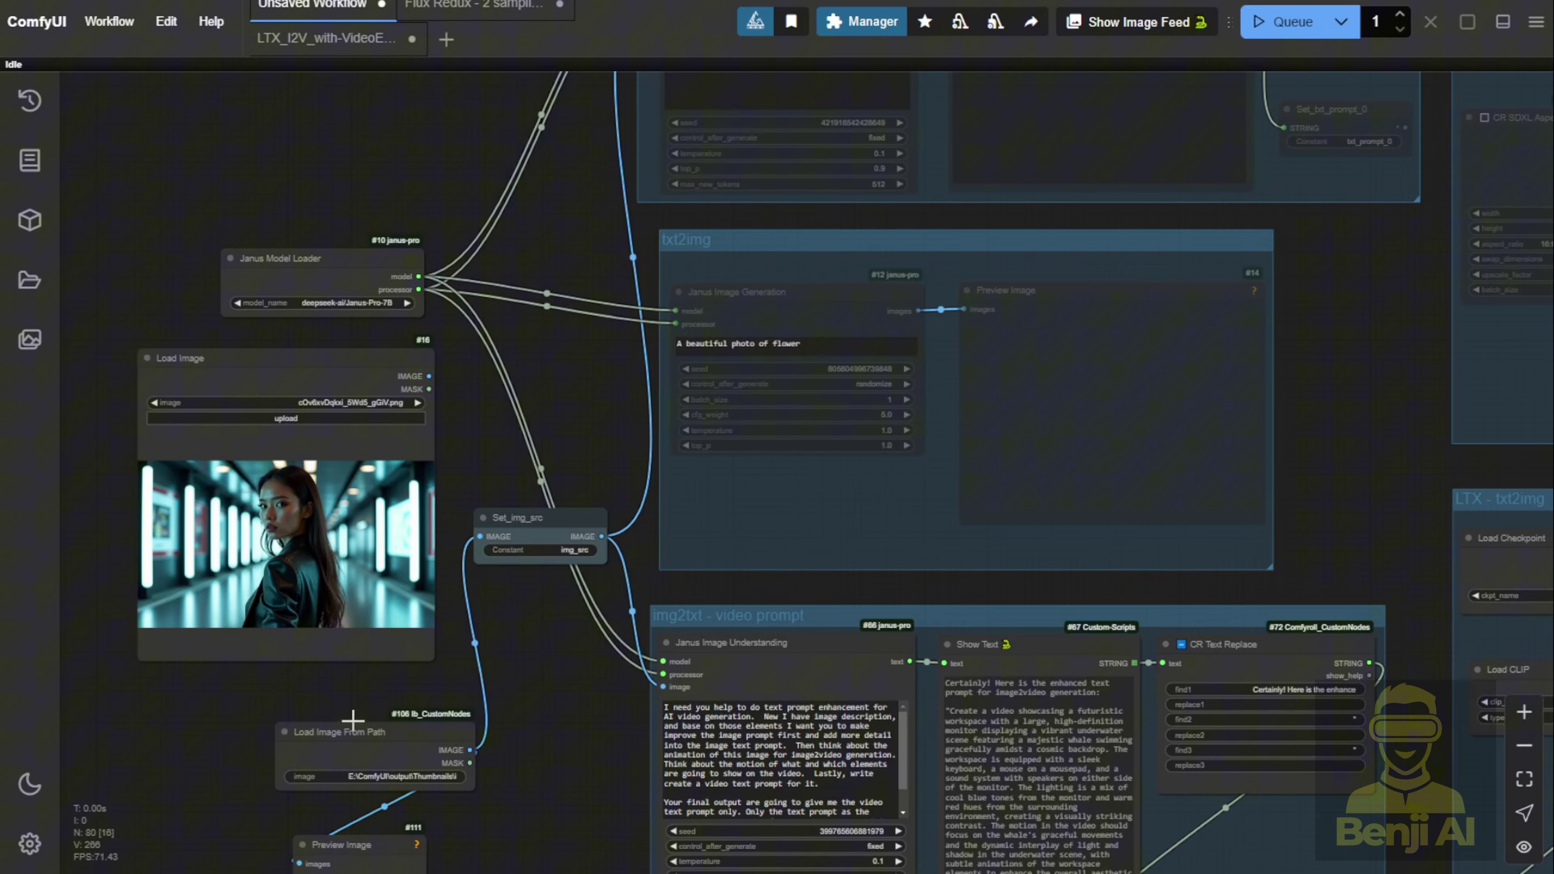
left_click_drag(353, 693, 289, 652)
left_click_drag(360, 820, 463, 860)
left_click_drag(752, 453, 380, 375)
scroll(381, 390, "up", 3)
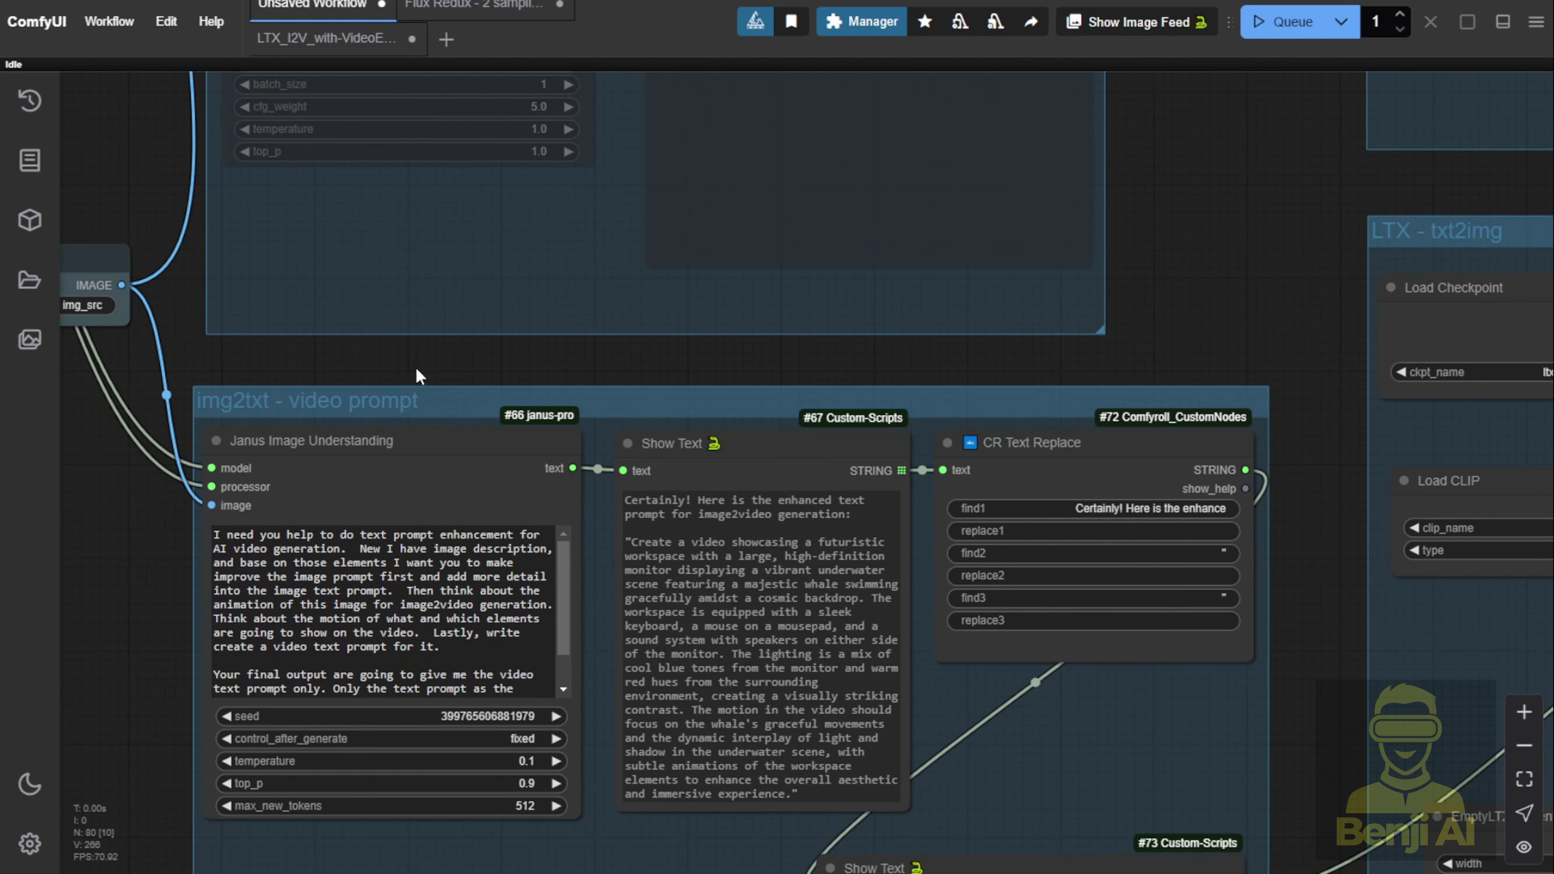
Step: Read the video prompt enhancement instruction in the Janus Image Understanding node of the "img2txt - video prompt" group
scroll(456, 365, "down", 3)
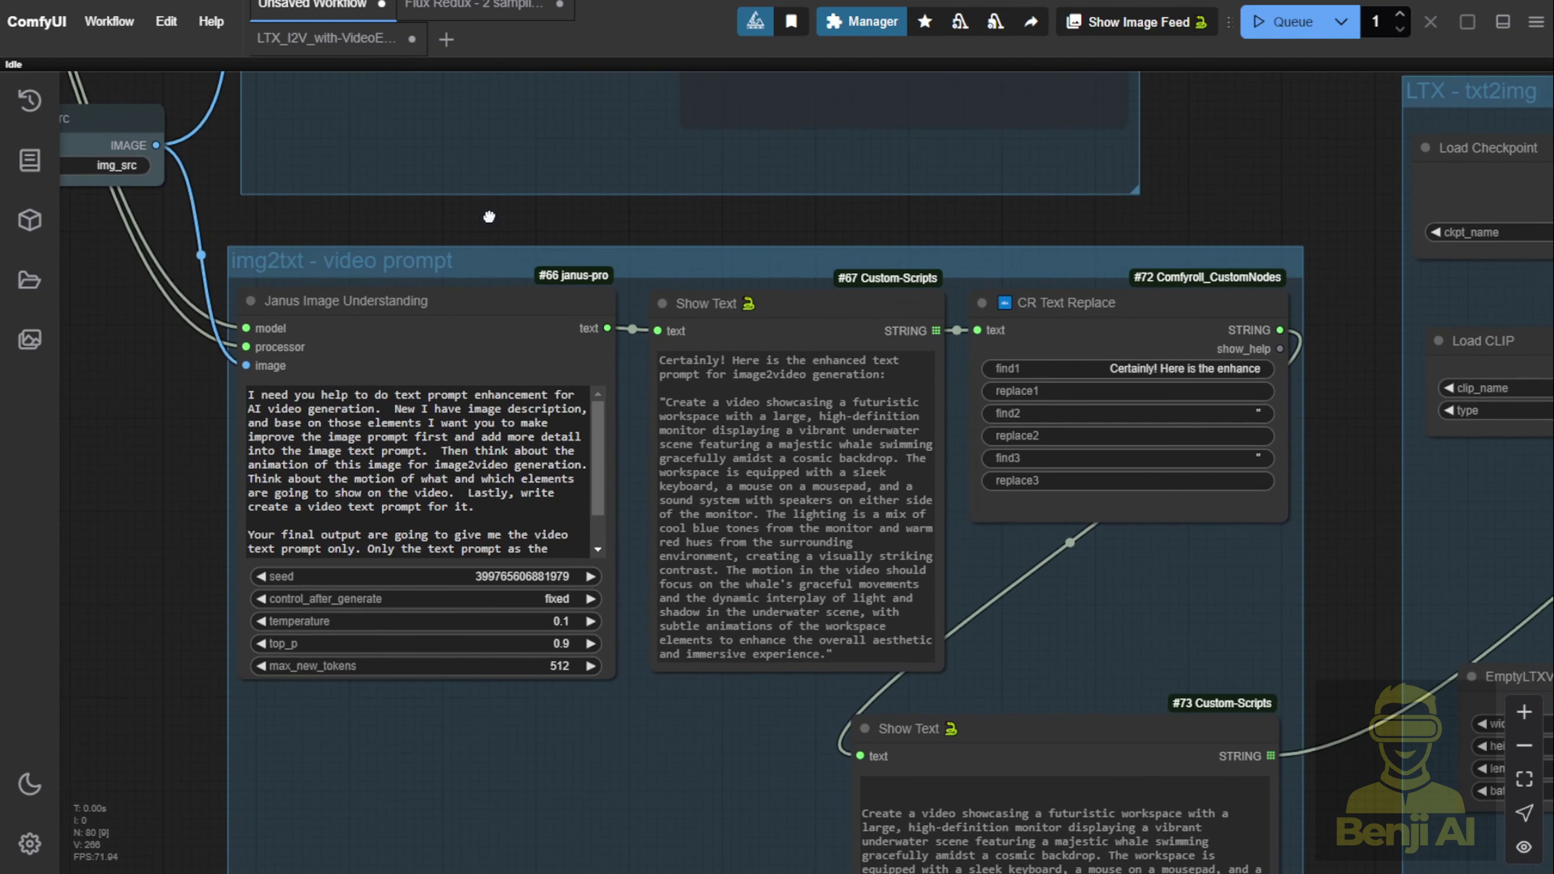
scroll(477, 380, "right", 1)
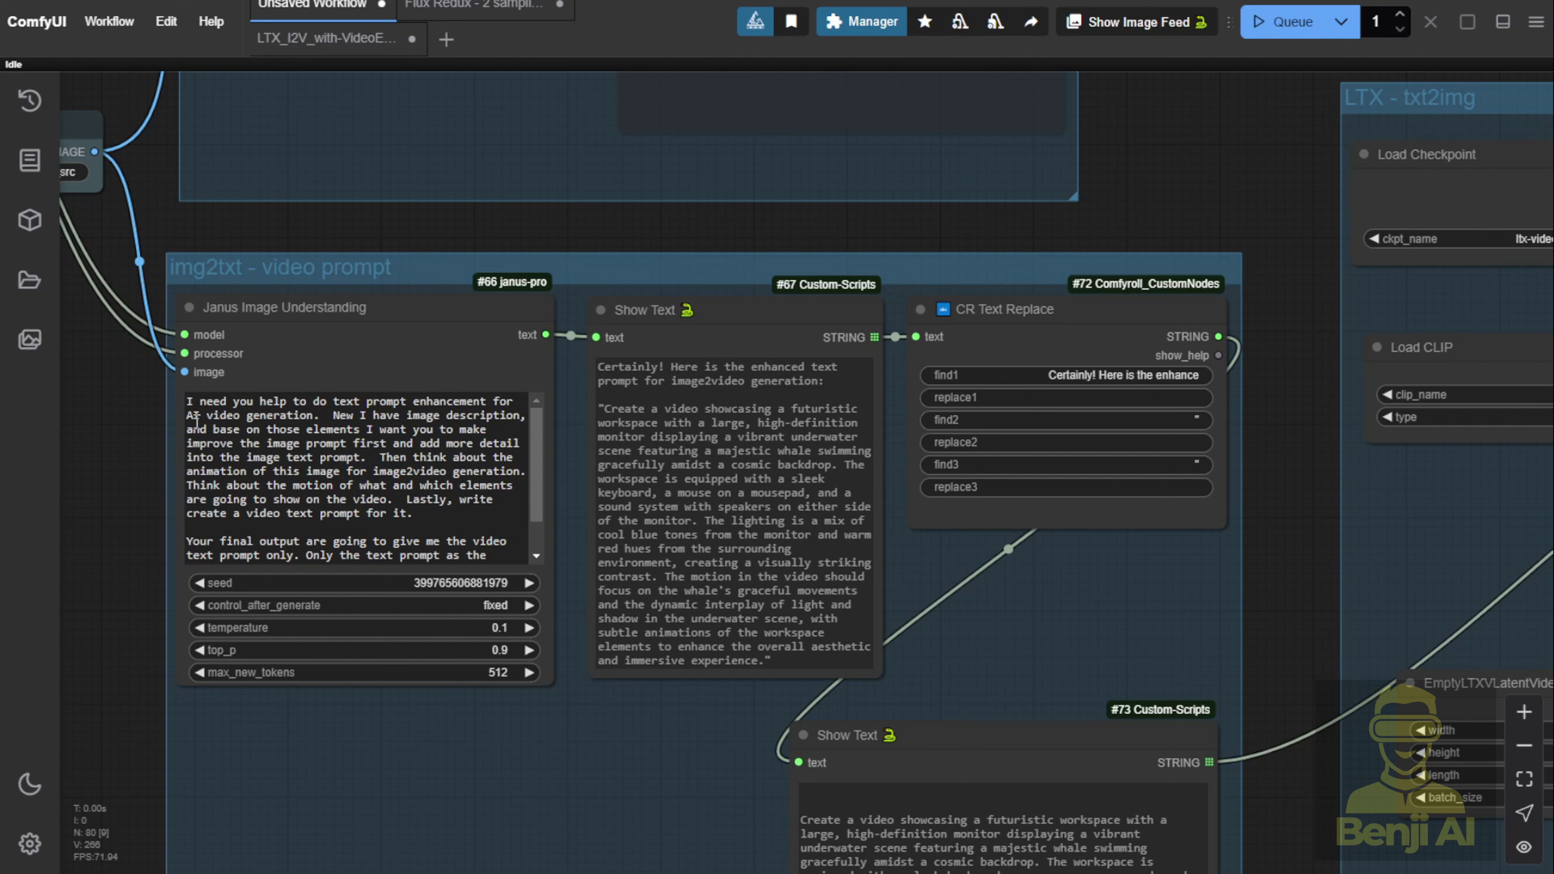
scroll(195, 490, "down", 1)
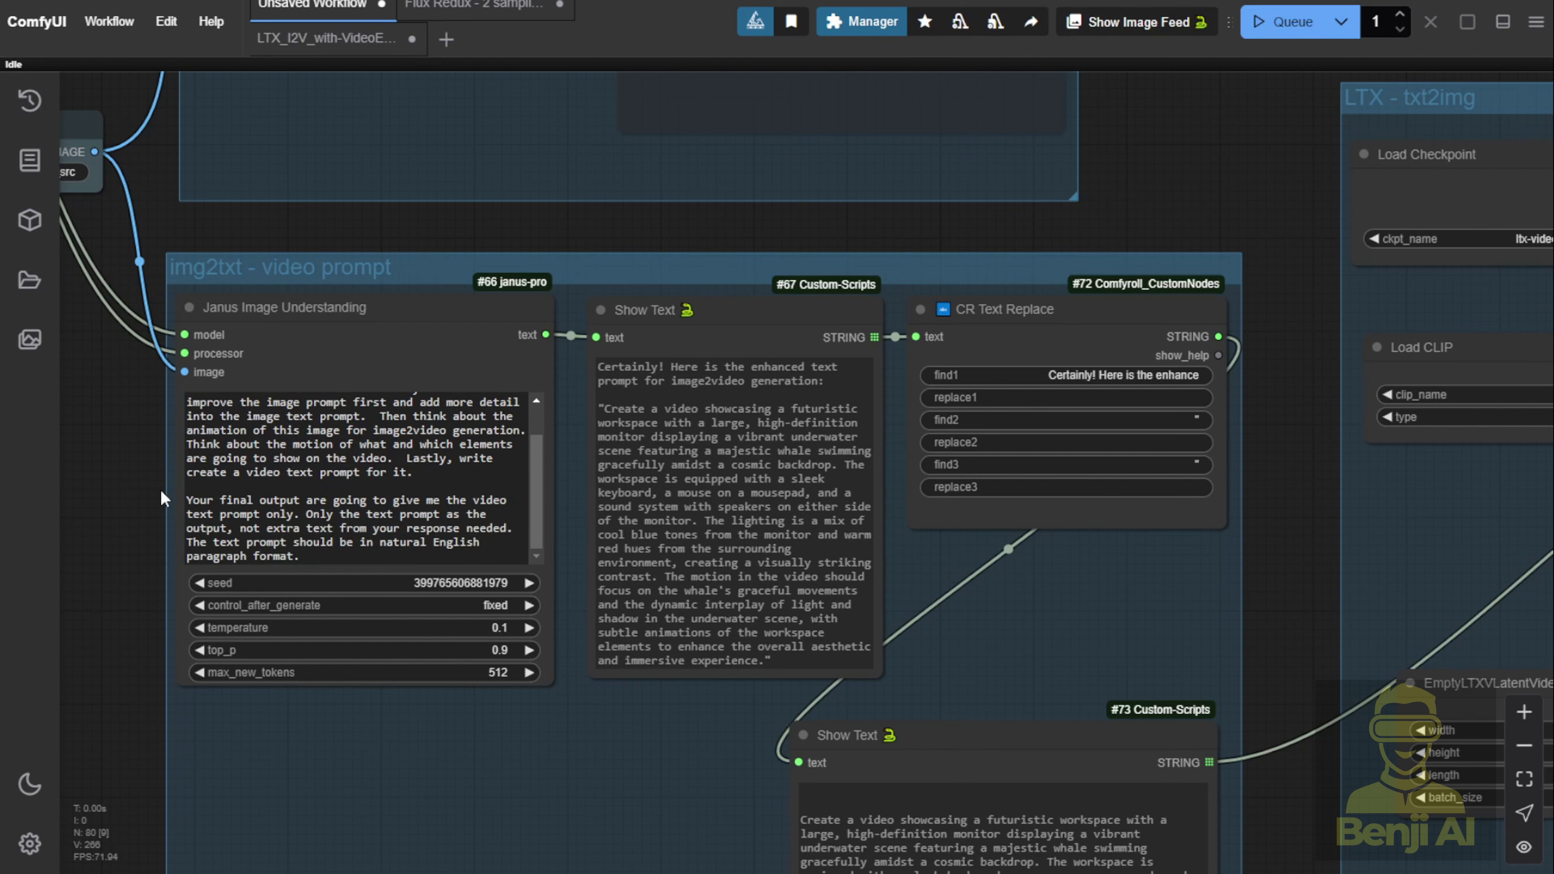
scroll(157, 489, "up", 4)
scroll(397, 480, "up", 1)
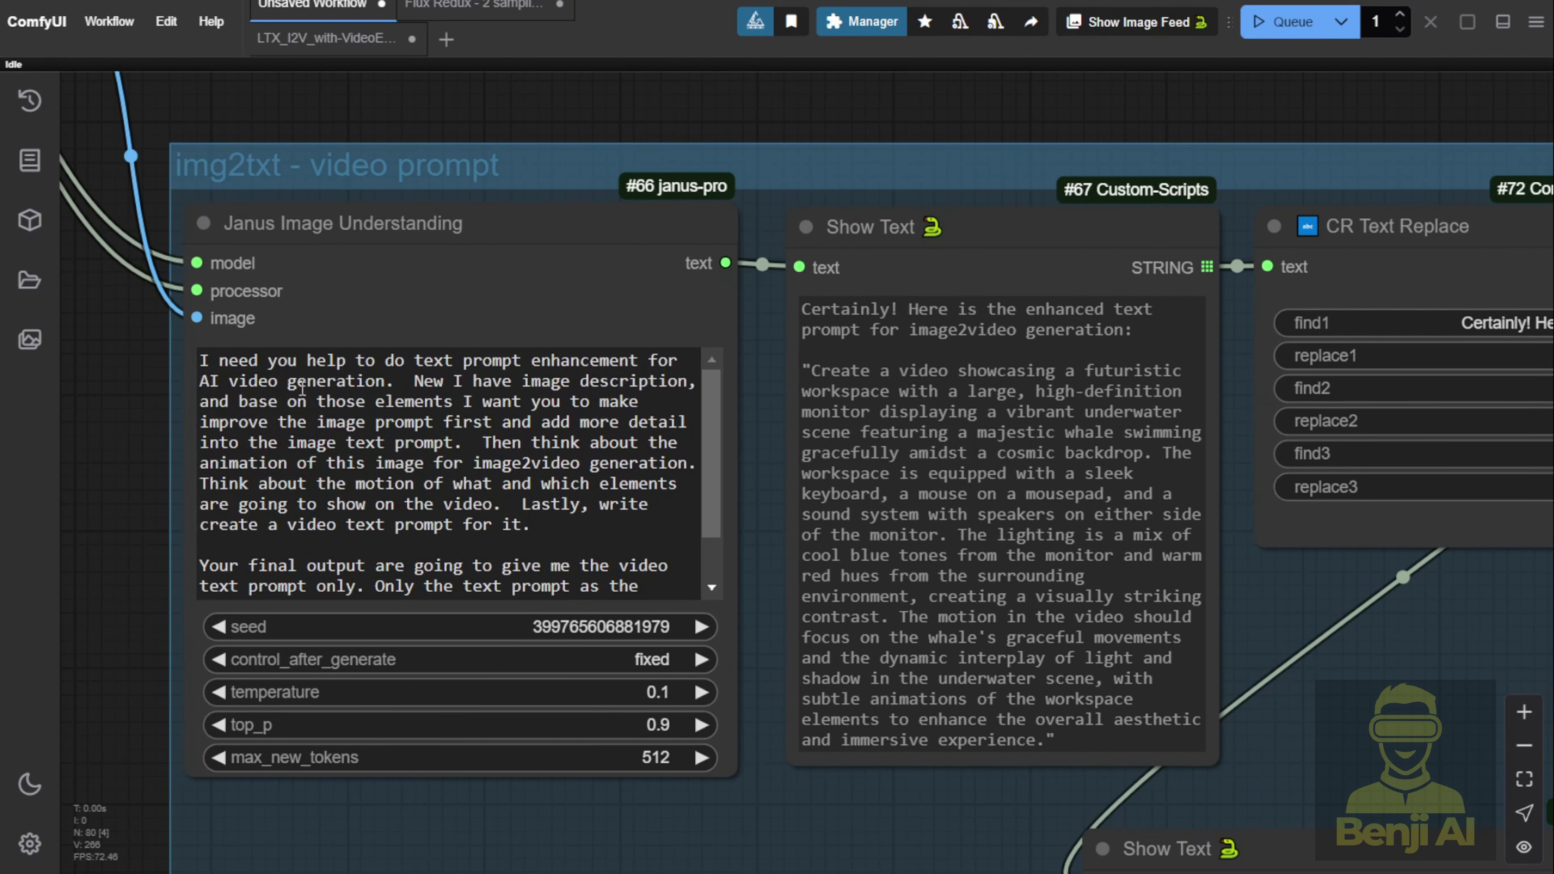
left_click(302, 398)
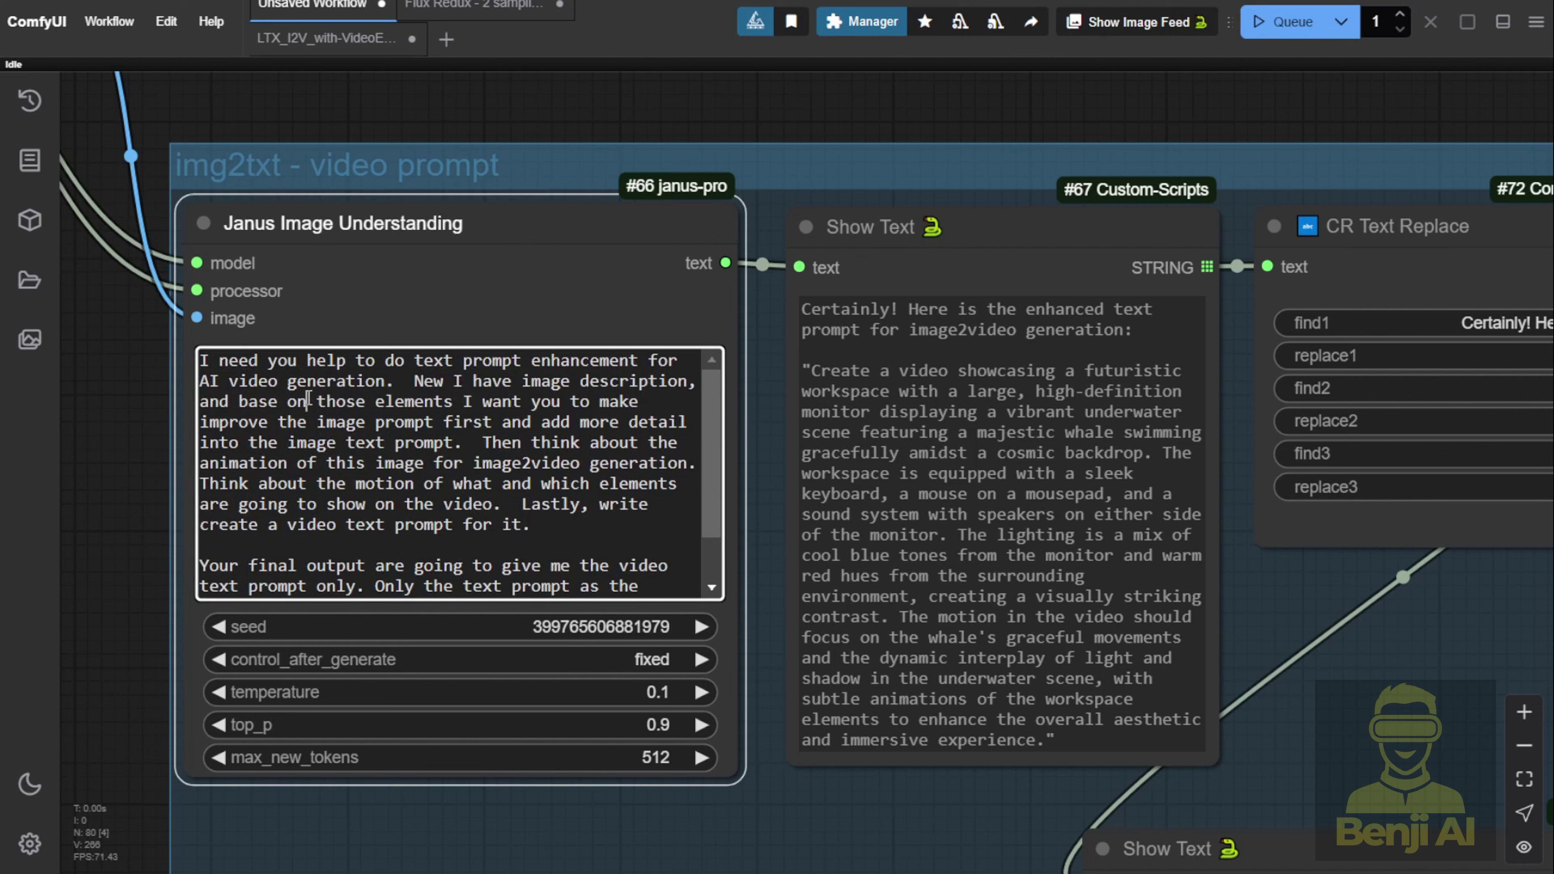
left_click(398, 440)
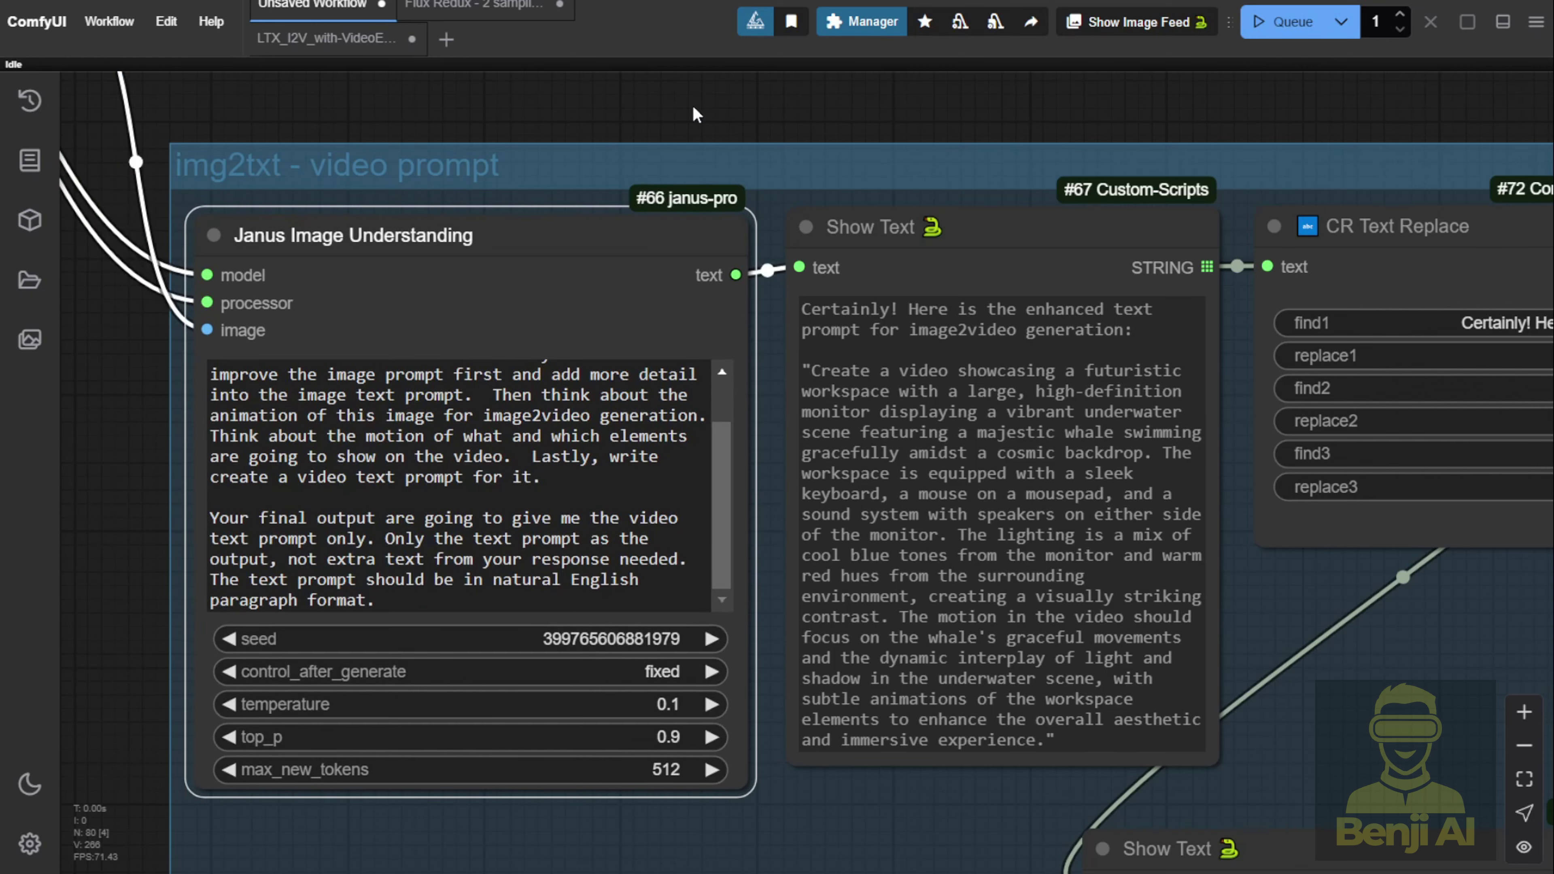
left_click_drag(695, 113, 443, 91)
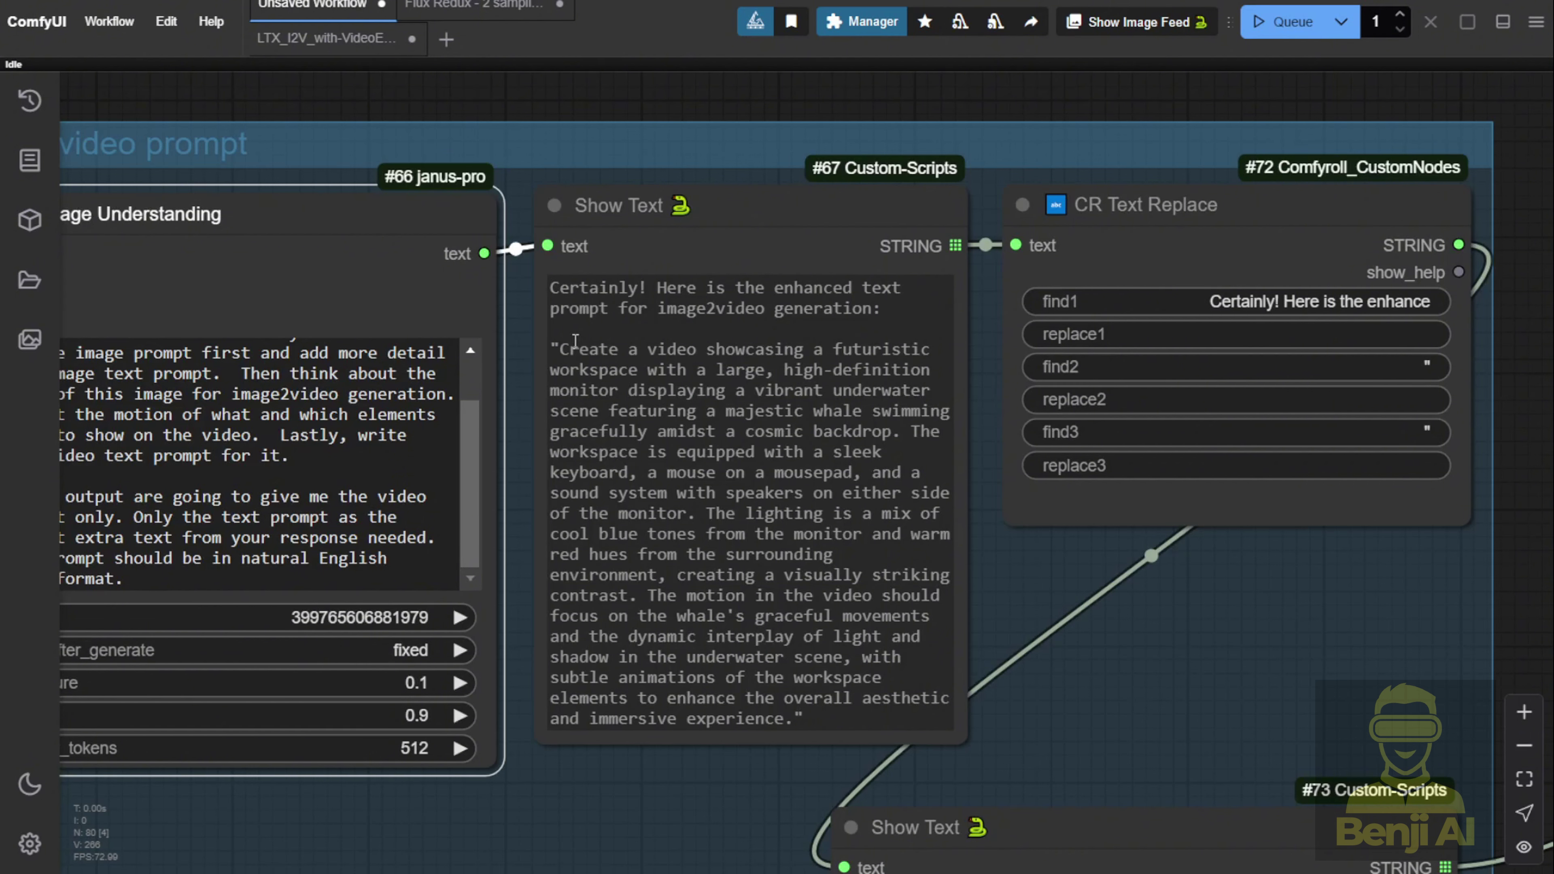
Step: Examine the generated video prompt in Show Text, the CR Text Replace search terms and the cleaned prompt in the second Show Text node
left_click_drag(552, 349, 872, 725)
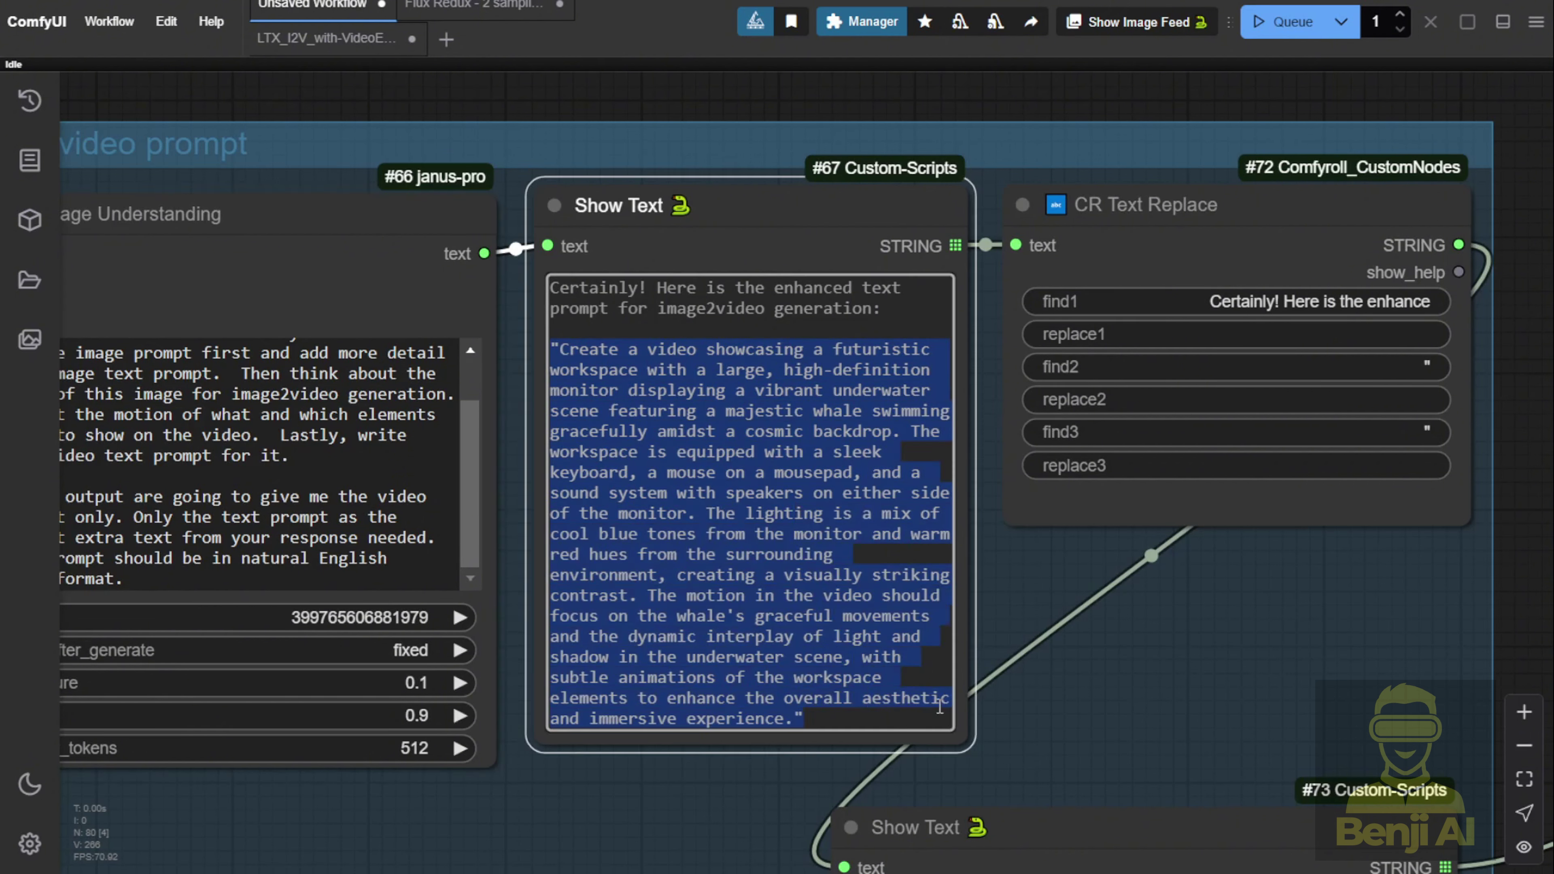
left_click_drag(966, 738, 976, 737)
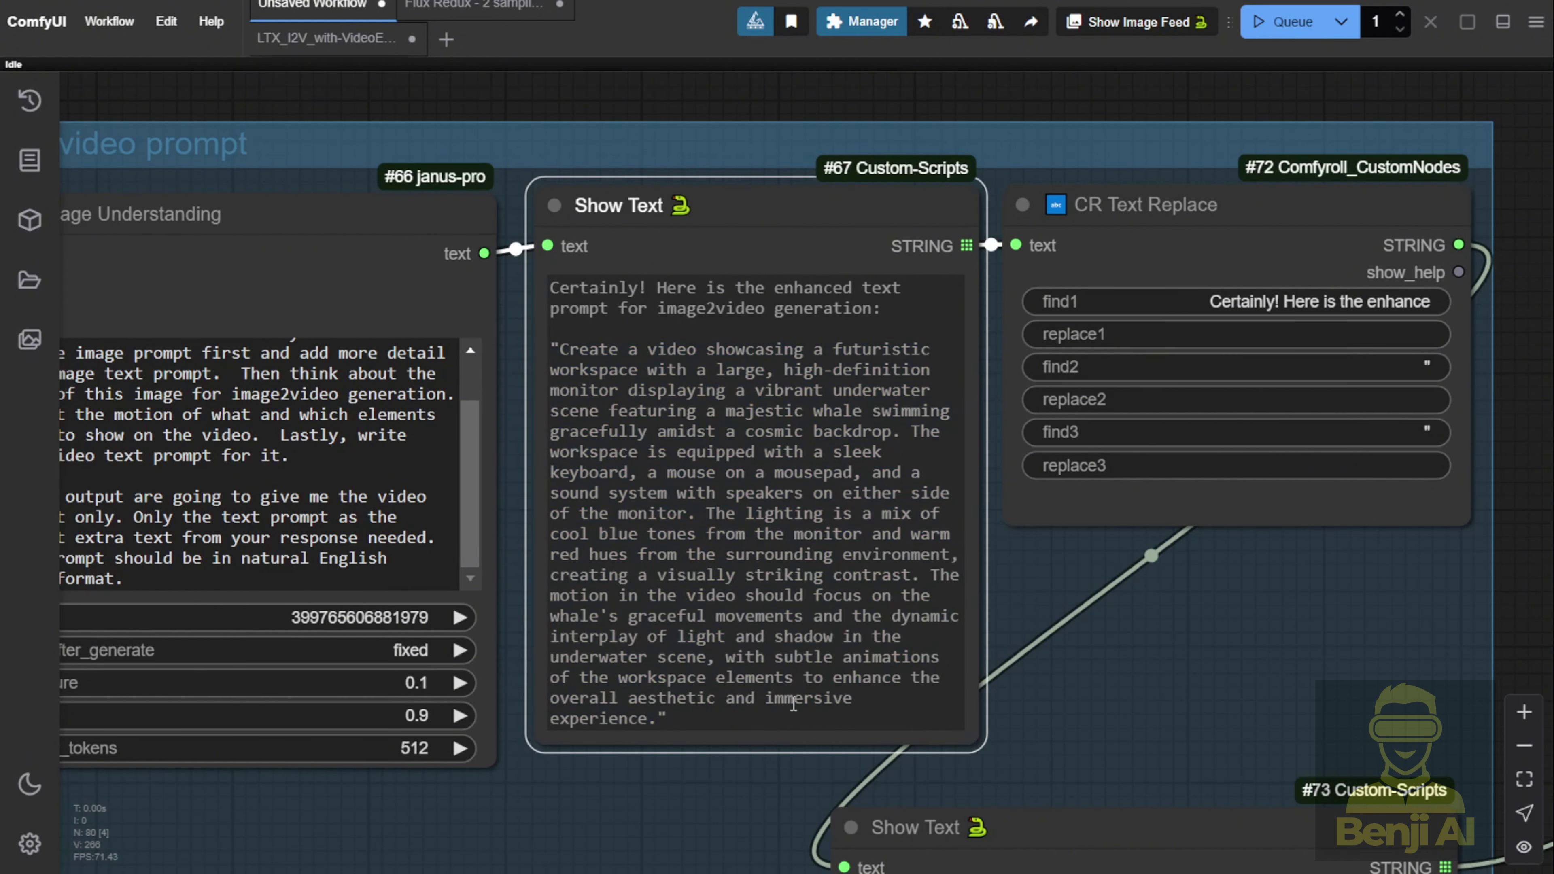
triple_click(743, 720)
scroll(848, 258, "up", 5)
triple_click(655, 290)
left_click(560, 350)
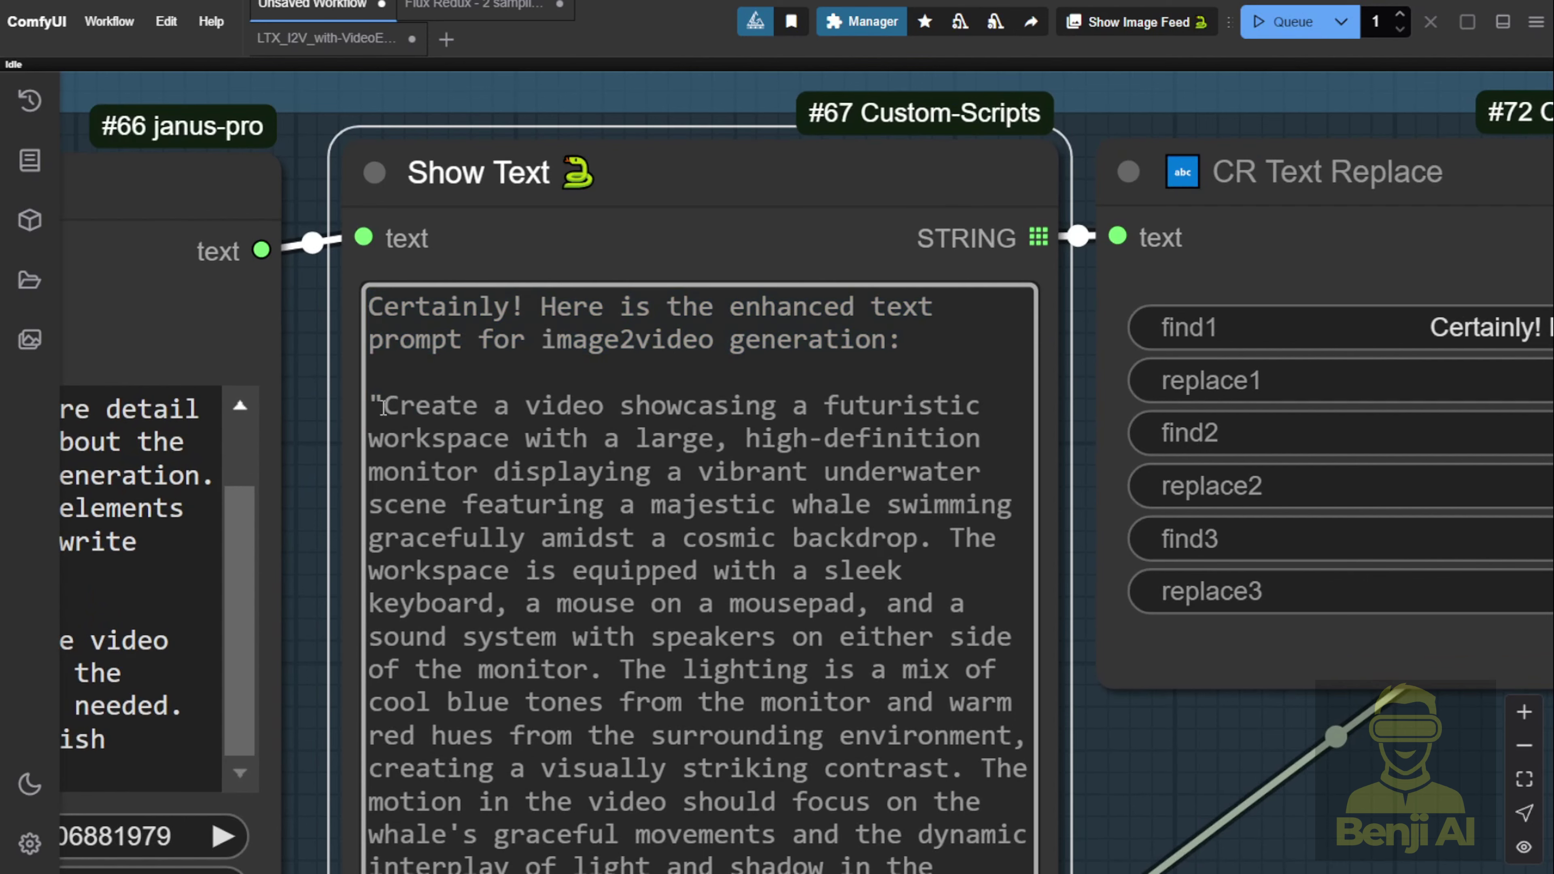
left_click_drag(383, 407, 370, 406)
scroll(1102, 642, "down", 4)
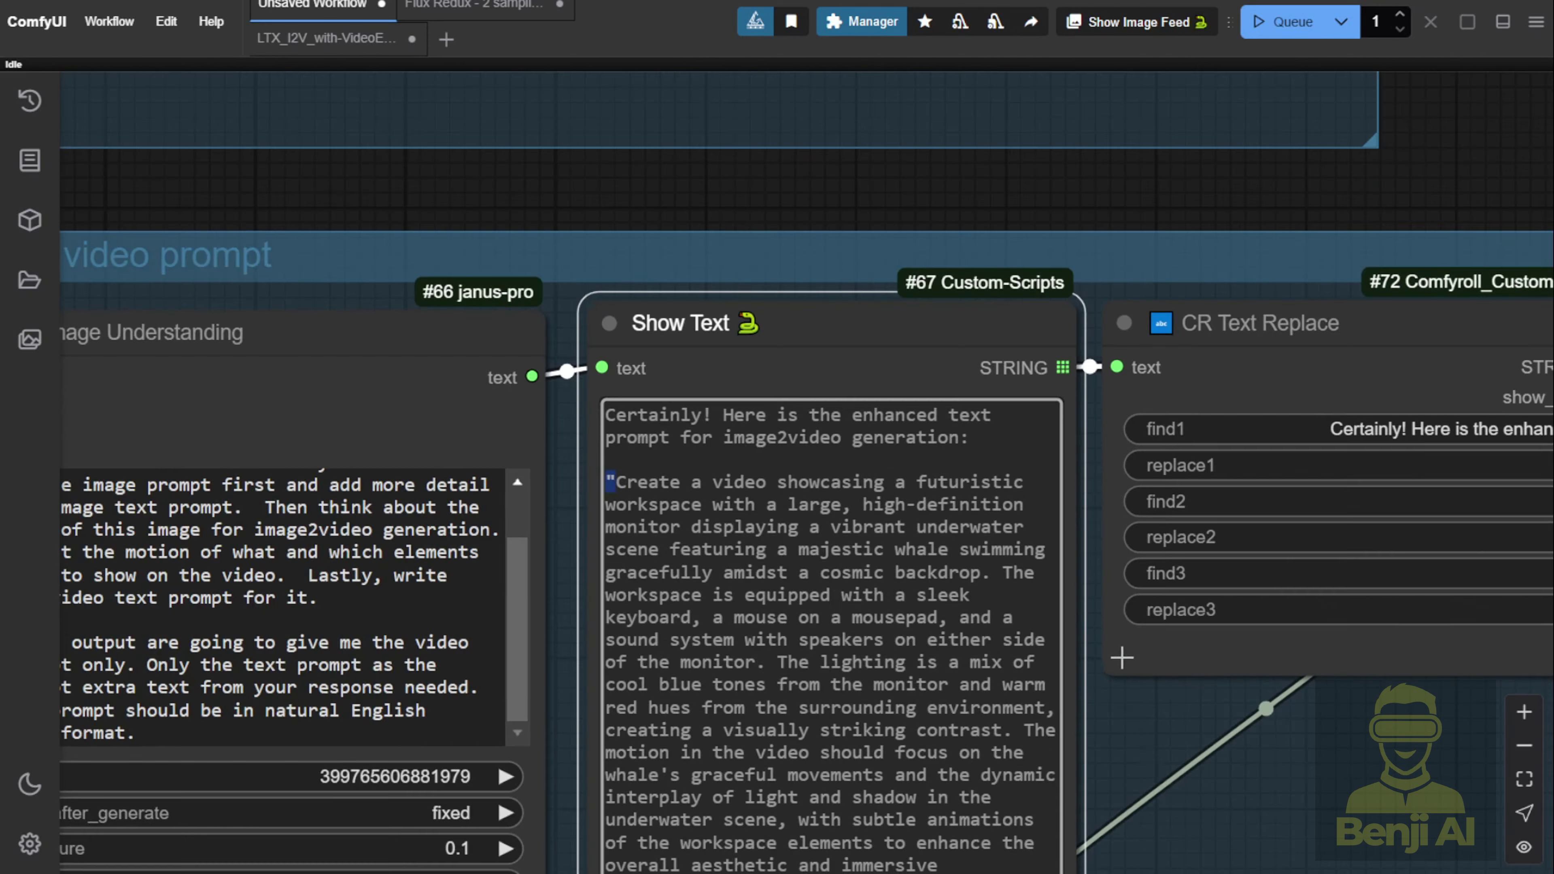
left_click_drag(1175, 808, 983, 492)
left_click_drag(1036, 583, 608, 174)
left_click(428, 455)
key("ctrl+a")
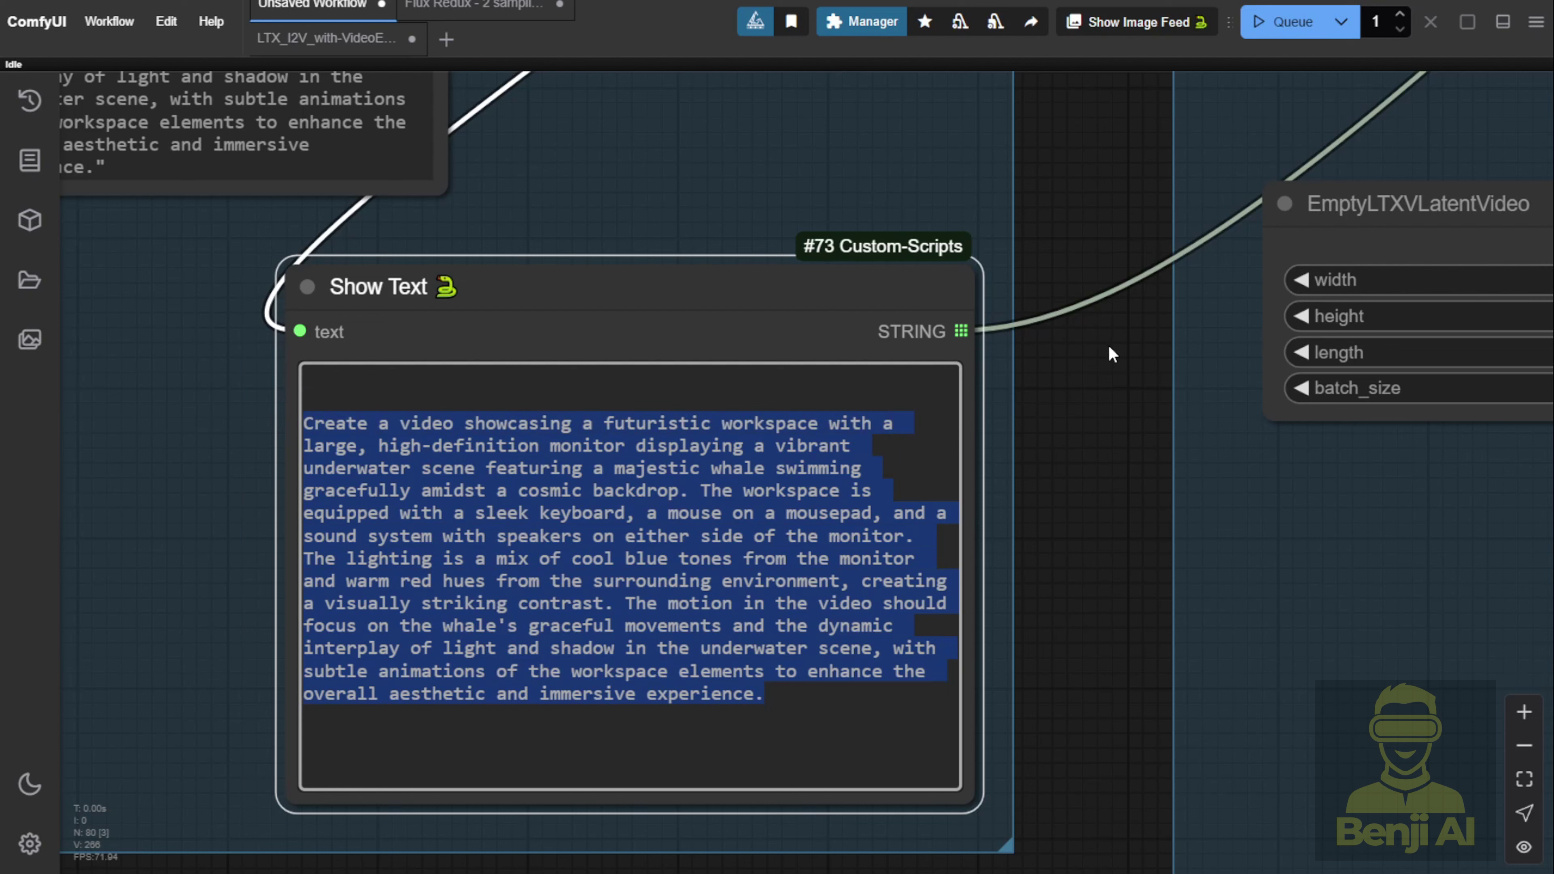
Step: Examine the nodes of the "LTX - txt2img" and "LTX - img2vid" groups and how the cleaned prompt connects to them
scroll(1107, 344, "down", 5)
left_click_drag(1107, 344, 501, 418)
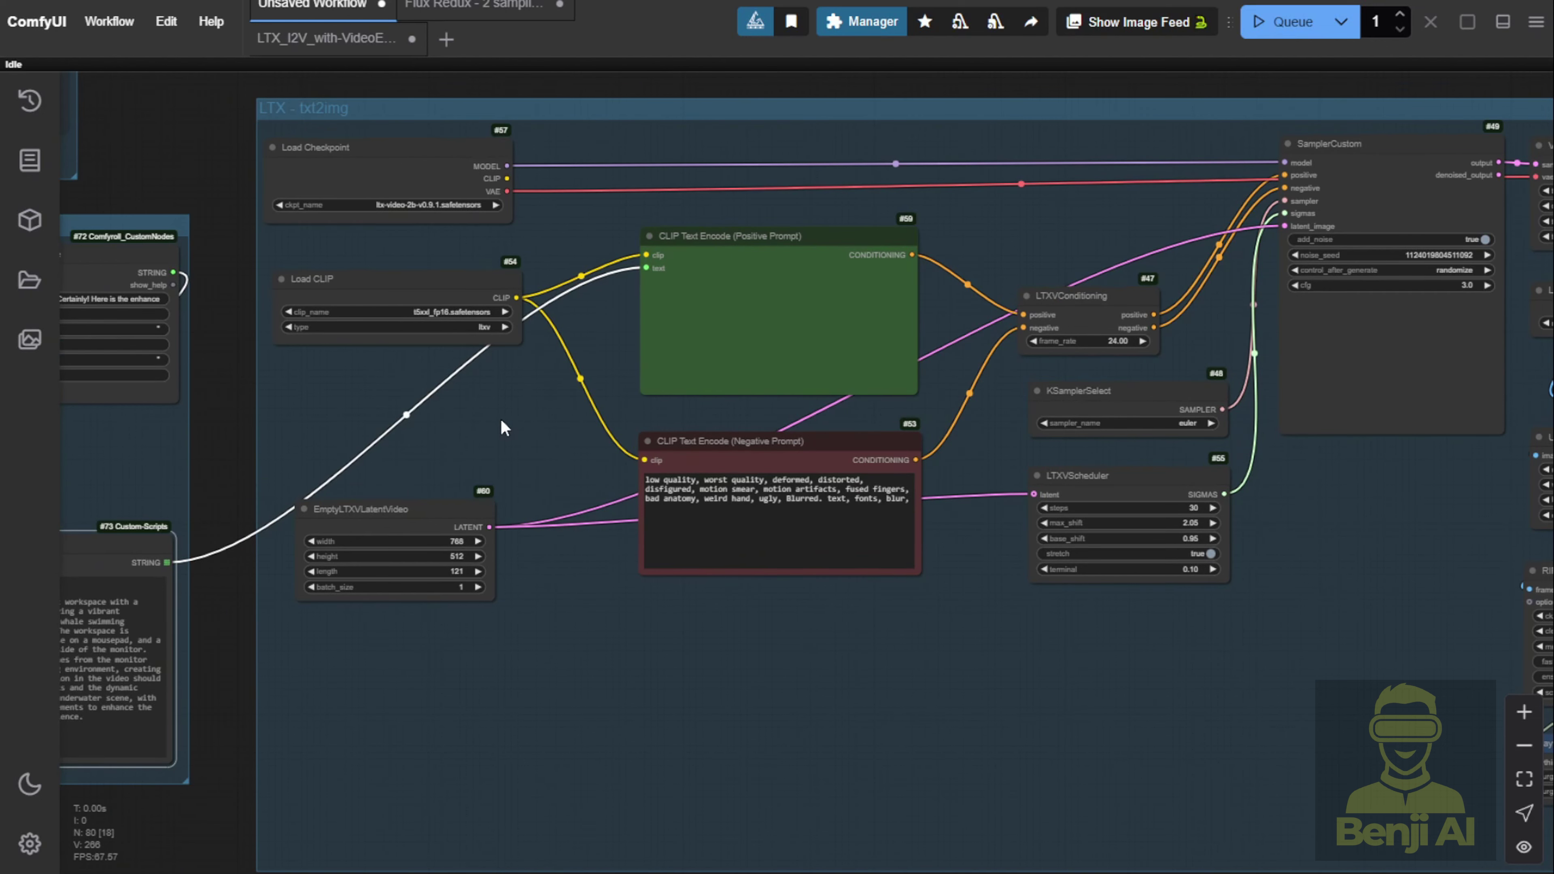
scroll(502, 428, "down", 5)
left_click_drag(590, 382, 538, 125)
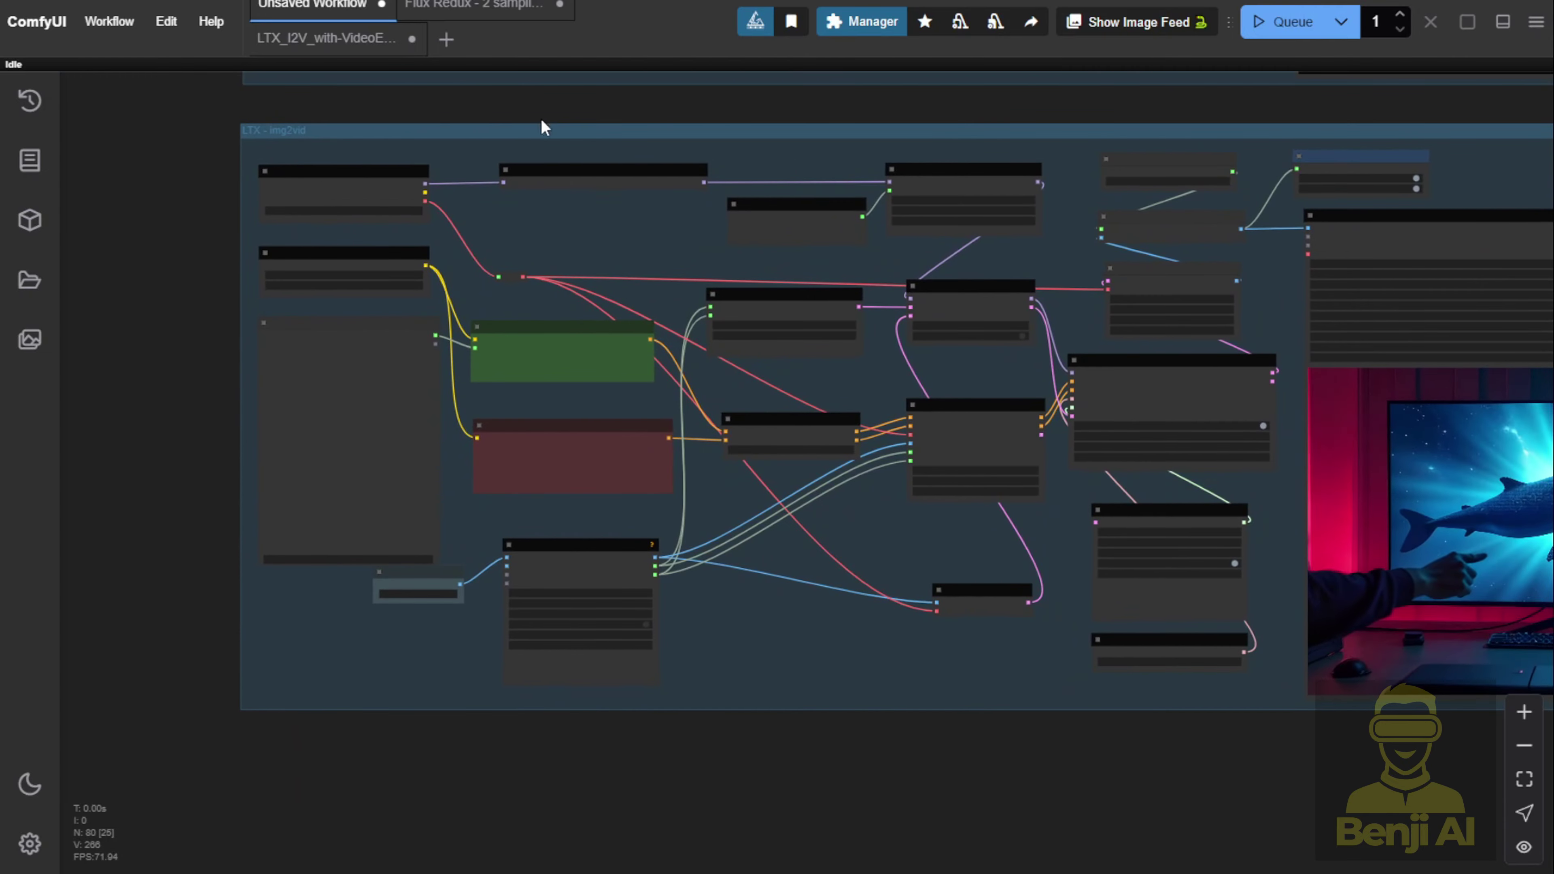
scroll(453, 335, "up", 3)
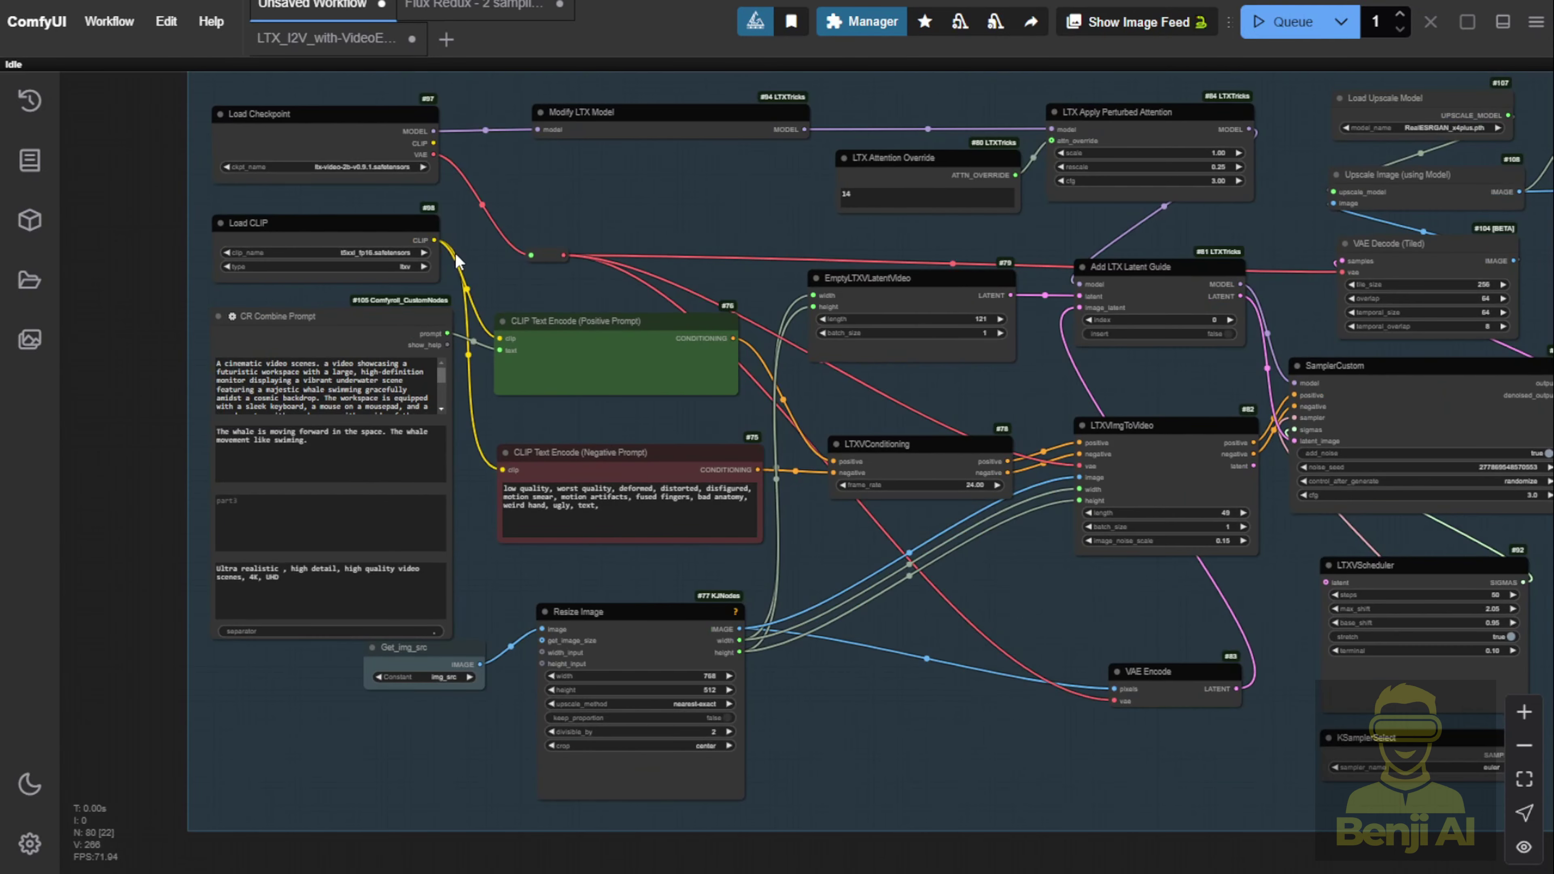
scroll(504, 293, "down", 2)
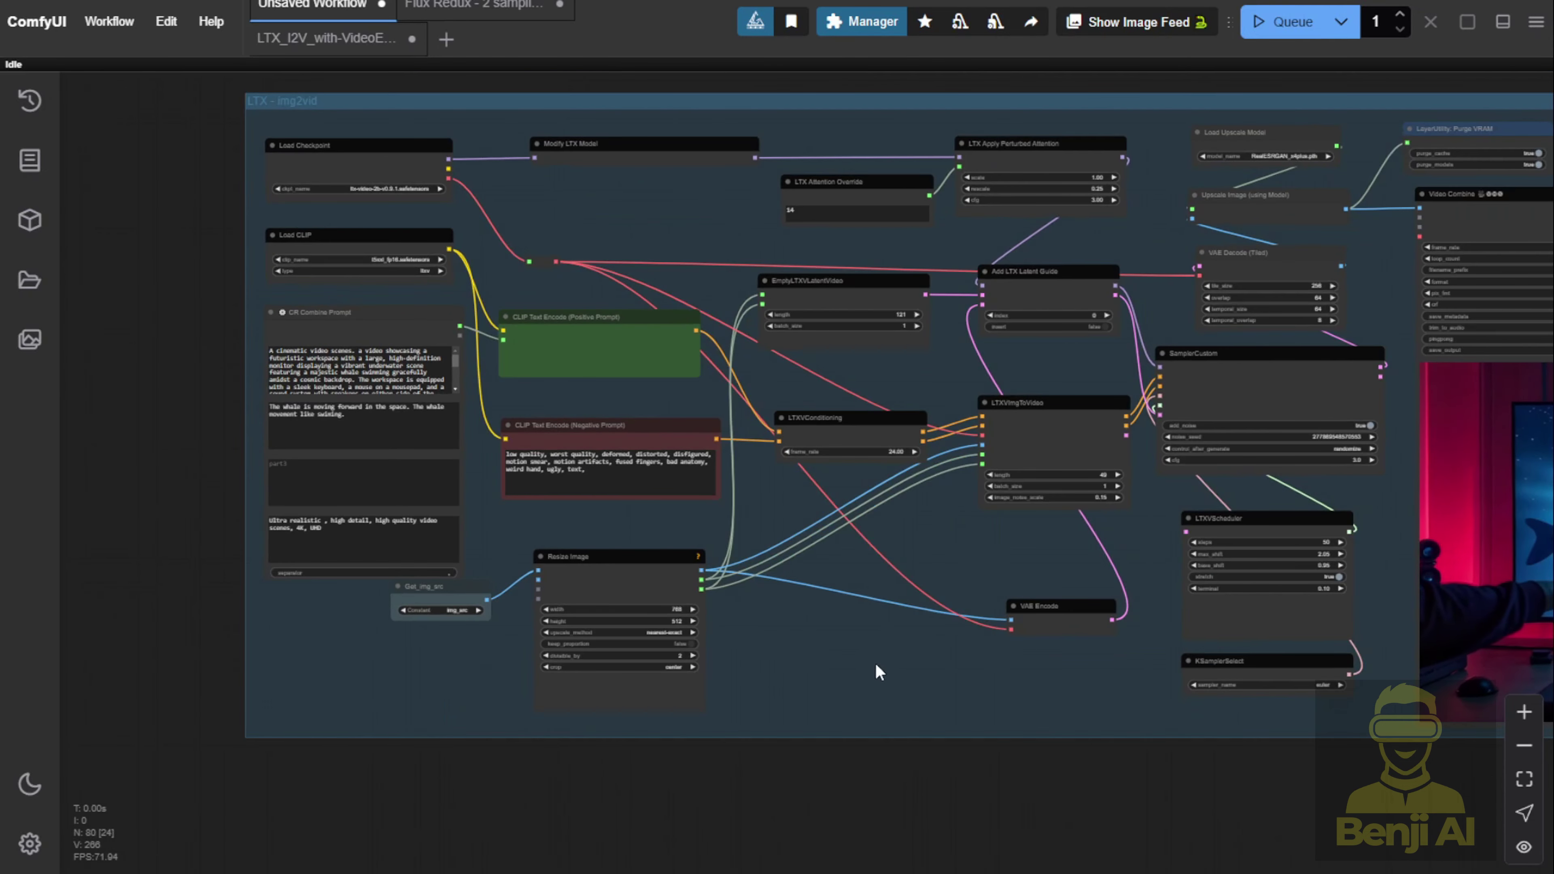
left_click_drag(1450, 475, 794, 430)
scroll(794, 431, "down", 3)
left_click_drag(475, 563, 902, 703)
left_click_drag(484, 130, 678, 714)
scroll(303, 343, "up", 3)
scroll(874, 316, "up", 3)
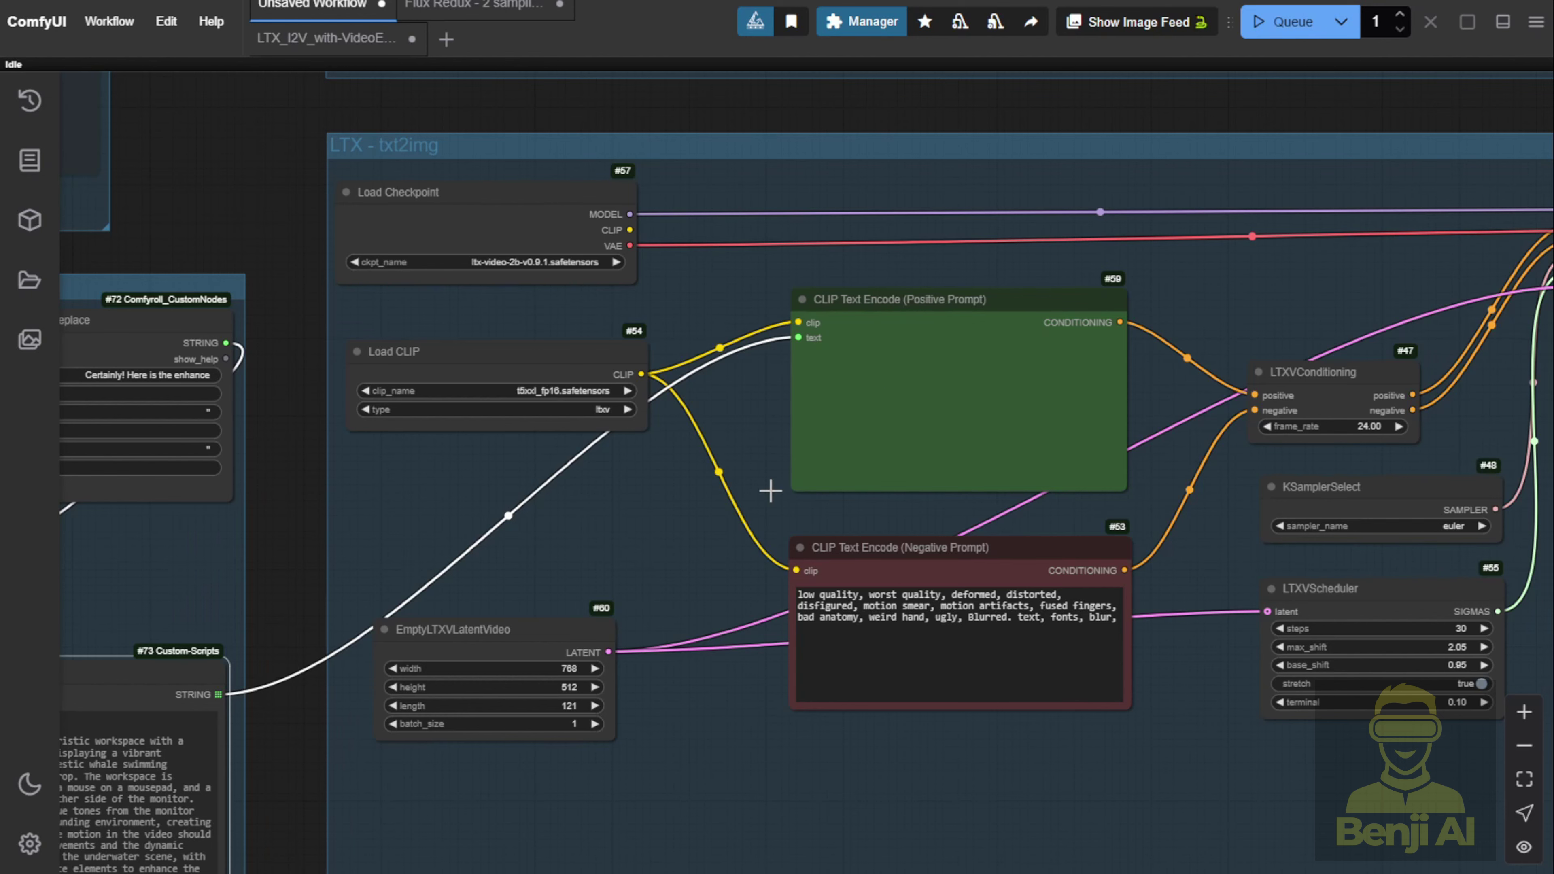
Step: Trace the cleaned prompt from Show Text through the "LTX - txt2img" sampler and upscaling nodes to the Video Combine preview
left_click_drag(268, 617, 392, 354)
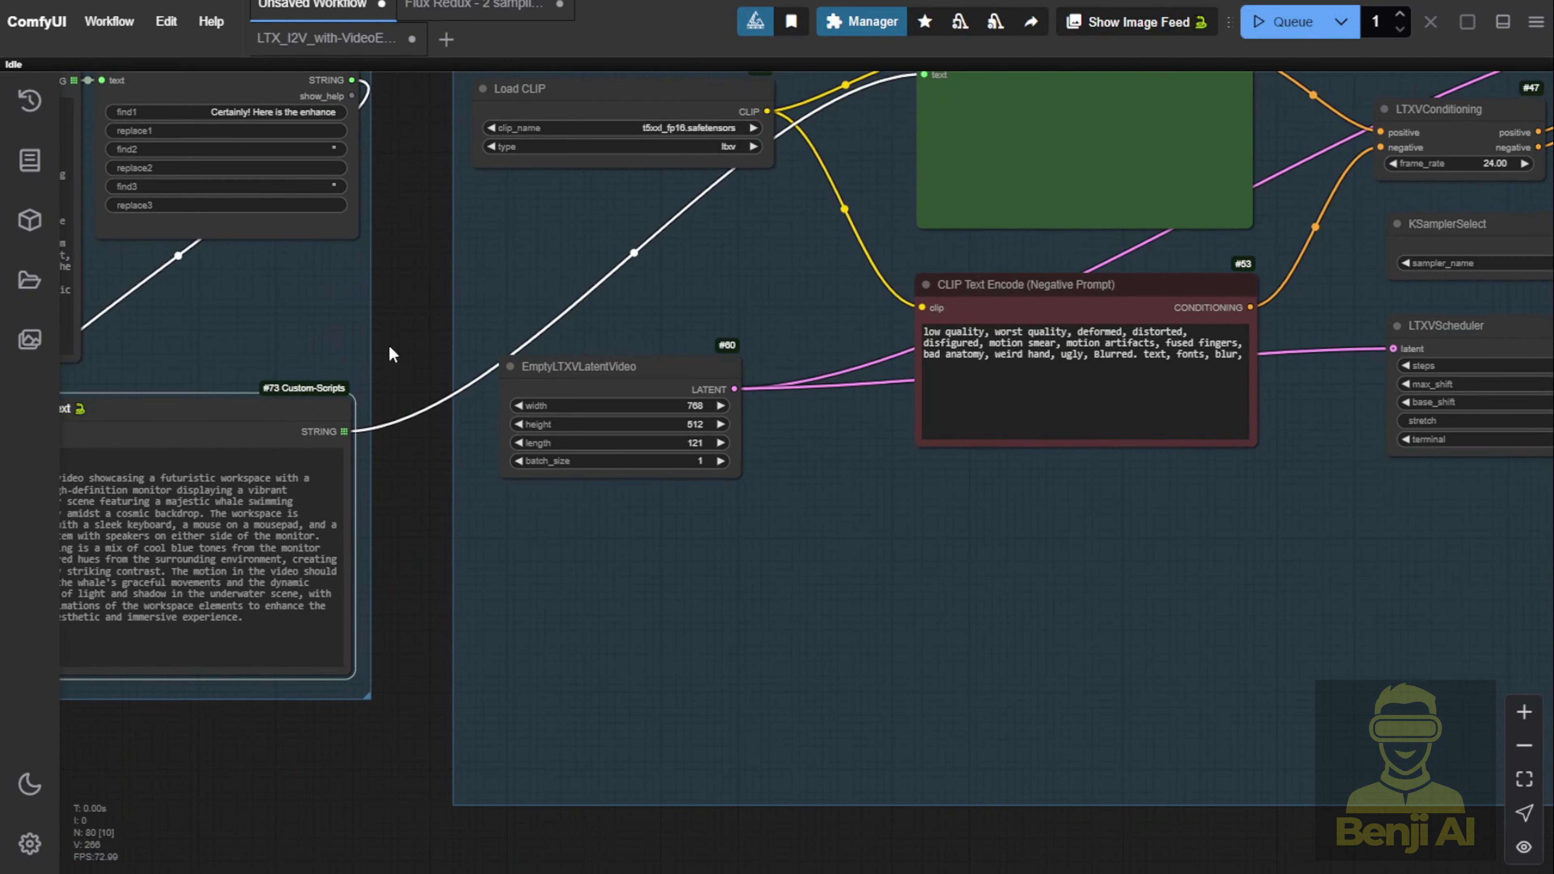
left_click_drag(409, 549, 547, 504)
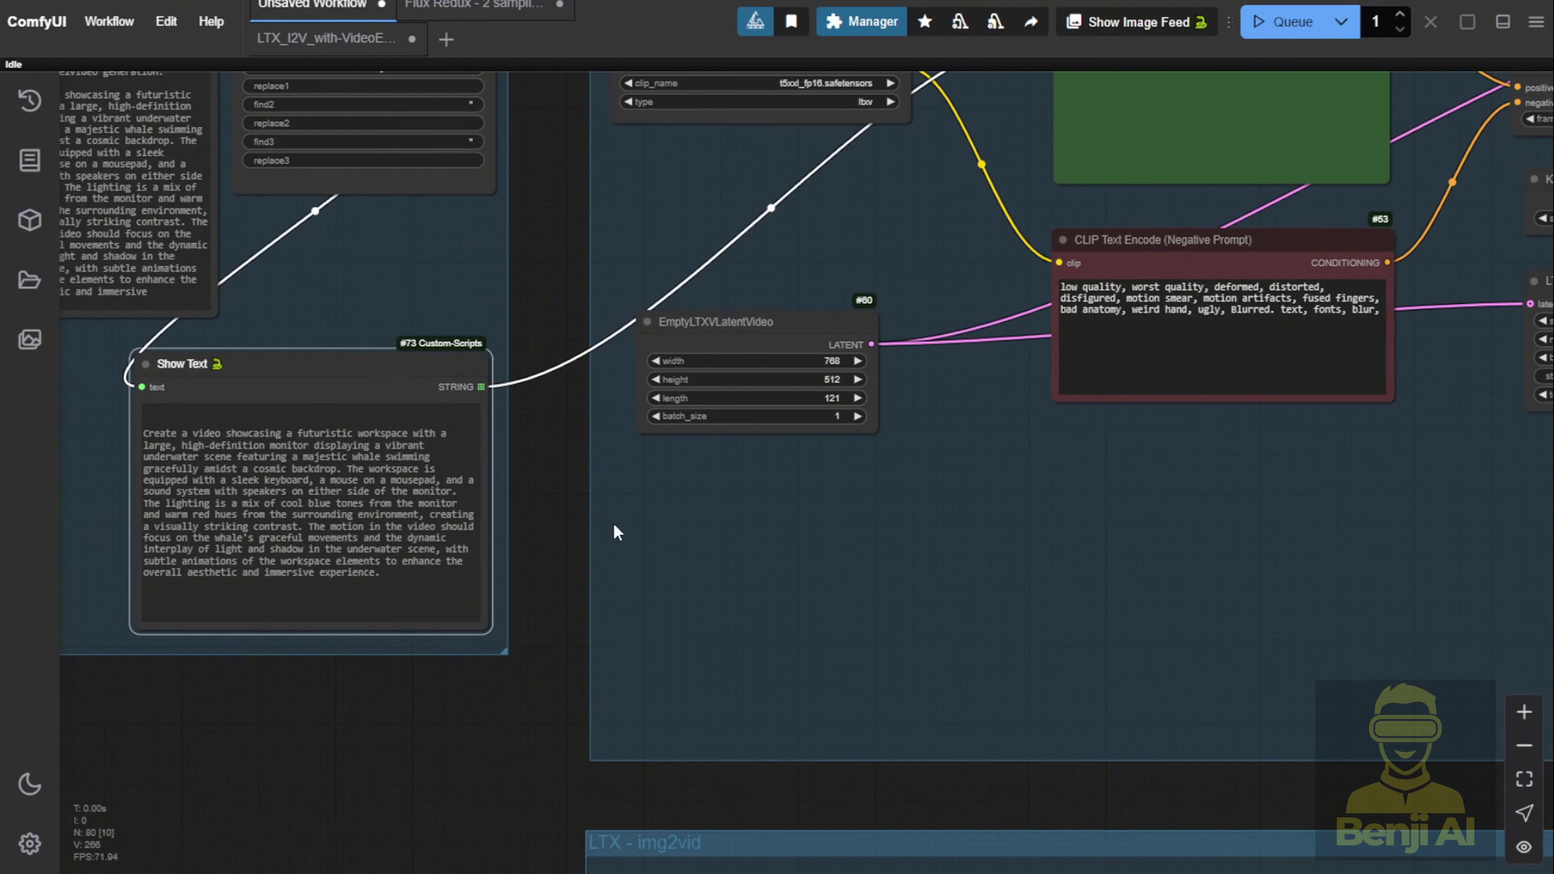
left_click_drag(1156, 597, 532, 808)
scroll(956, 791, "down", 3)
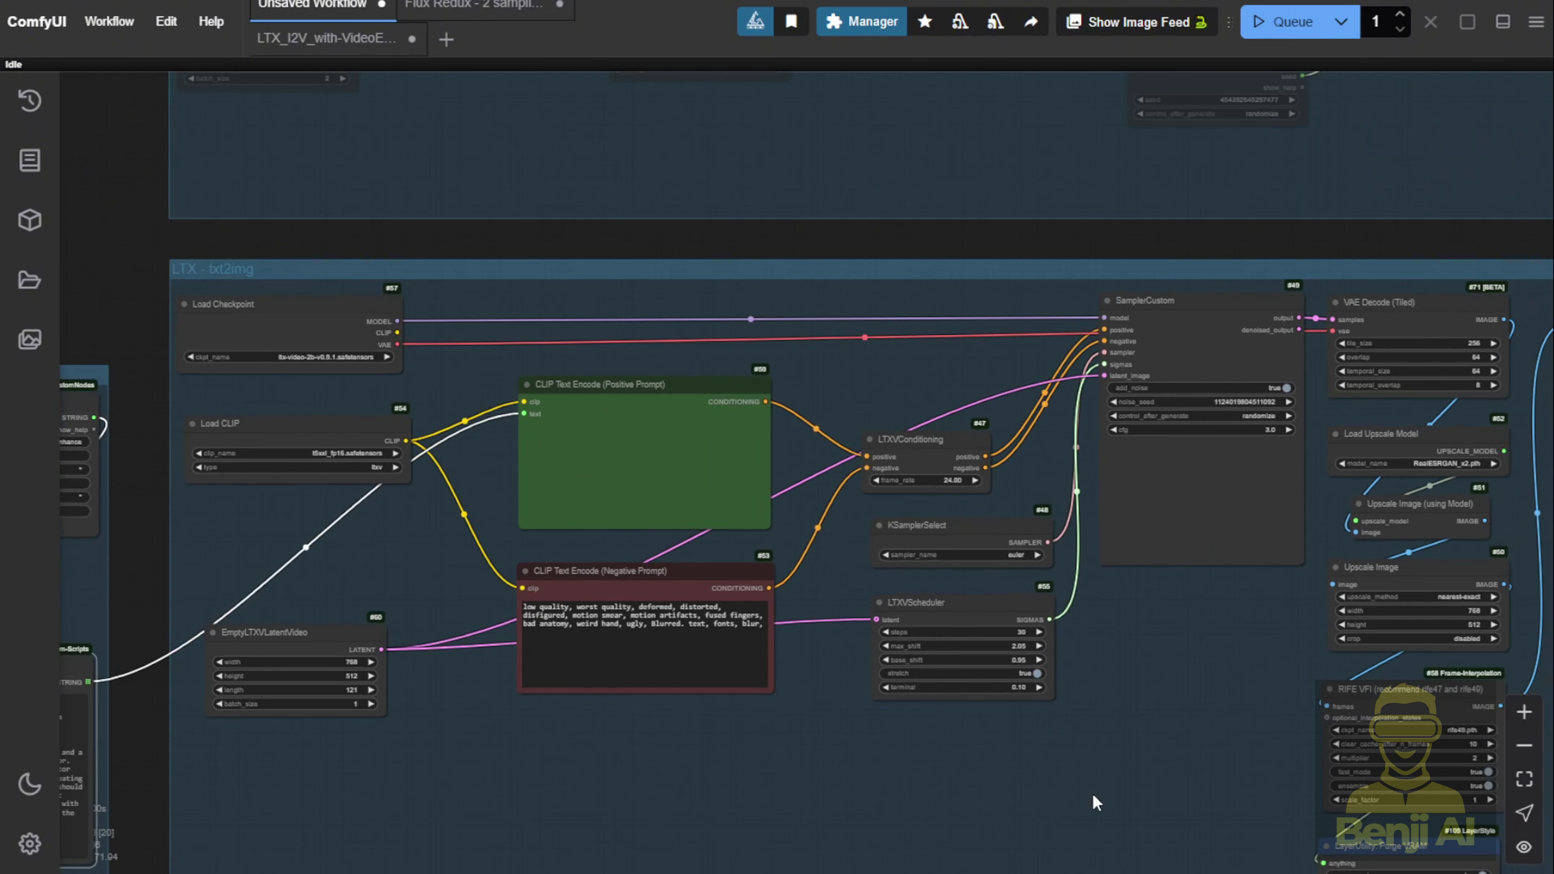
left_click_drag(1095, 803, 624, 612)
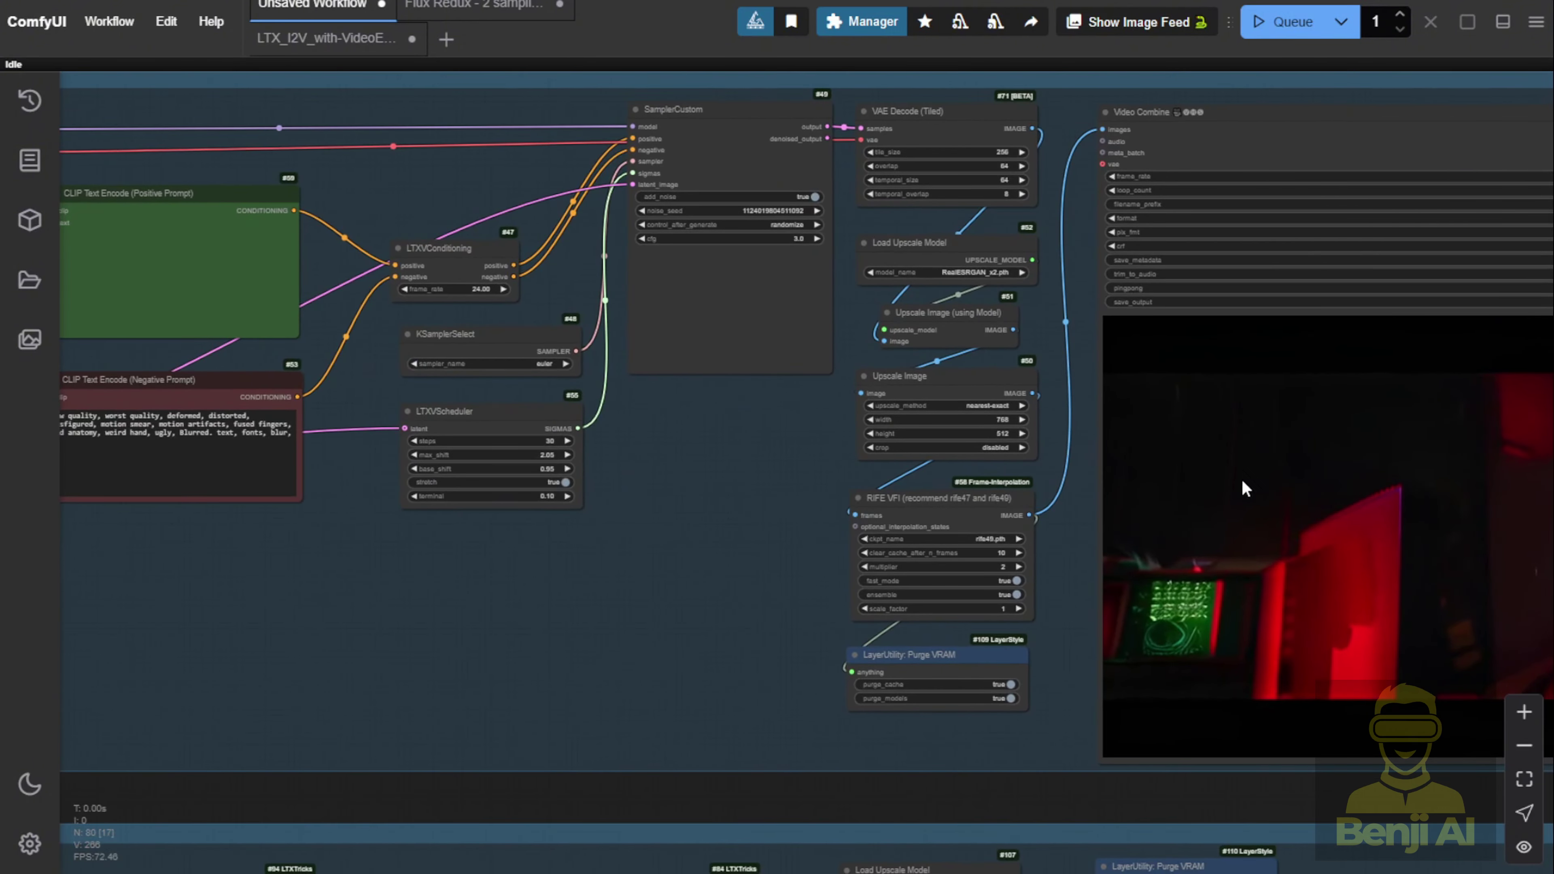
left_click_drag(1119, 549, 784, 497)
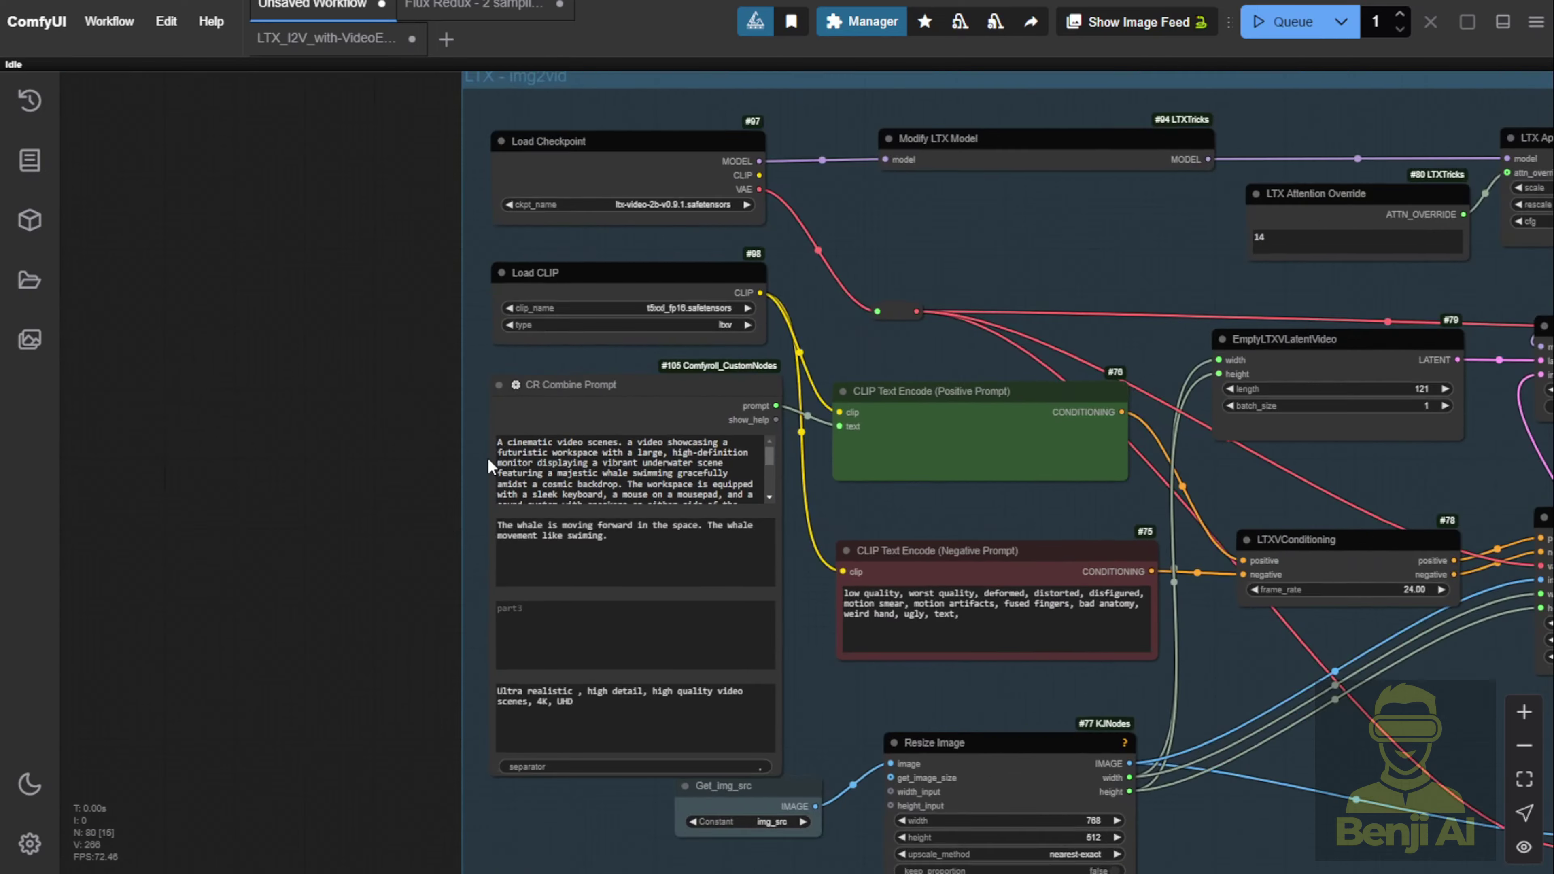
Step: Read the first text part of the CR Combine Prompt node in the "LTX - img2vid" group
scroll(575, 368, "up", 3)
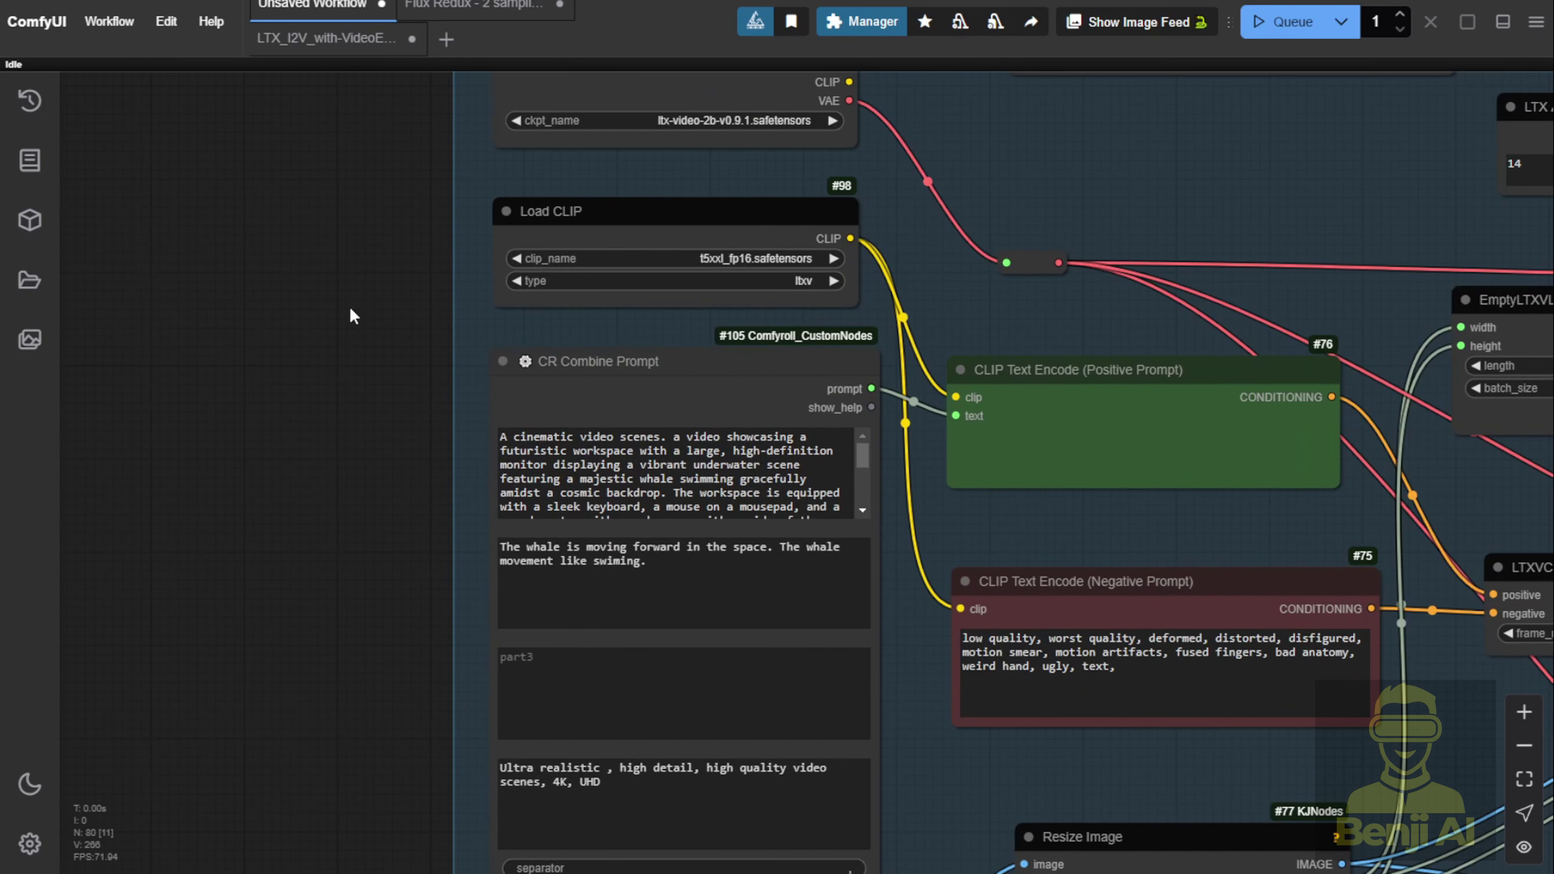
left_click_drag(536, 456, 673, 490)
scroll(673, 489, "down", 3)
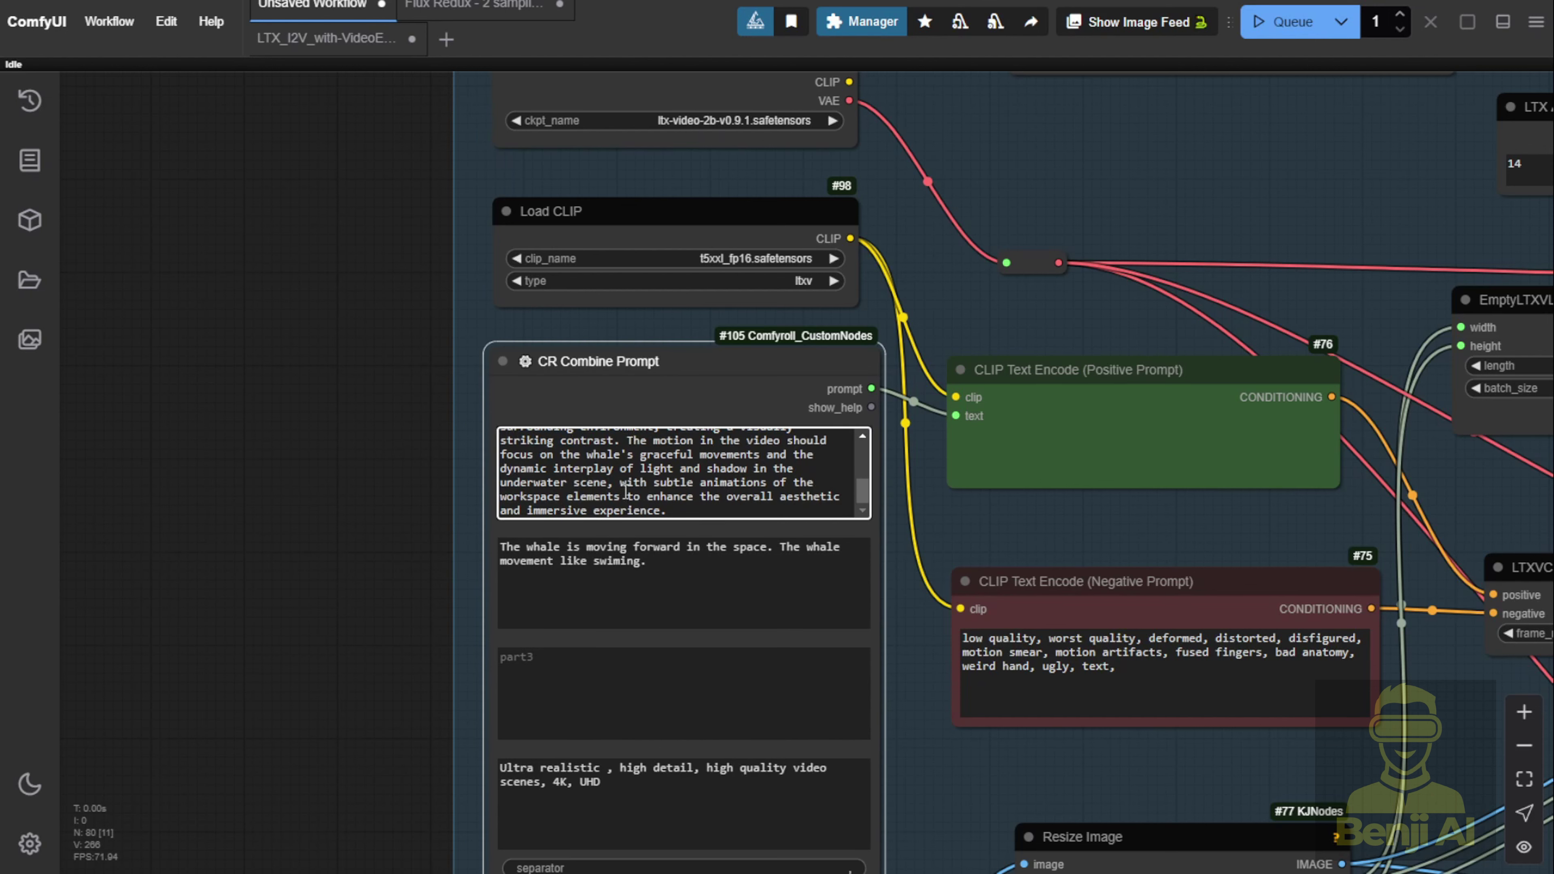
left_click_drag(672, 512, 562, 458)
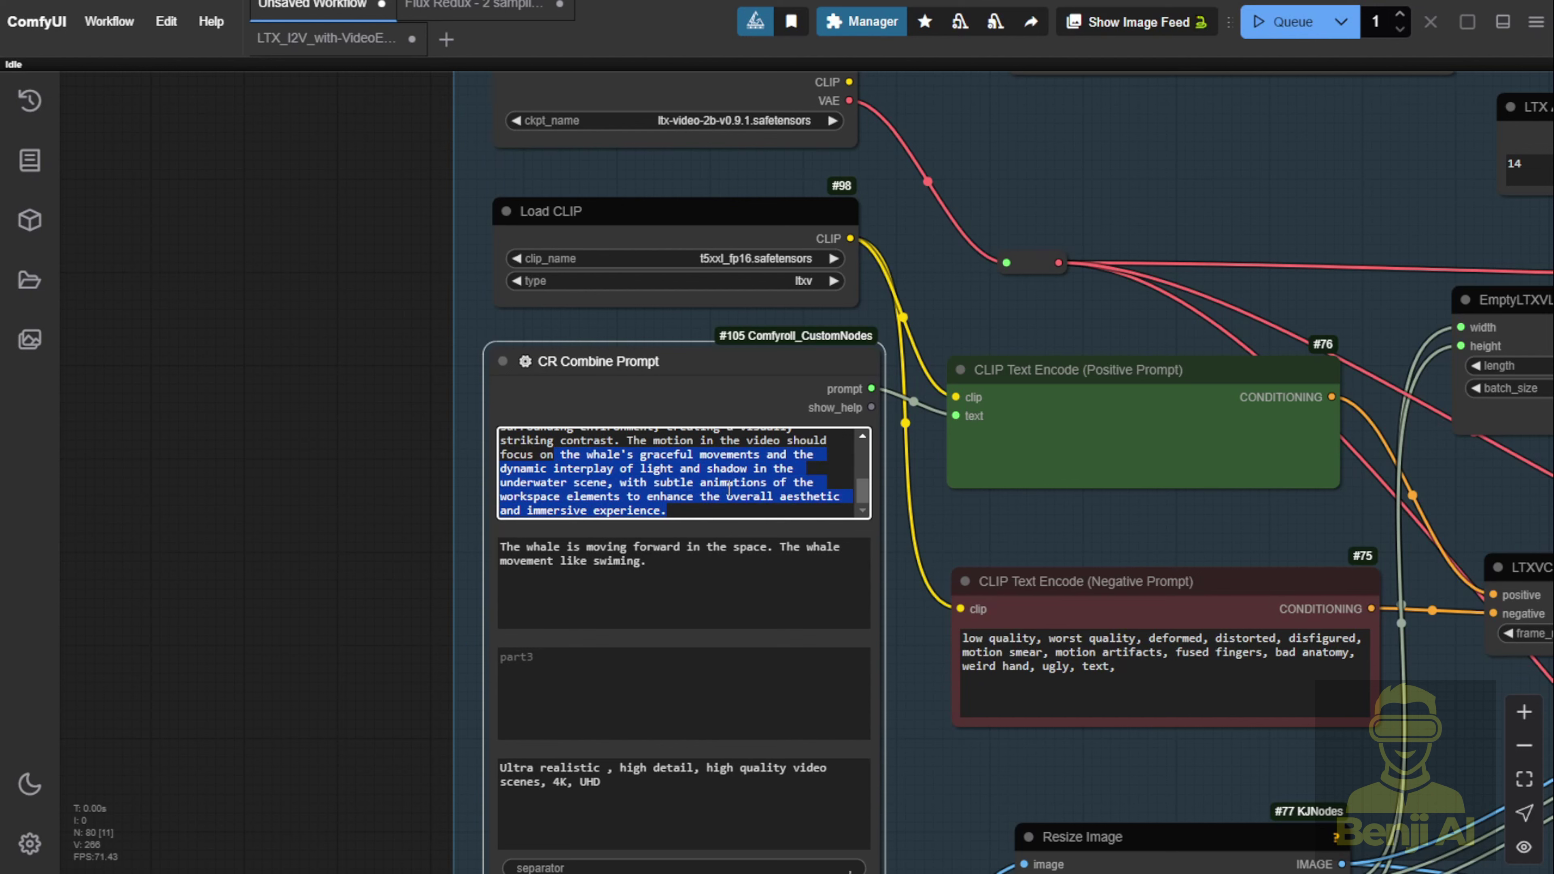
scroll(728, 508, "up", 5)
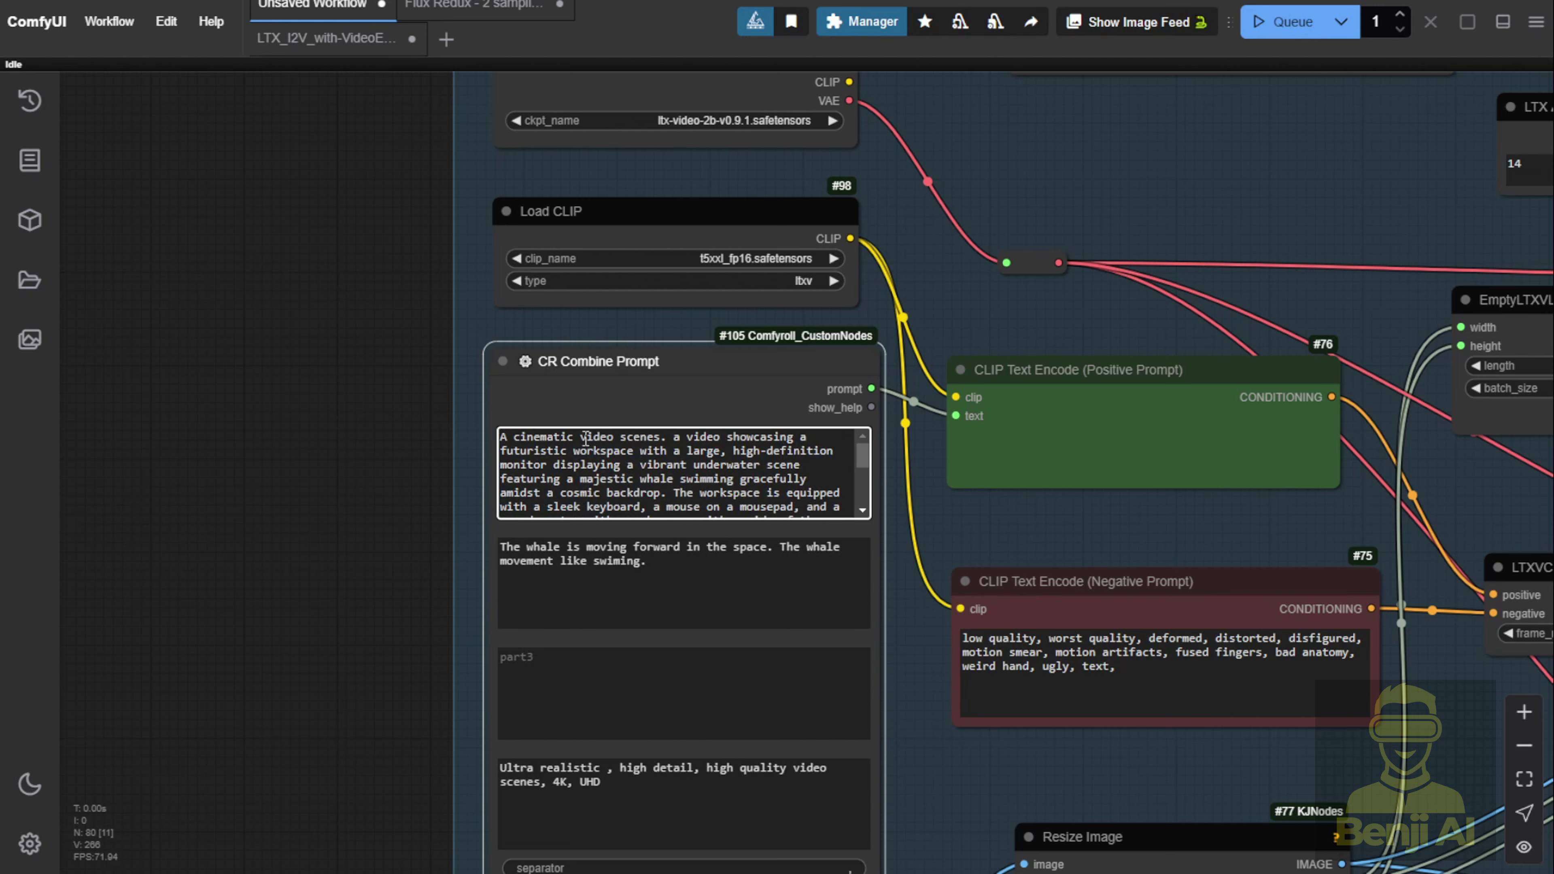
Step: Read the remaining text parts of the CR Combine Prompt node, look at the whale source image, and play a generated whale video
scroll(591, 453, "down", 5)
left_click_drag(403, 597, 318, 447)
scroll(318, 447, "up", 4)
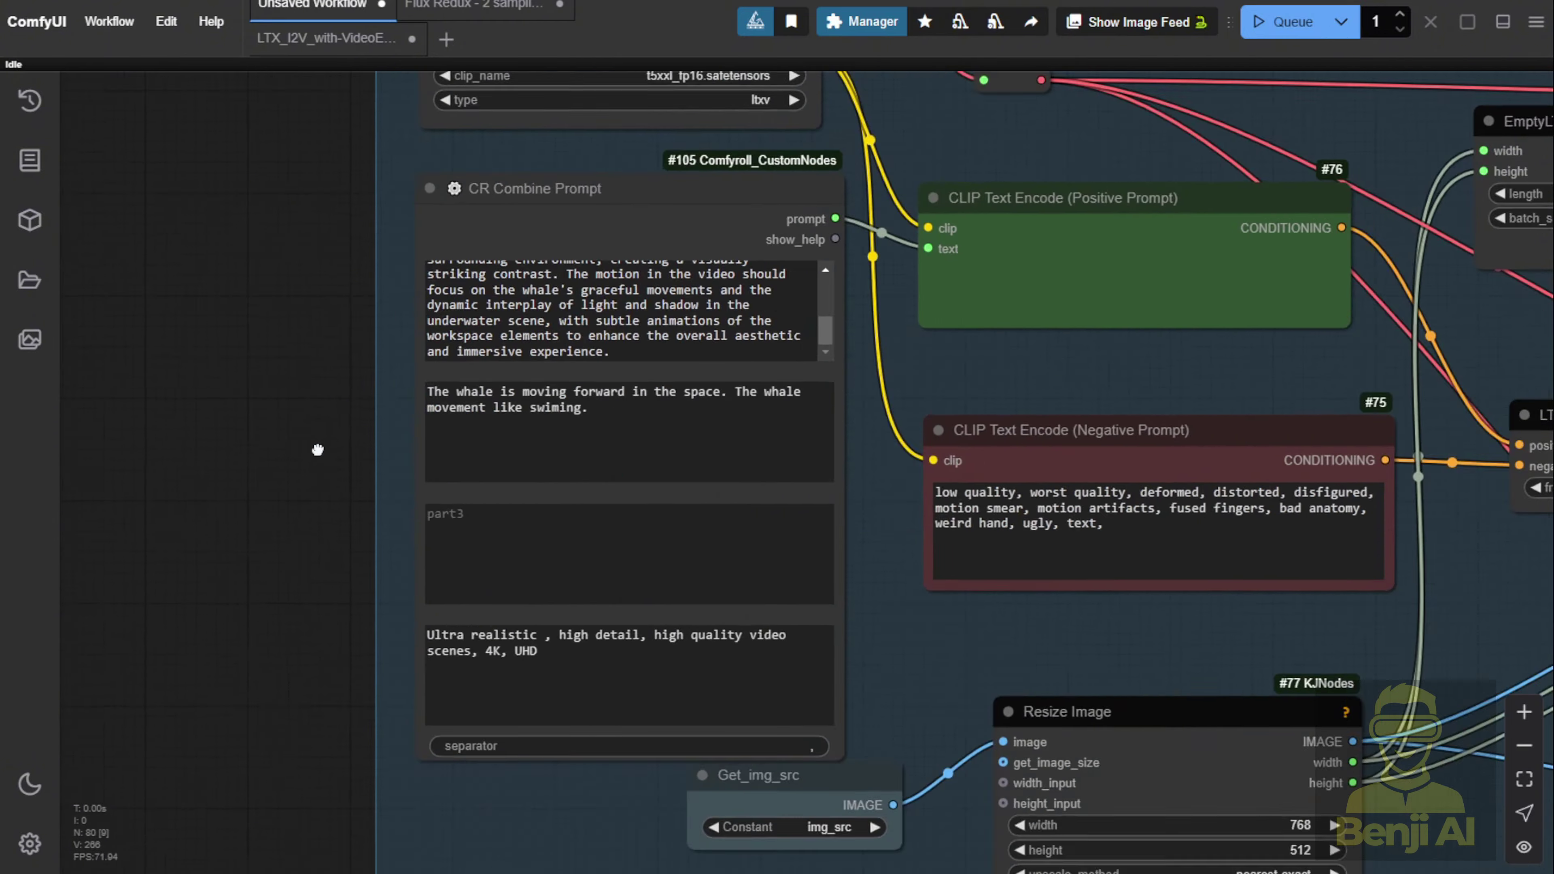
left_click_drag(686, 392, 427, 368)
scroll(767, 374, "down", 5)
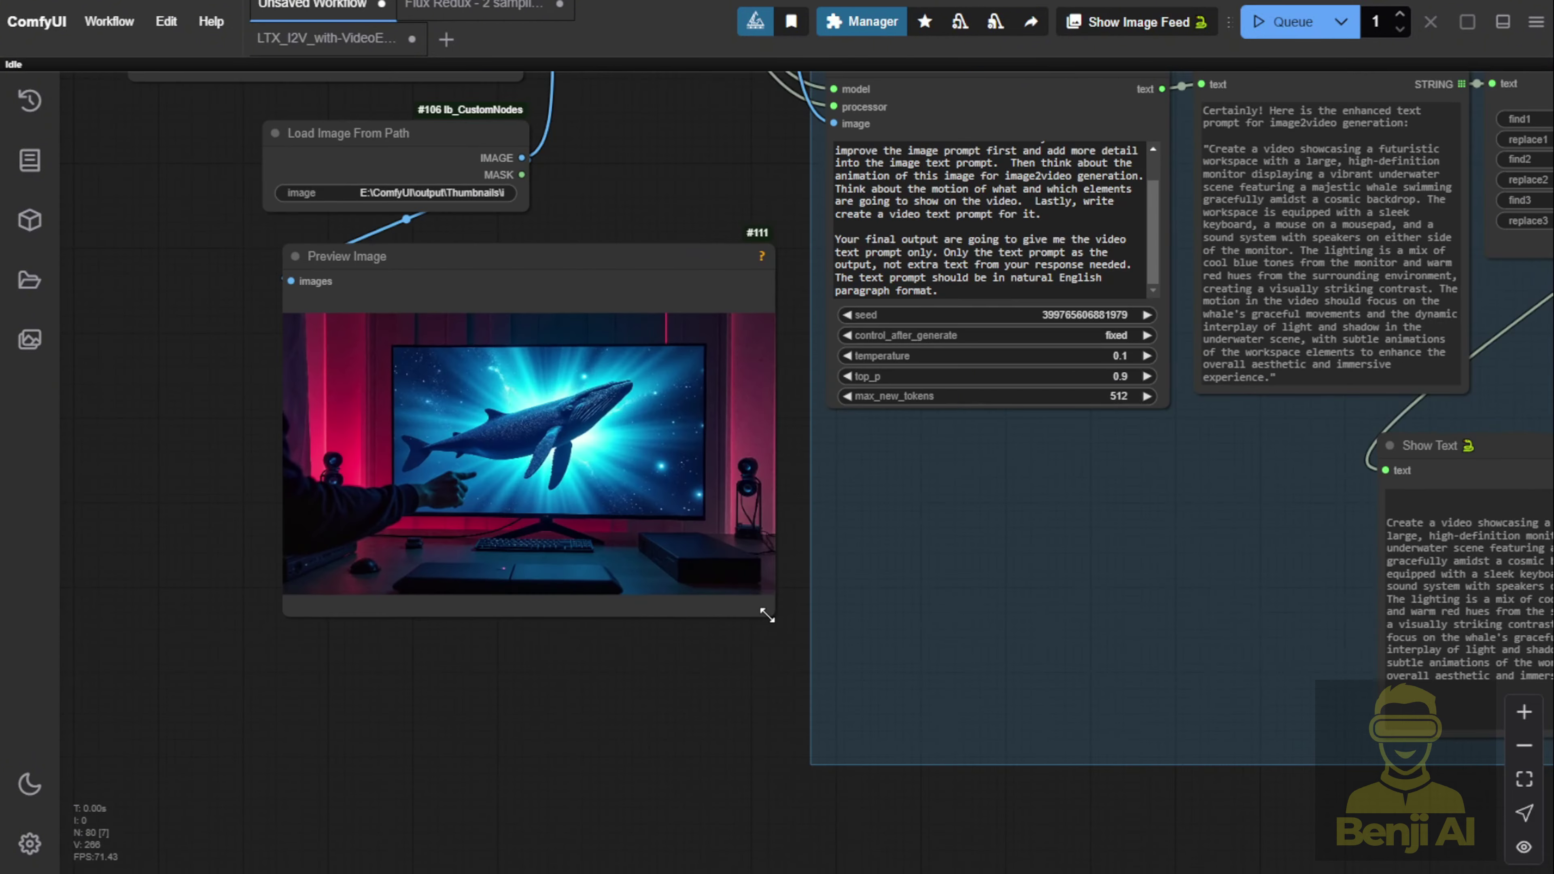
scroll(459, 374, "up", 4)
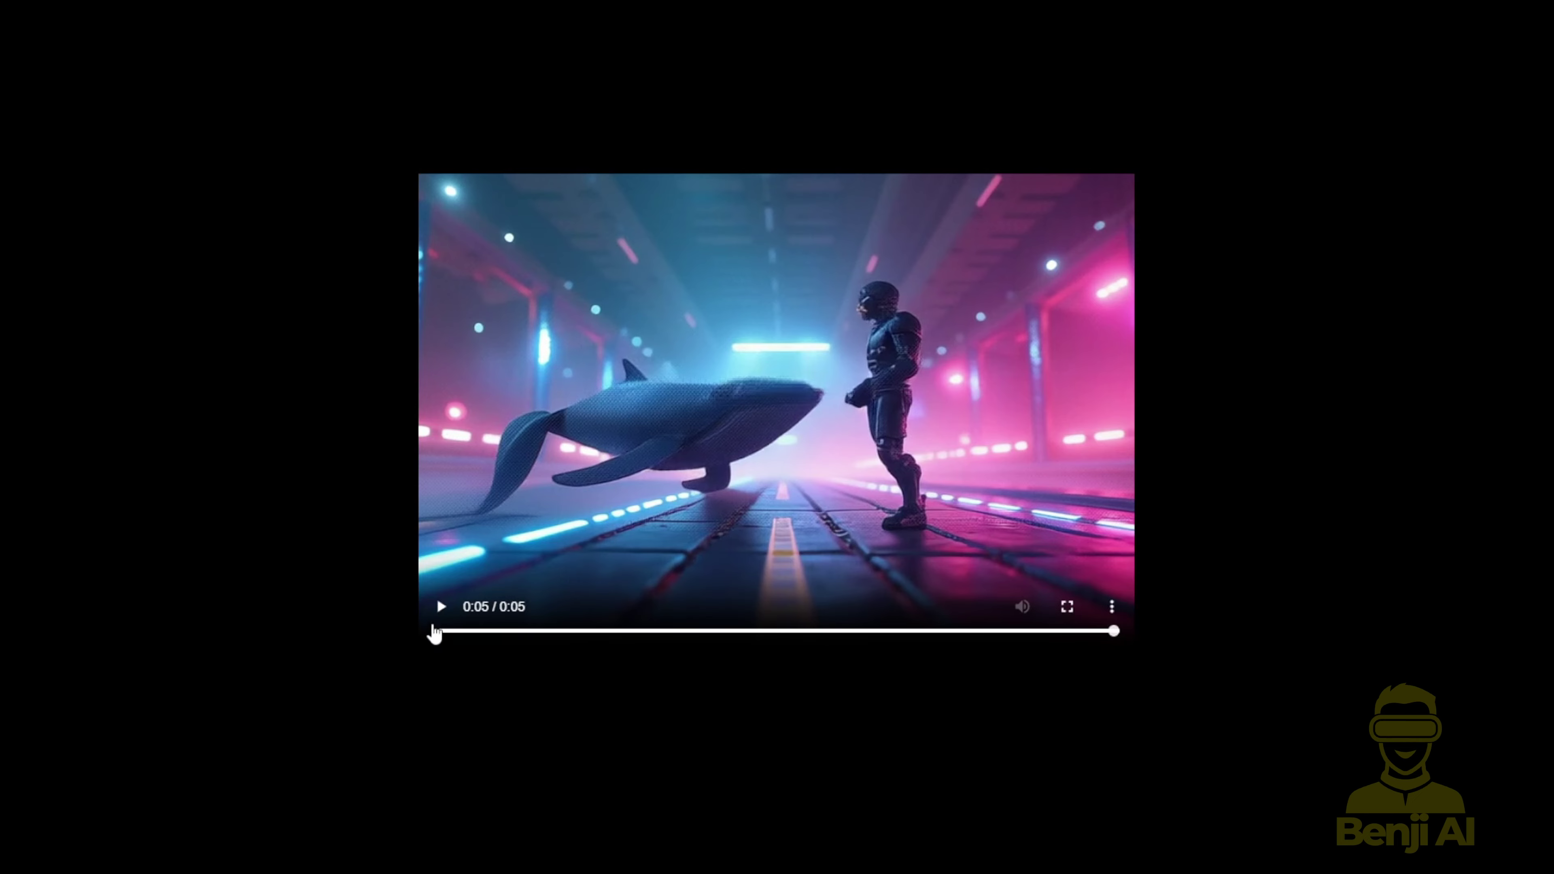
left_click(443, 611)
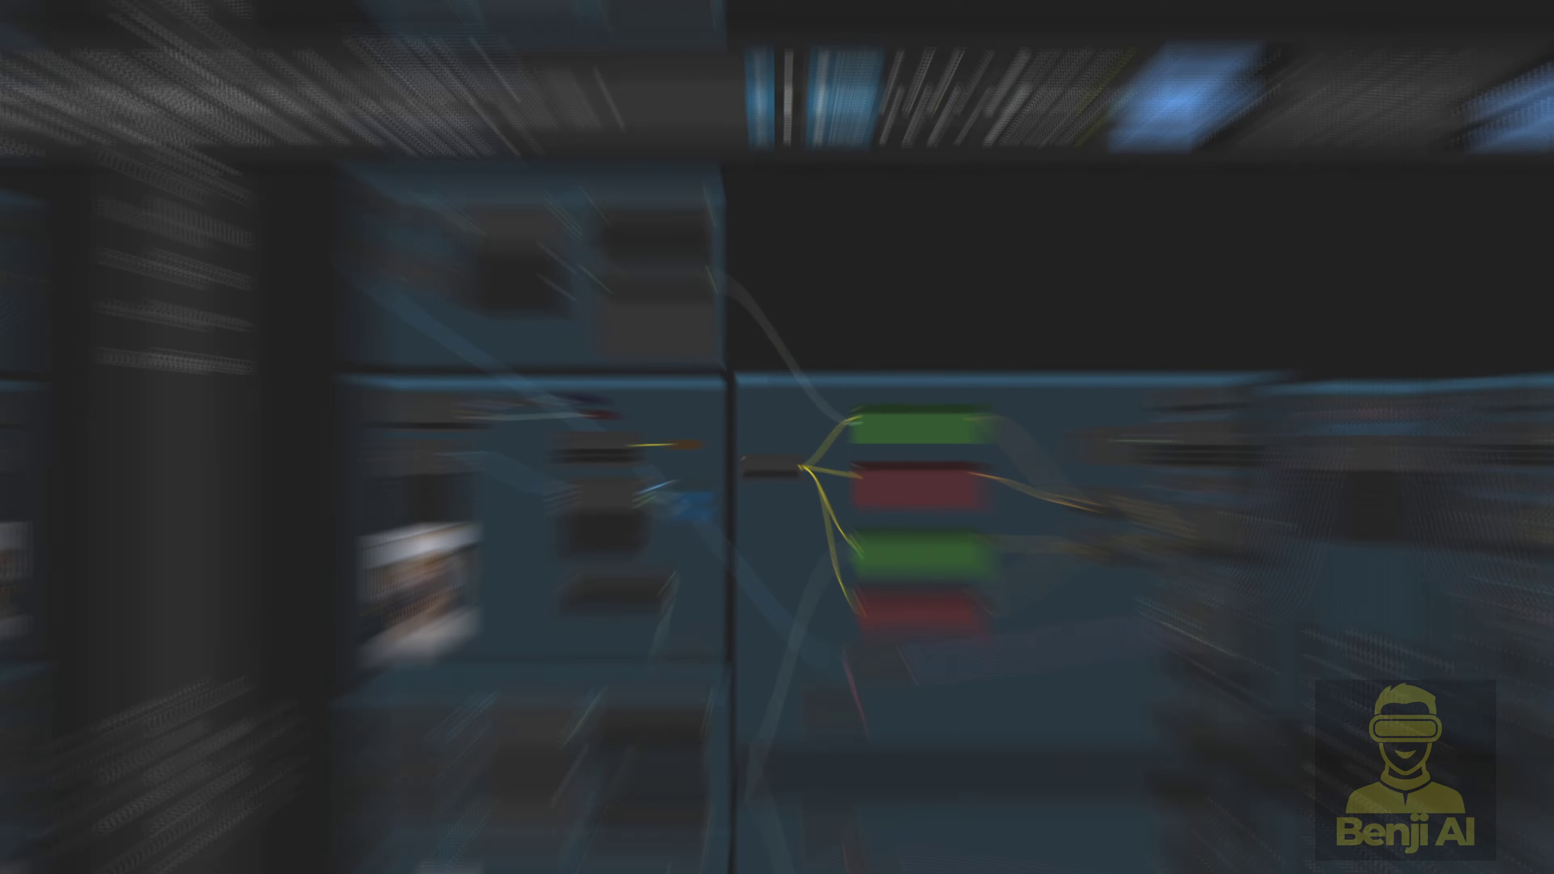
Step: Examine the Sampling group of the ltx_v2v-flow_edit workflow, including its text encoders, LTXVConditioning nodes and LTX Flow Edit CFG Guider
scroll(867, 198, "up", 7)
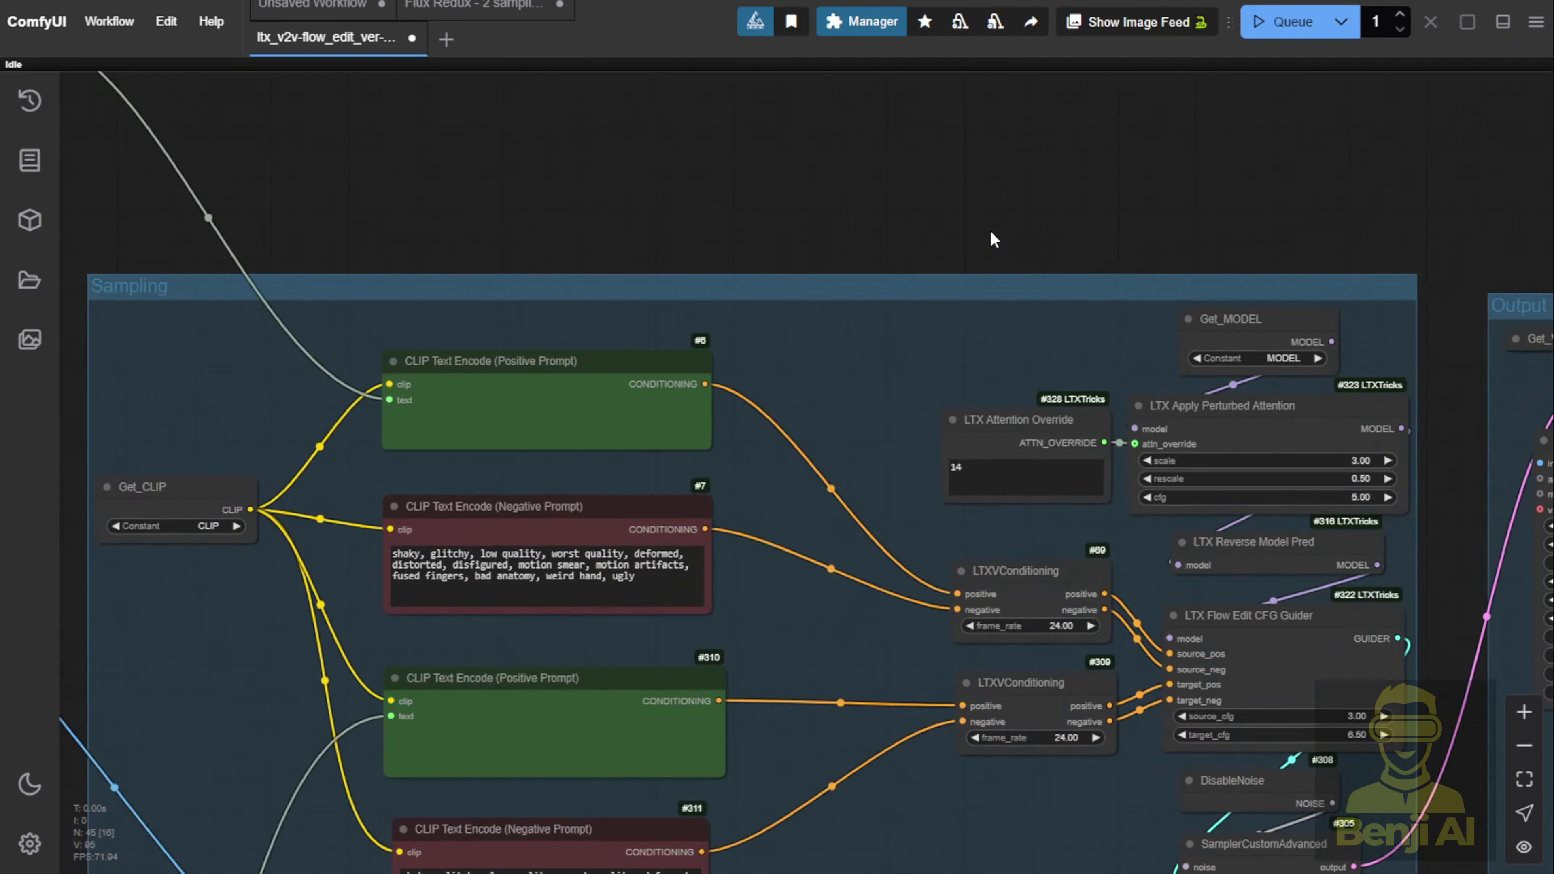
left_click_drag(1028, 351, 816, 99)
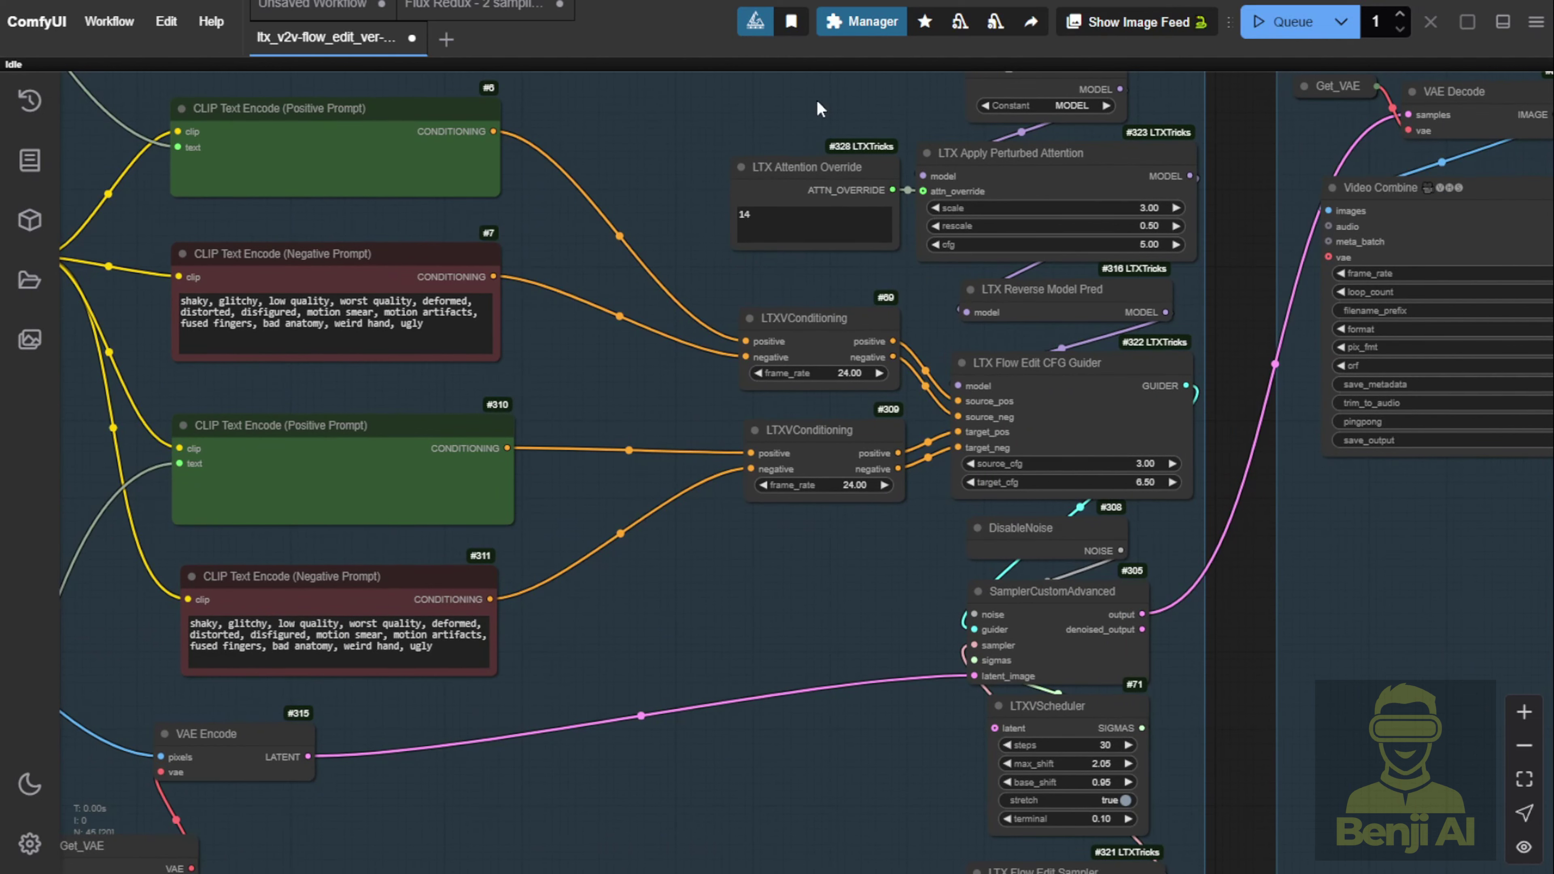
left_click_drag(666, 208, 547, 196)
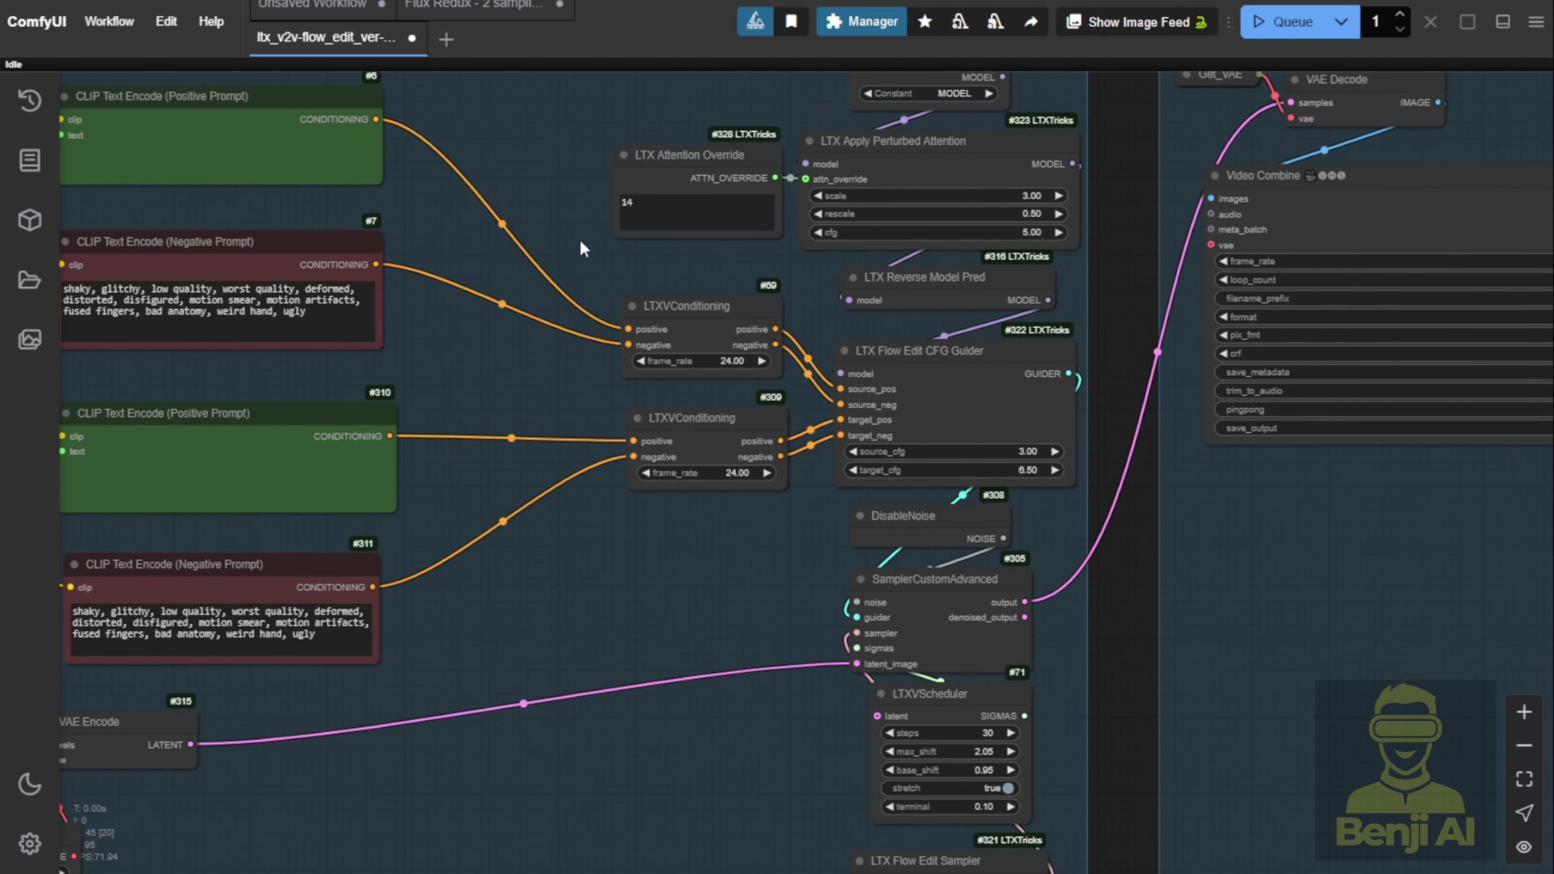
left_click_drag(679, 144, 687, 284)
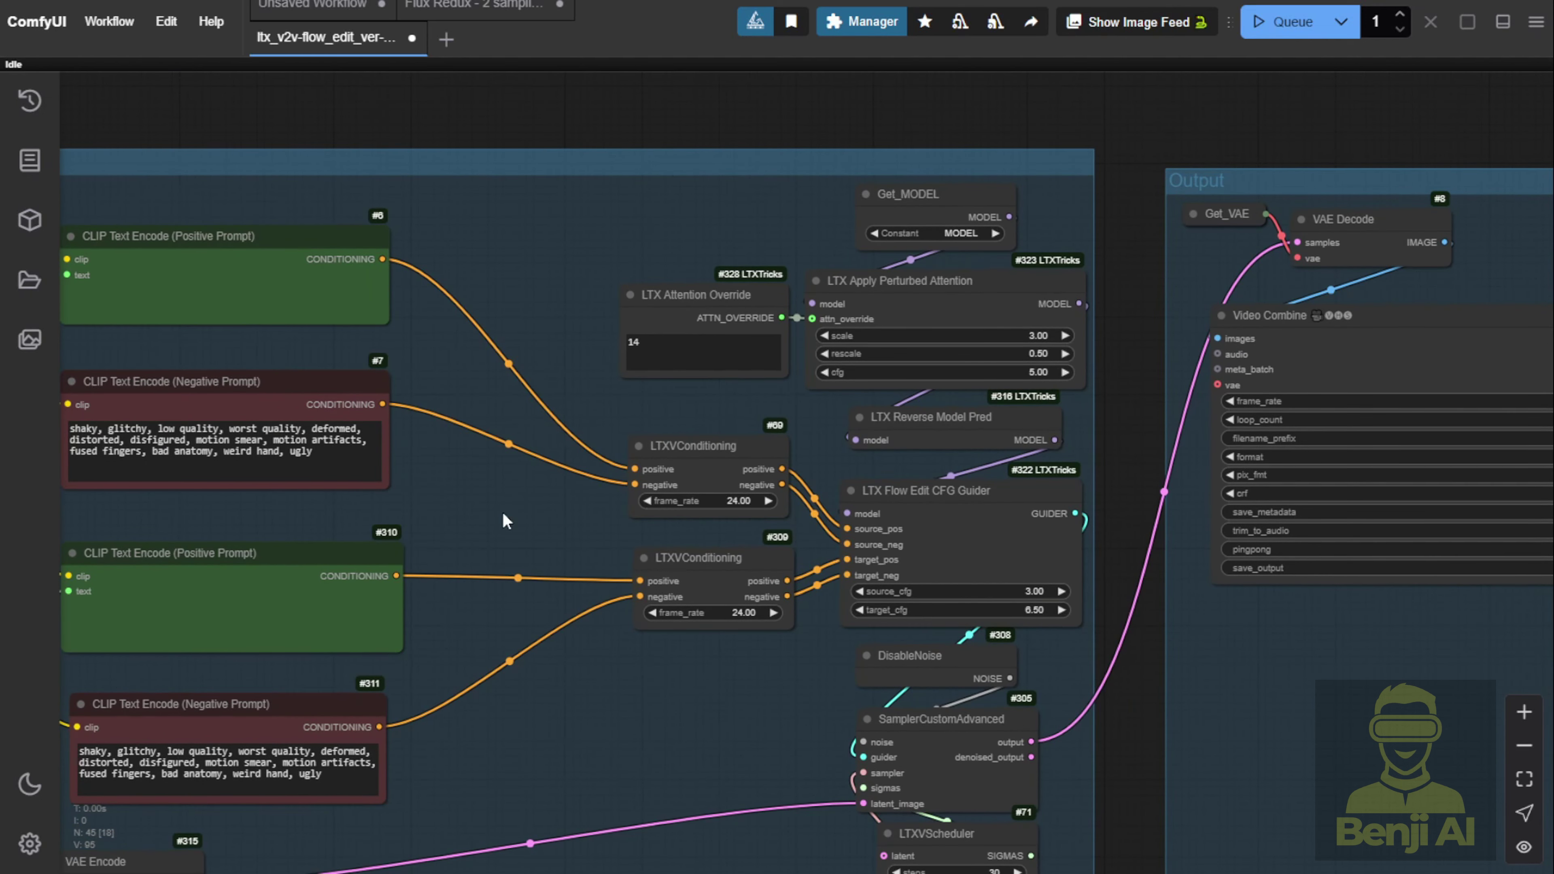
scroll(930, 528, "up", 7)
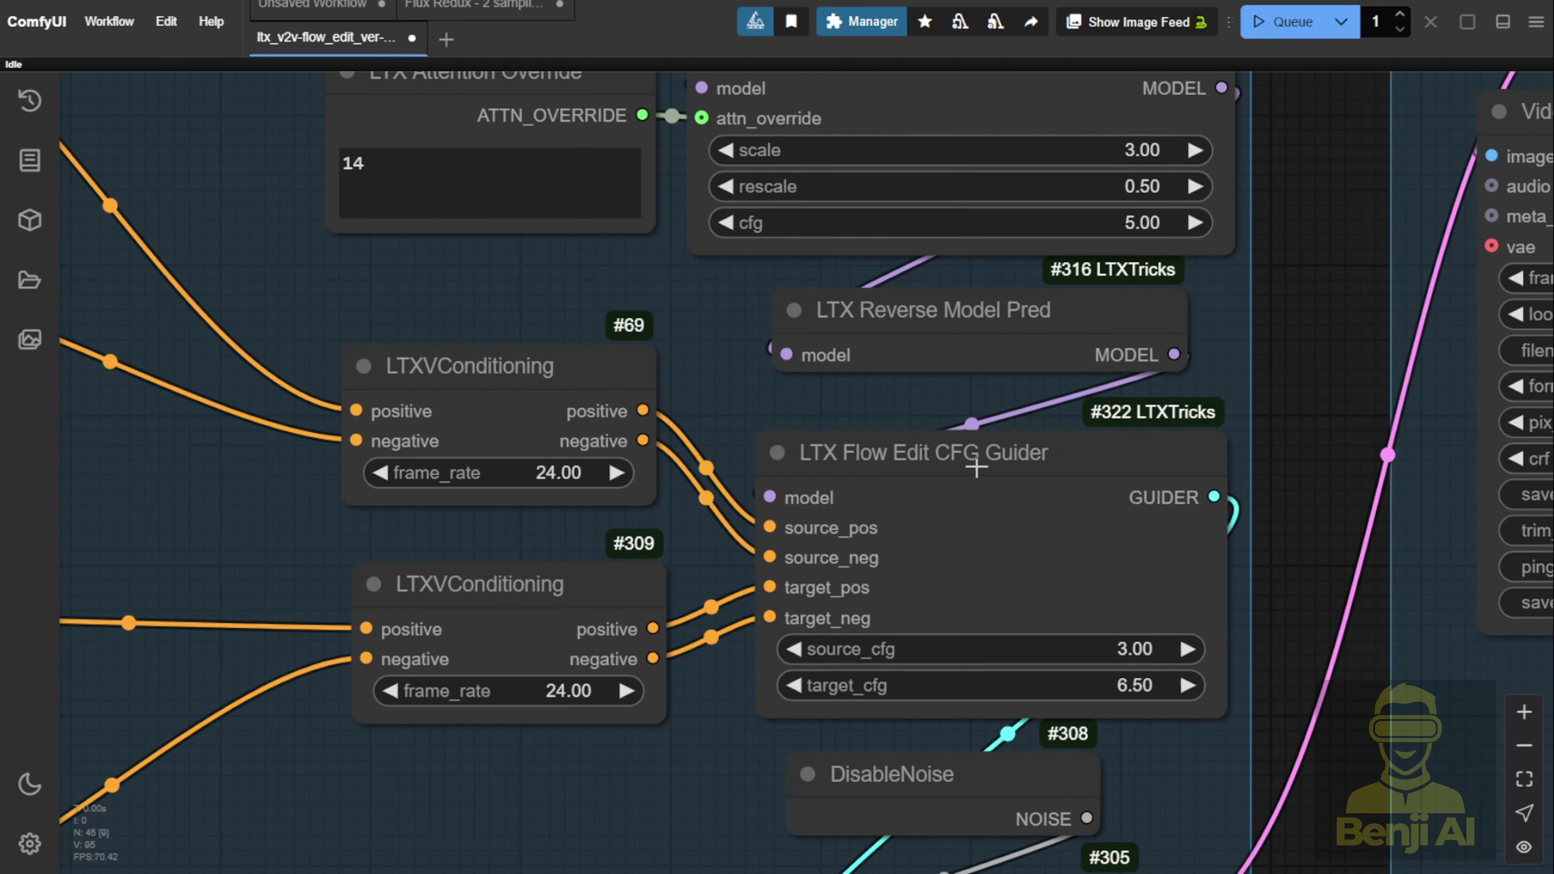
scroll(427, 459, "down", 8)
left_click_drag(314, 515, 1447, 393)
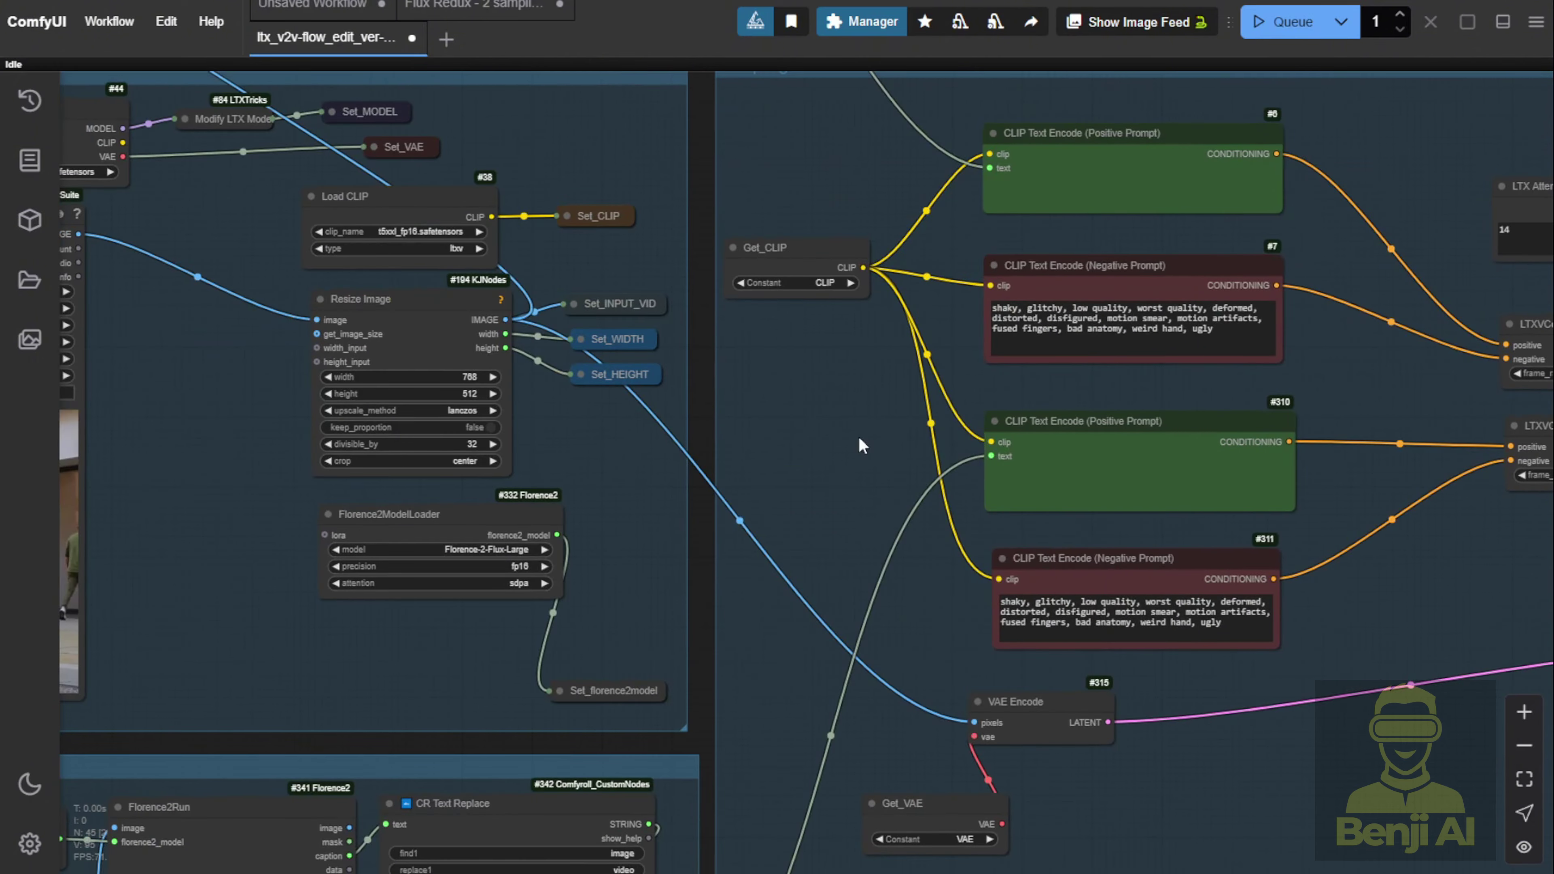
Step: Examine the Florence2Run captioning group, the loaded video of the walking woman and the Florence2ModelLoader node
left_click_drag(818, 431, 1075, 464)
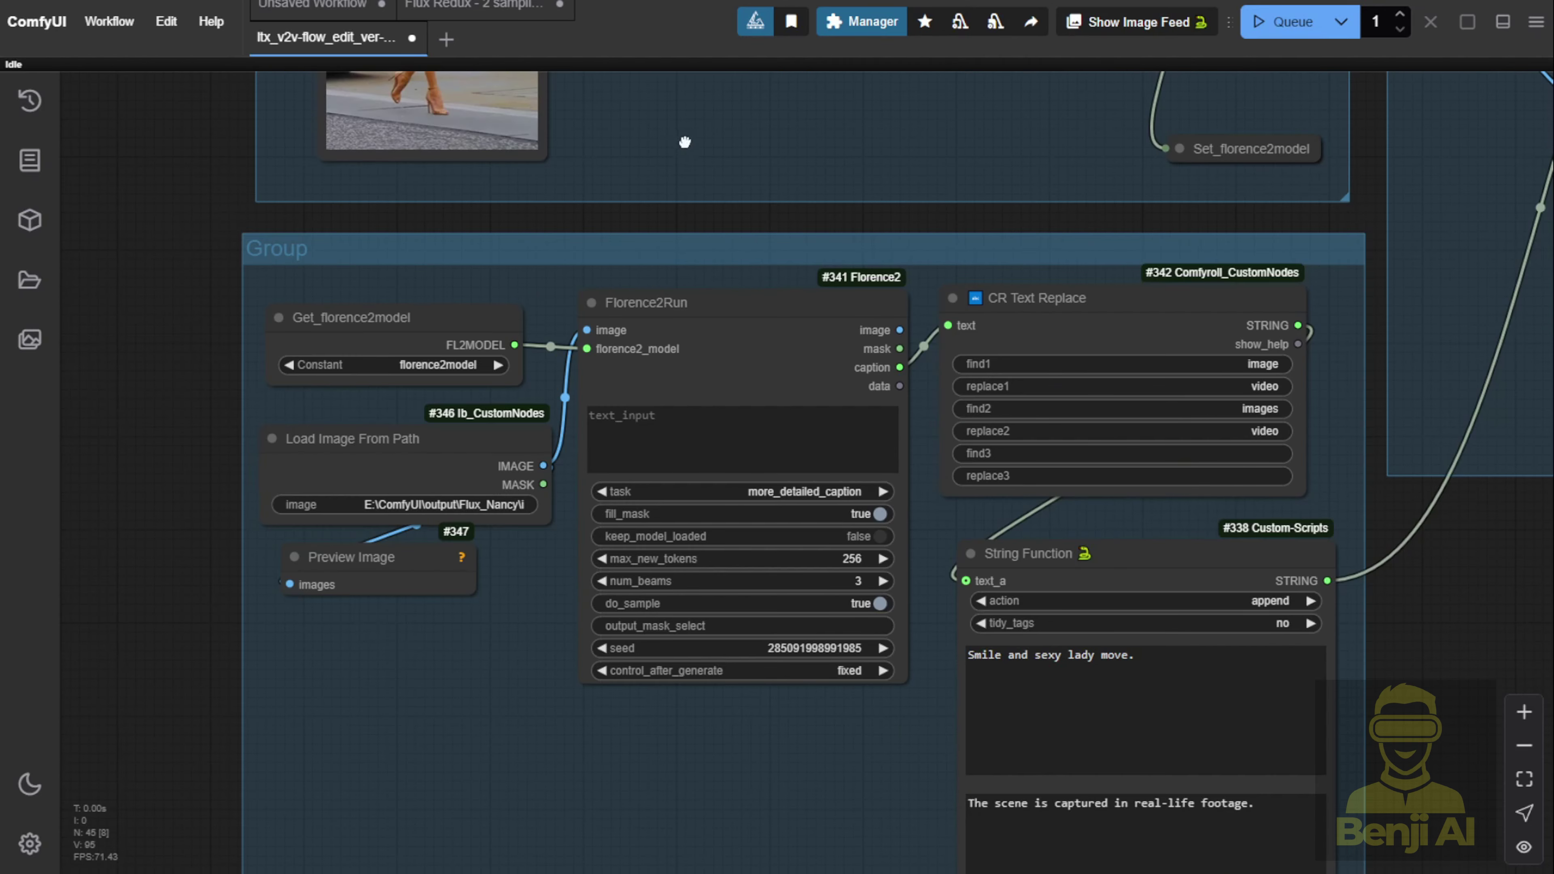
left_click_drag(684, 142, 737, 519)
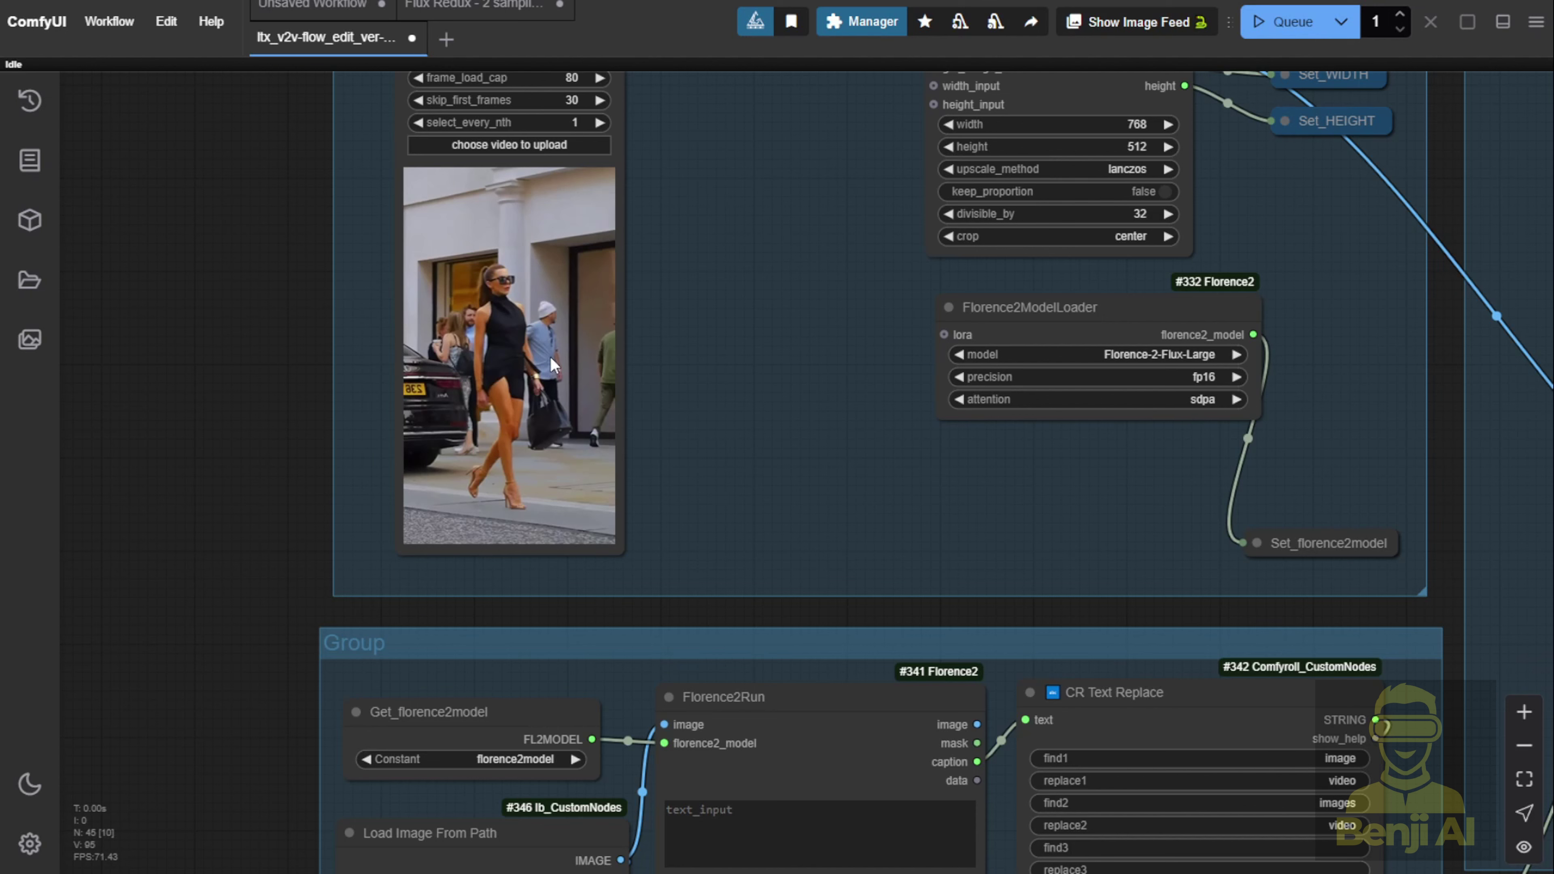
scroll(639, 420, "down", 7)
scroll(683, 430, "up", 4)
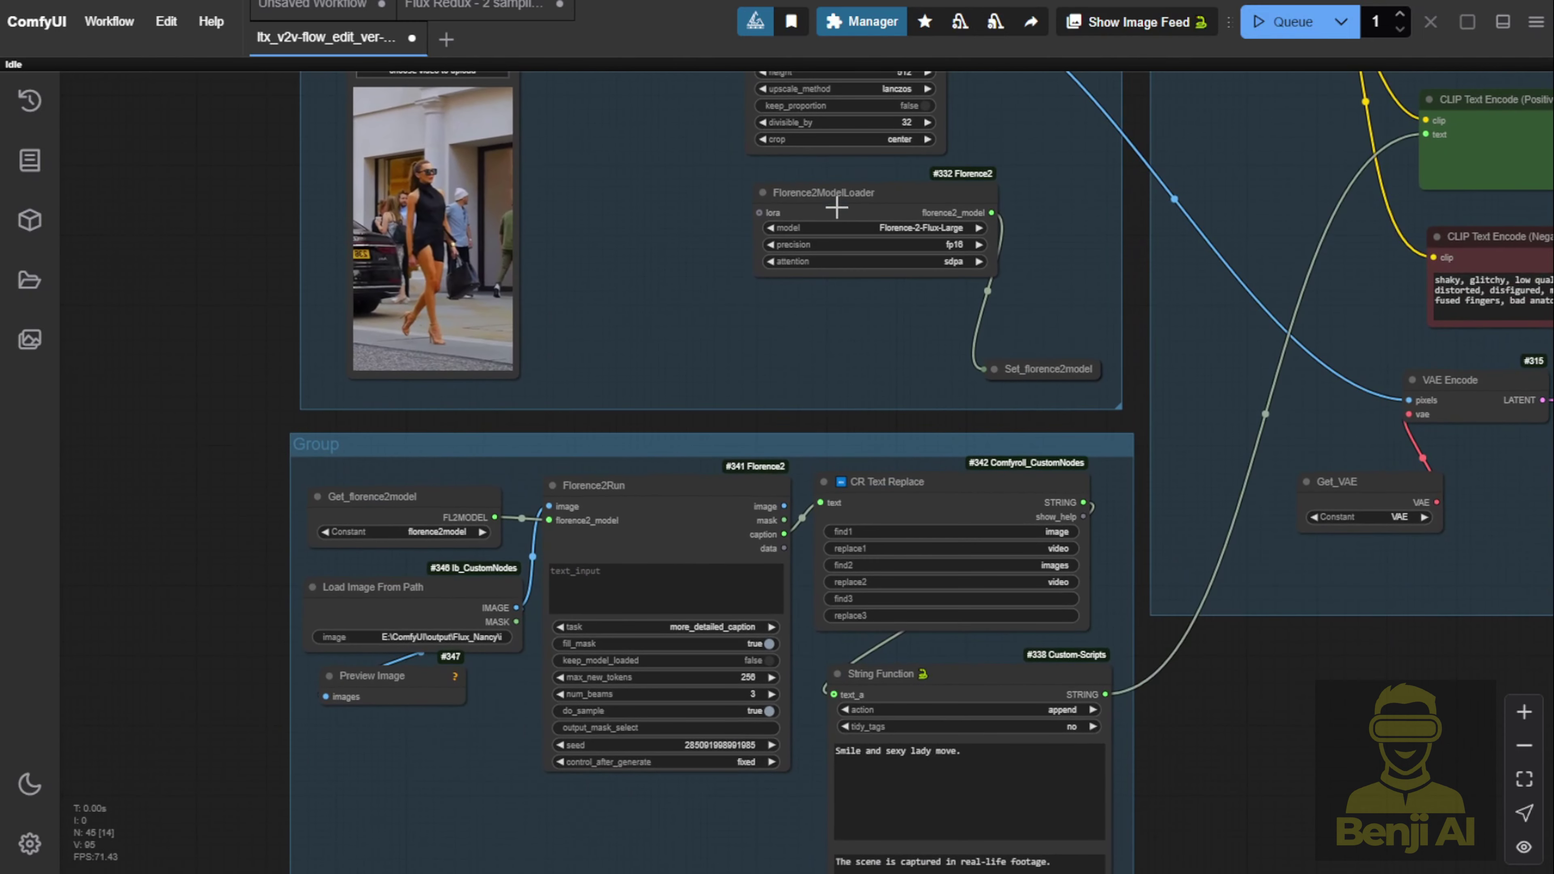
left_click_drag(837, 208, 716, 276)
scroll(1007, 339, "up", 4)
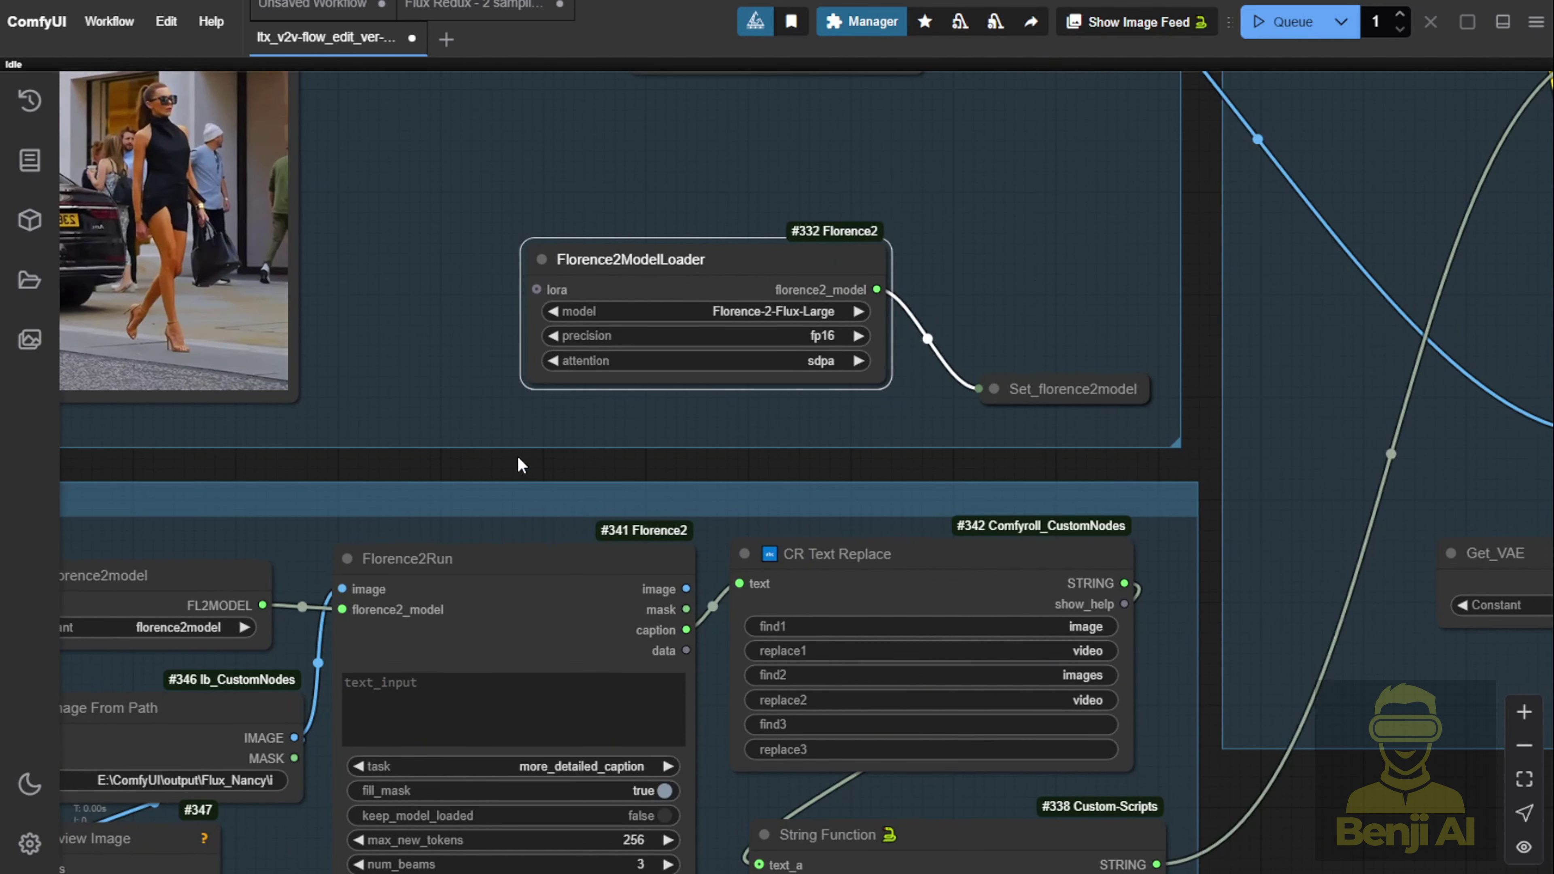
Step: Copy the Janus Image Understanding node from the Unsaved Workflow's "img2txt - video prompt" group into the Florence2 group of the ltx_v2v-flow_edit workflow
left_click(306, 6)
scroll(592, 222, "up", 2)
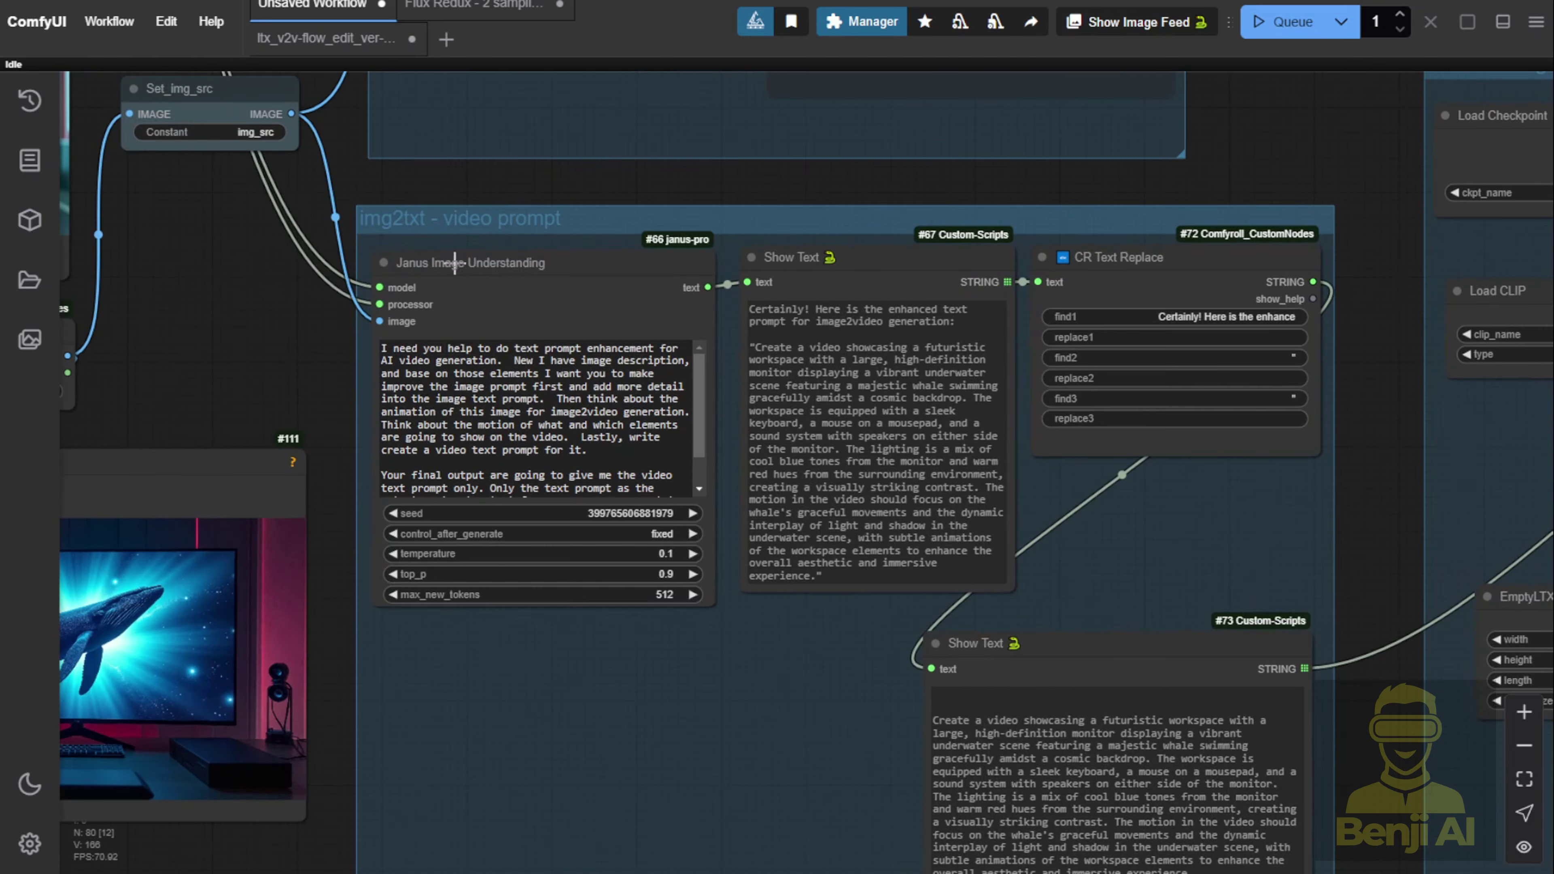
left_click(330, 39)
scroll(432, 423, "up", 3)
key("ctrl+v")
left_click_drag(361, 781, 543, 324)
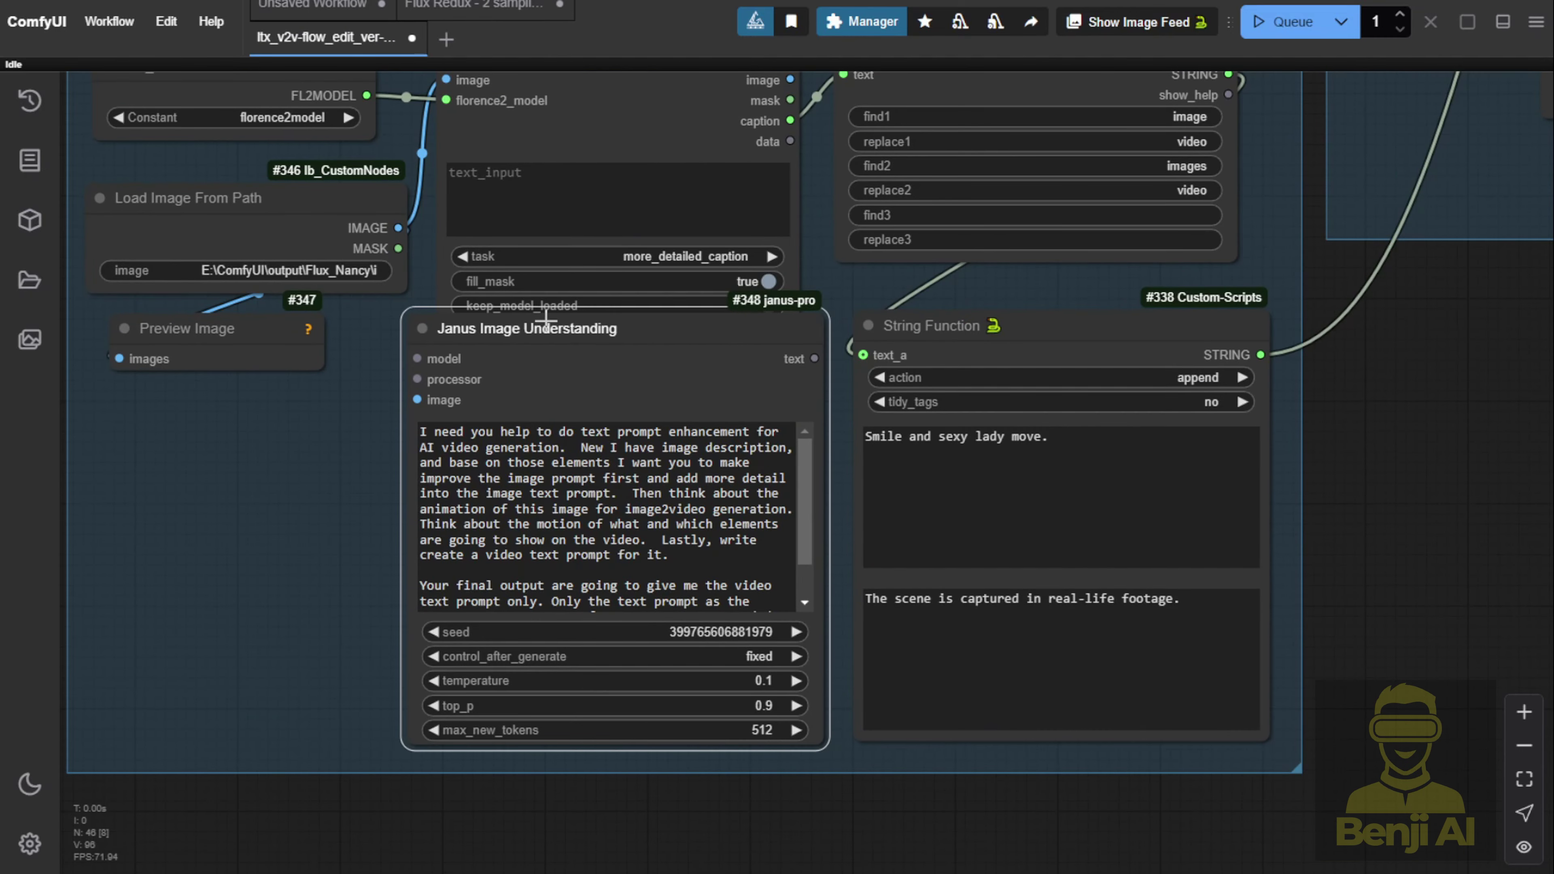
left_click_drag(368, 343, 367, 492)
Step: Connect the Janus Image Understanding text output to the CR Text Replace text input in place of the Florence2Run caption
left_click(506, 214)
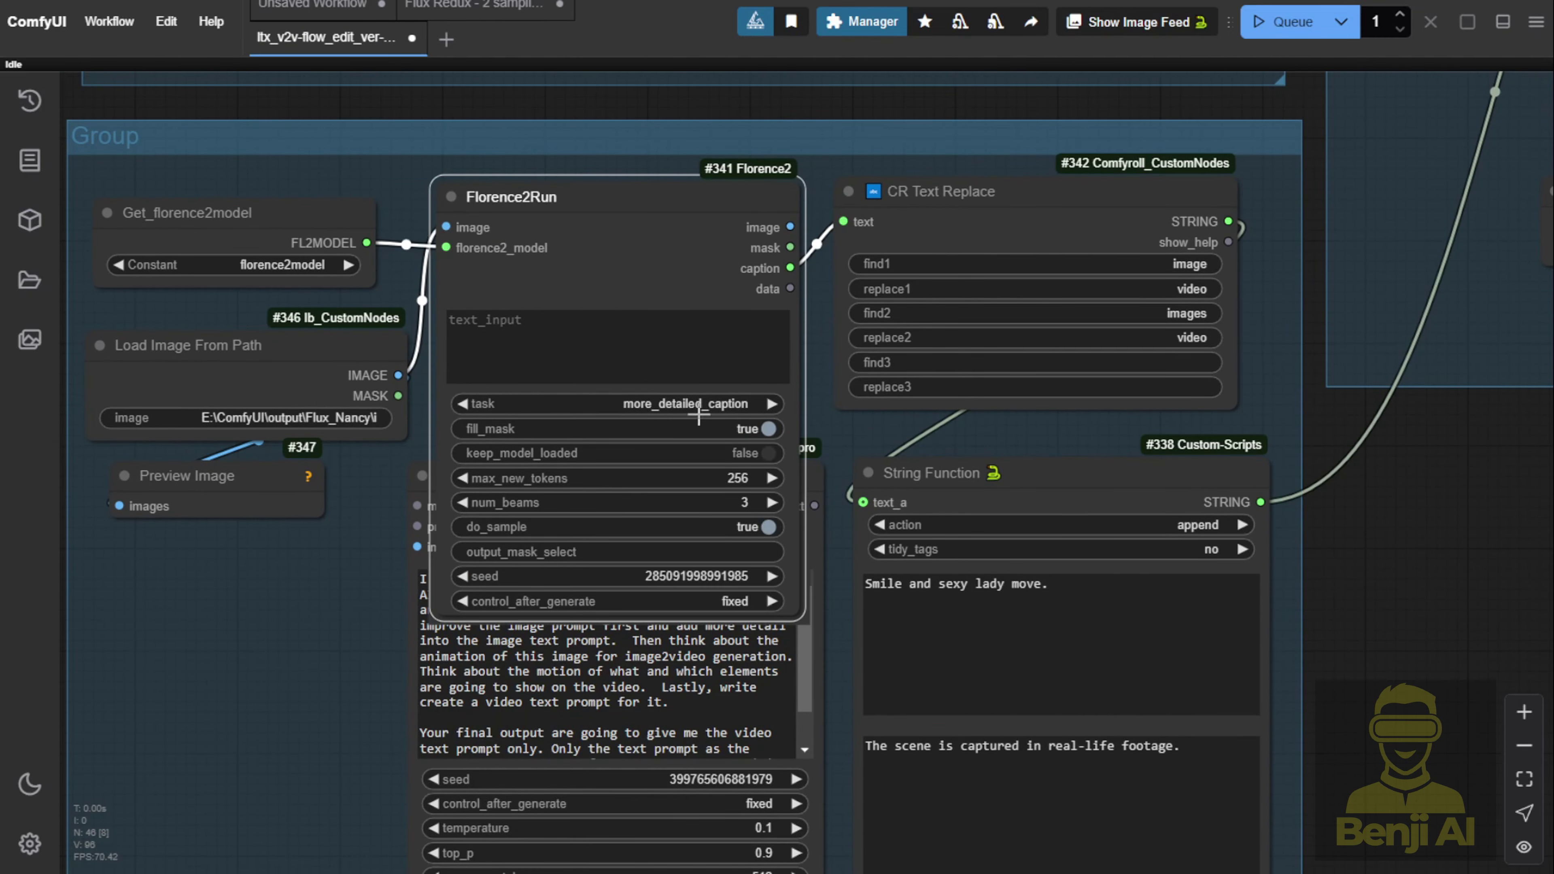
left_click(407, 602)
left_click_drag(815, 506, 843, 222)
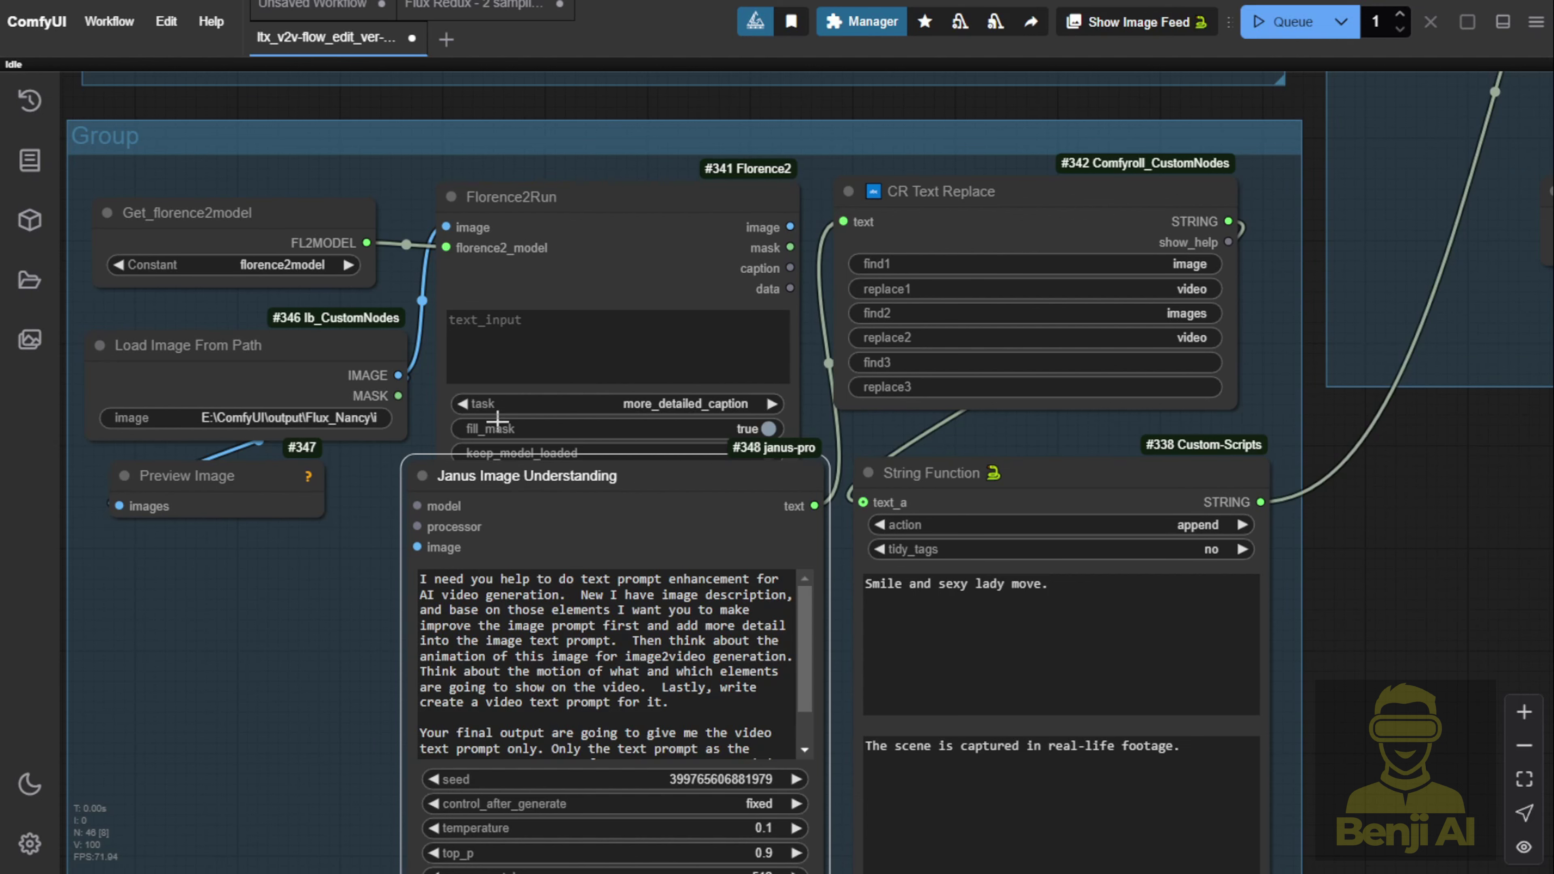
Step: Delete the Florence2Run node and move the Load Image From Path and Preview Image nodes lower in the group
left_click(542, 202)
left_click(298, 211)
left_click(621, 212)
key("Delete")
left_click(312, 214)
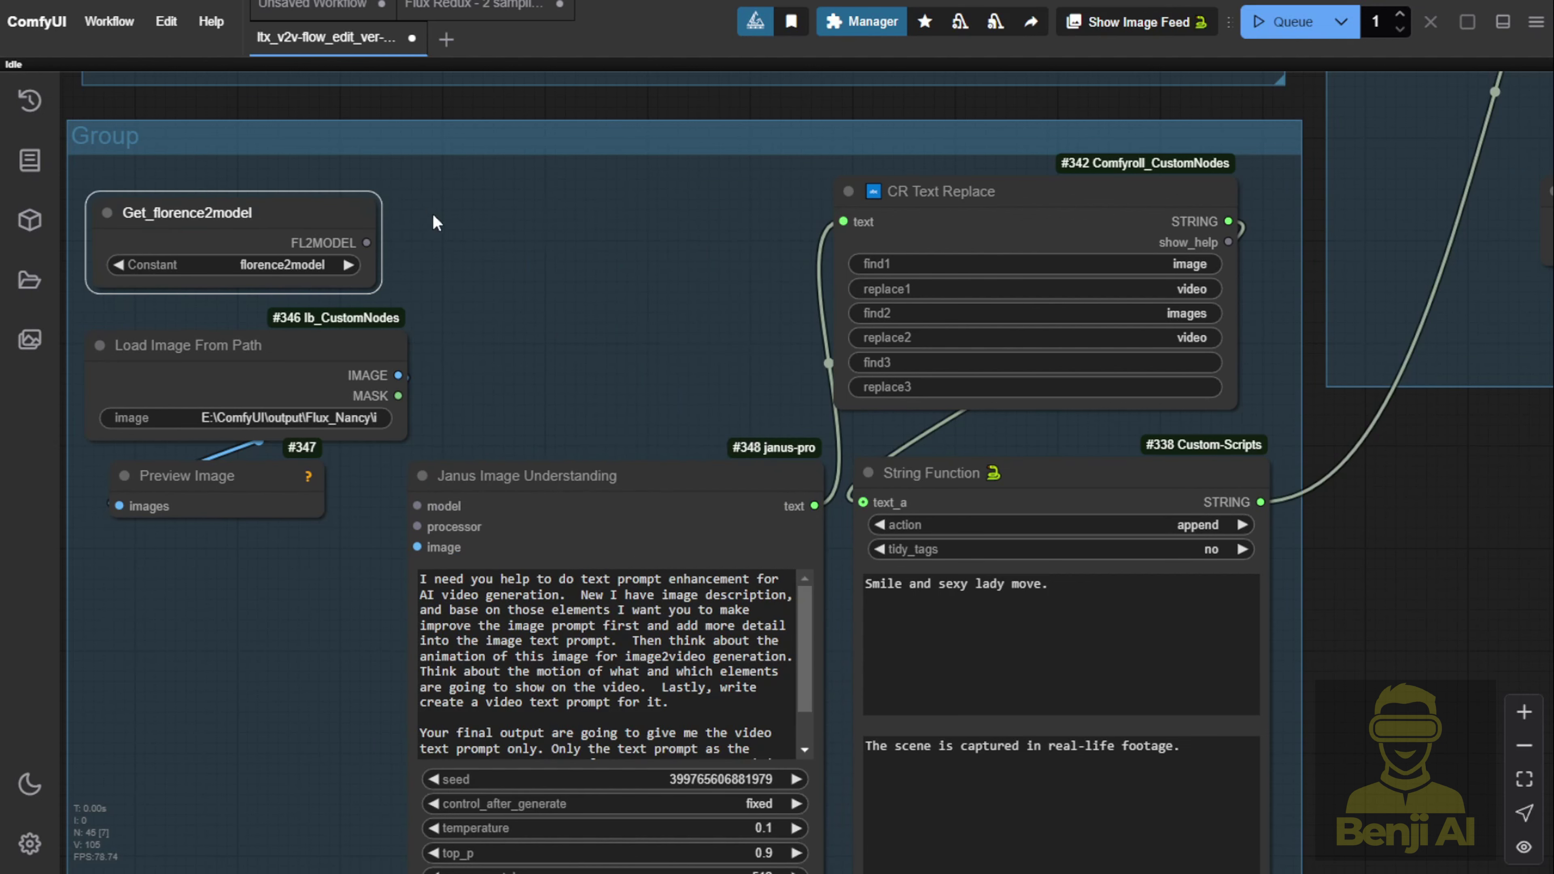
left_click_drag(436, 224, 412, 553)
left_click(723, 231)
Step: Replace the Florence2ModelLoader with the deepseek-ai/Janus-Pro-7B Janus Model Loader copied from the Unsaved Workflow, placing it below Resize Image
left_click(367, 7)
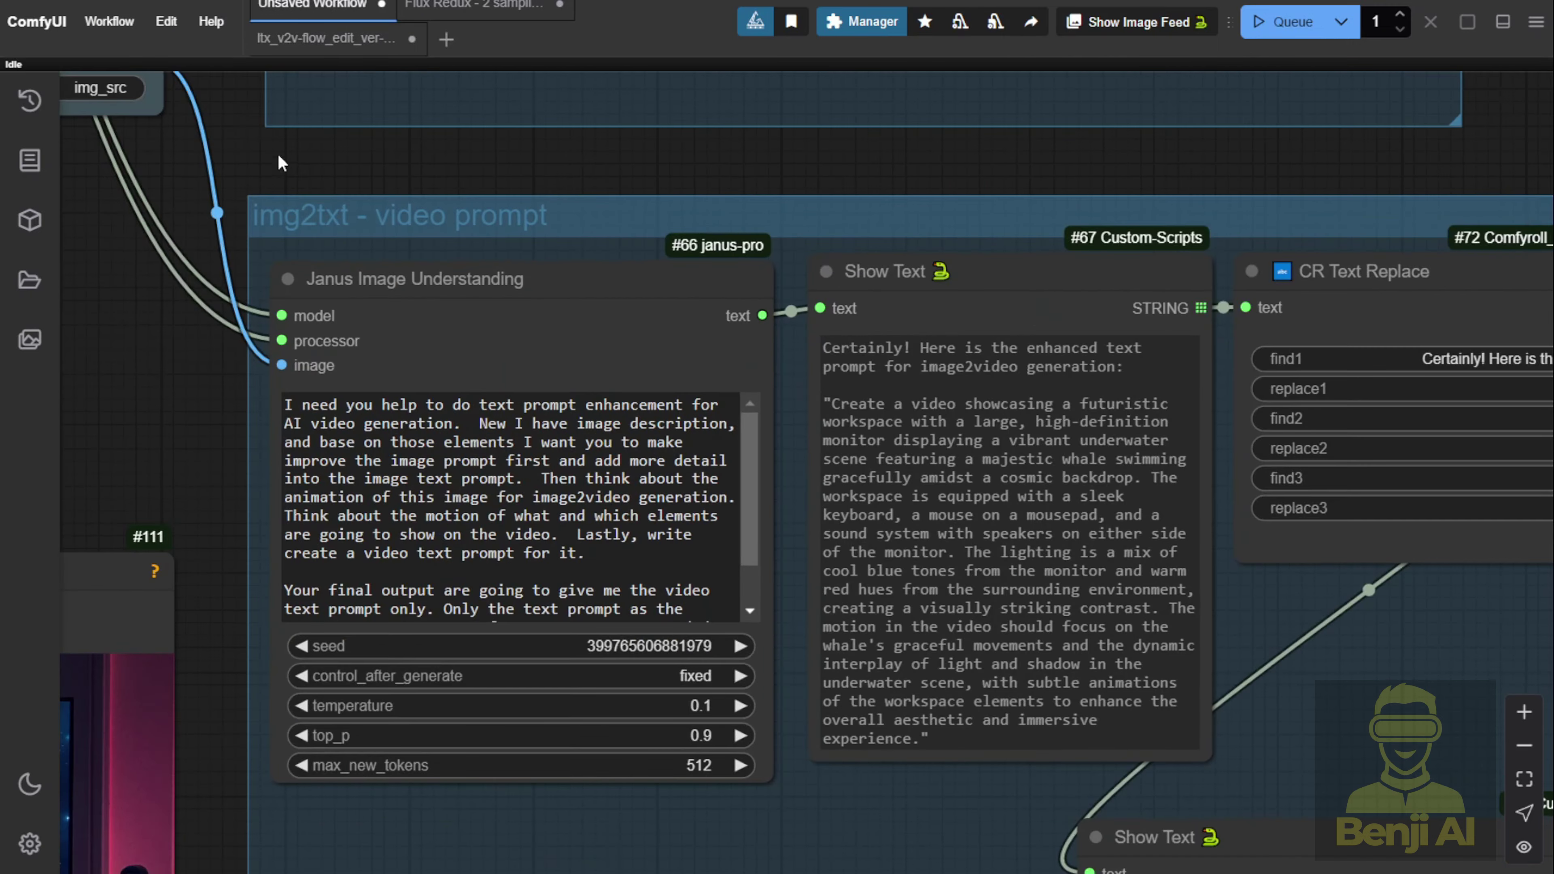
left_click_drag(278, 156, 1060, 634)
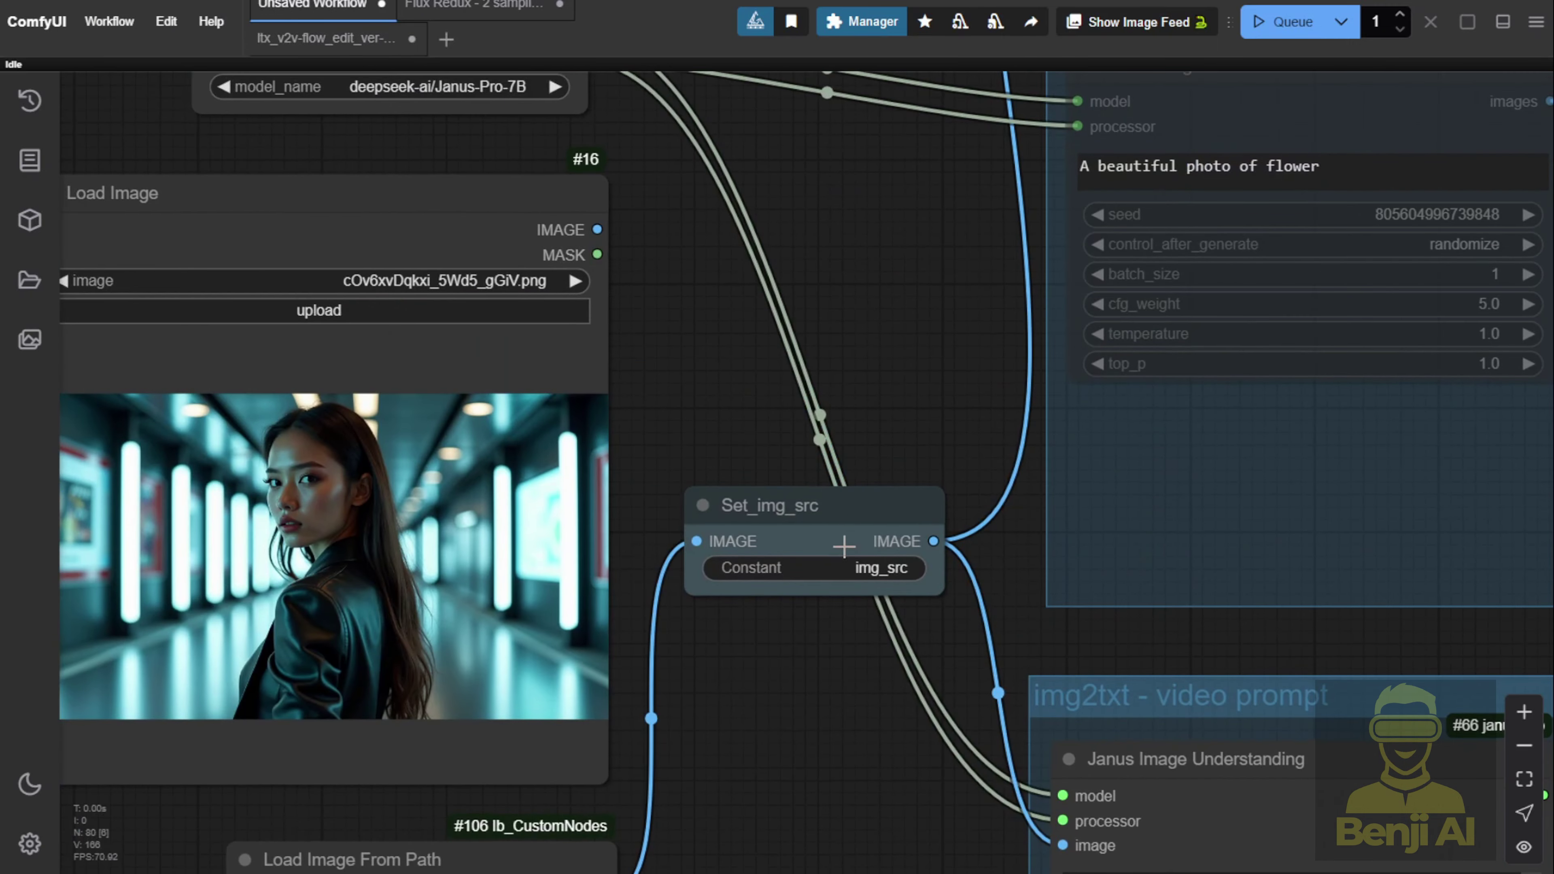
scroll(820, 509, "down", 3)
left_click_drag(742, 437, 776, 647)
scroll(593, 367, "up", 3)
scroll(593, 367, "up", 2)
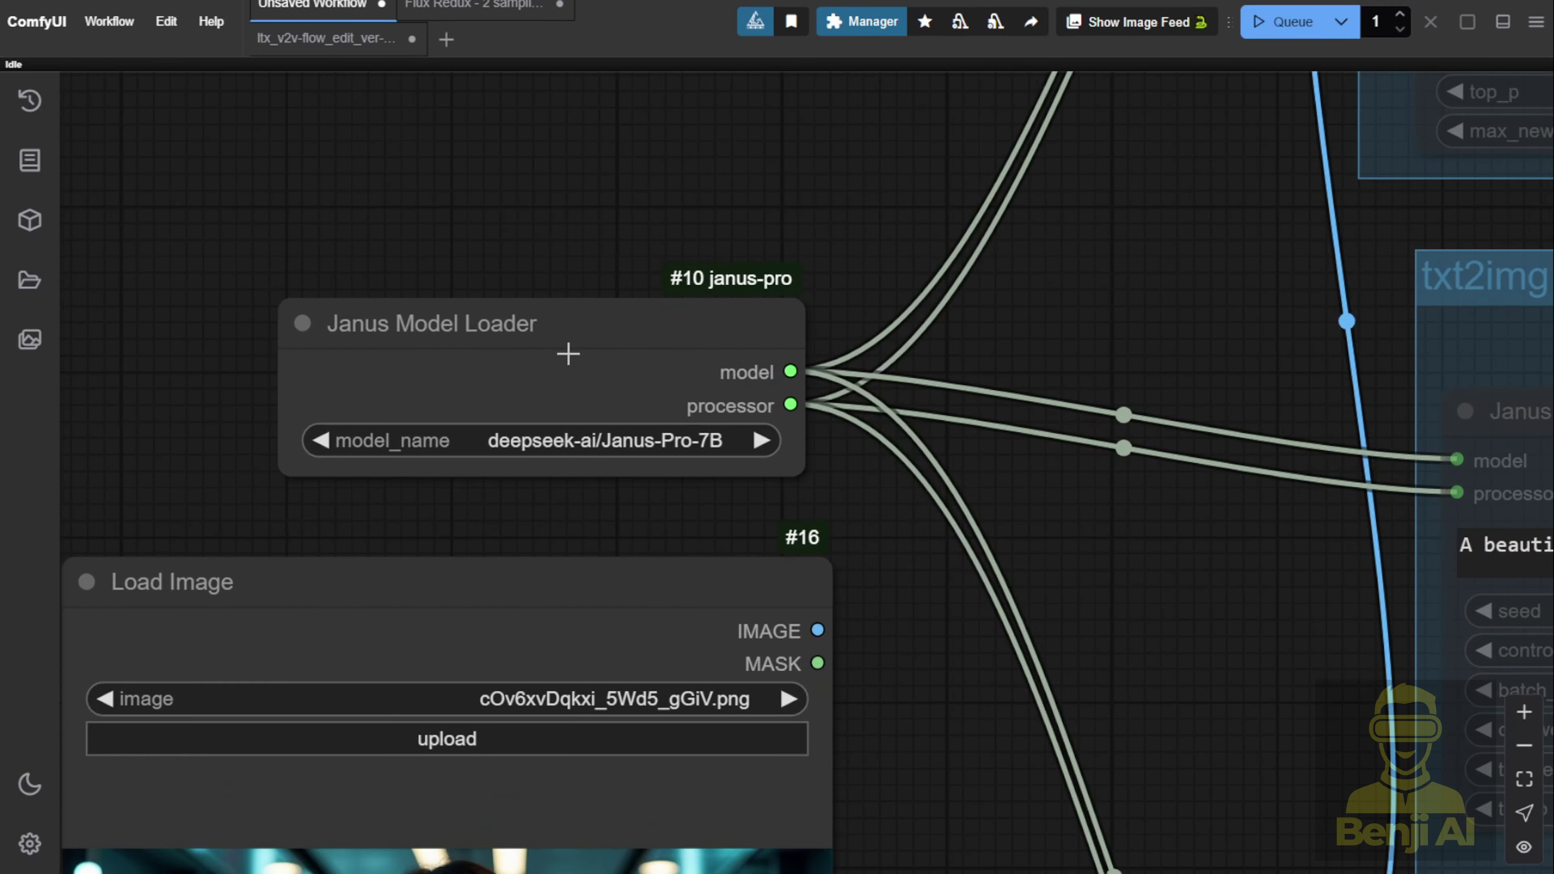
left_click(552, 303)
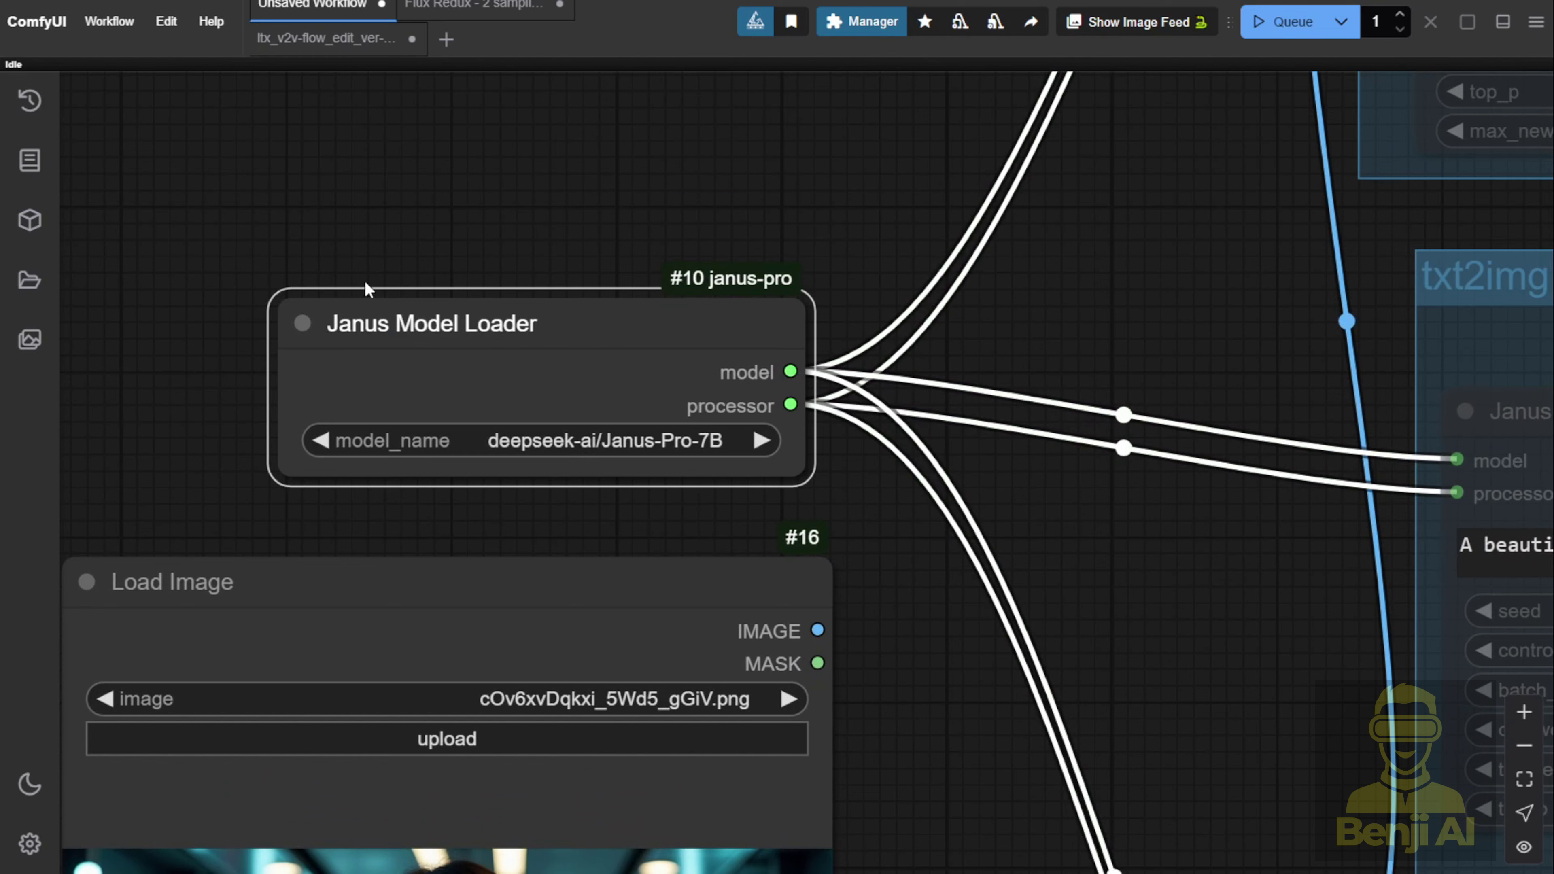
left_click(326, 38)
scroll(808, 152, "up", 5)
left_click_drag(808, 152, 653, 493)
key("ctrl+v")
Step: Add two SetNodes beside the Janus Model Loader and connect its model output to one and its processor output to the other
left_click_drag(962, 423, 1096, 401)
key("Return")
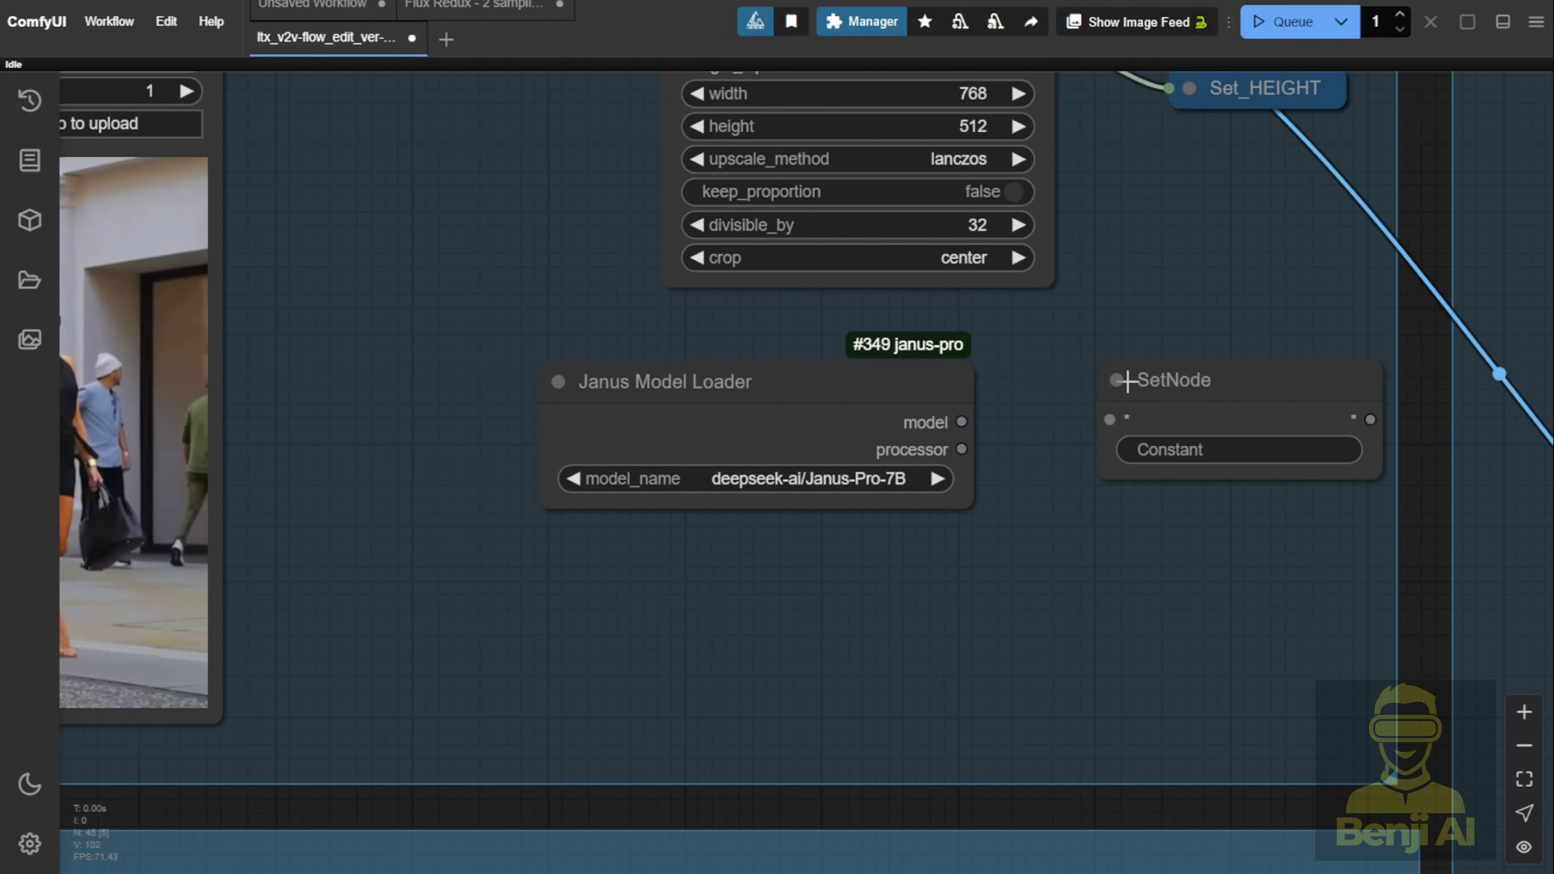
left_click(1198, 386)
key("ctrl+c")
key("ctrl+v")
left_click_drag(1204, 528, 1141, 549)
left_click_drag(961, 422, 1110, 420)
left_click_drag(961, 450, 1113, 579)
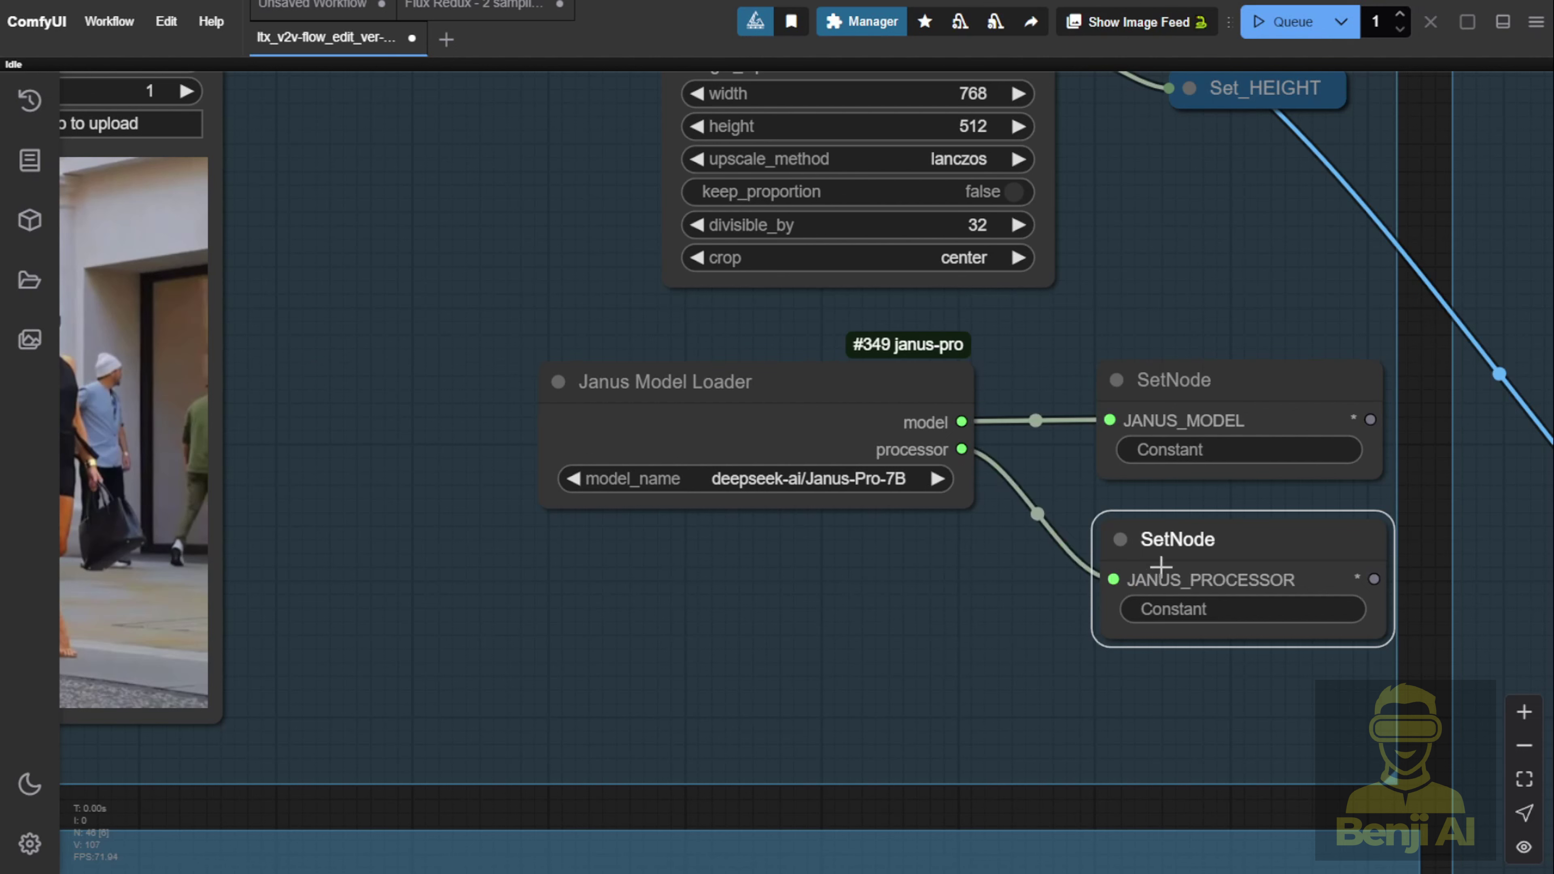
Step: Set the constants of the two SetNodes to janus_model and janus_processor
left_click(1234, 448)
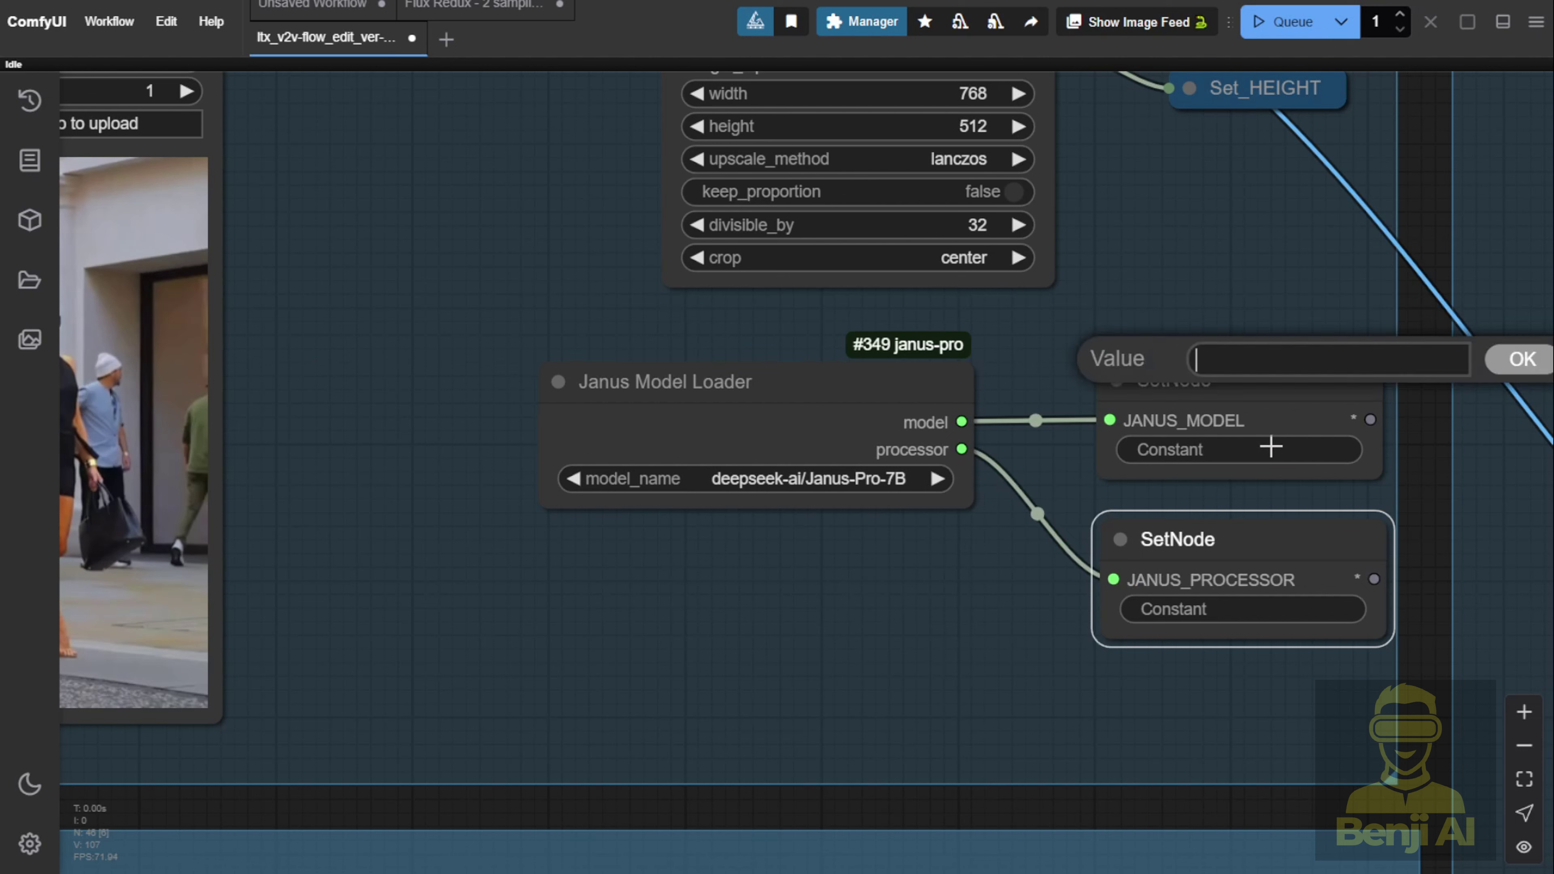
type("janus_model")
key("Return")
left_click(1279, 610)
type("janus_")
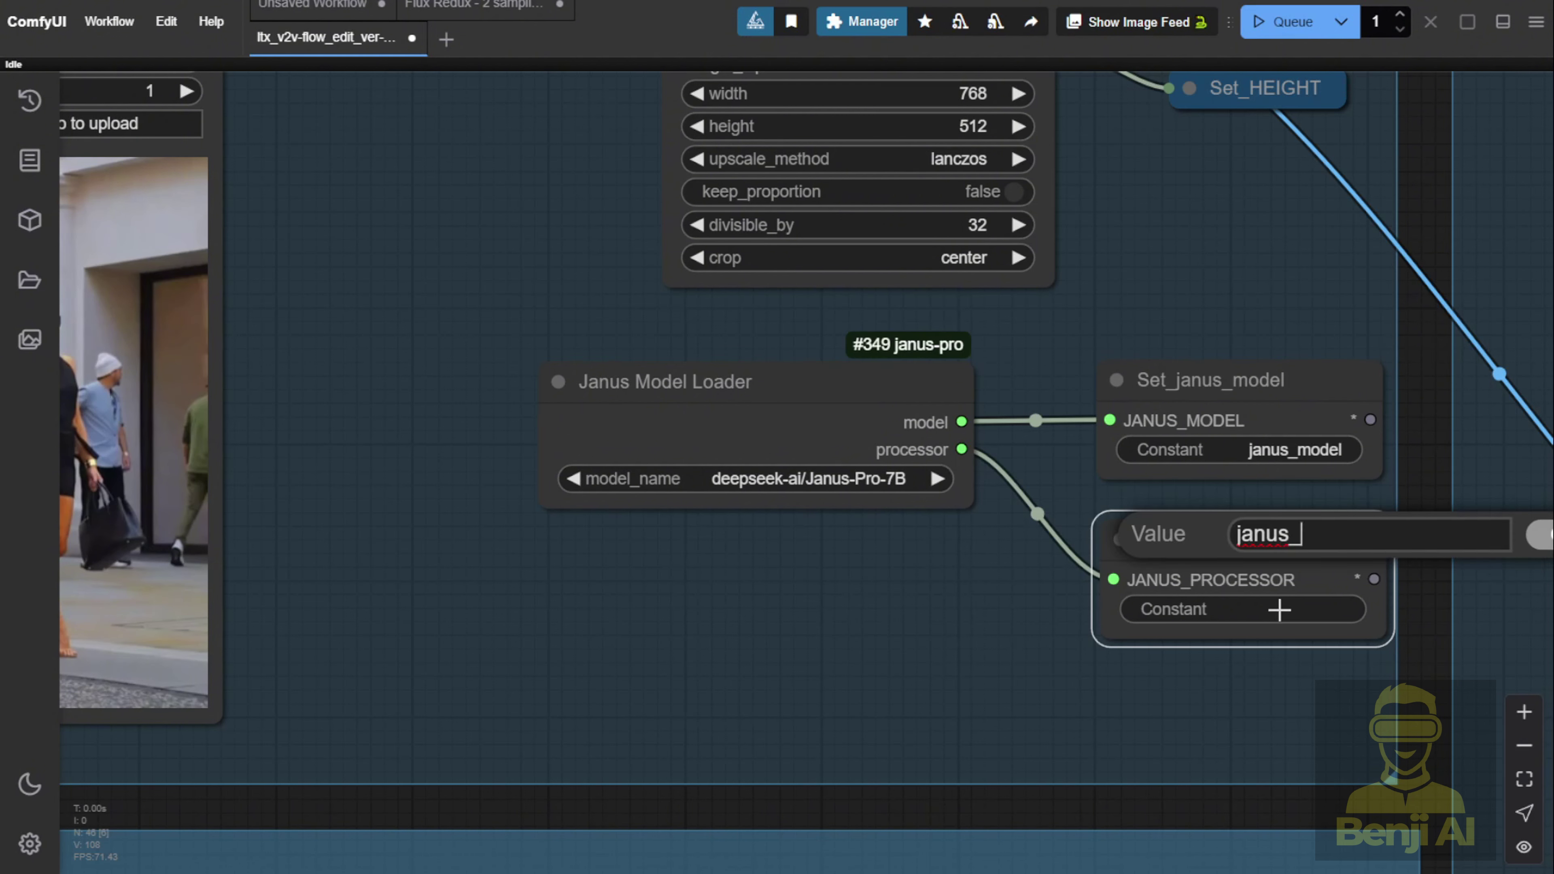
type("processor")
key("Return")
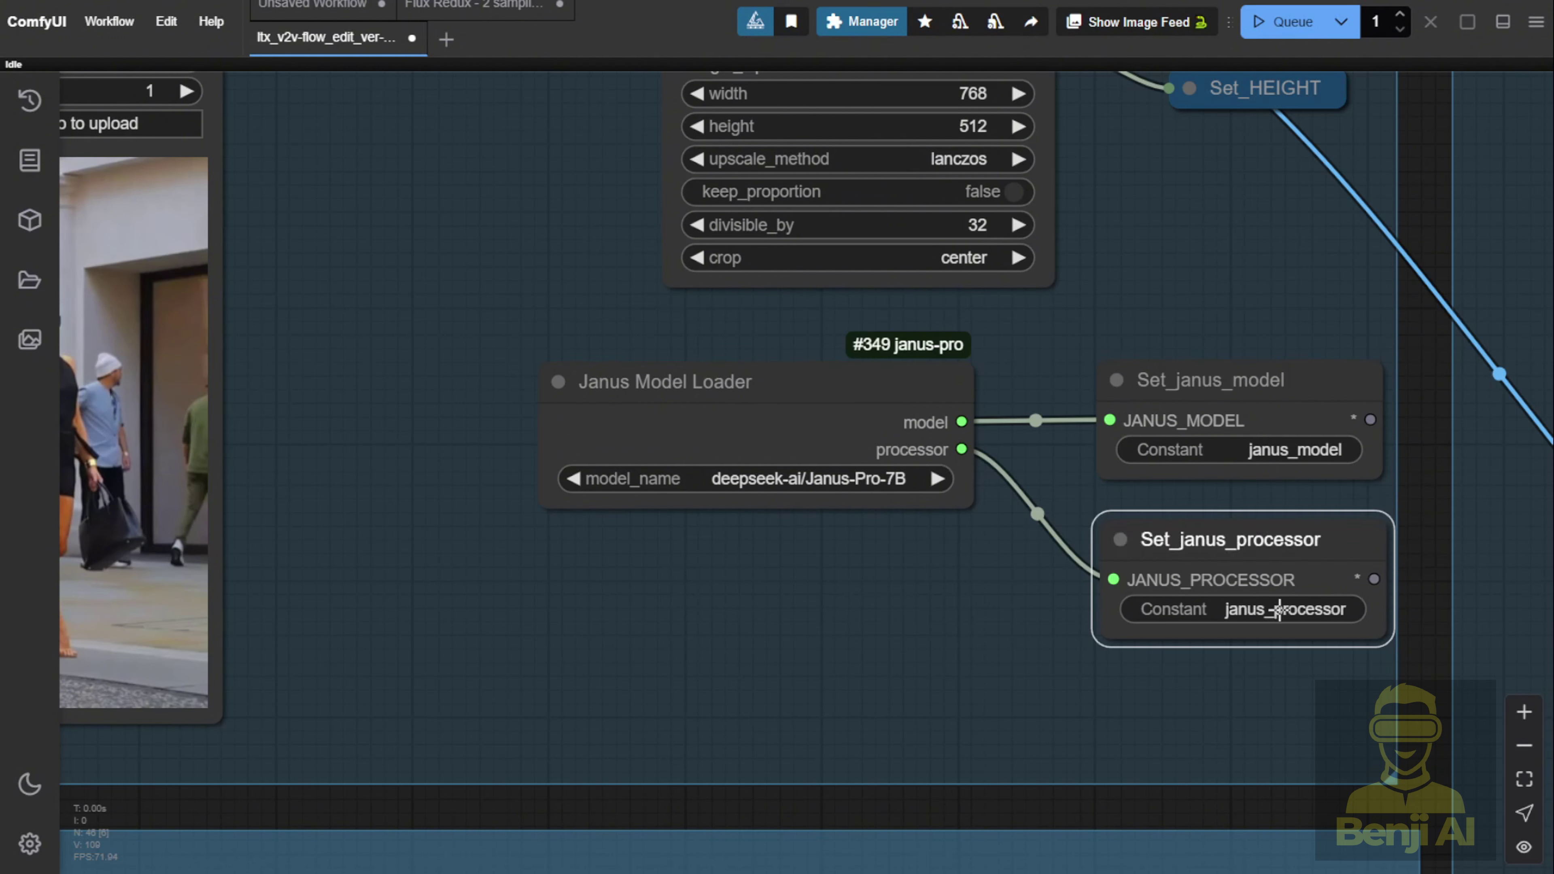
Step: Replace the Get_florence2model node with two GetNodes stacked above Load Image From Path
scroll(1000, 714, "down", 5)
left_click_drag(454, 738, 795, 488)
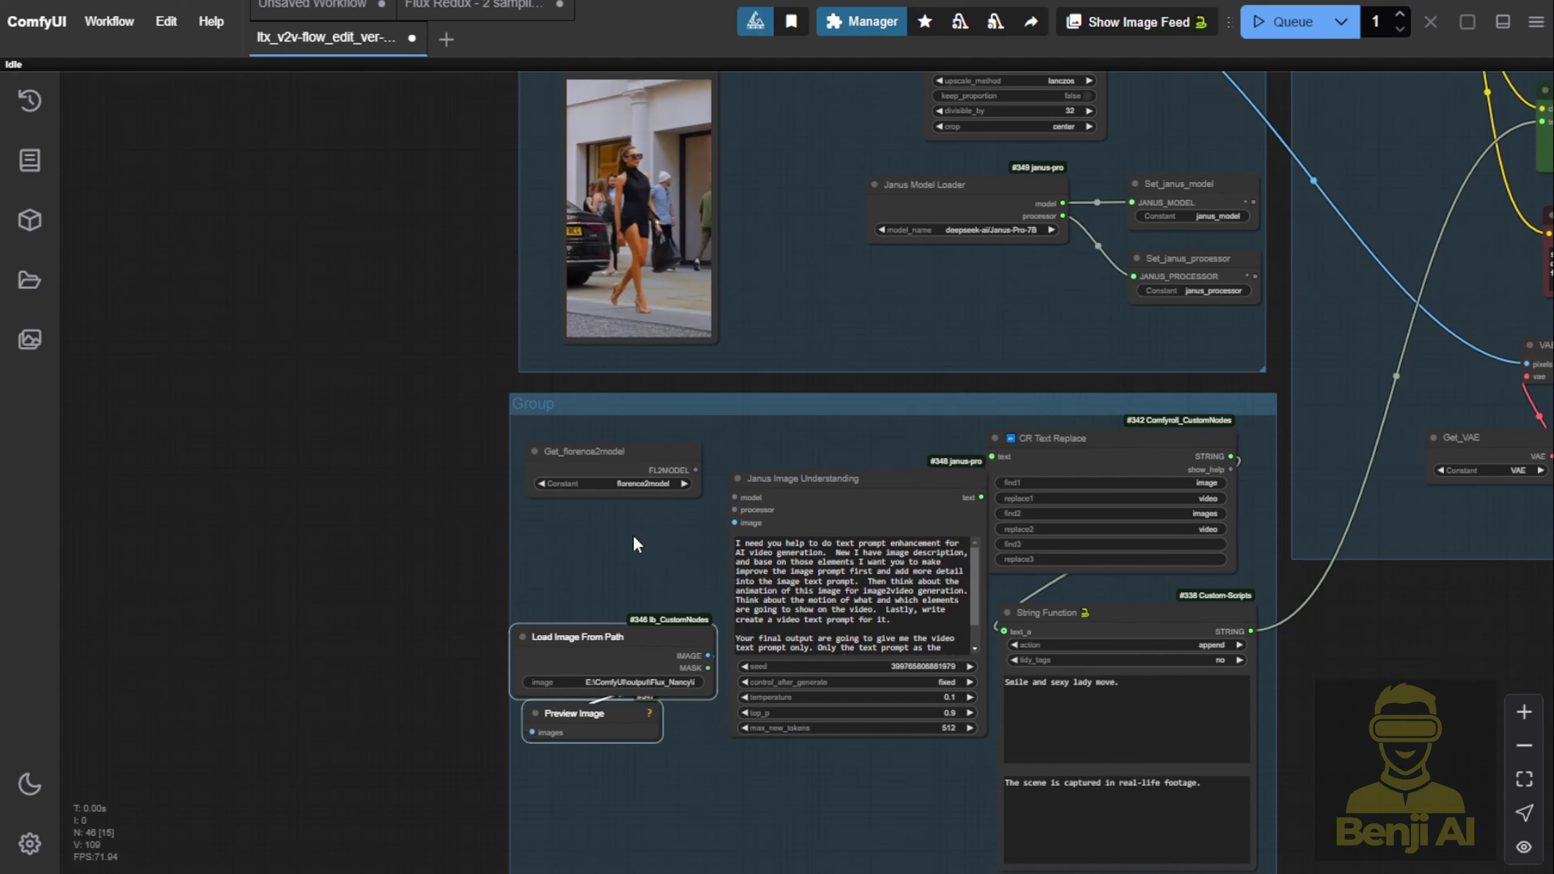
scroll(801, 479, "up", 5)
double_click(598, 384)
type("getnode")
key("Return")
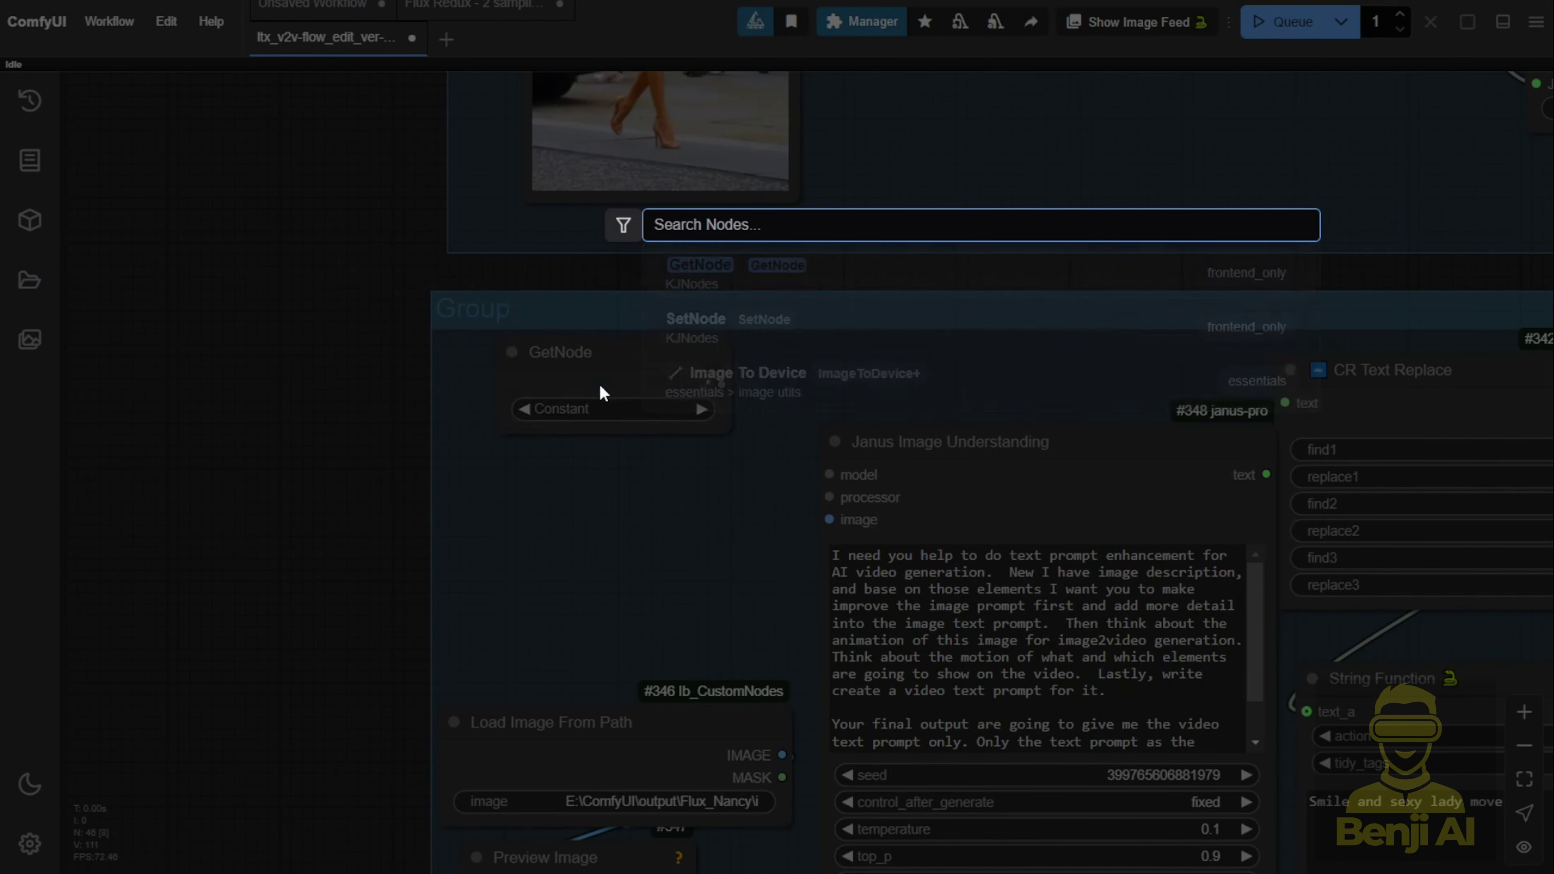
left_click(628, 380)
key("ctrl+c")
key("ctrl+v")
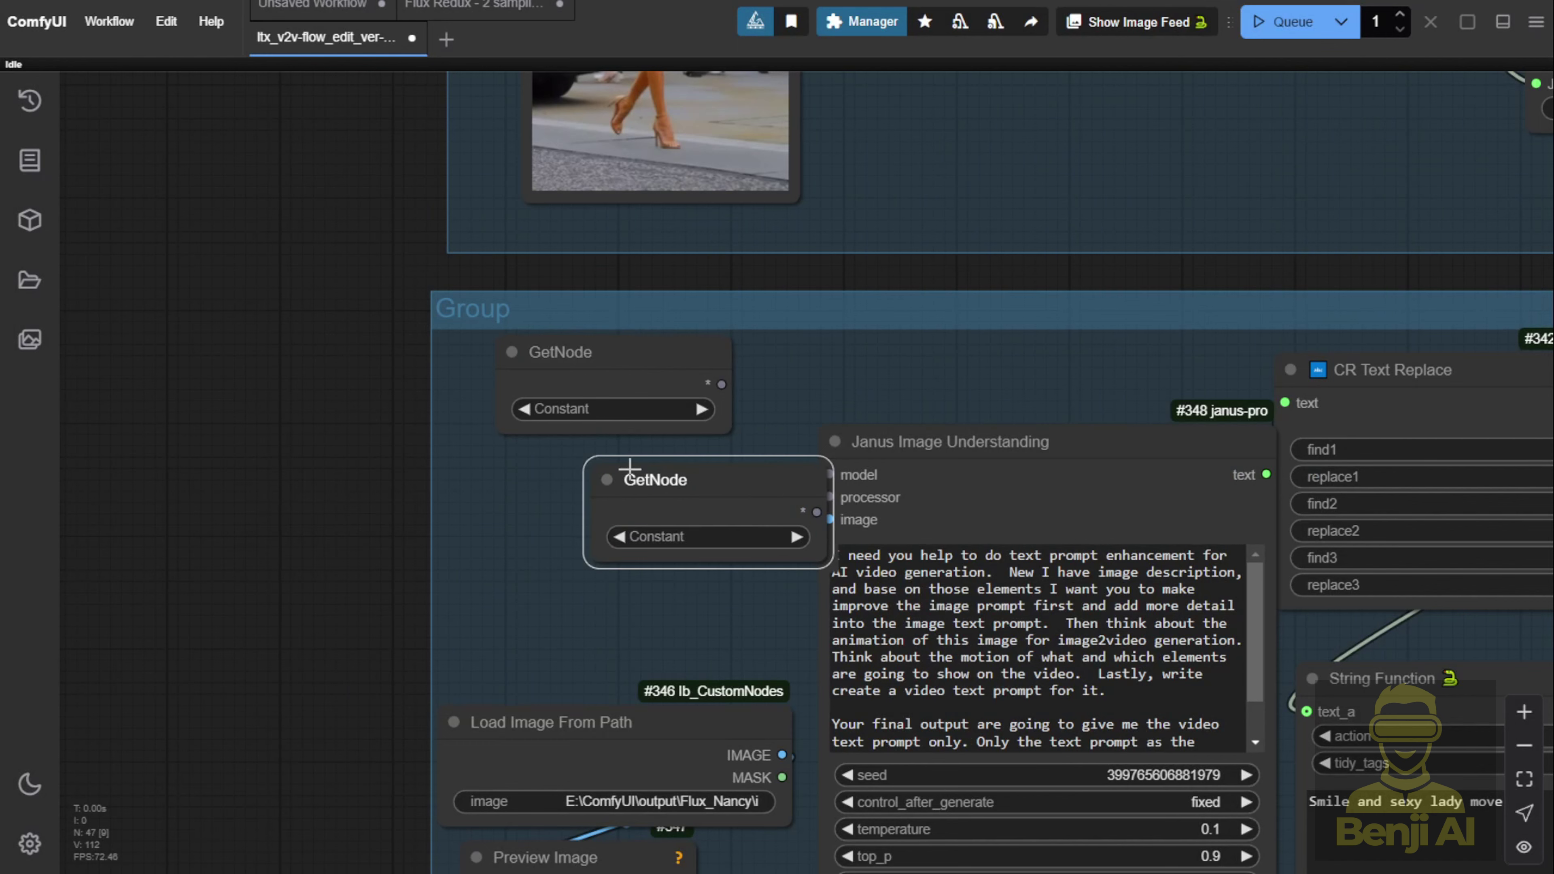
left_click_drag(636, 469, 535, 492)
Step: Connect the two GetNodes to the model and processor inputs of Janus Image Understanding and assign them janus_model and janus_processor
left_click_drag(721, 384, 830, 474)
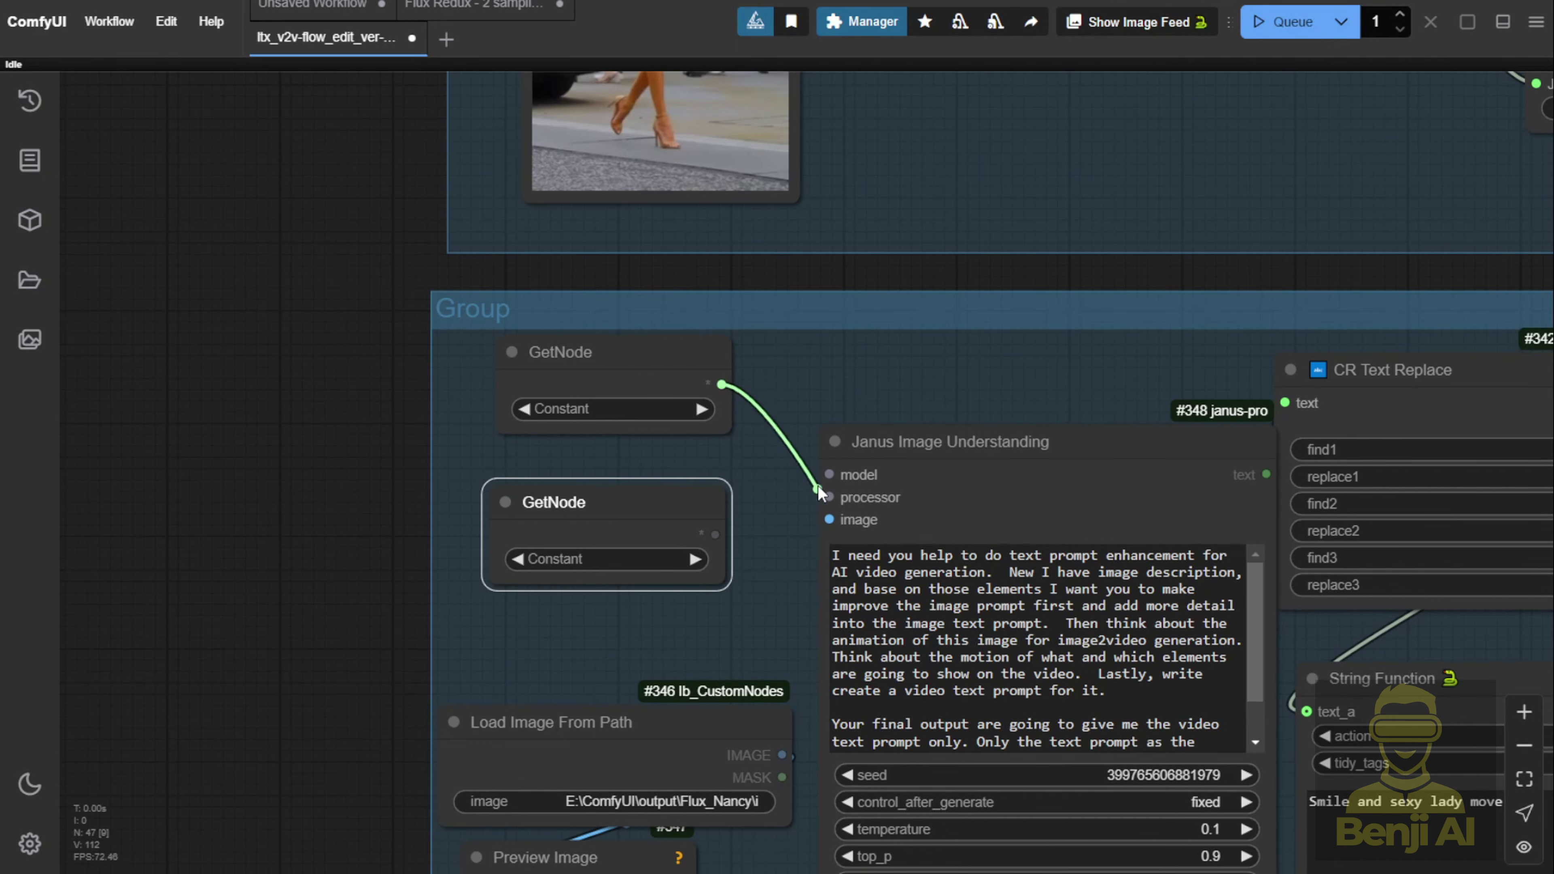
left_click_drag(715, 534, 830, 497)
scroll(680, 539, "up", 1)
left_click_drag(673, 419, 766, 451)
left_click(657, 430)
left_click(686, 587)
left_click(625, 558)
left_click(691, 730)
Step: Connect the IMAGE output of Load Image From Path to the image input of Janus Image Understanding
scroll(753, 368, "down", 4)
scroll(704, 418, "up", 4)
left_click_drag(668, 668, 720, 408)
scroll(795, 429, "down", 4)
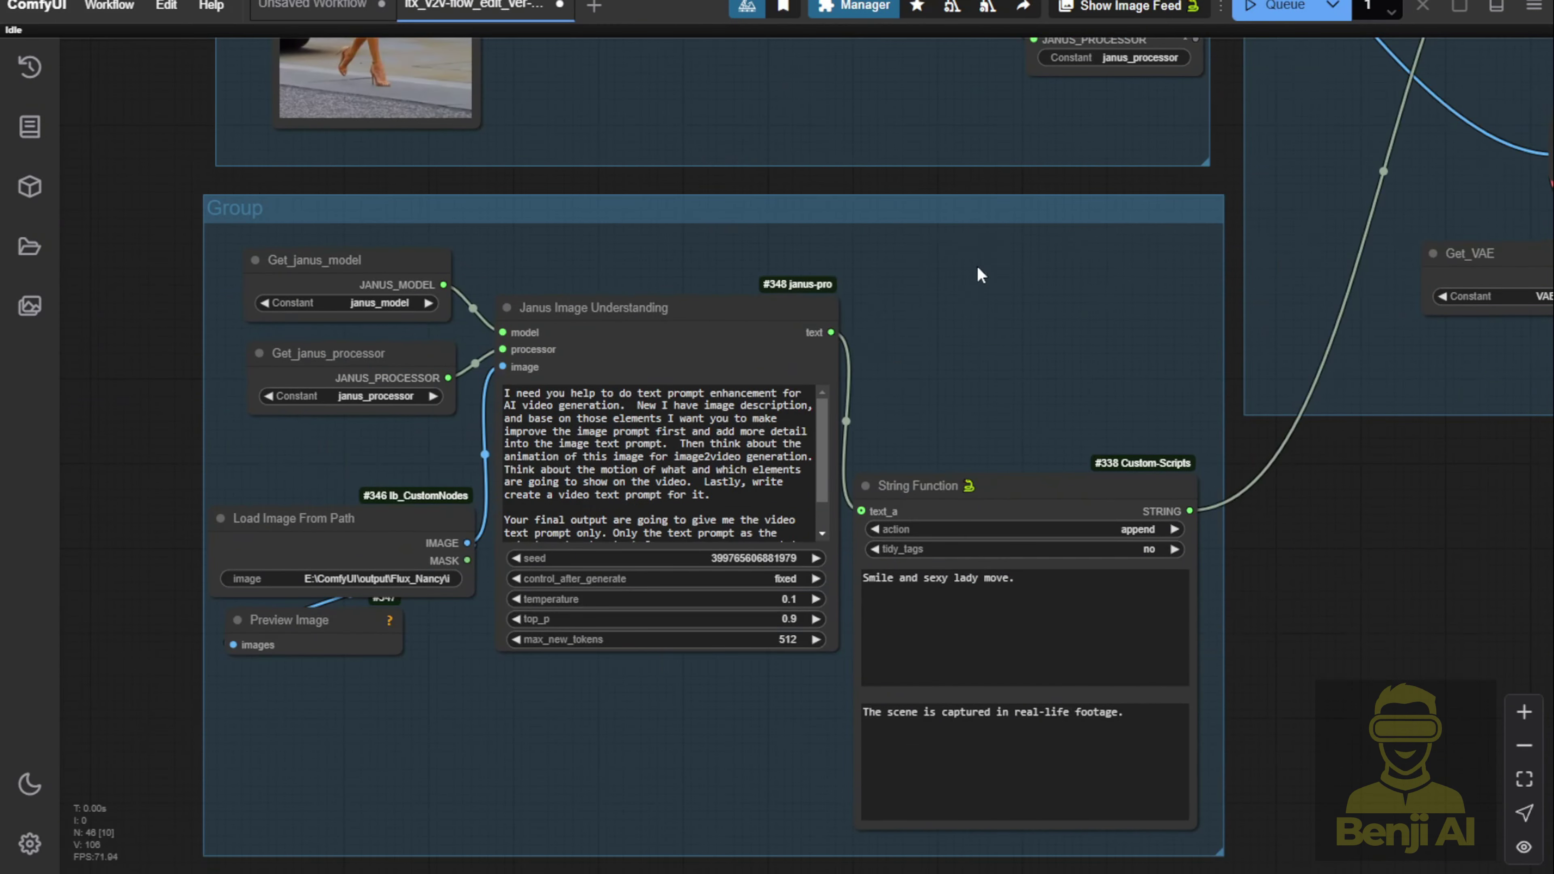
Step: Paste the CR Text Replace node with the "Certainly! Here is the enhance" search text above String Function and feed it the Janus text output
key("ctrl+v")
left_click_drag(897, 273, 853, 244)
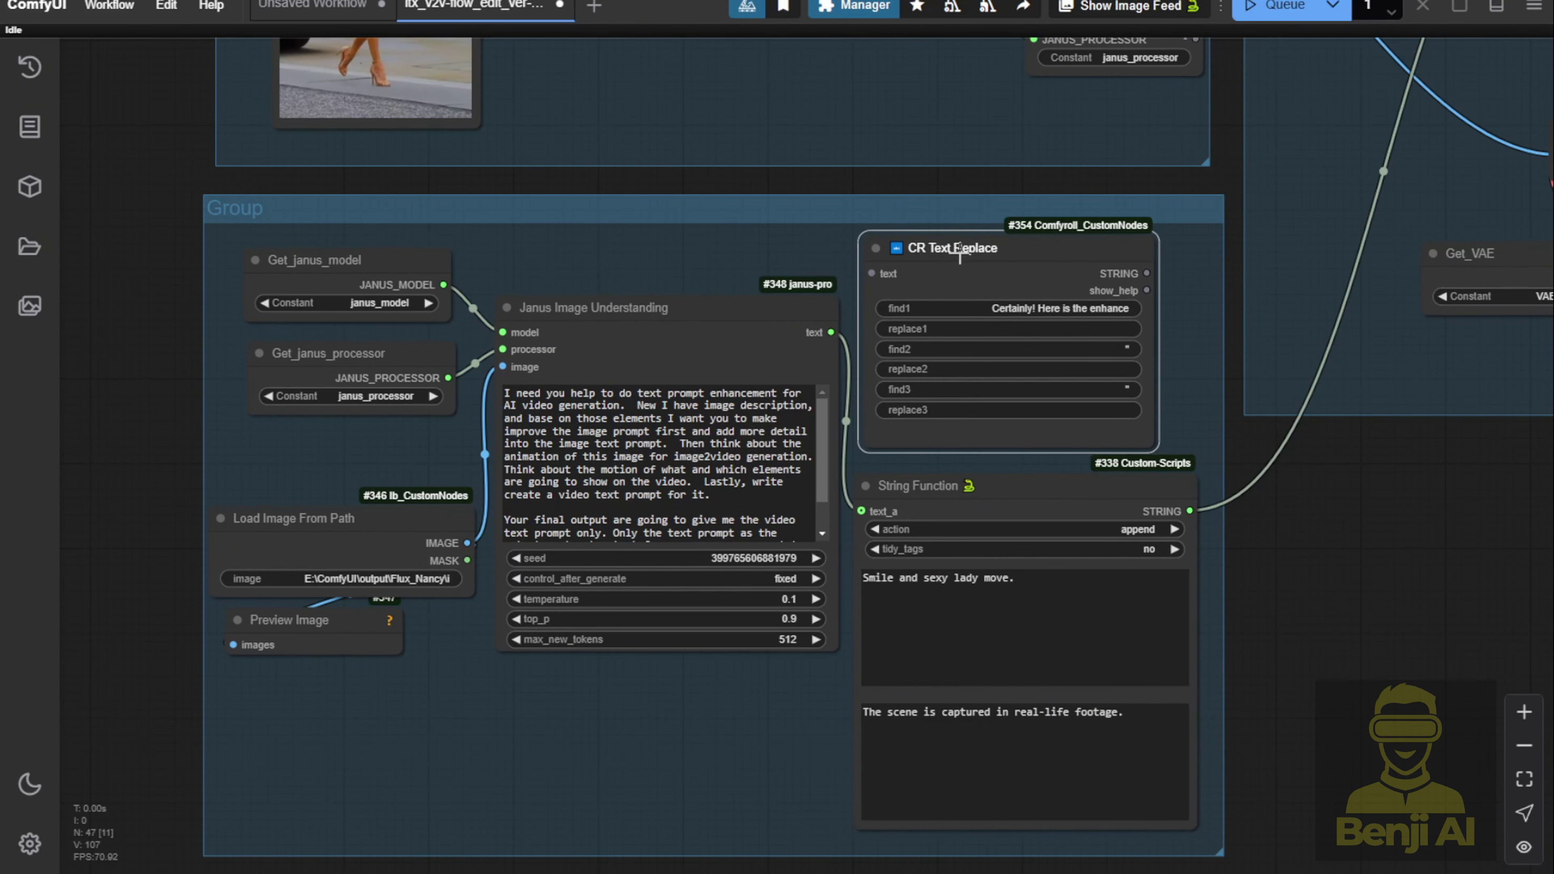
scroll(900, 319, "up", 4)
left_click_drag(799, 338, 858, 252)
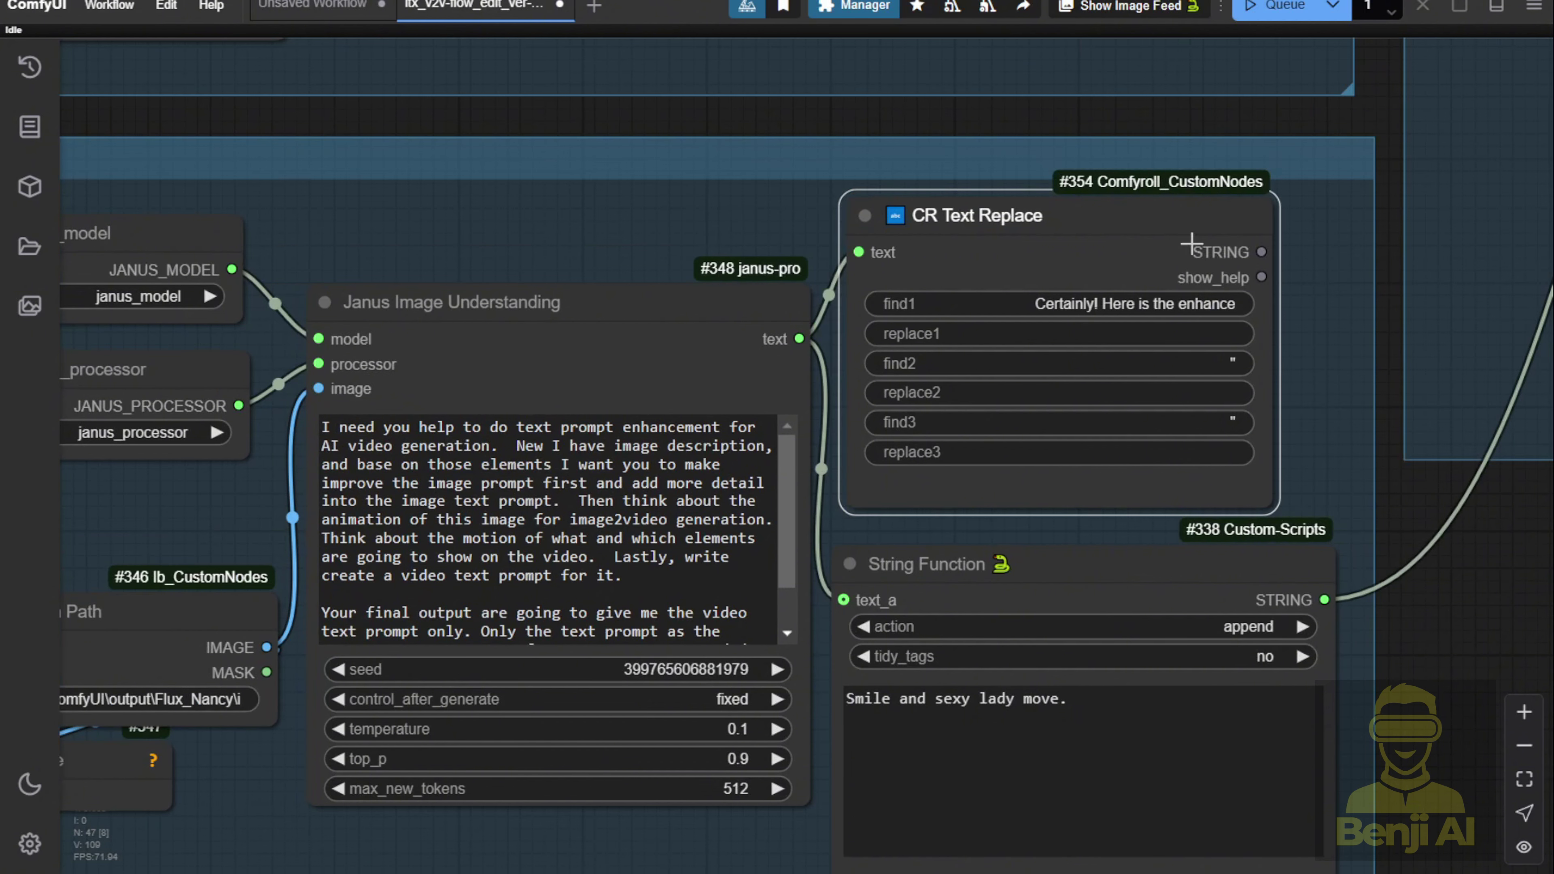
Step: Connect the STRING output of CR Text Replace to the text_a input of String Function in the lower group
left_click_drag(1261, 252, 843, 600)
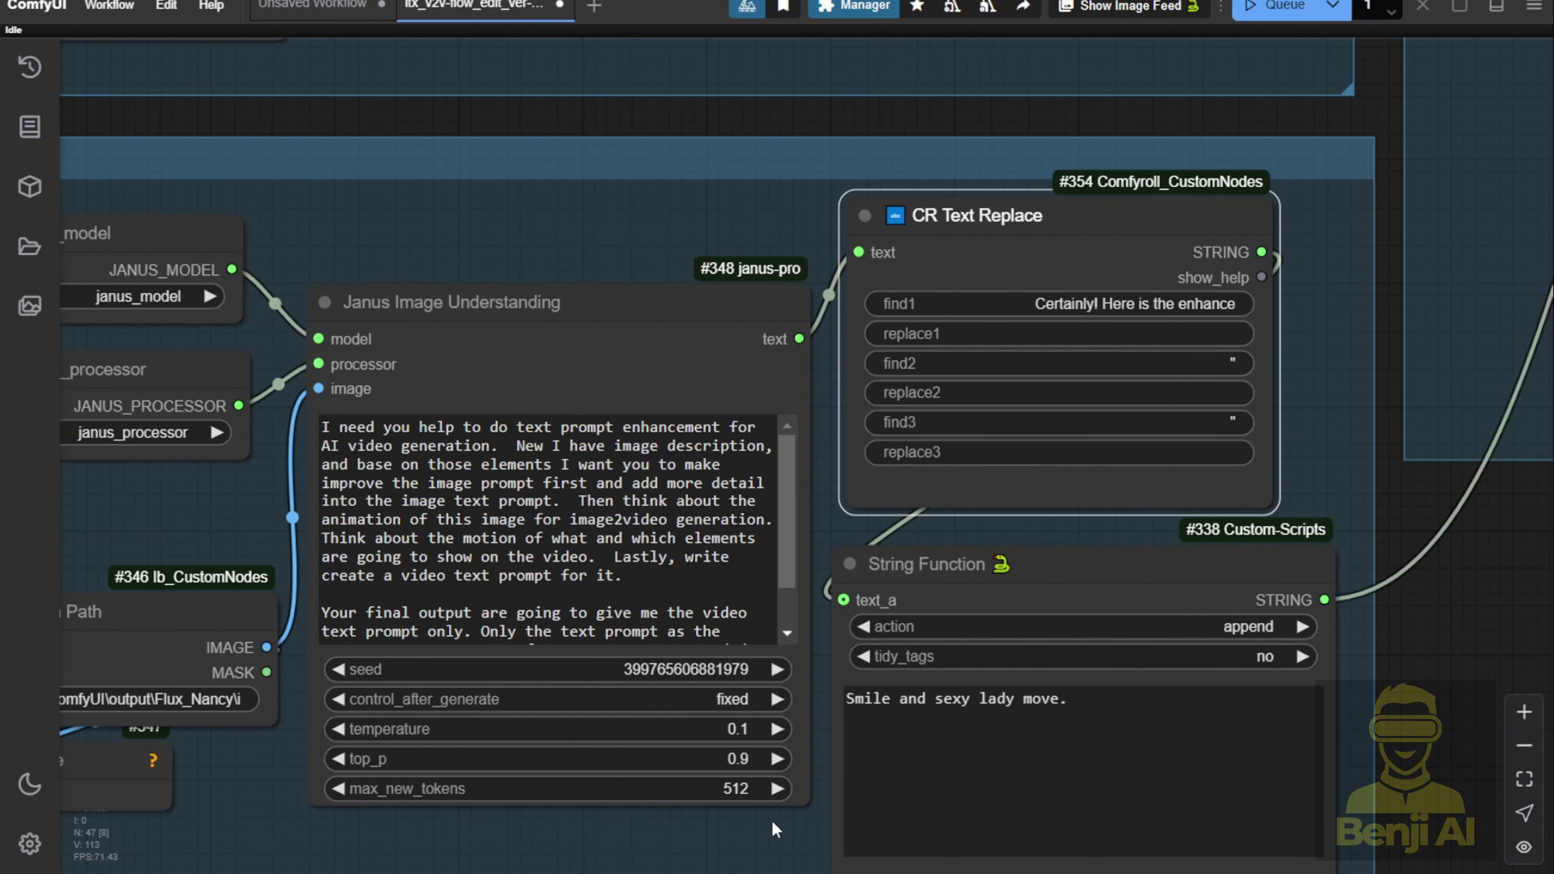
scroll(758, 842, "down", 4)
left_click_drag(603, 441, 792, 321)
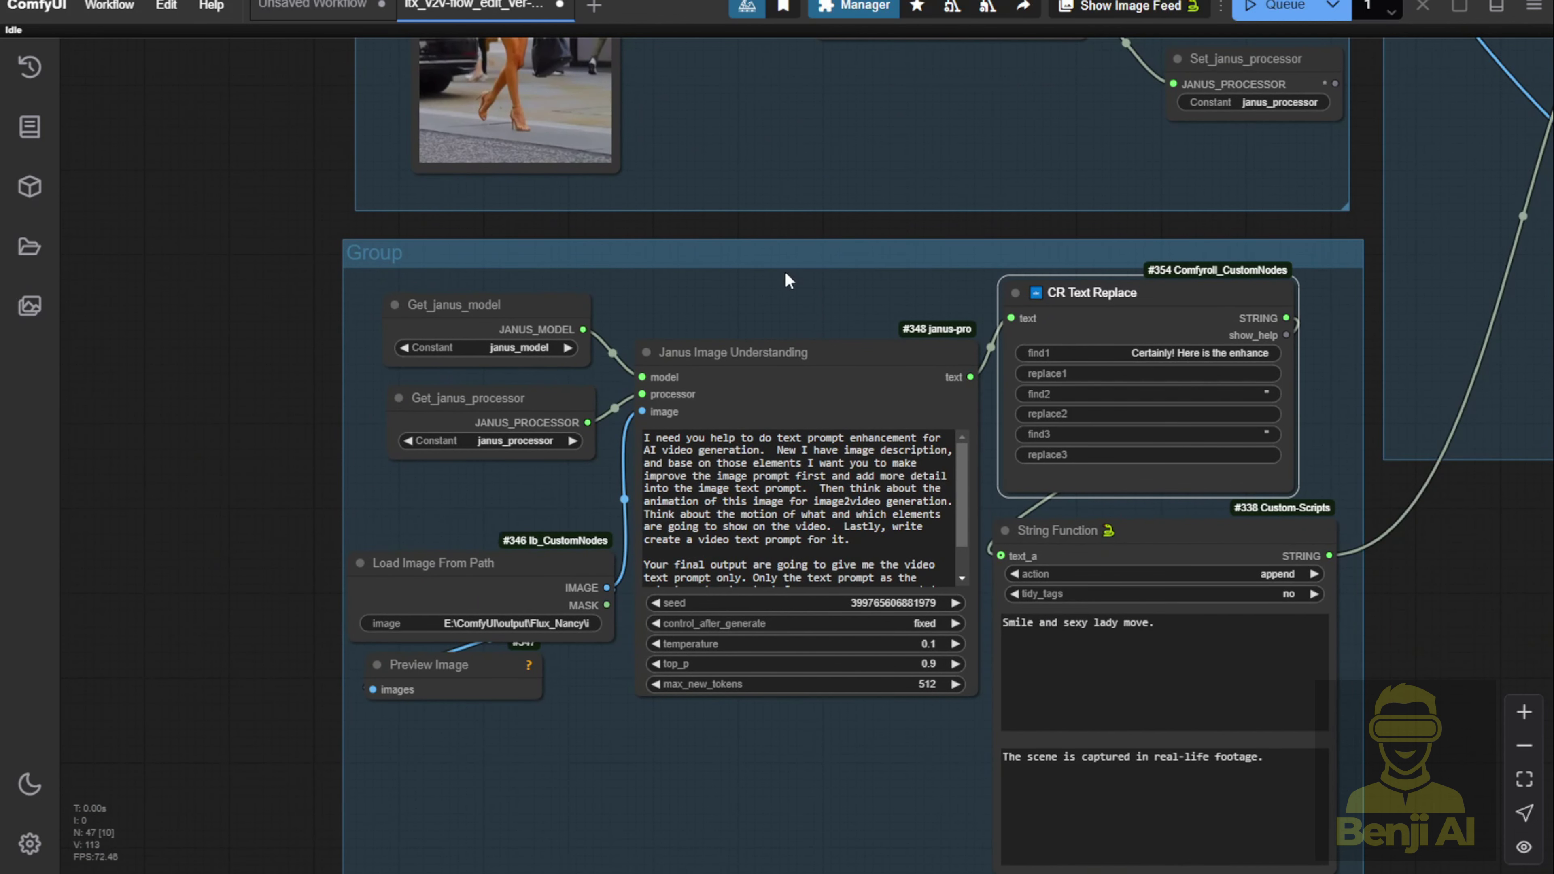
Step: Delete the Florence2Run and CR Text Replace nodes from the img2text group
scroll(814, 303, "down", 2)
mouse_move(810, 303)
left_mouse_down()
mouse_move(741, 598)
mouse_move(791, 309)
left_mouse_up()
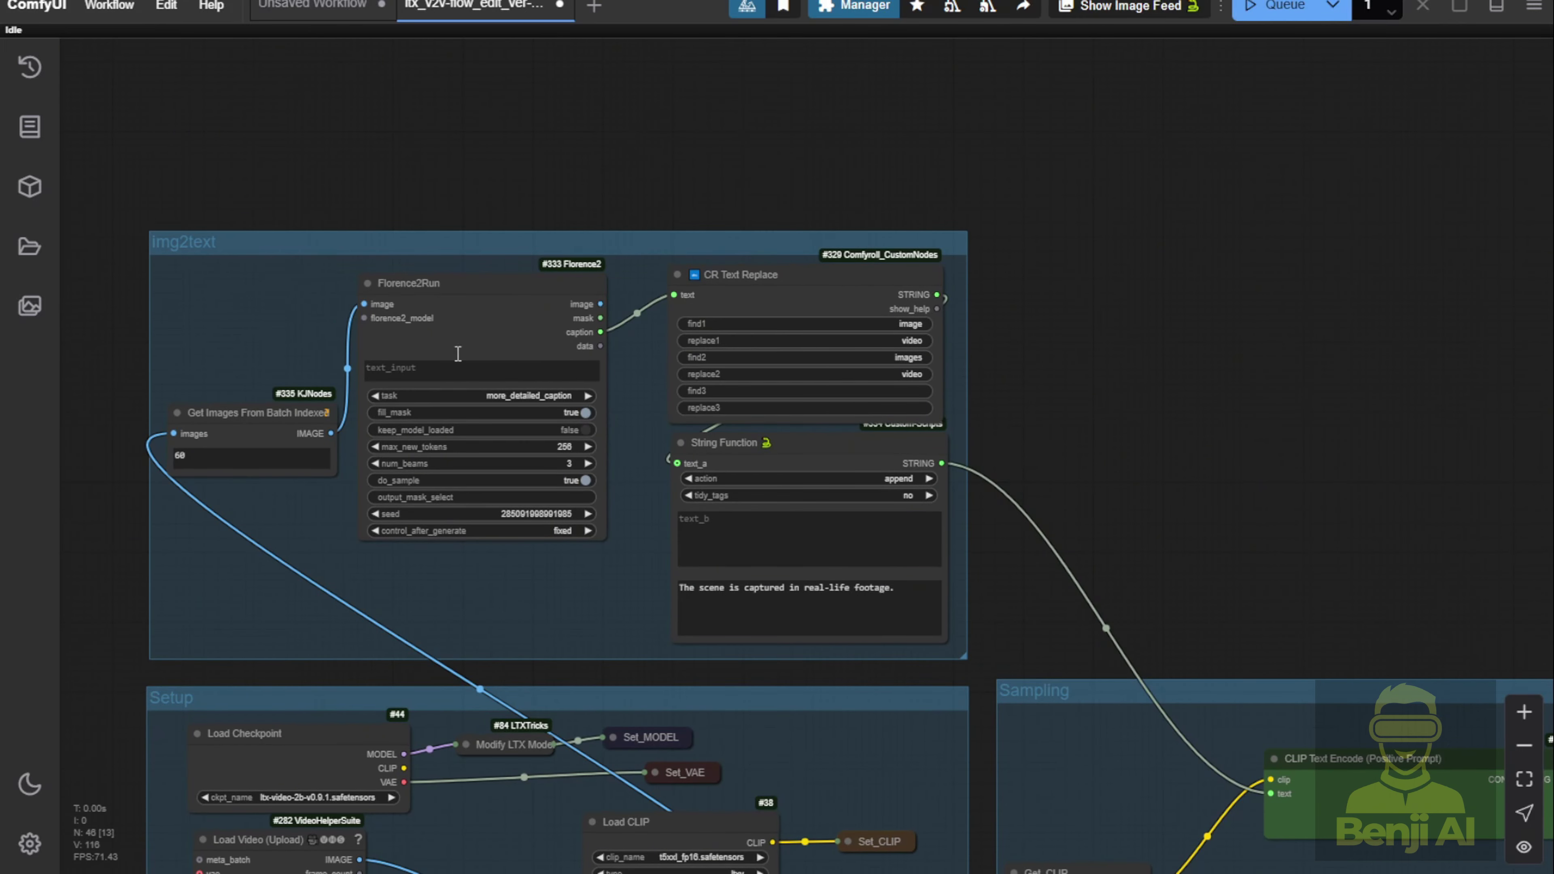
left_click(498, 302)
key("Delete")
left_click(735, 282)
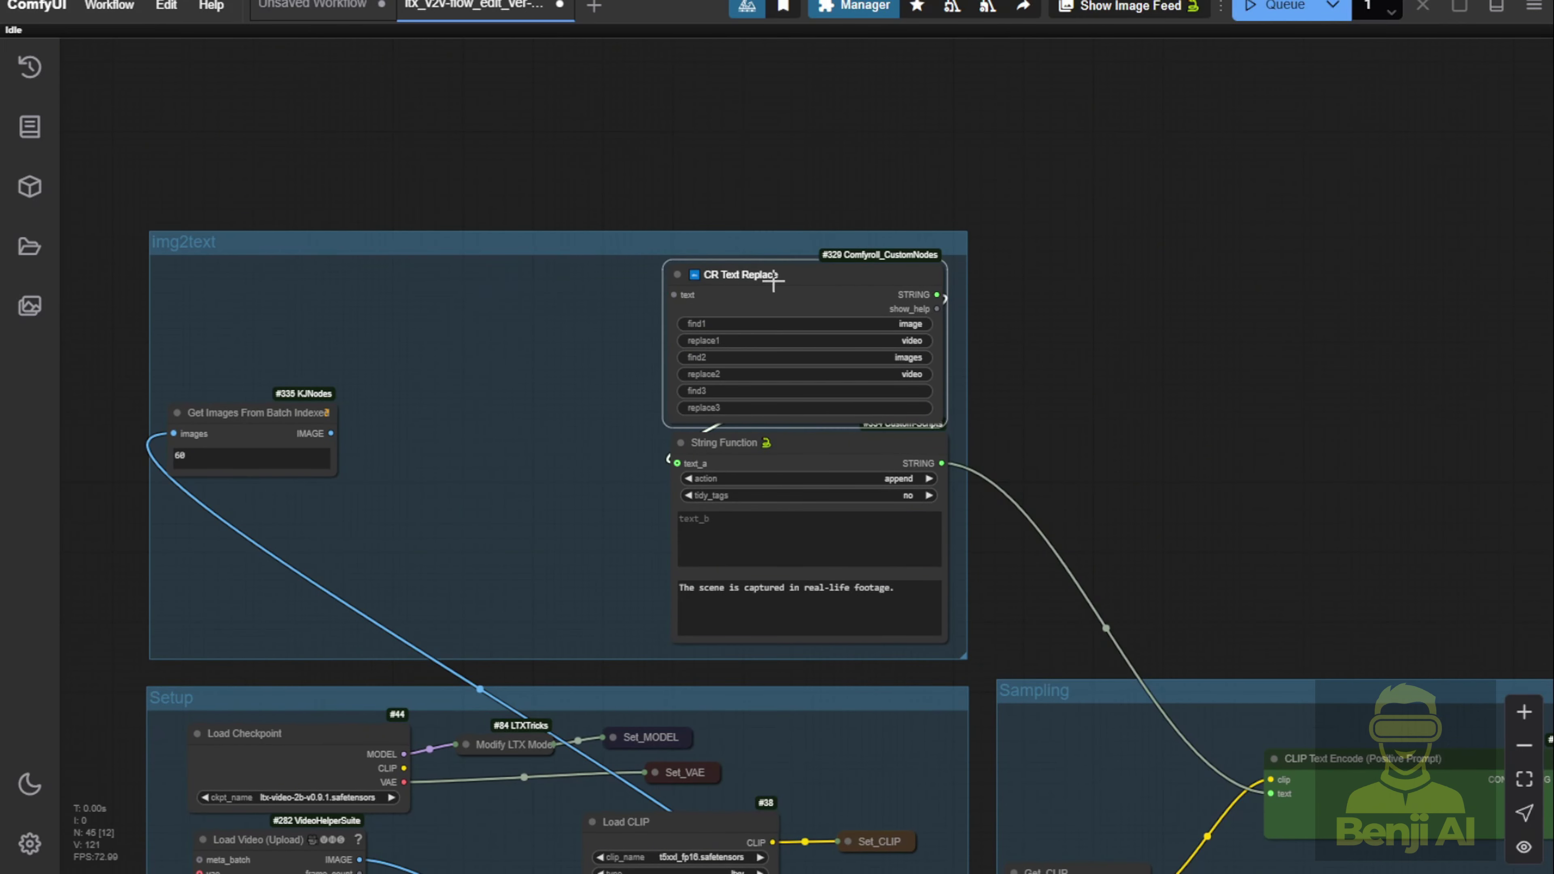
key("Delete")
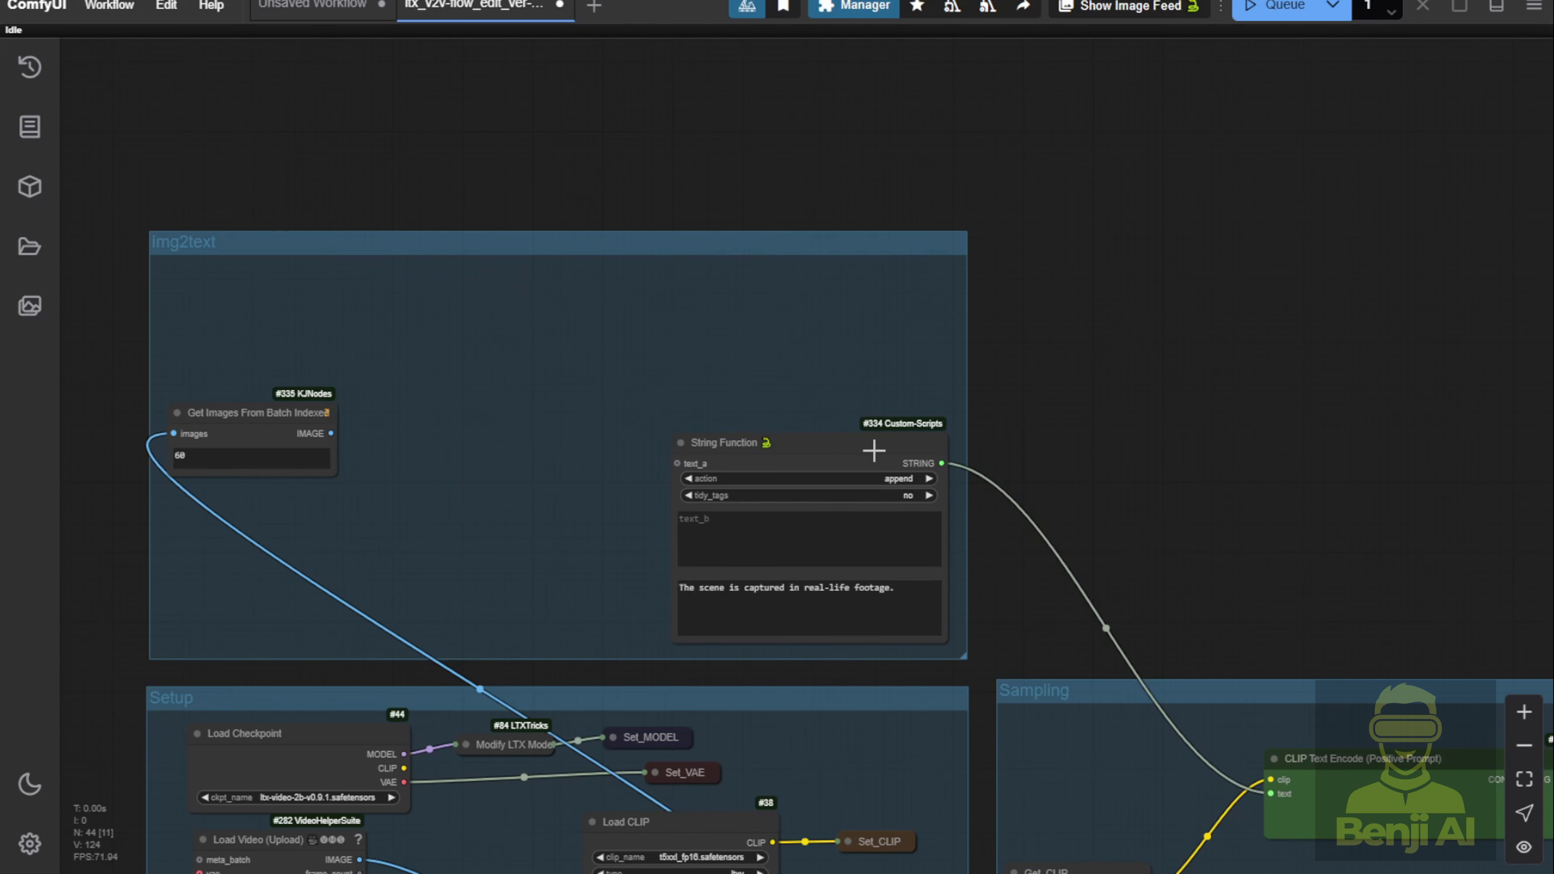
left_click(849, 447)
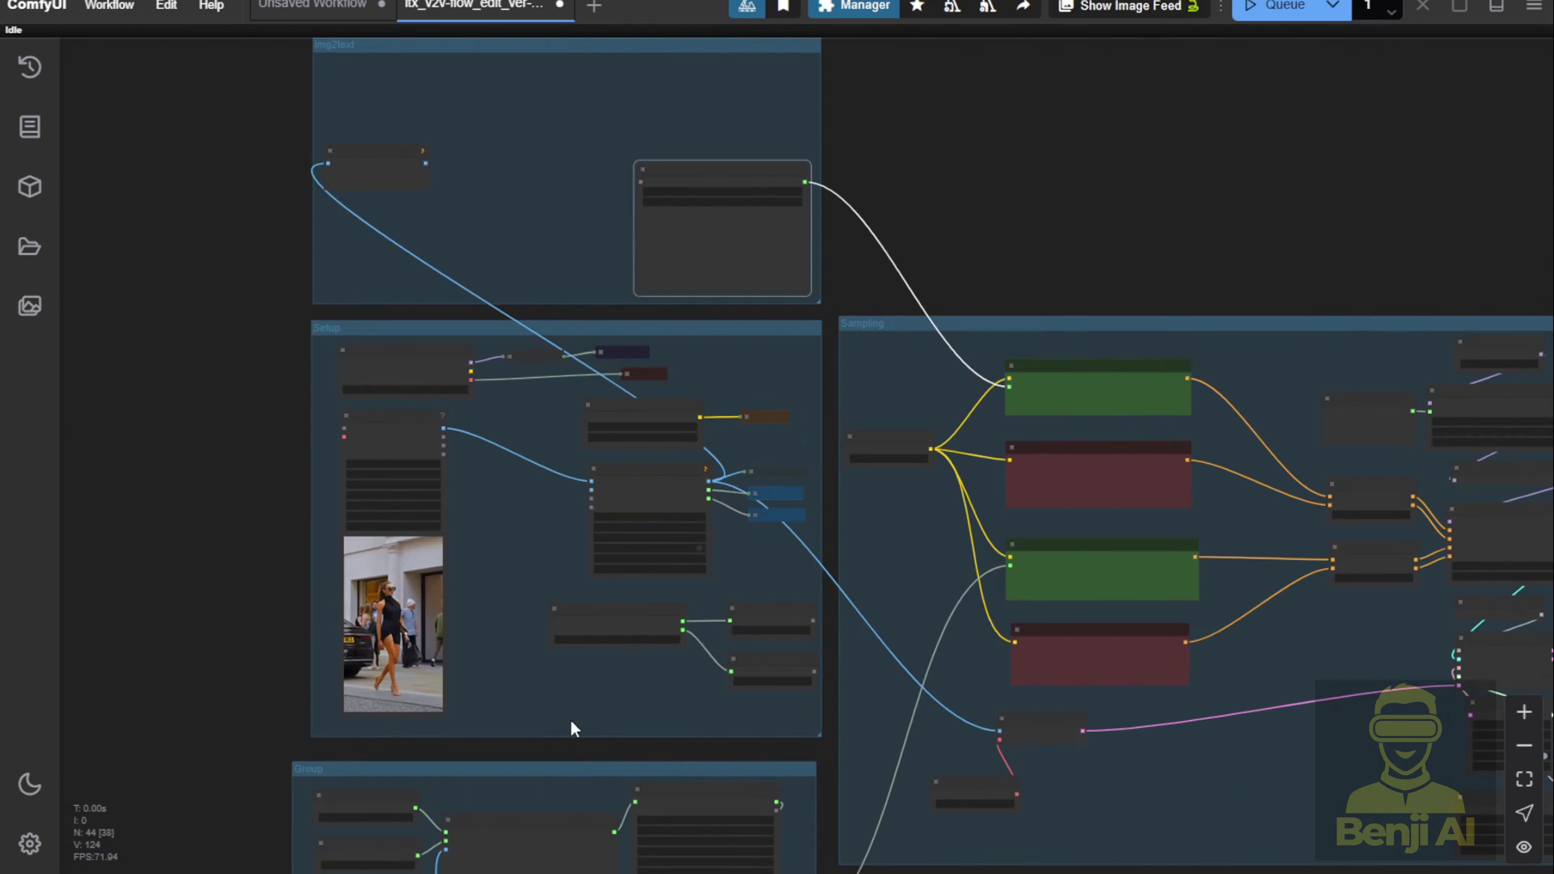
Step: Copy Janus Image Understanding and its two Get nodes from the lower group and paste them into the img2text group
scroll(180, 597, "up", 3)
scroll(181, 597, "up", 3)
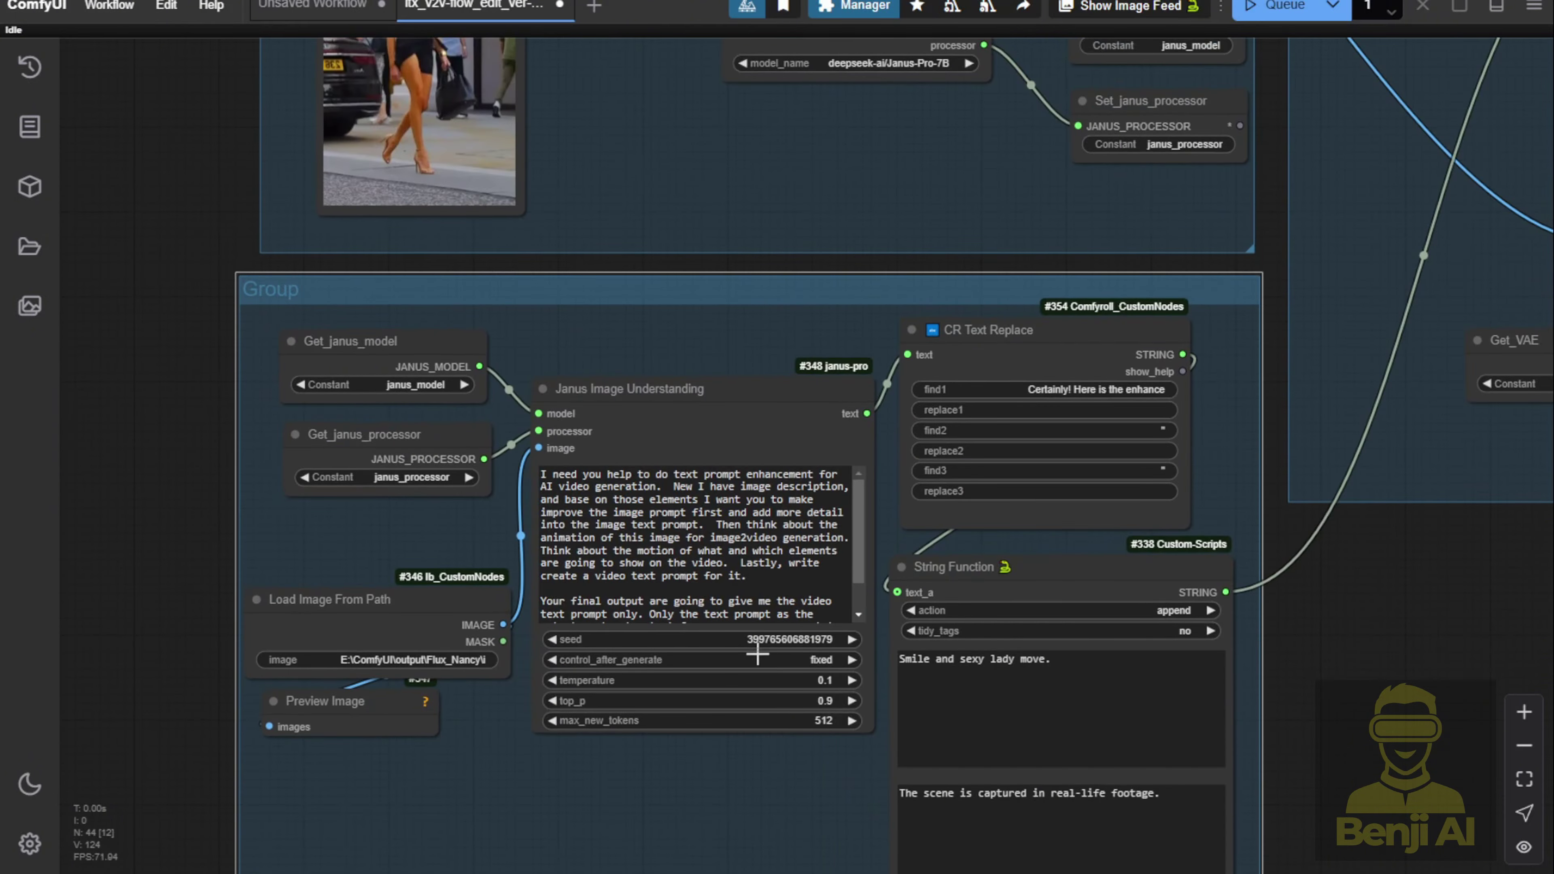
left_click_drag(277, 322, 361, 166)
key("ctrl+c")
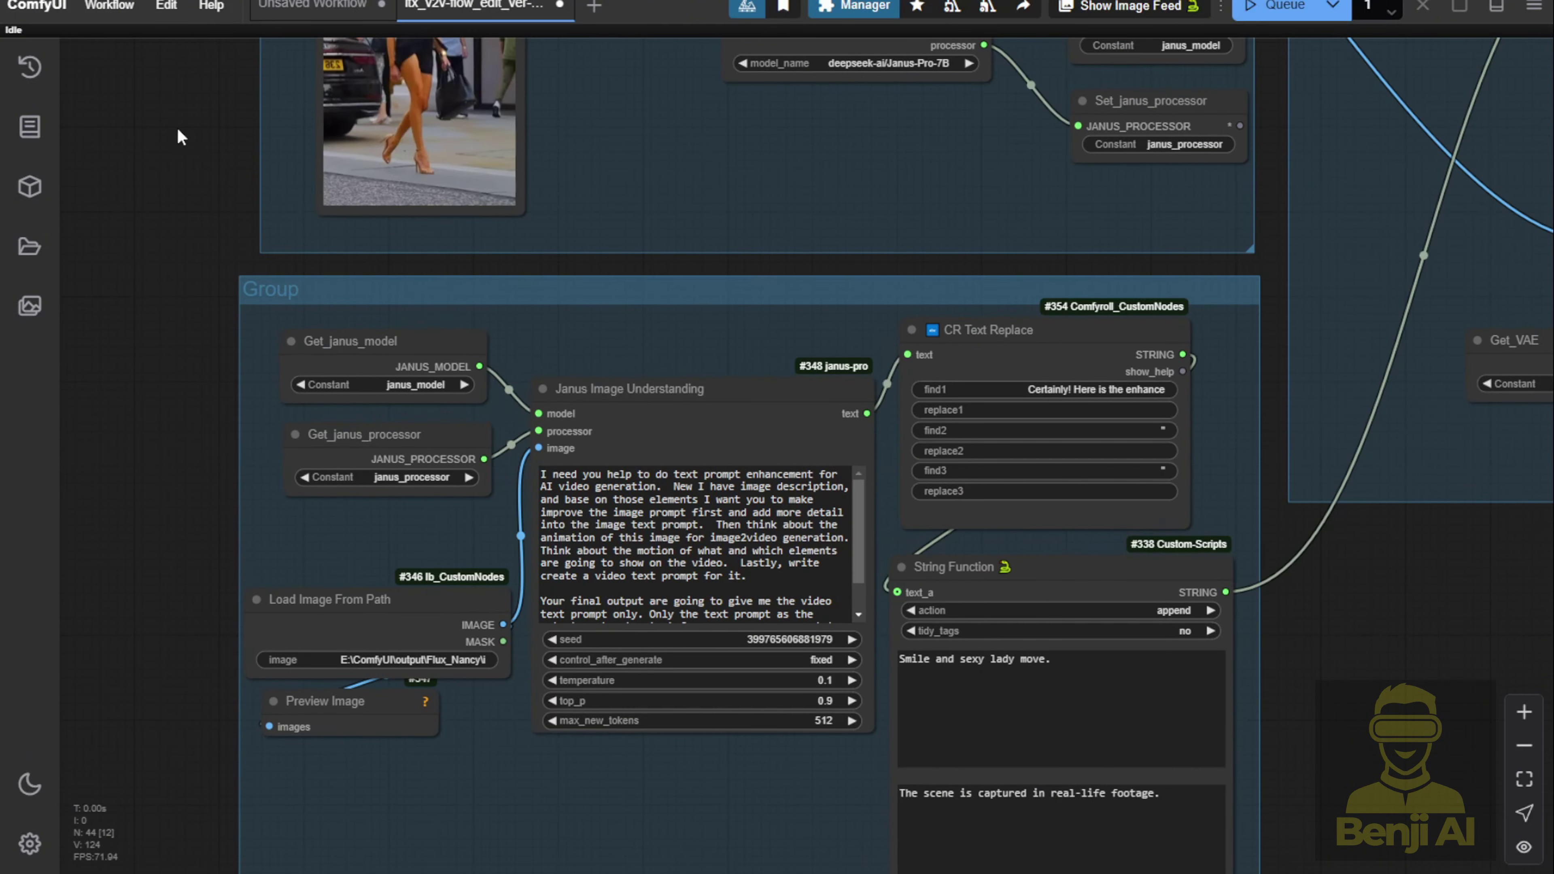
key("ctrl+v")
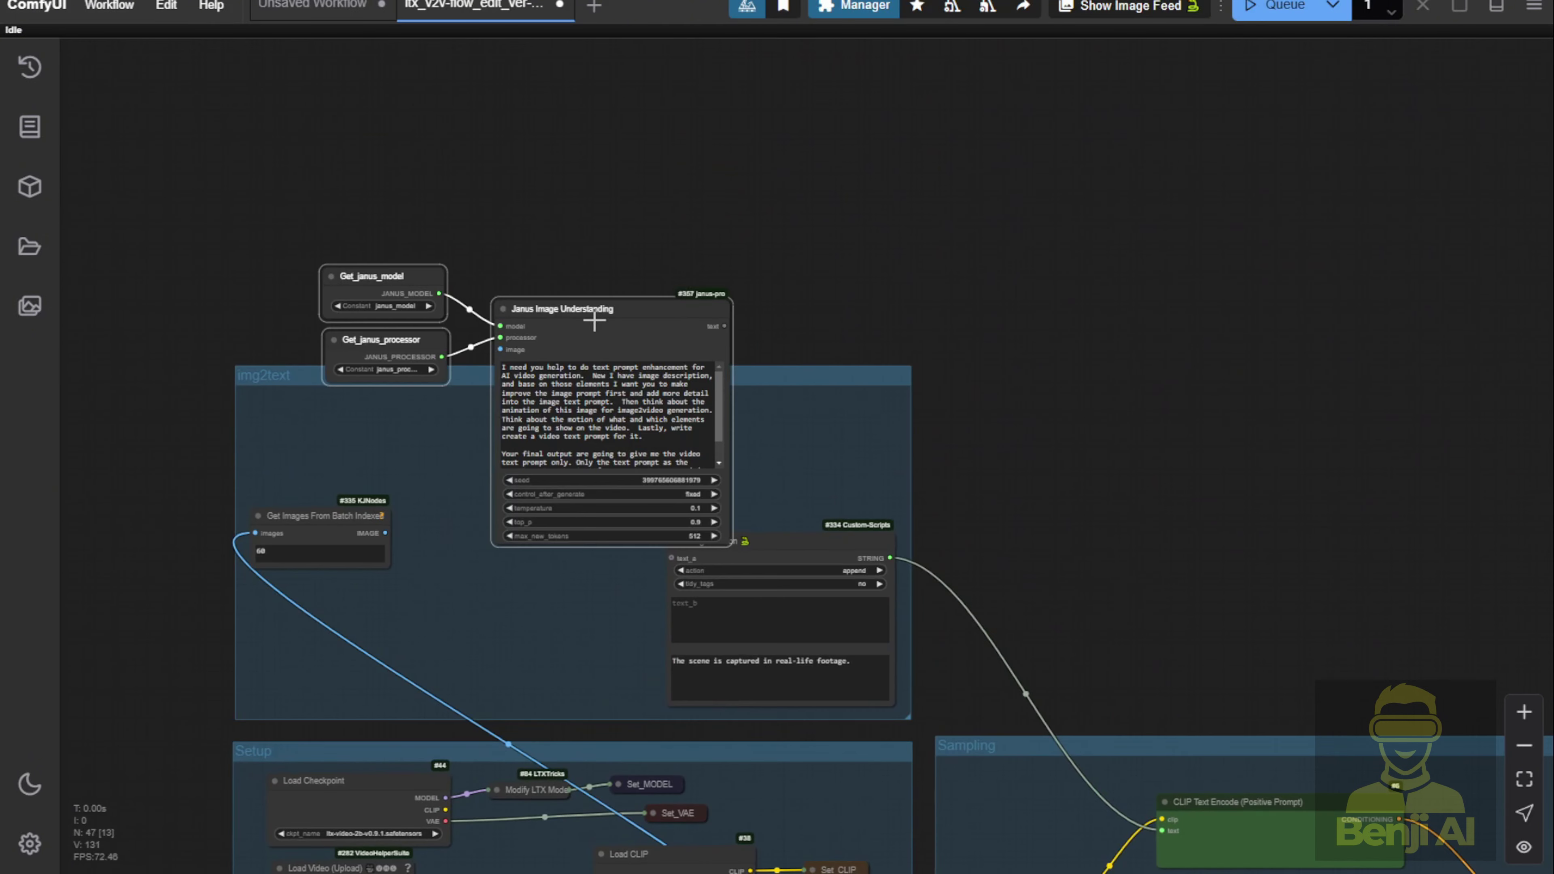
left_click_drag(593, 320, 514, 440)
Step: Place Get Images From Batch Indexed below the pasted Get nodes and connect its IMAGE output to the Janus image input
left_click(347, 521)
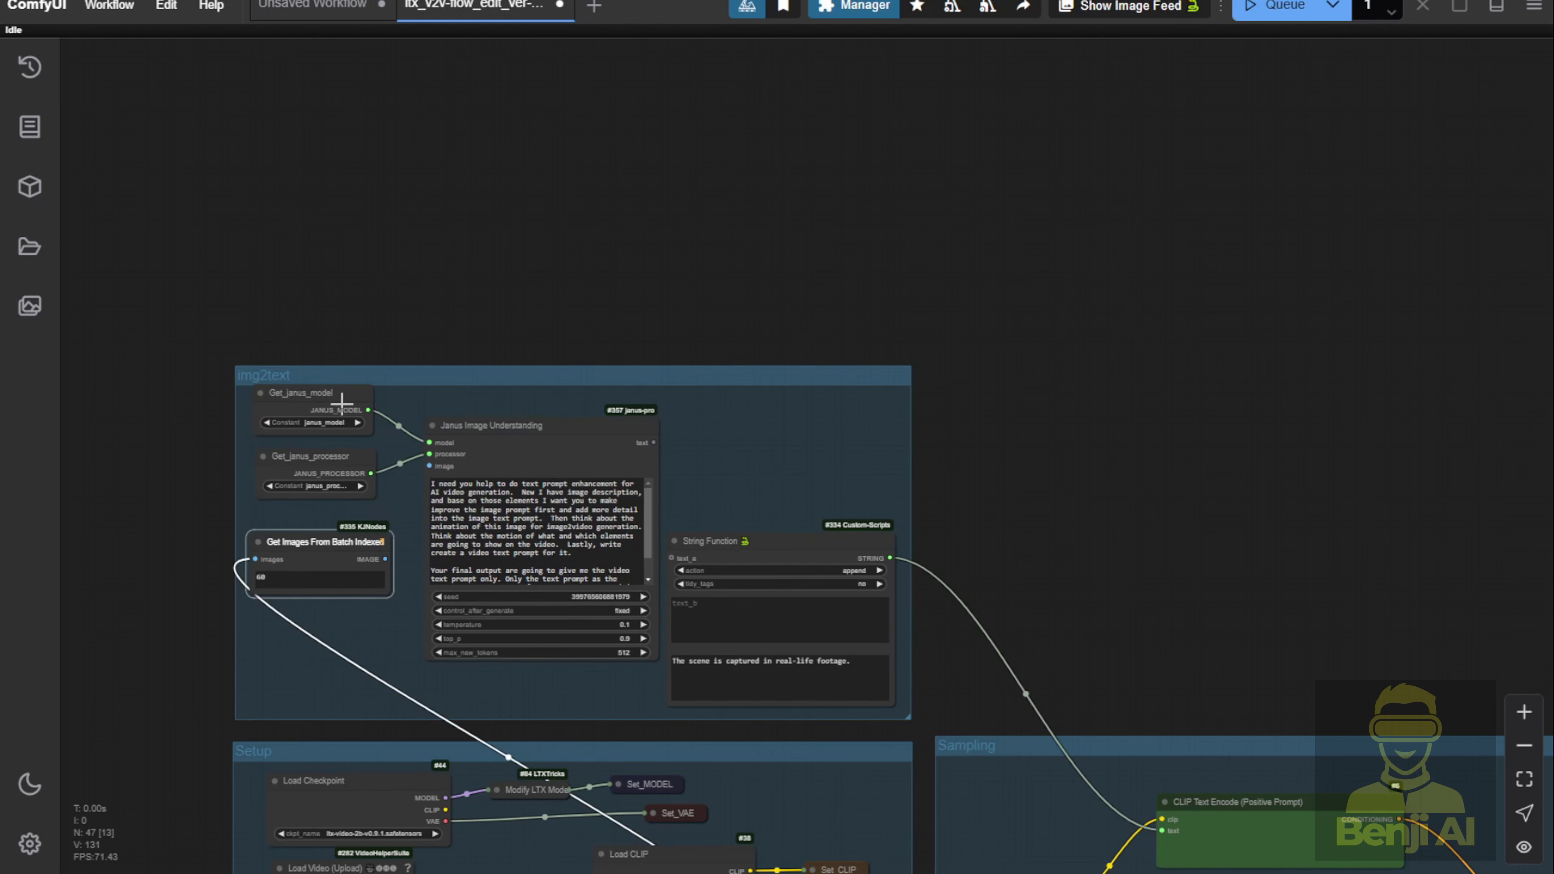
scroll(356, 470, "up", 5)
left_click_drag(411, 641, 497, 459)
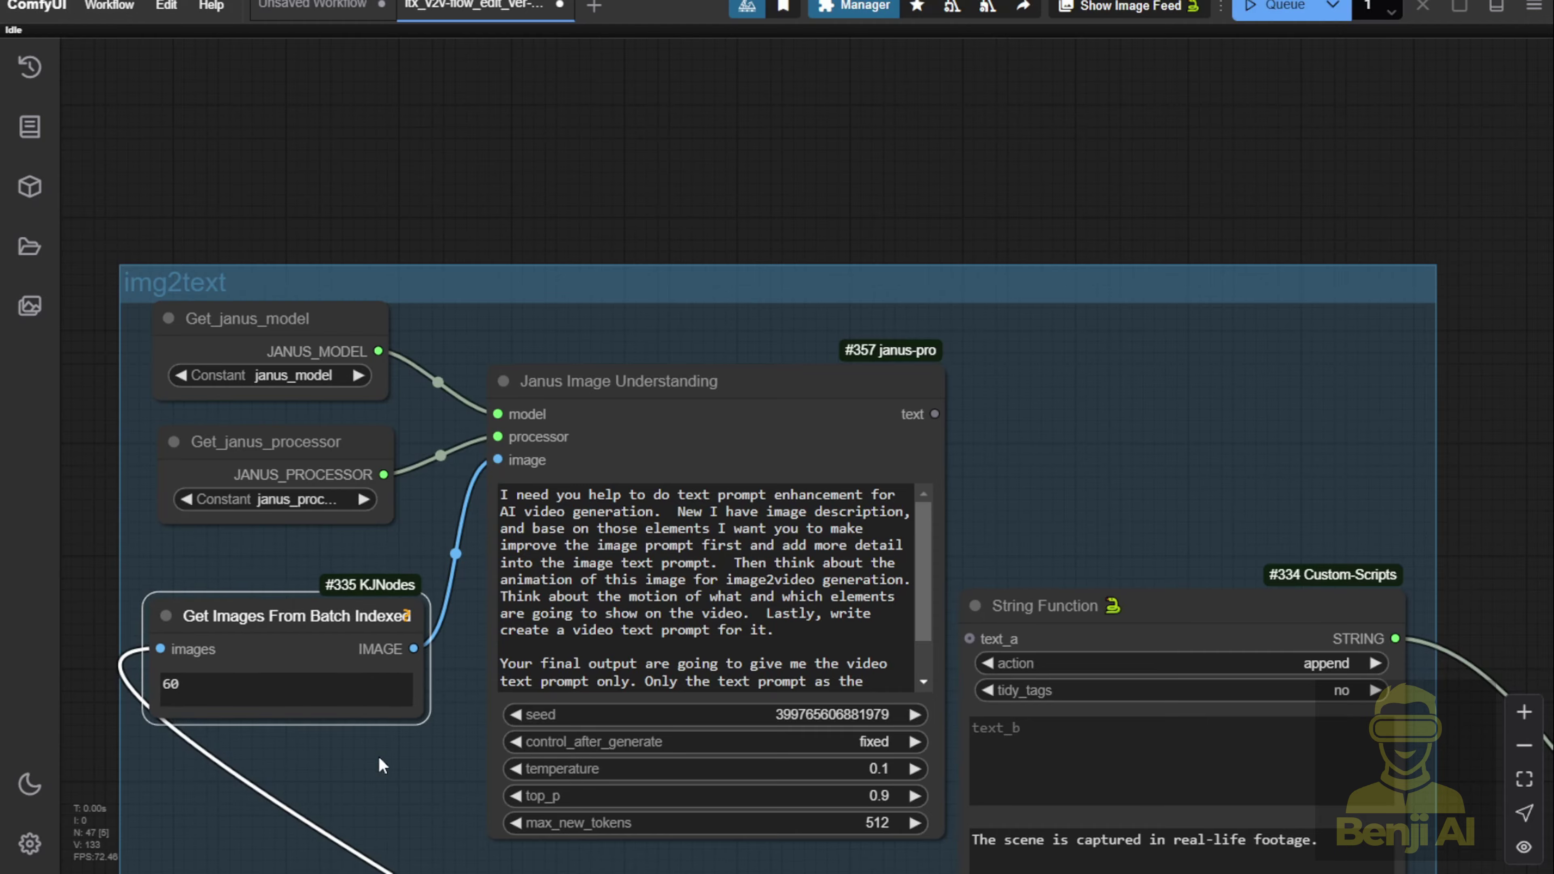
Step: Replace the img2text Janus prompt with the "Write an video text prompt using the same style of this image" text and reposition the Janus and String Function nodes
scroll(476, 529, "down", 5)
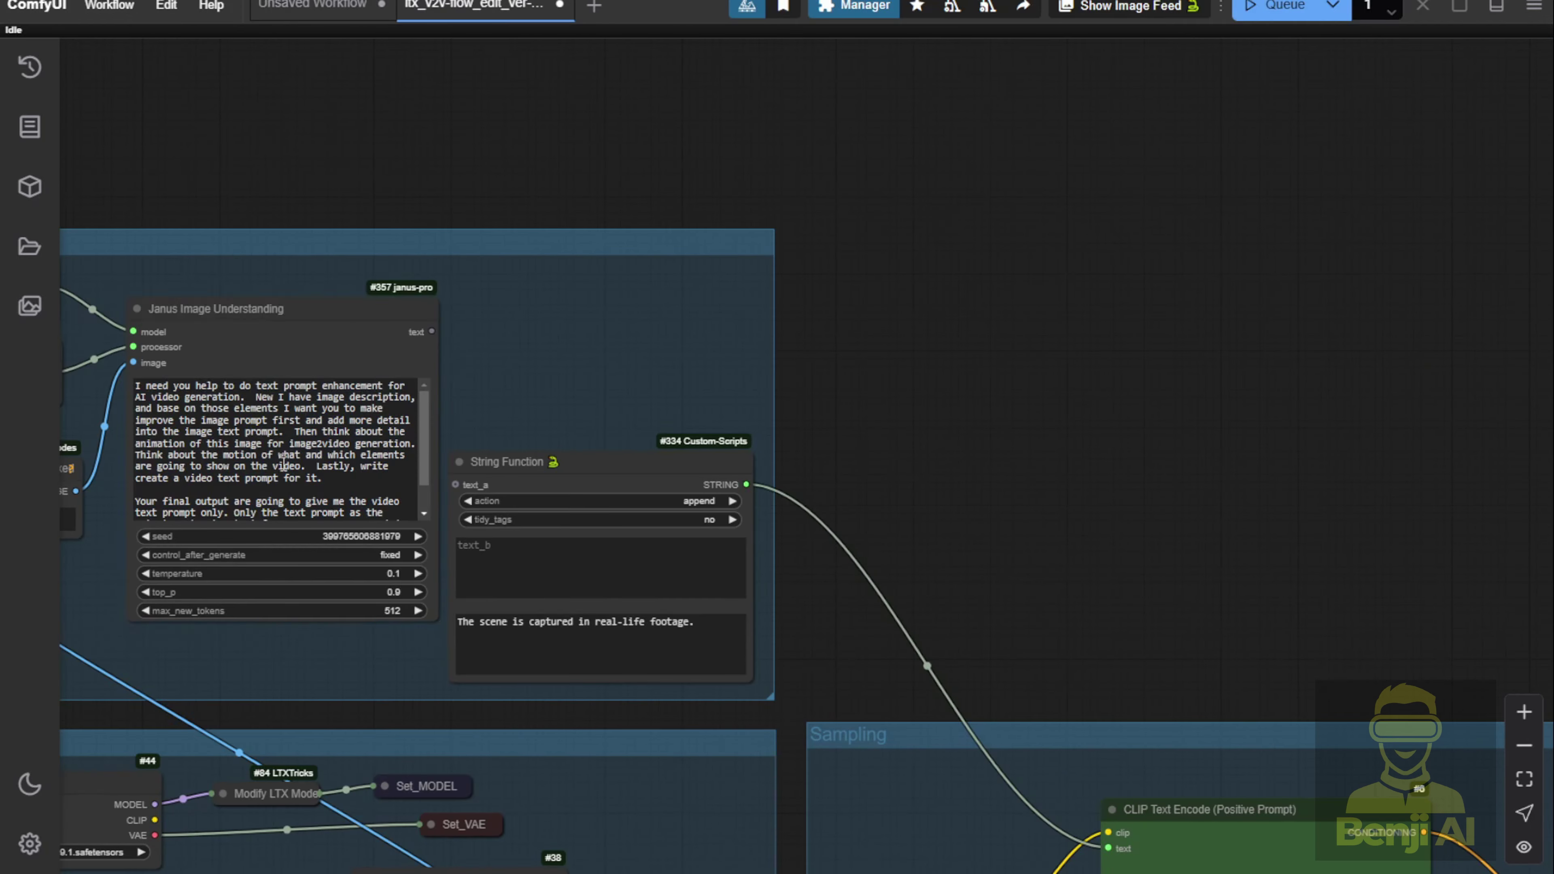
key("ctrl+v")
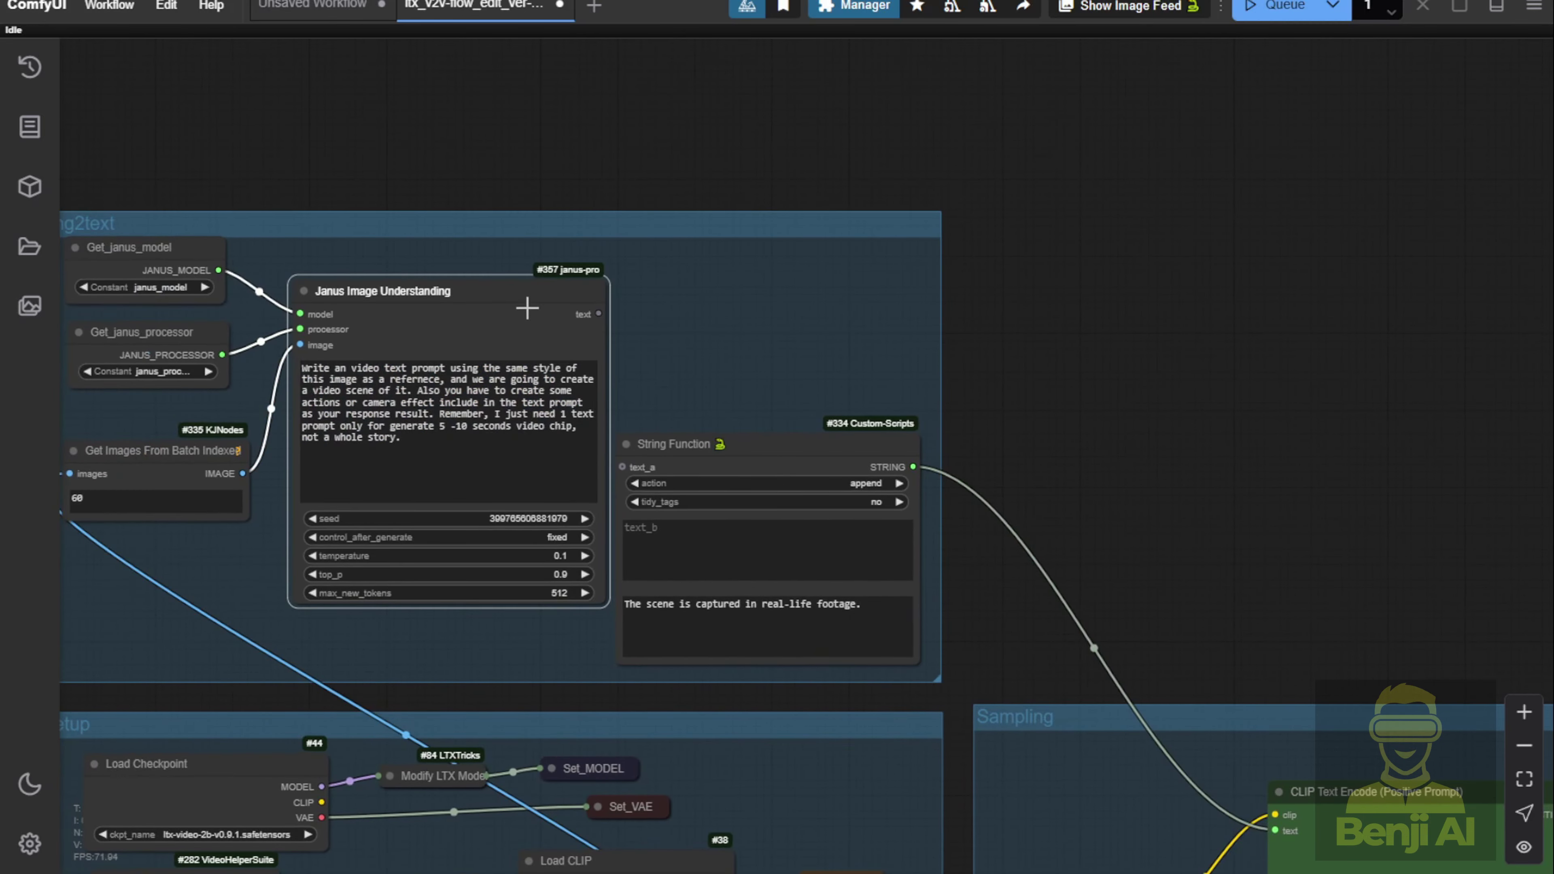
left_click_drag(527, 308, 502, 304)
left_click_drag(674, 443, 669, 290)
scroll(571, 317, "up", 4)
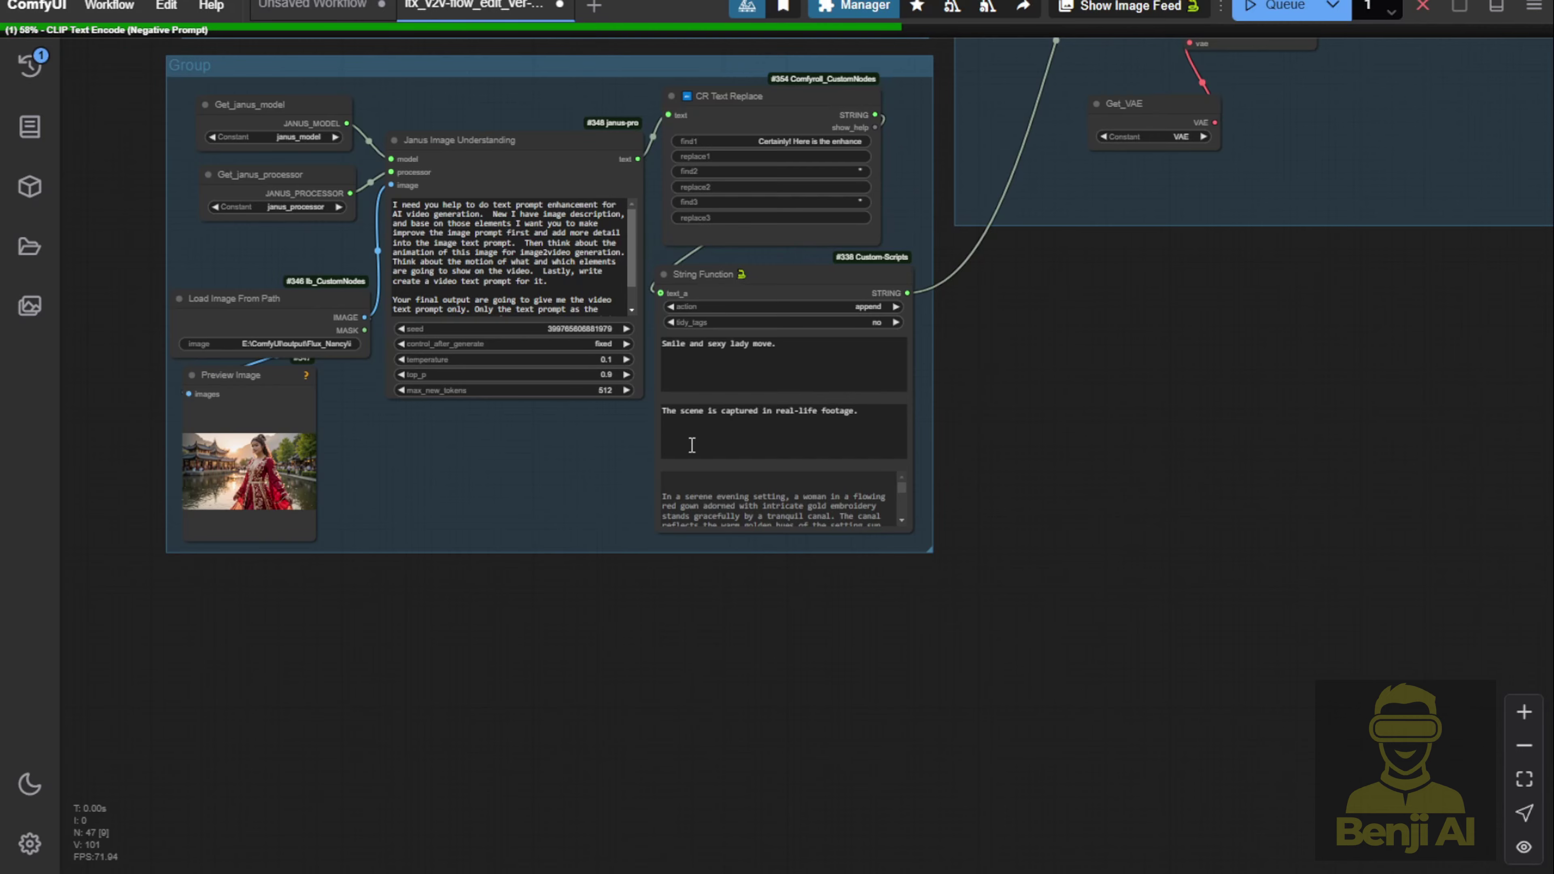
Step: Enlarge the Preview Image node below Load Image From Path and shift it slightly within the group
scroll(692, 445, "up", 5)
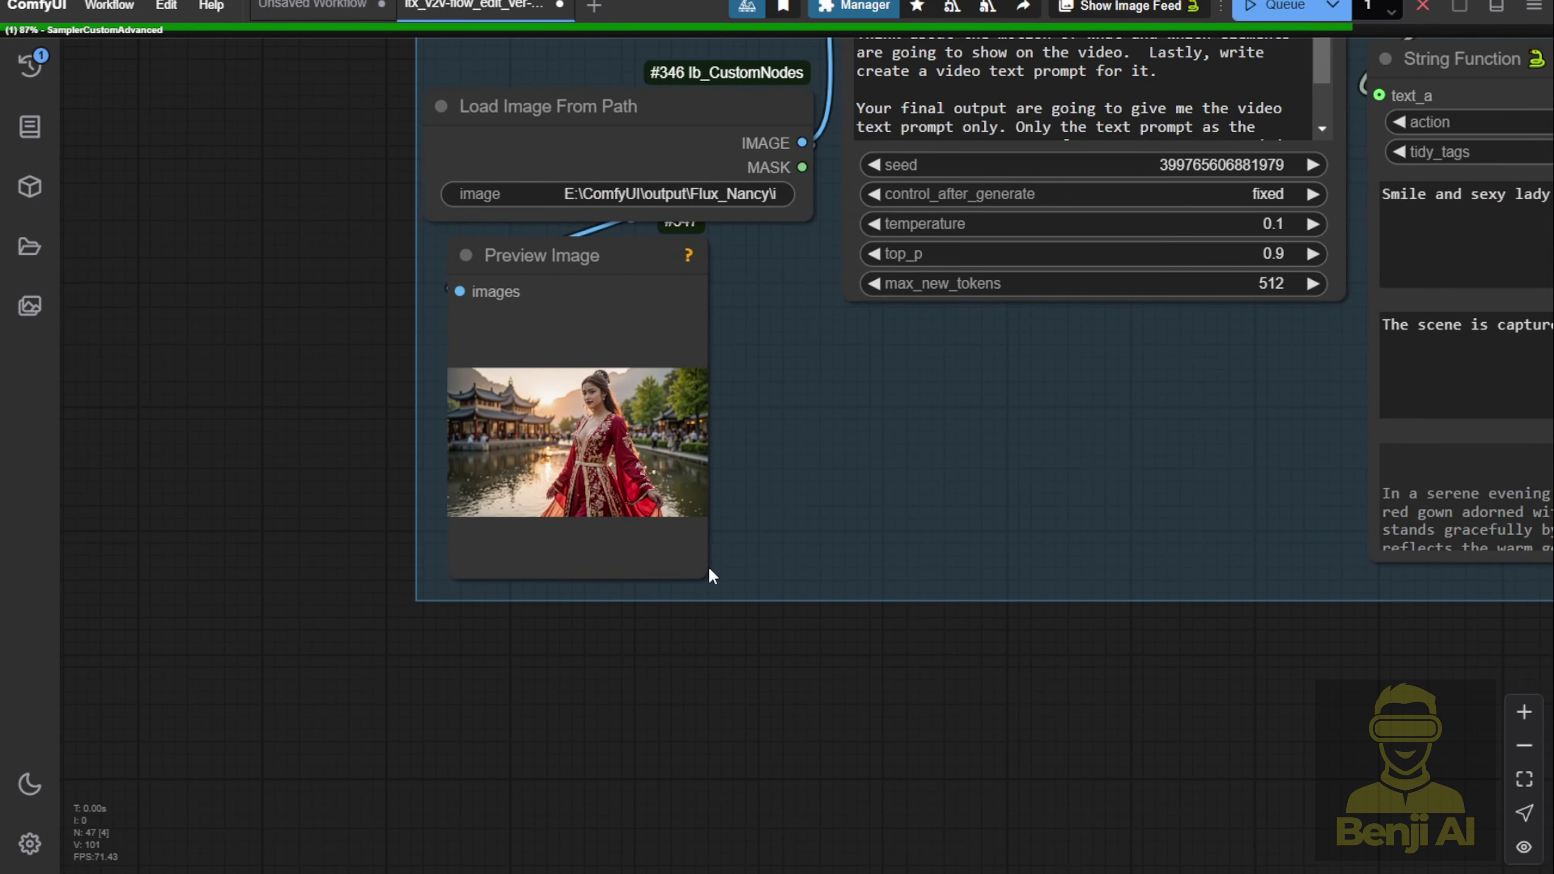
scroll(708, 566, "up", 3)
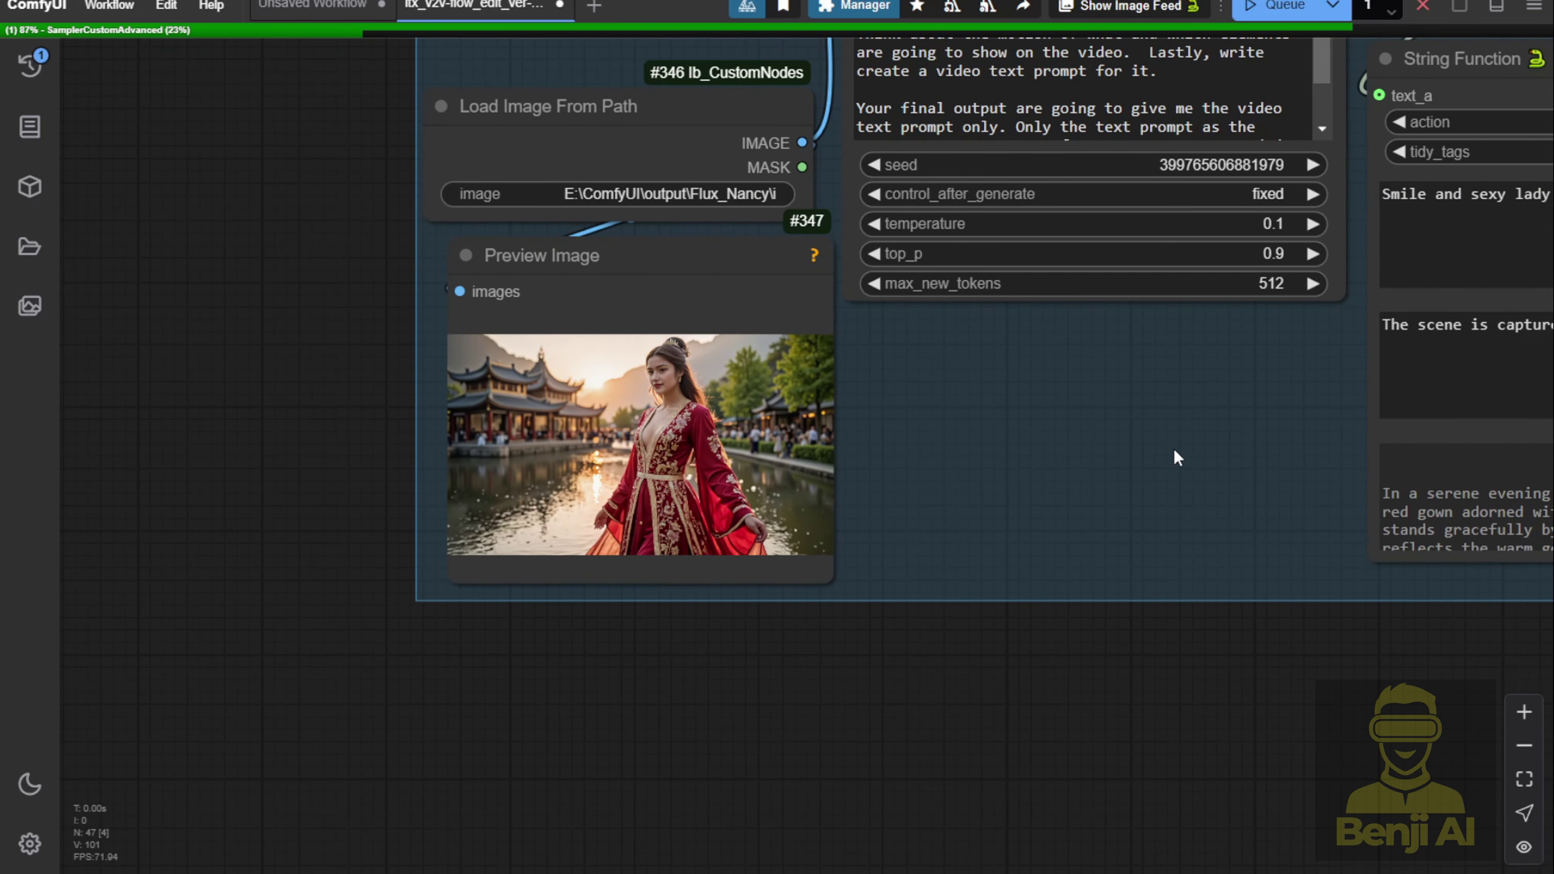
left_click_drag(637, 264, 629, 264)
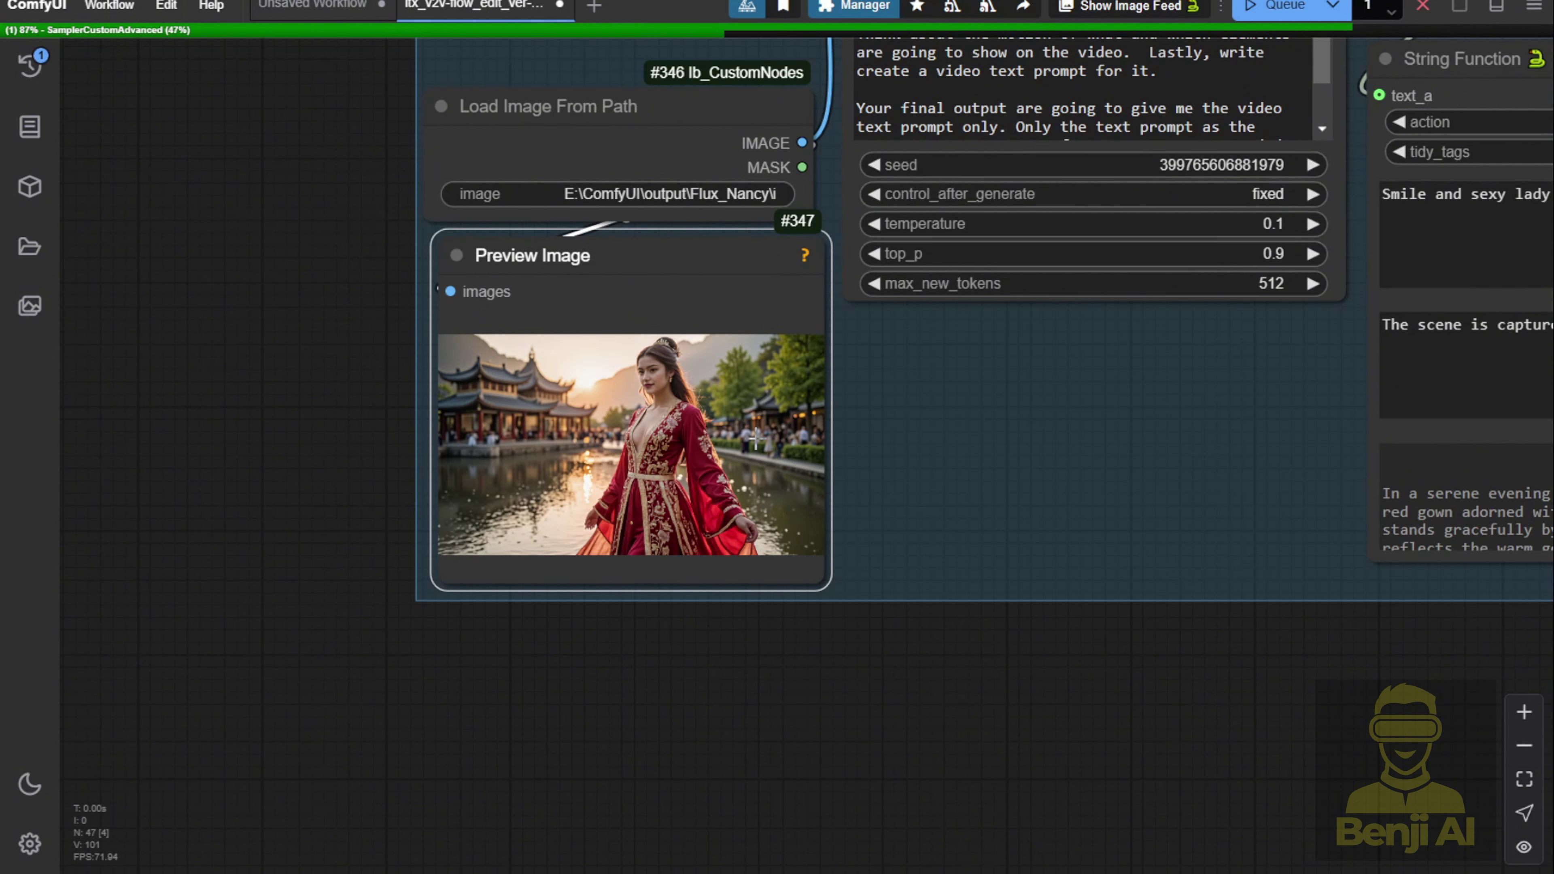
Step: Compare the source image and street video previews with the generated clips in both Video Combine nodes
scroll(757, 439, "down", 4)
left_click_drag(1074, 432, 1038, 822)
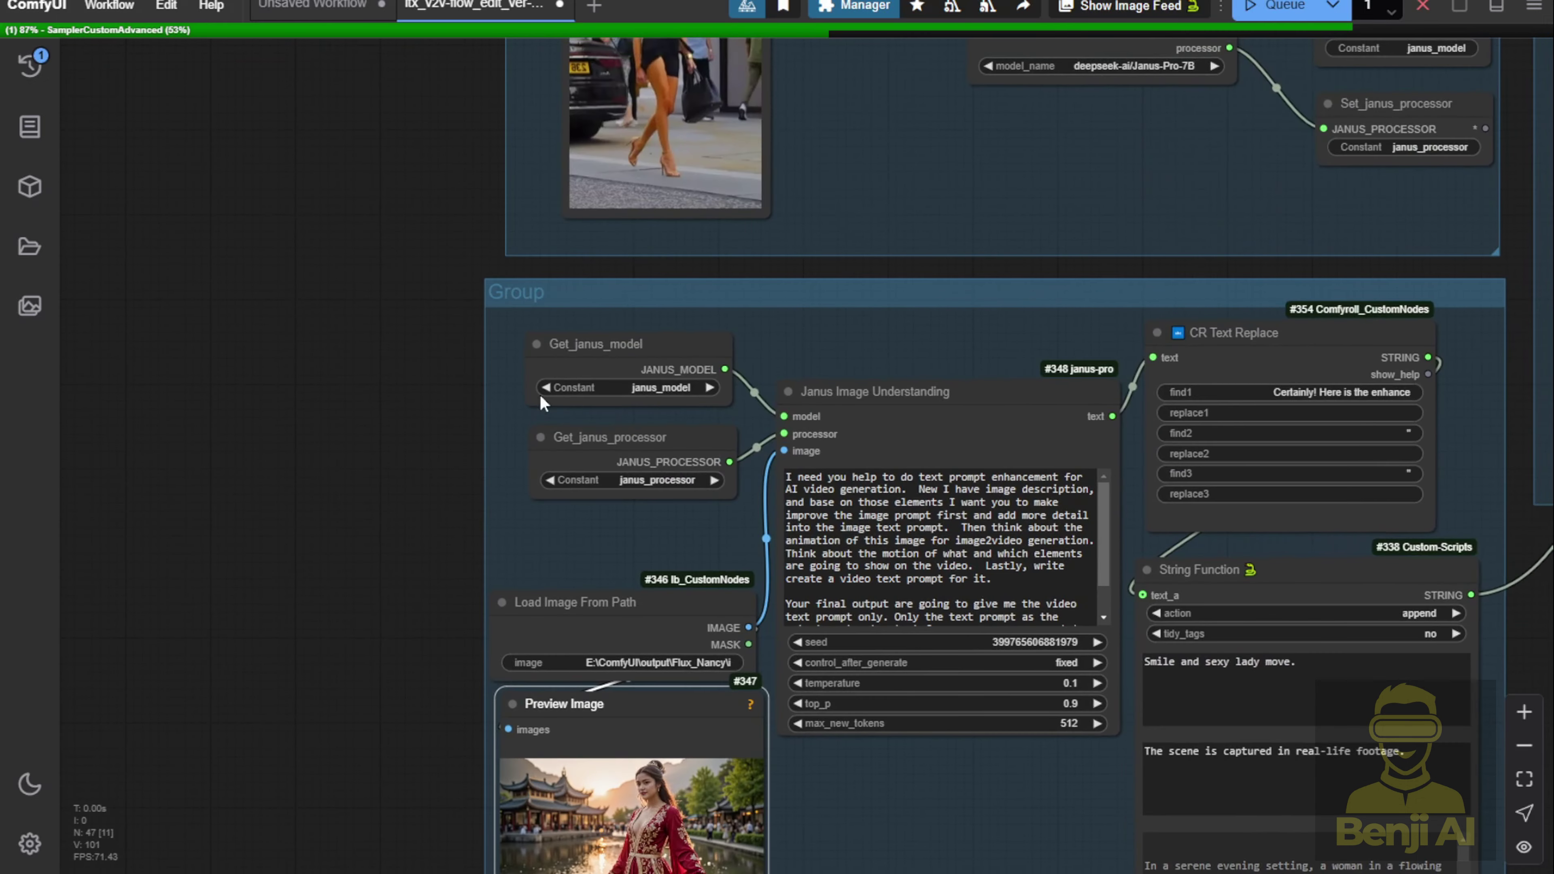
left_click_drag(425, 247, 416, 555)
scroll(633, 322, "up", 3)
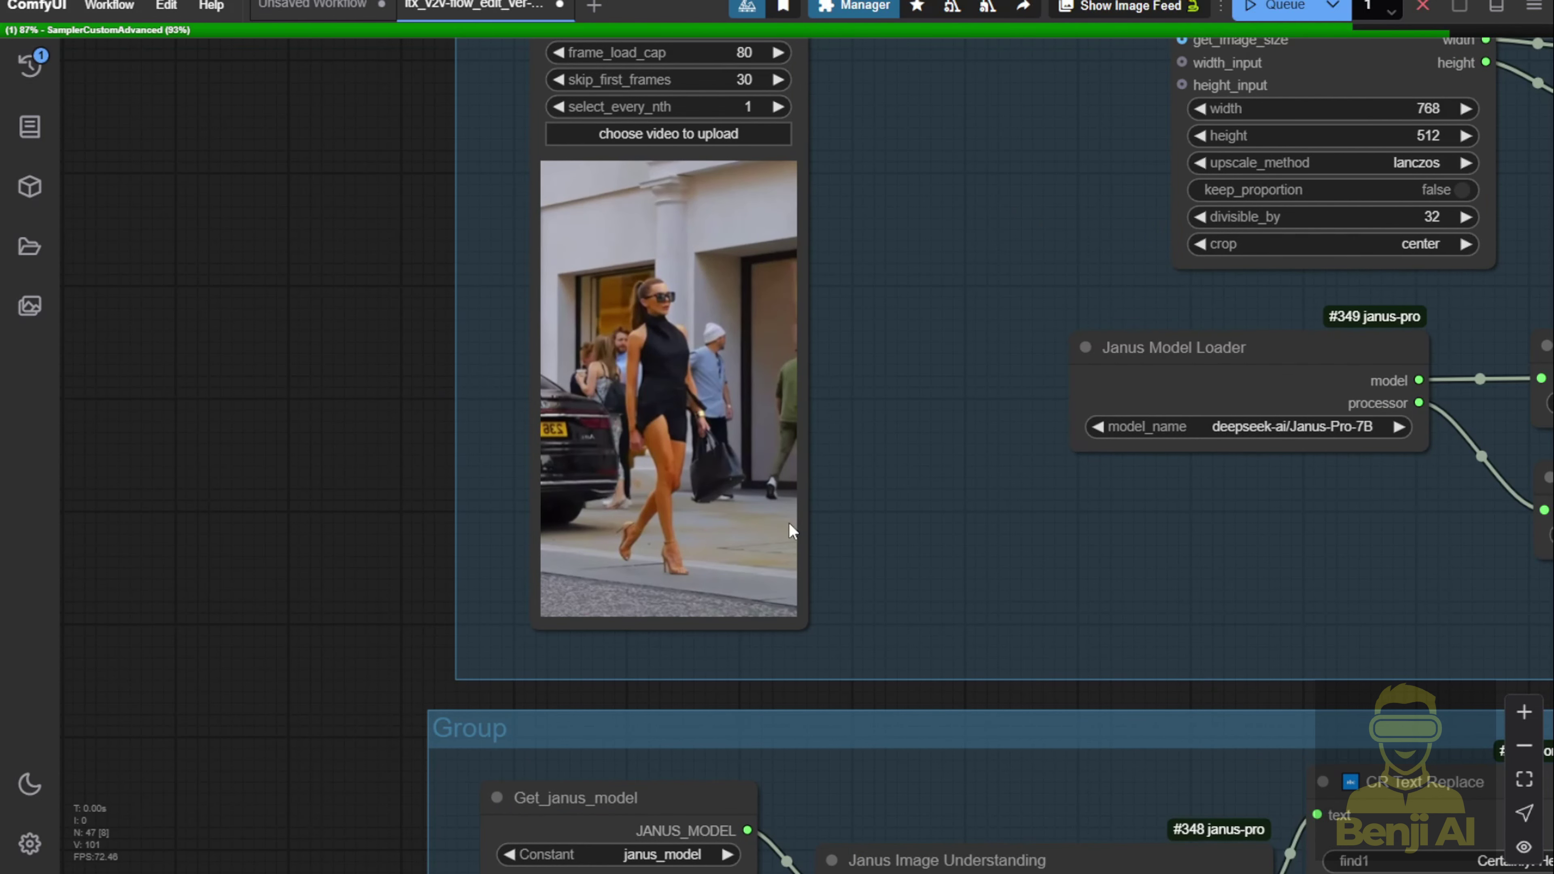
scroll(789, 524, "down", 2)
scroll(878, 518, "down", 2)
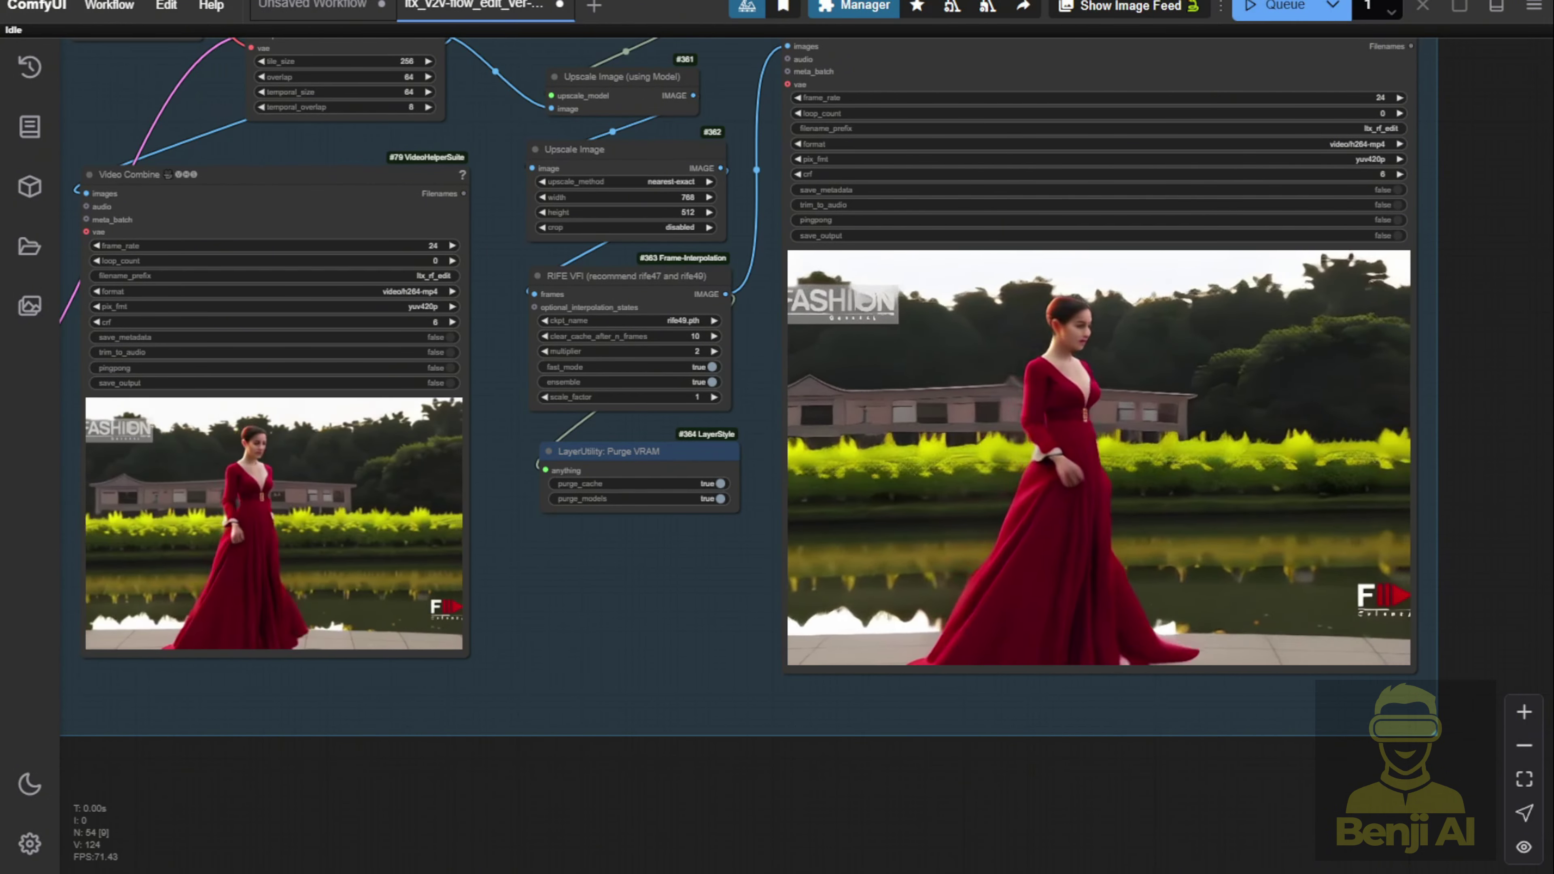
scroll(738, 586, "down", 1)
left_click_drag(688, 597, 896, 649)
scroll(546, 329, "up", 2)
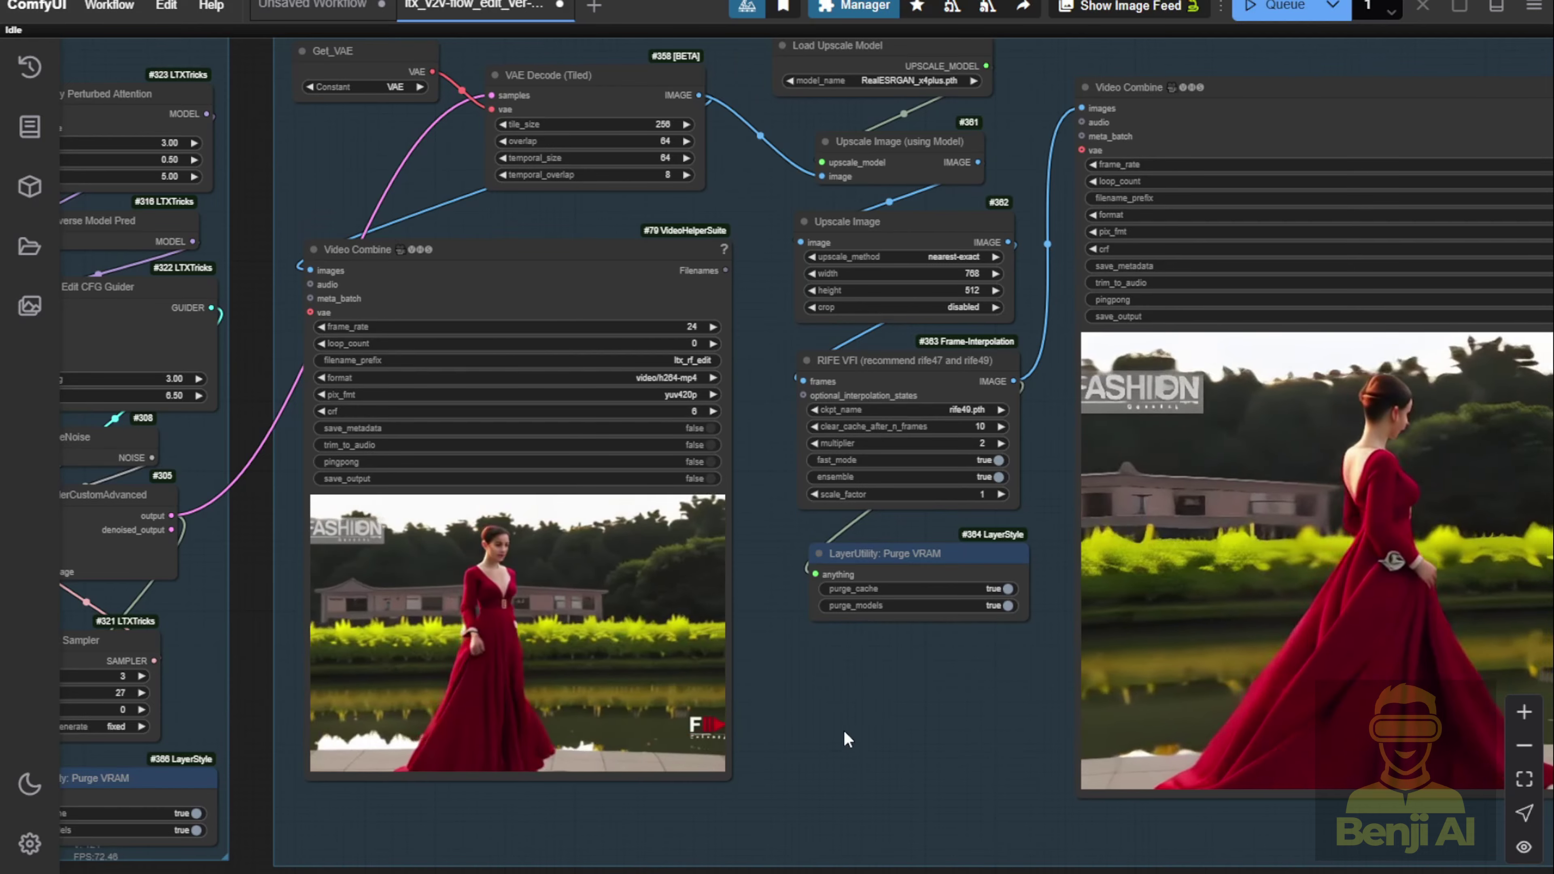
left_click_drag(843, 729, 363, 719)
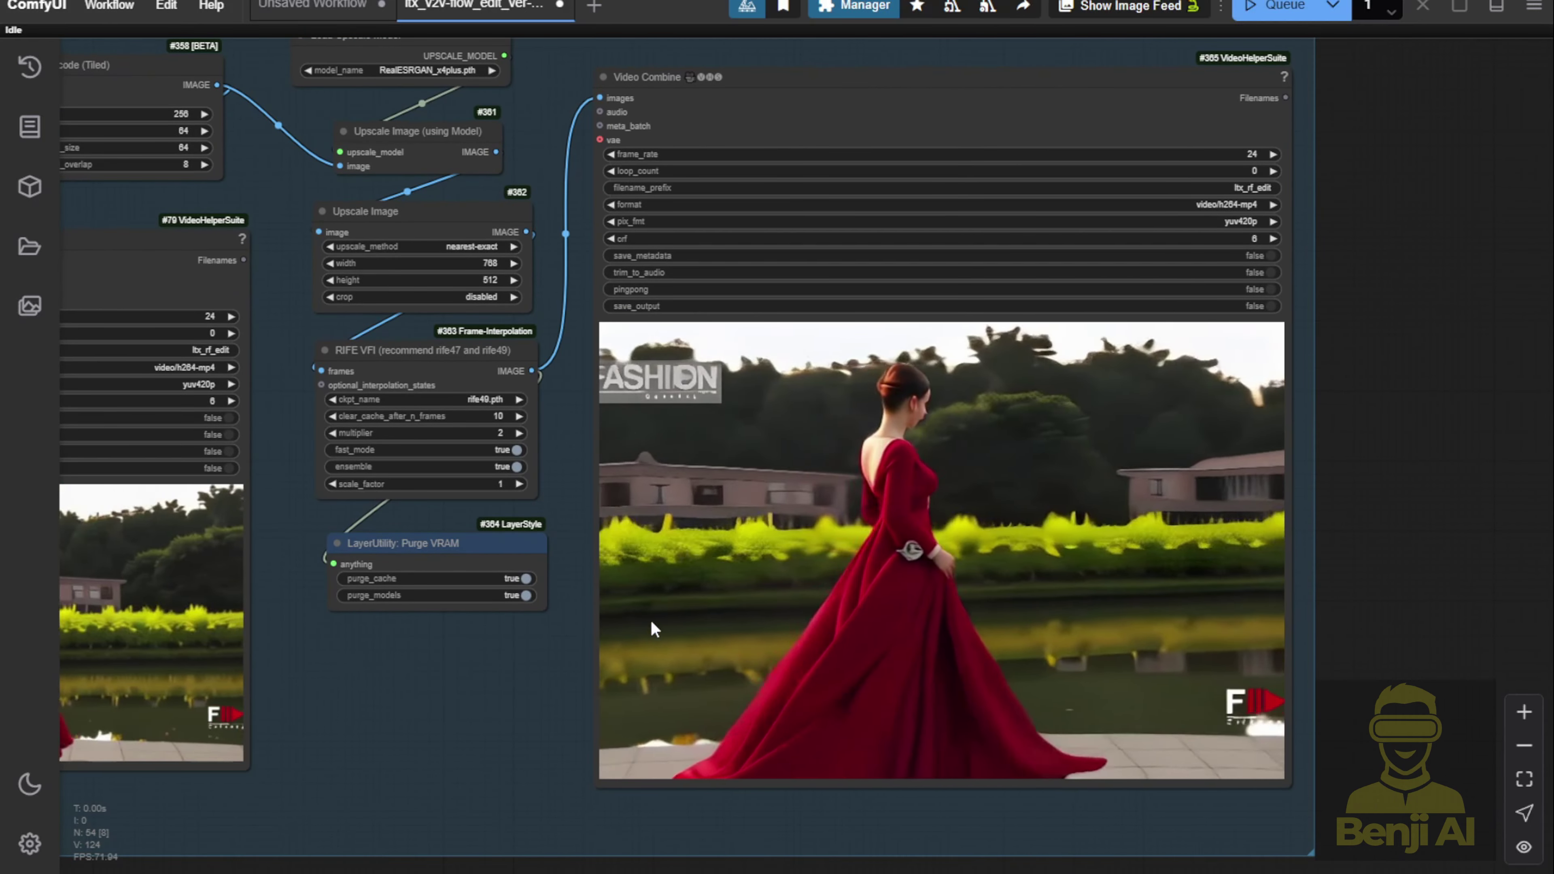
scroll(404, 738, "down", 2)
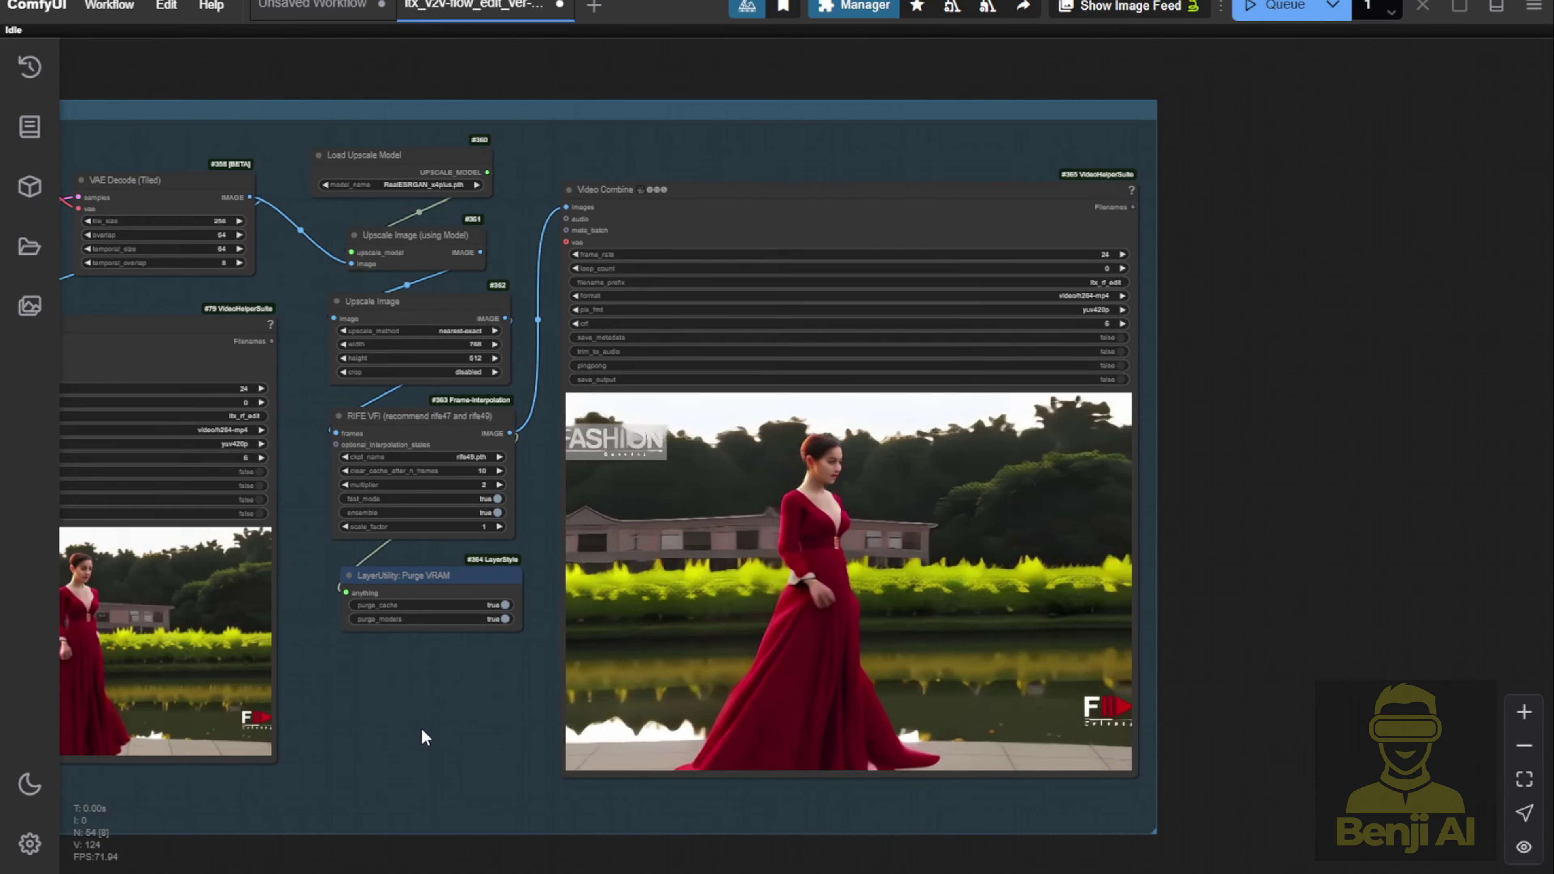
left_click_drag(425, 738, 867, 566)
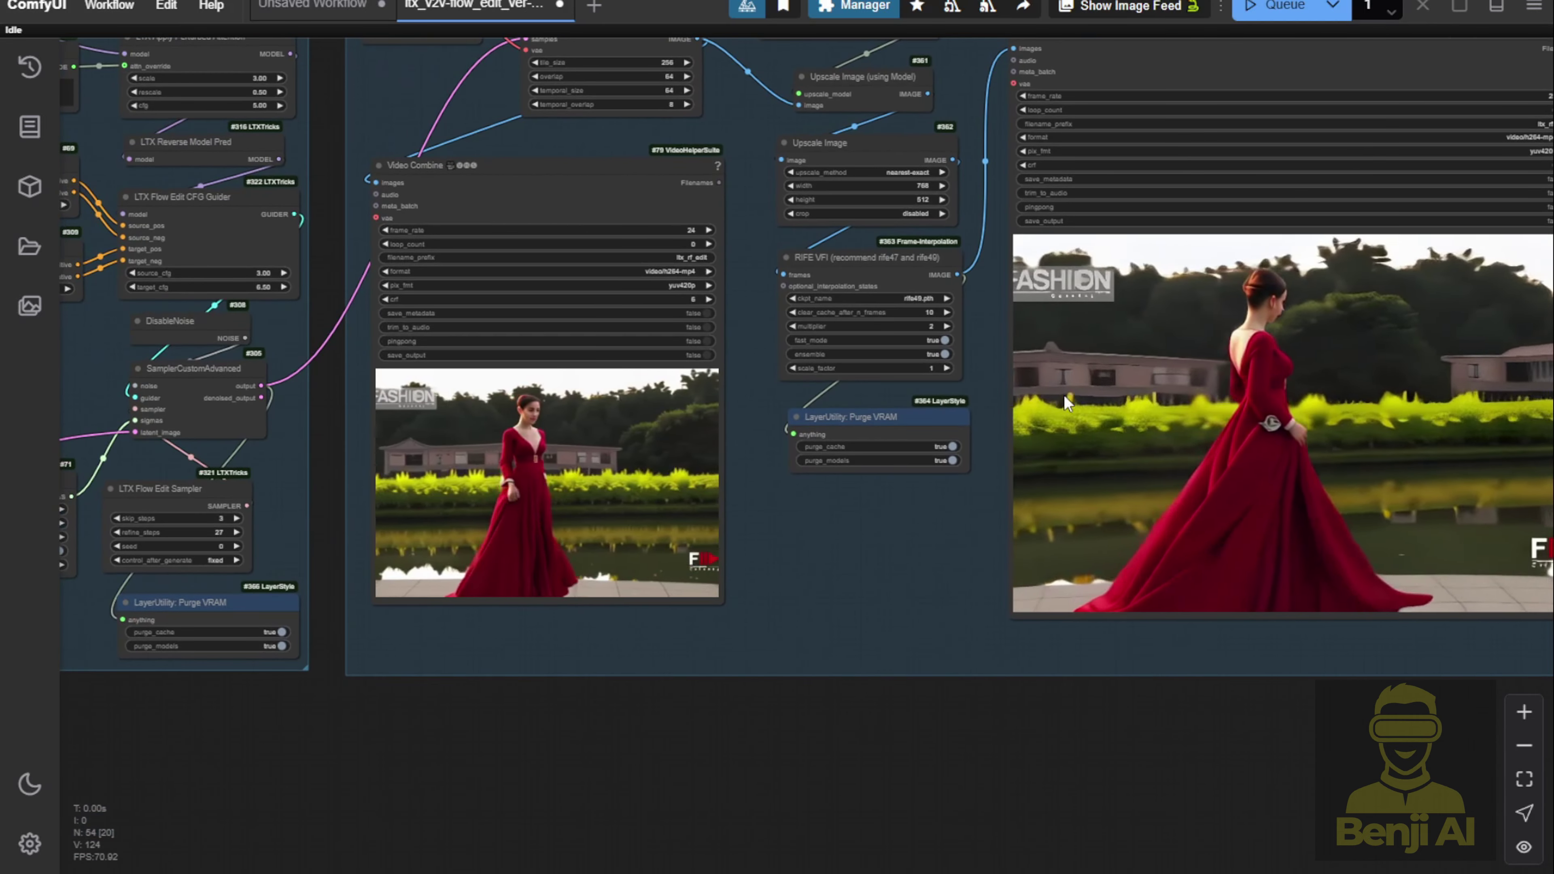
left_click_drag(688, 729, 1270, 716)
left_click_drag(447, 747, 1182, 766)
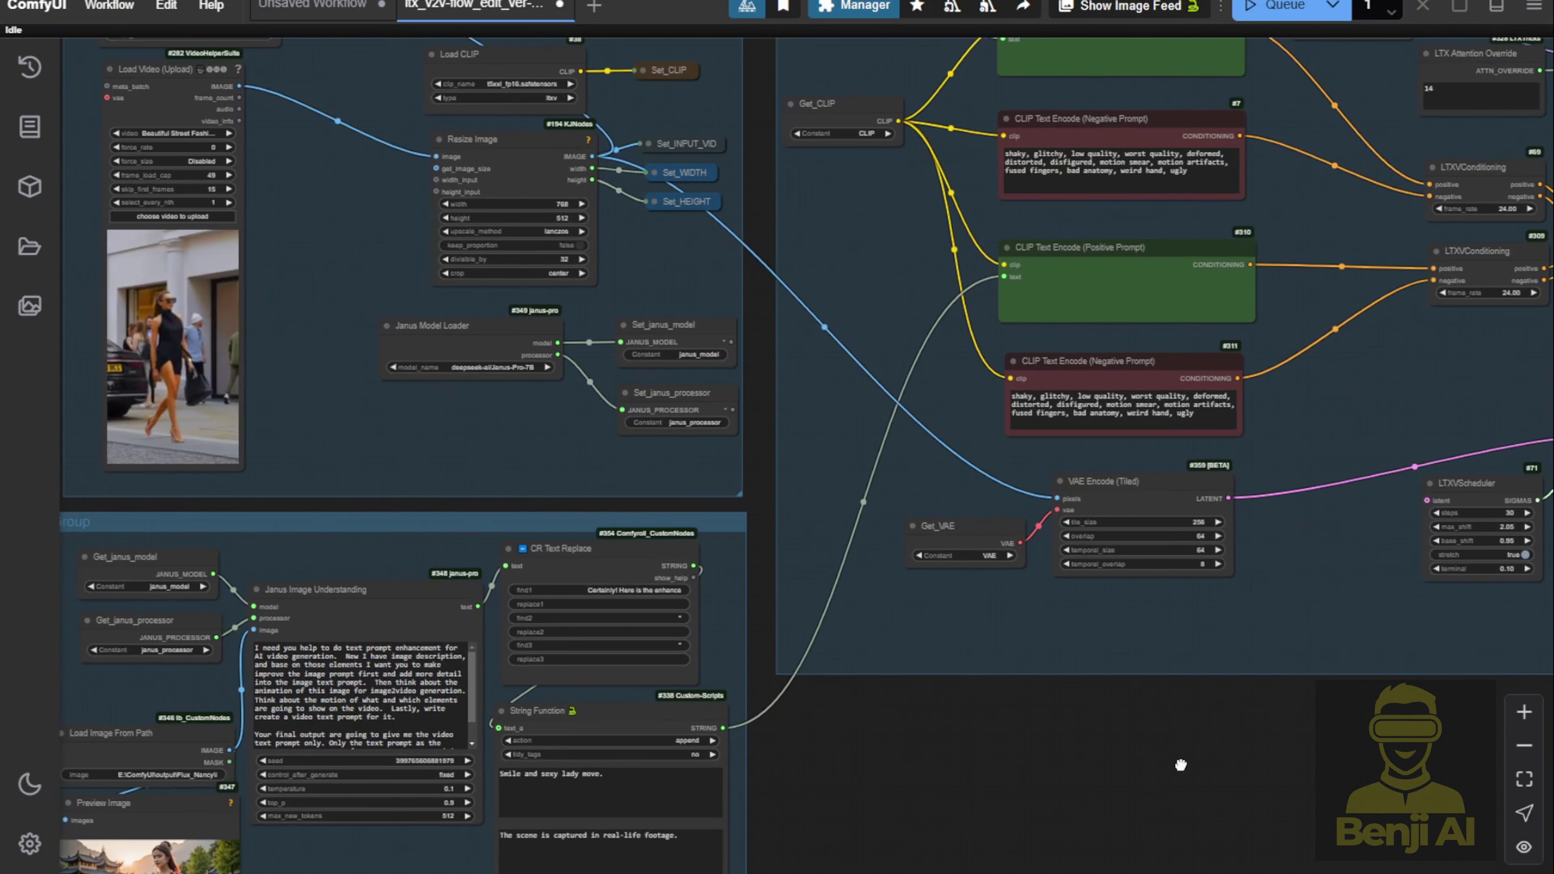
scroll(329, 349, "down", 3)
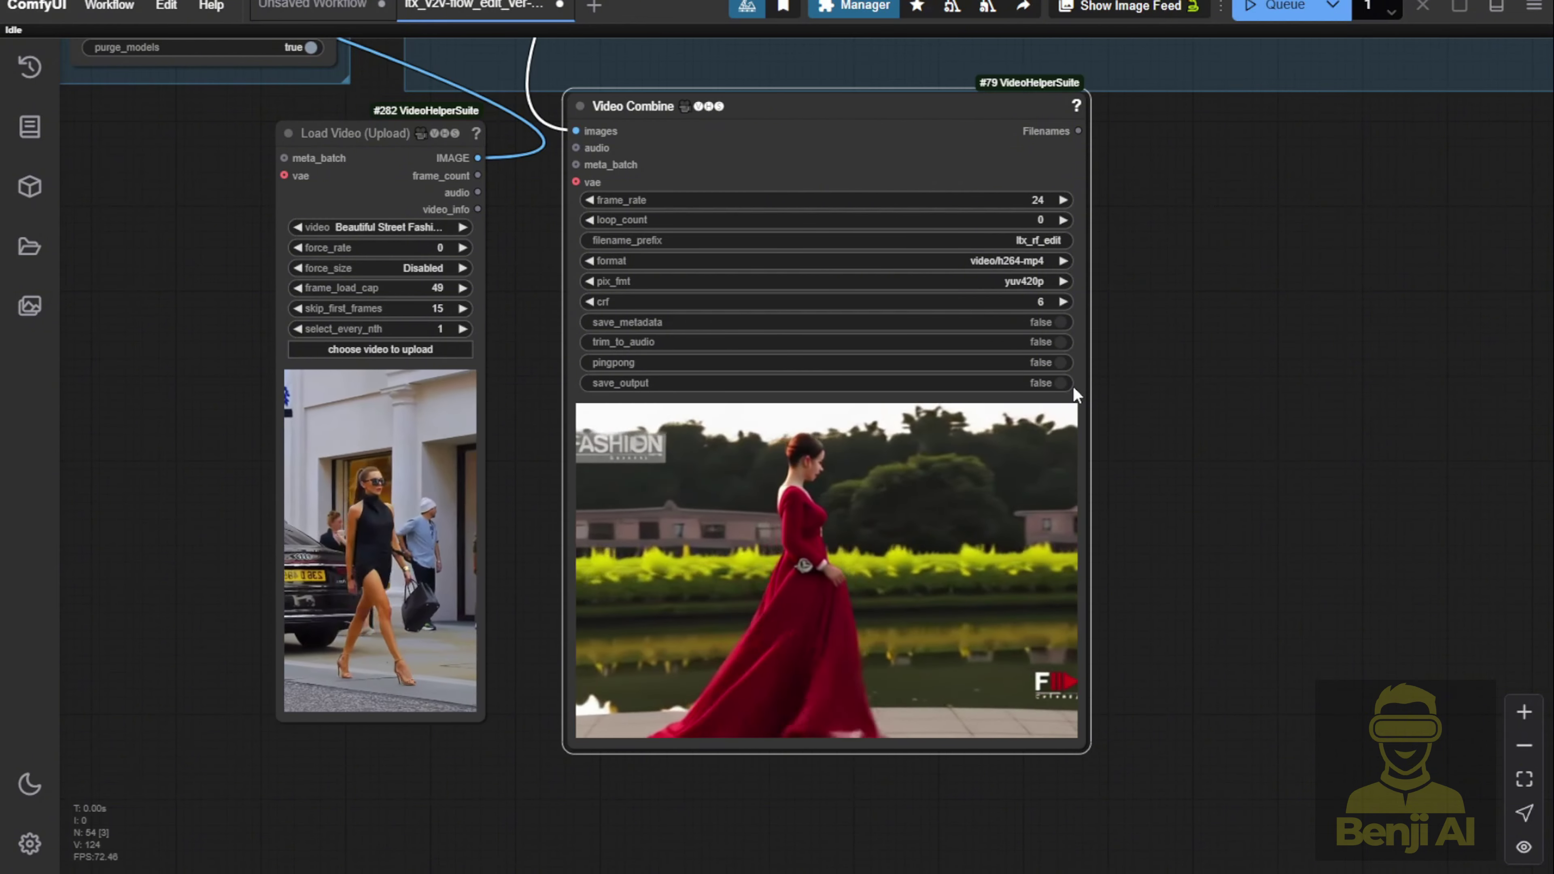
Step: Read the combined prompt text in the lower group's String Function node against the generated video
scroll(1356, 672, "down", 5)
scroll(1088, 553, "up", 1)
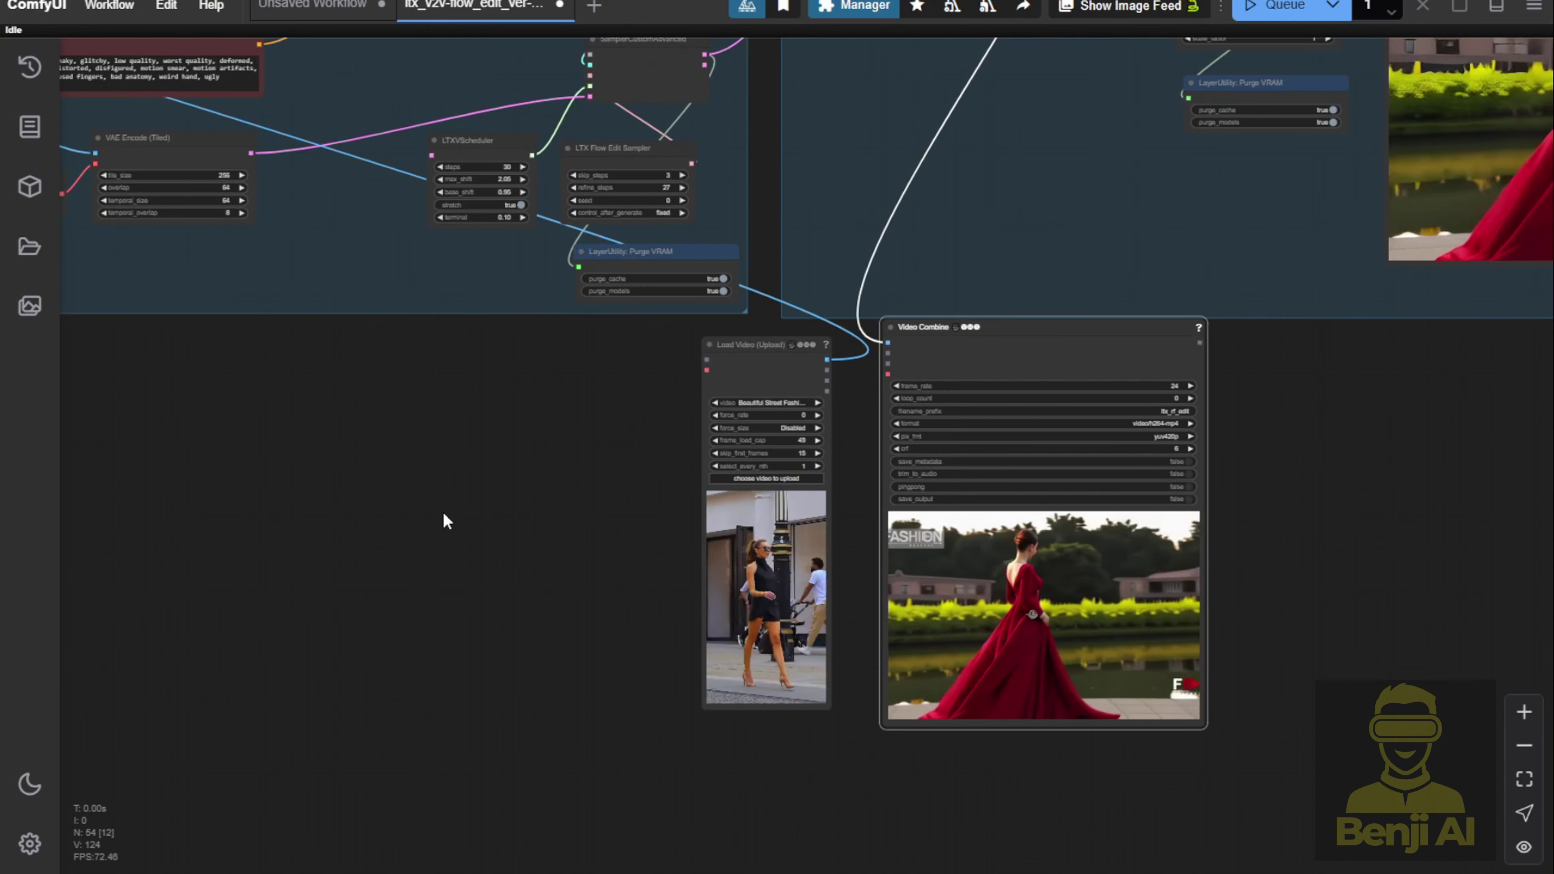
left_click_drag(443, 515, 1448, 601)
scroll(816, 447, "up", 3)
scroll(562, 424, "up", 3)
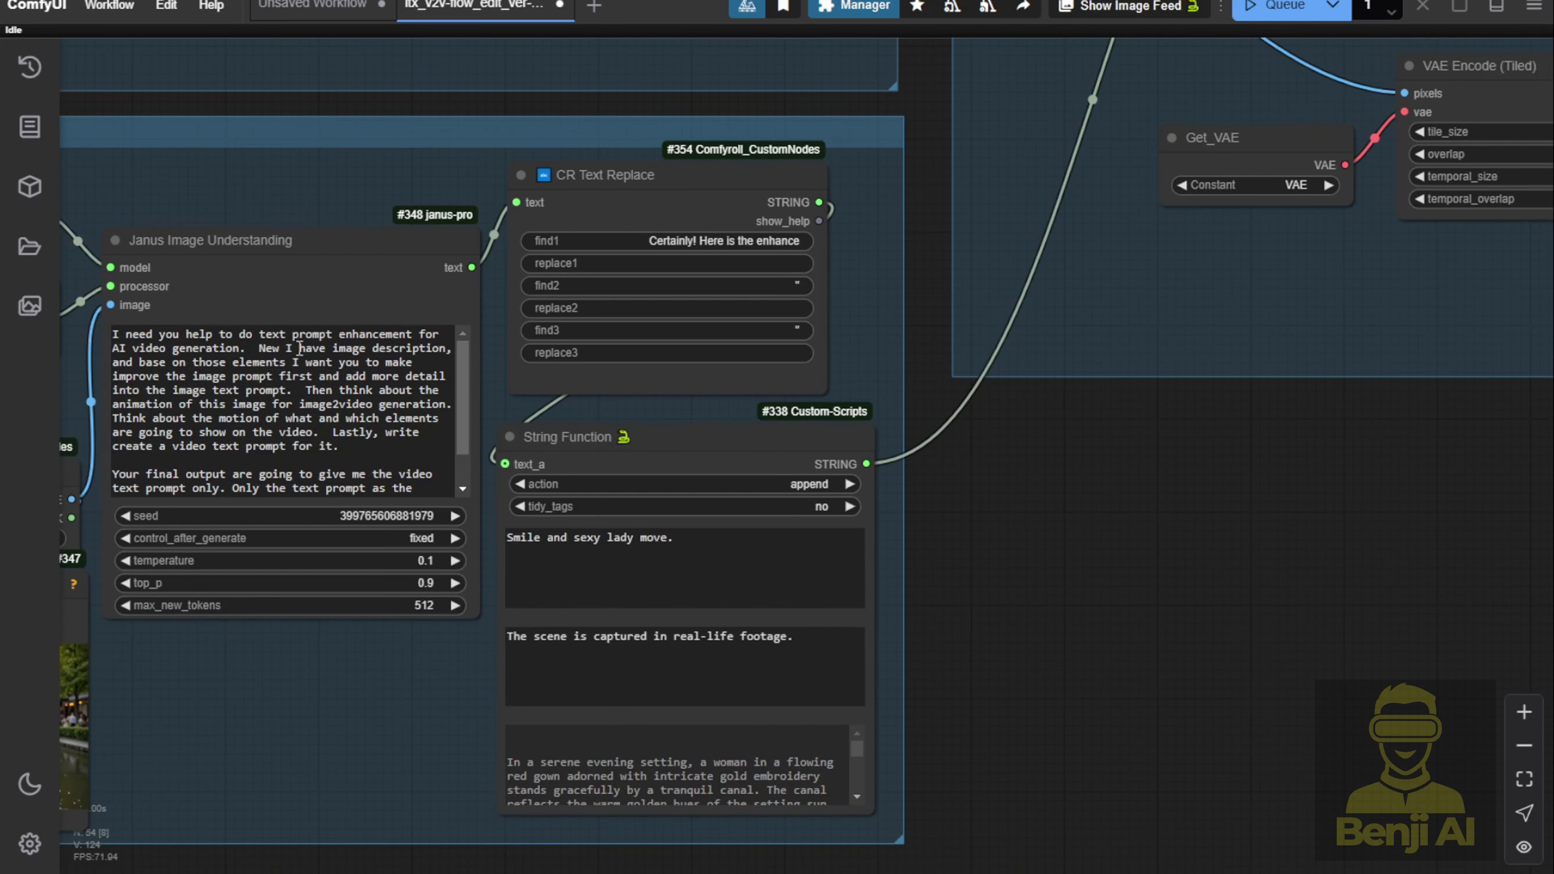
left_click_drag(1015, 674, 934, 506)
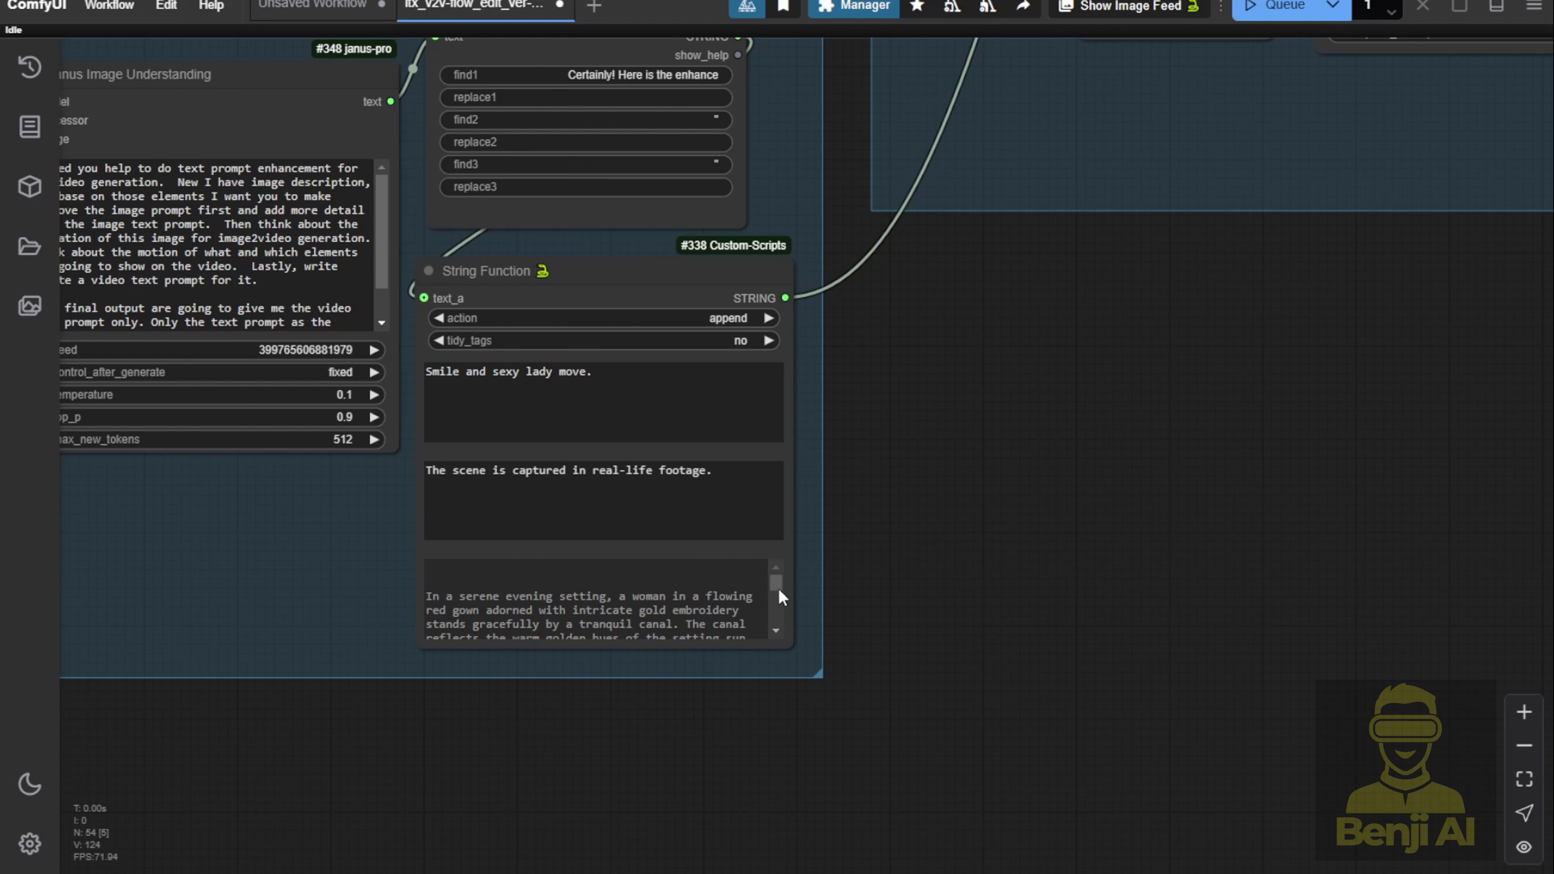
scroll(776, 591, "up", 1)
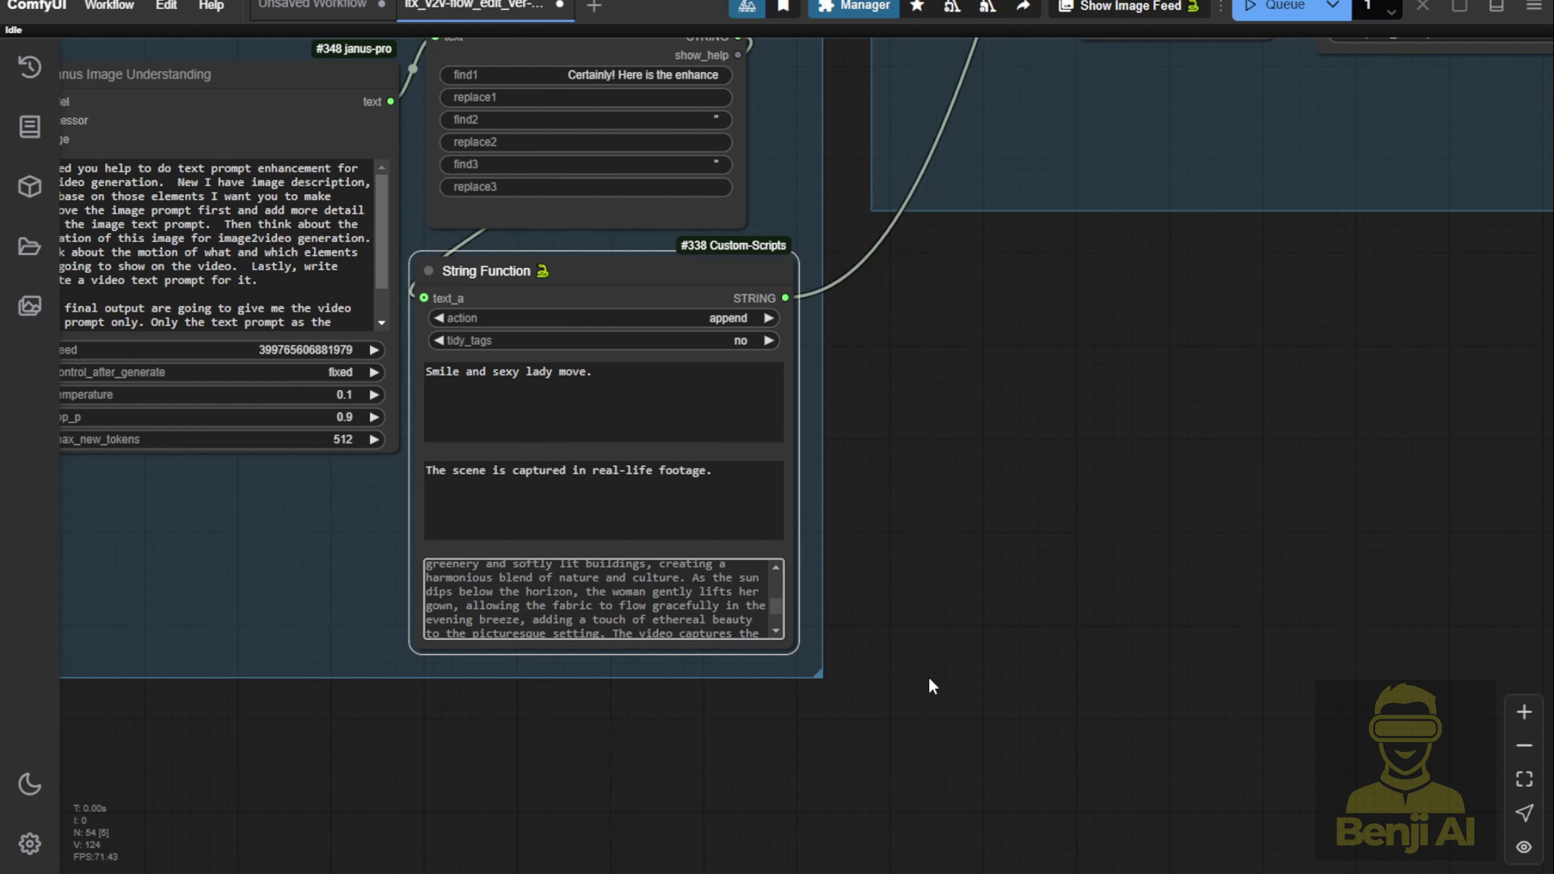
Step: Move the smaller Video Combine node back into the Output group, below VAE Decode (Tiled)
scroll(618, 725, "up", 3)
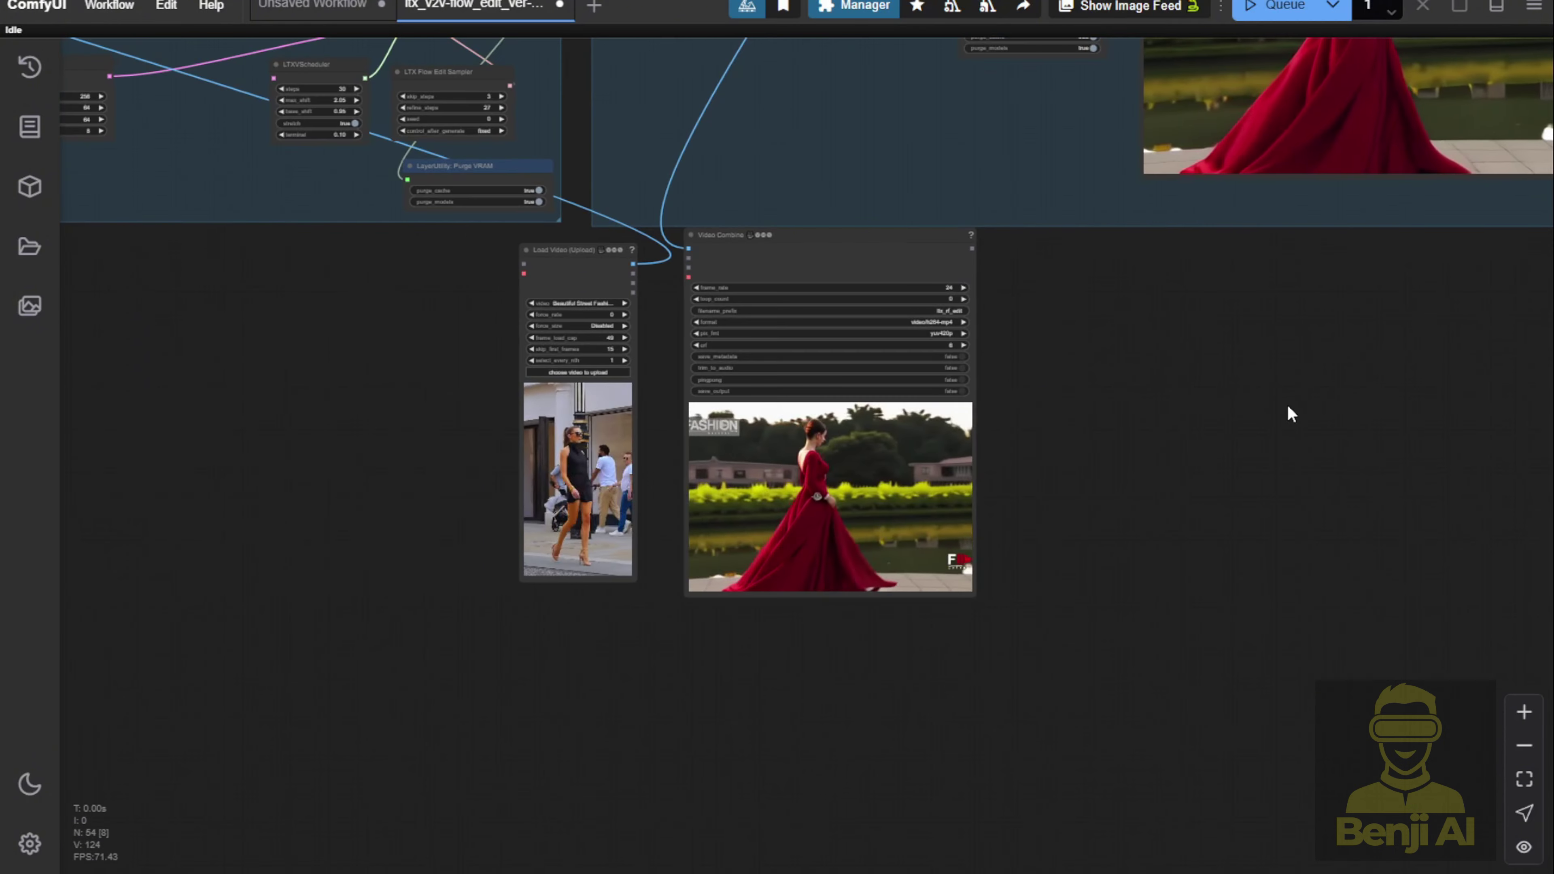
left_click_drag(1287, 413, 1000, 673)
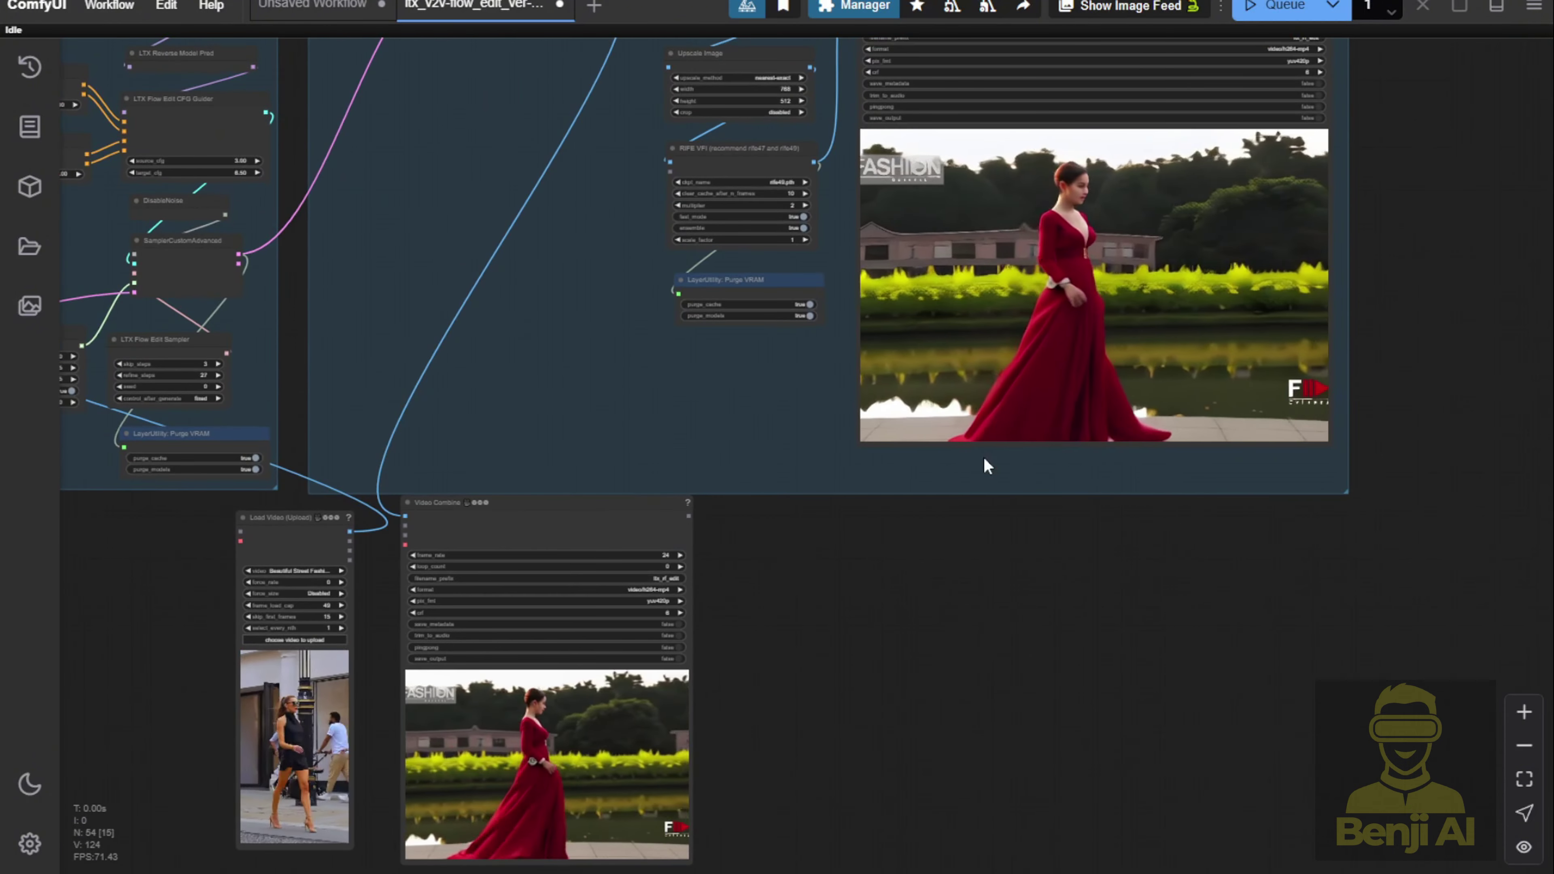
left_click_drag(834, 524, 869, 650)
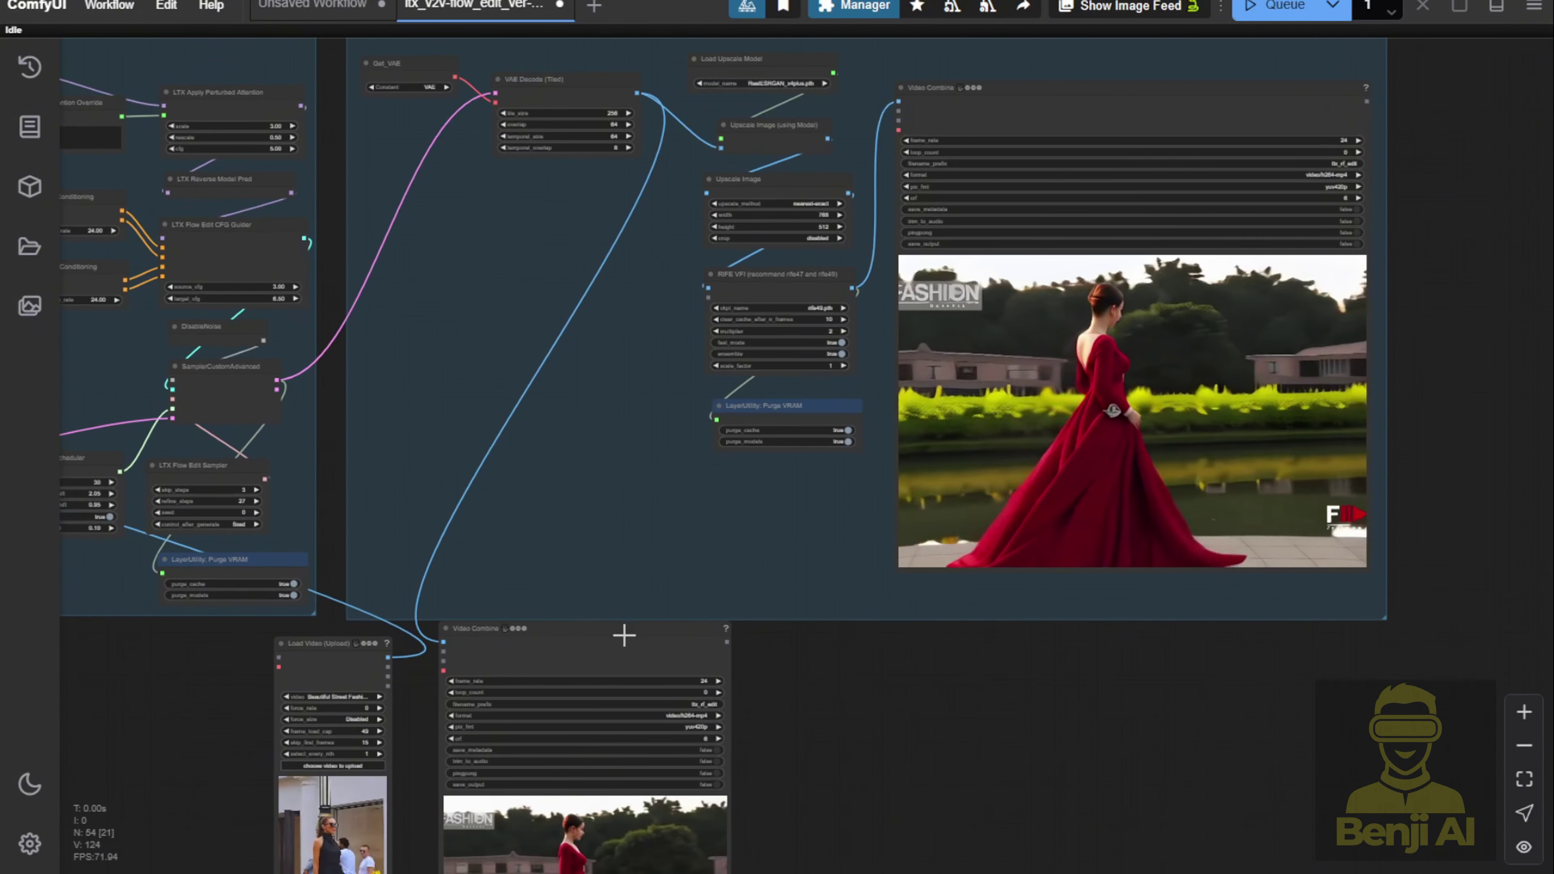
left_click_drag(624, 636, 556, 230)
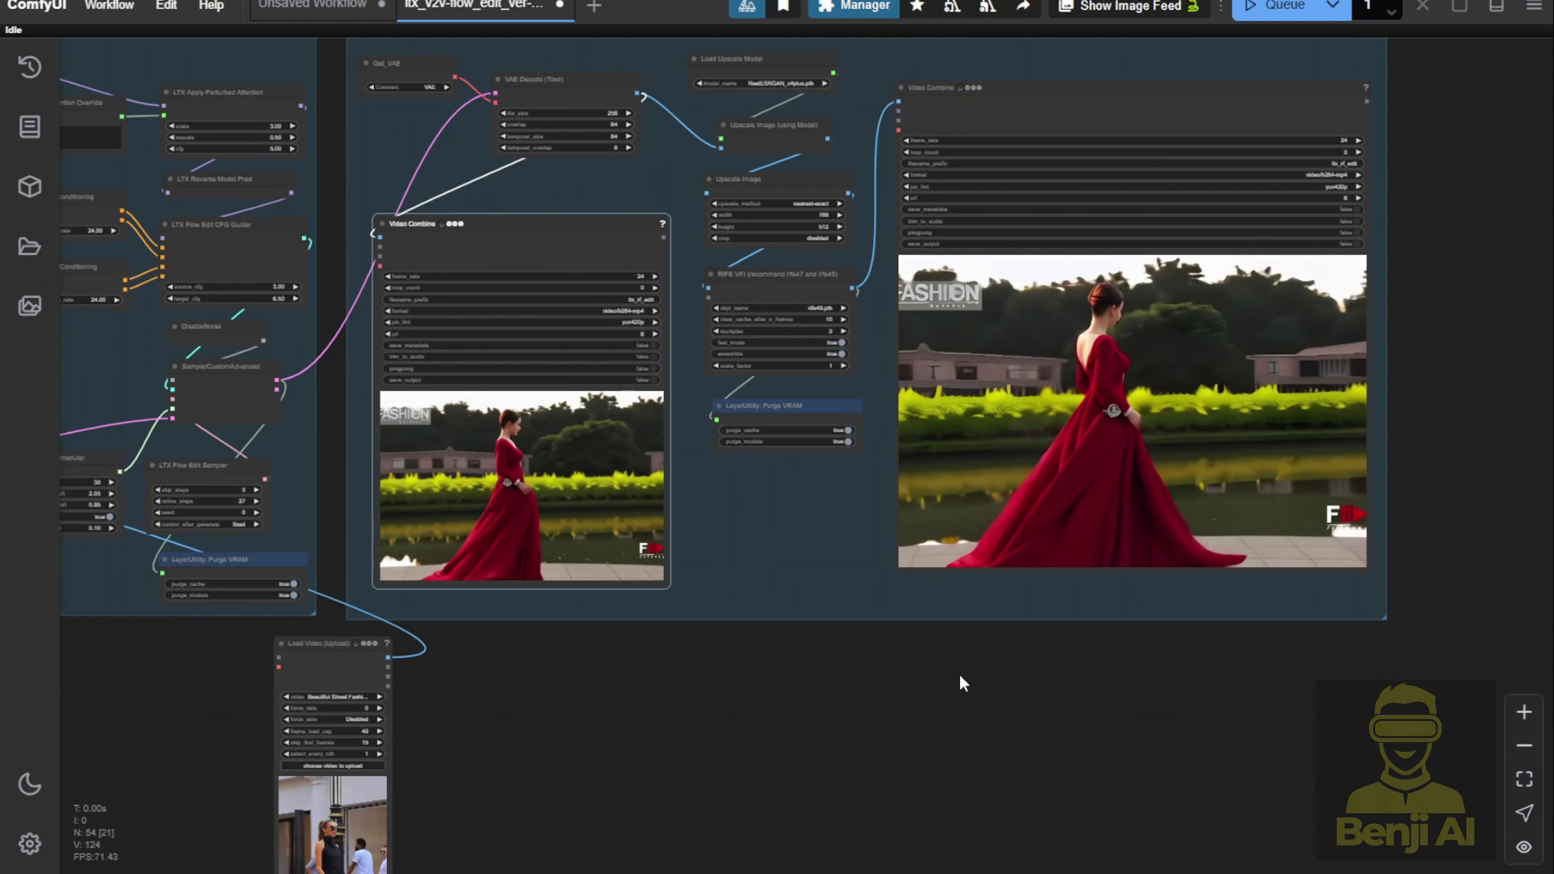
scroll(959, 673, "down", 1)
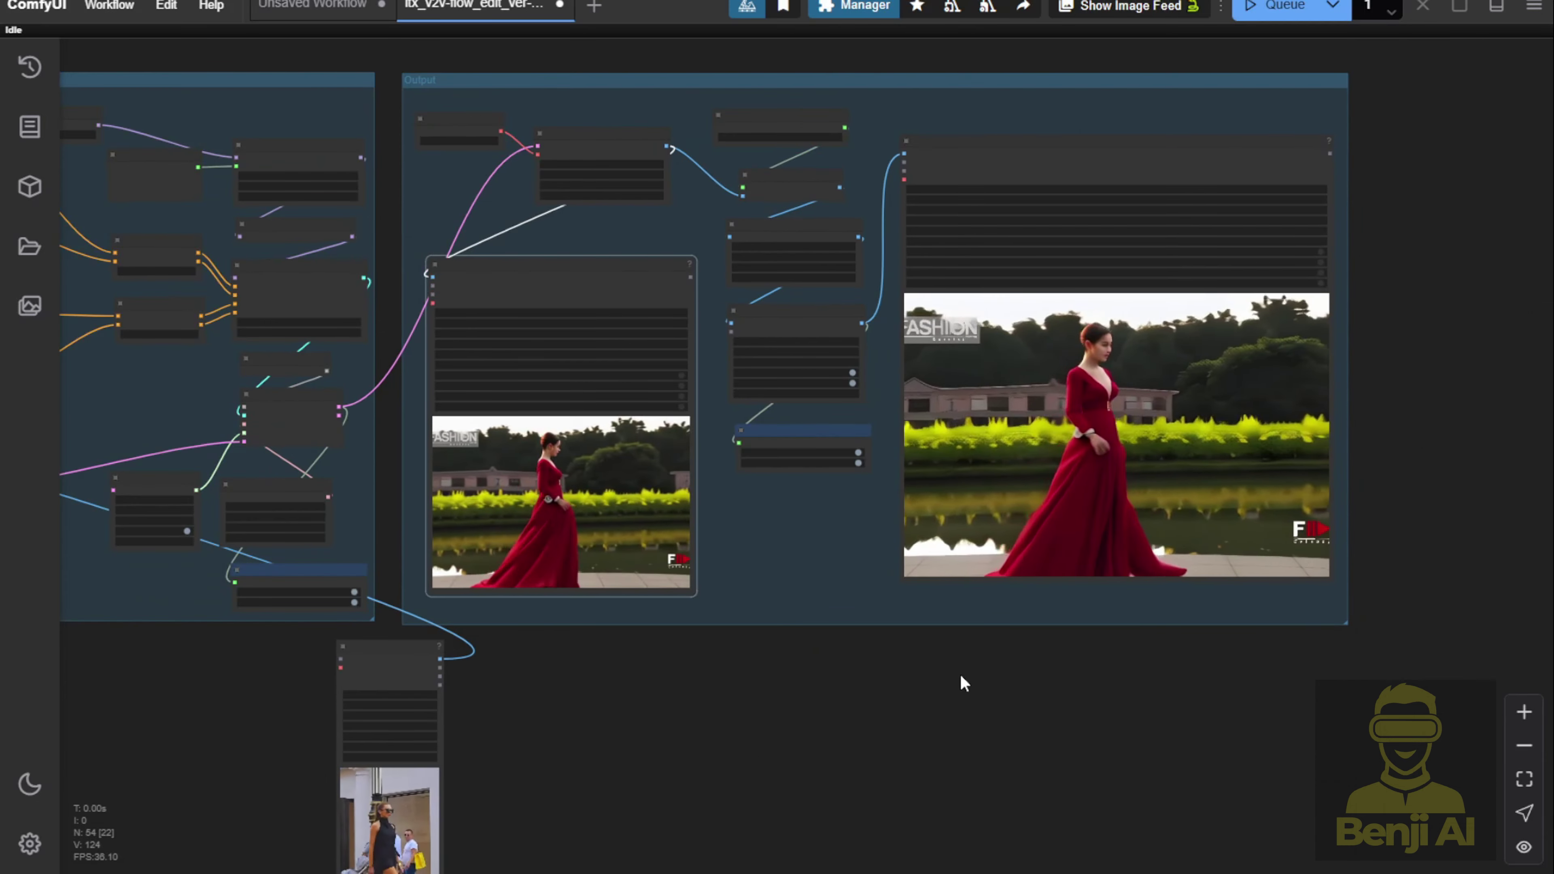
Step: Move the street video's loader node back into the input group, beneath the model nodes and beside the image resize node
scroll(960, 673, "down", 3)
left_click_drag(920, 674, 1267, 546)
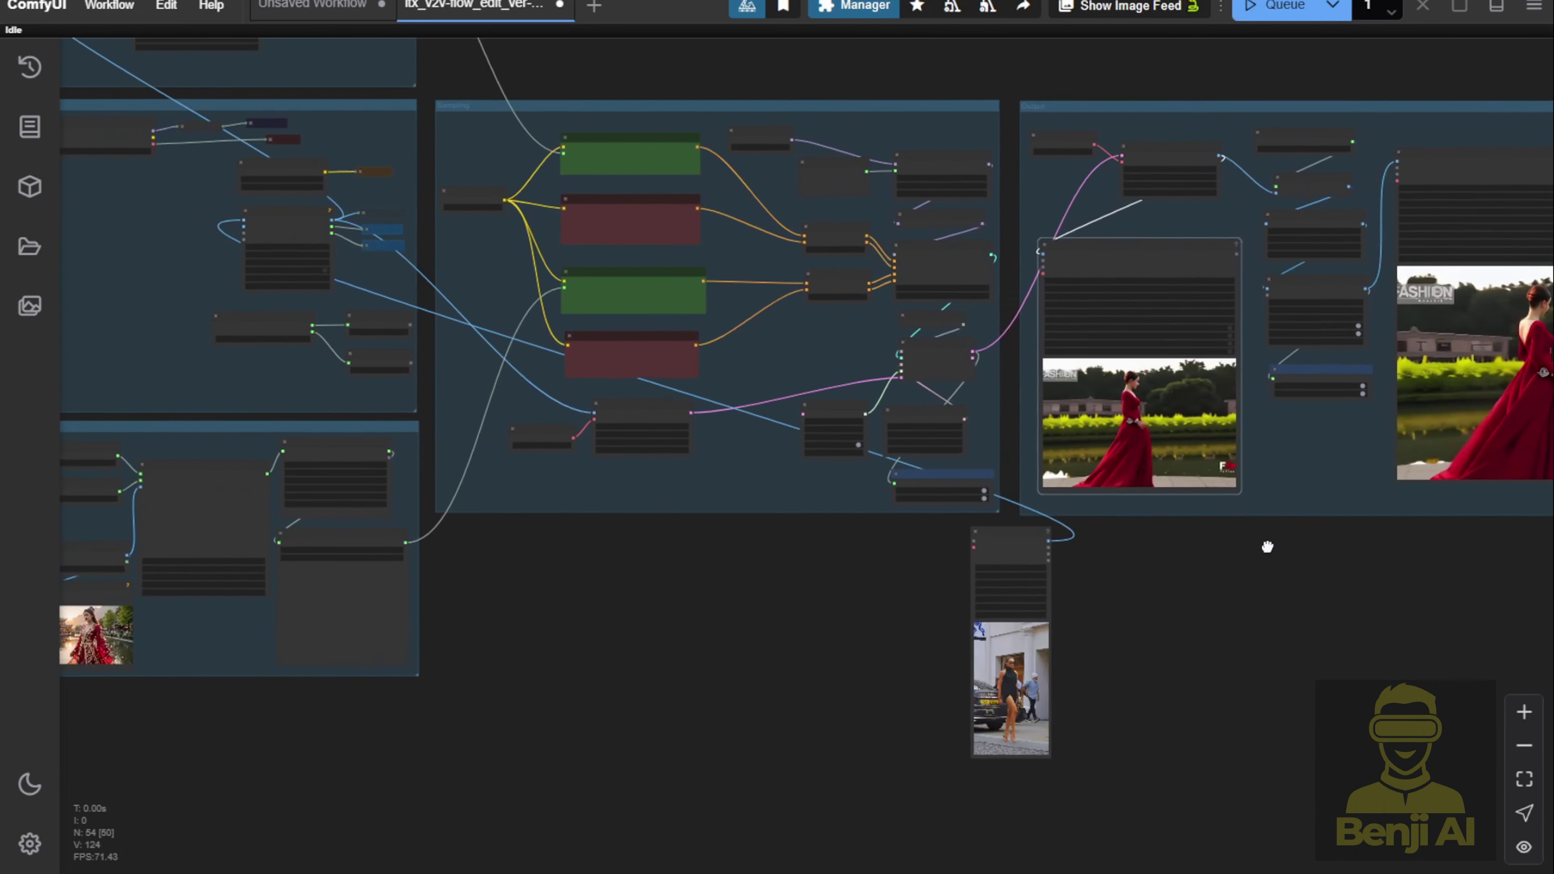
left_click_drag(1069, 538, 310, 197)
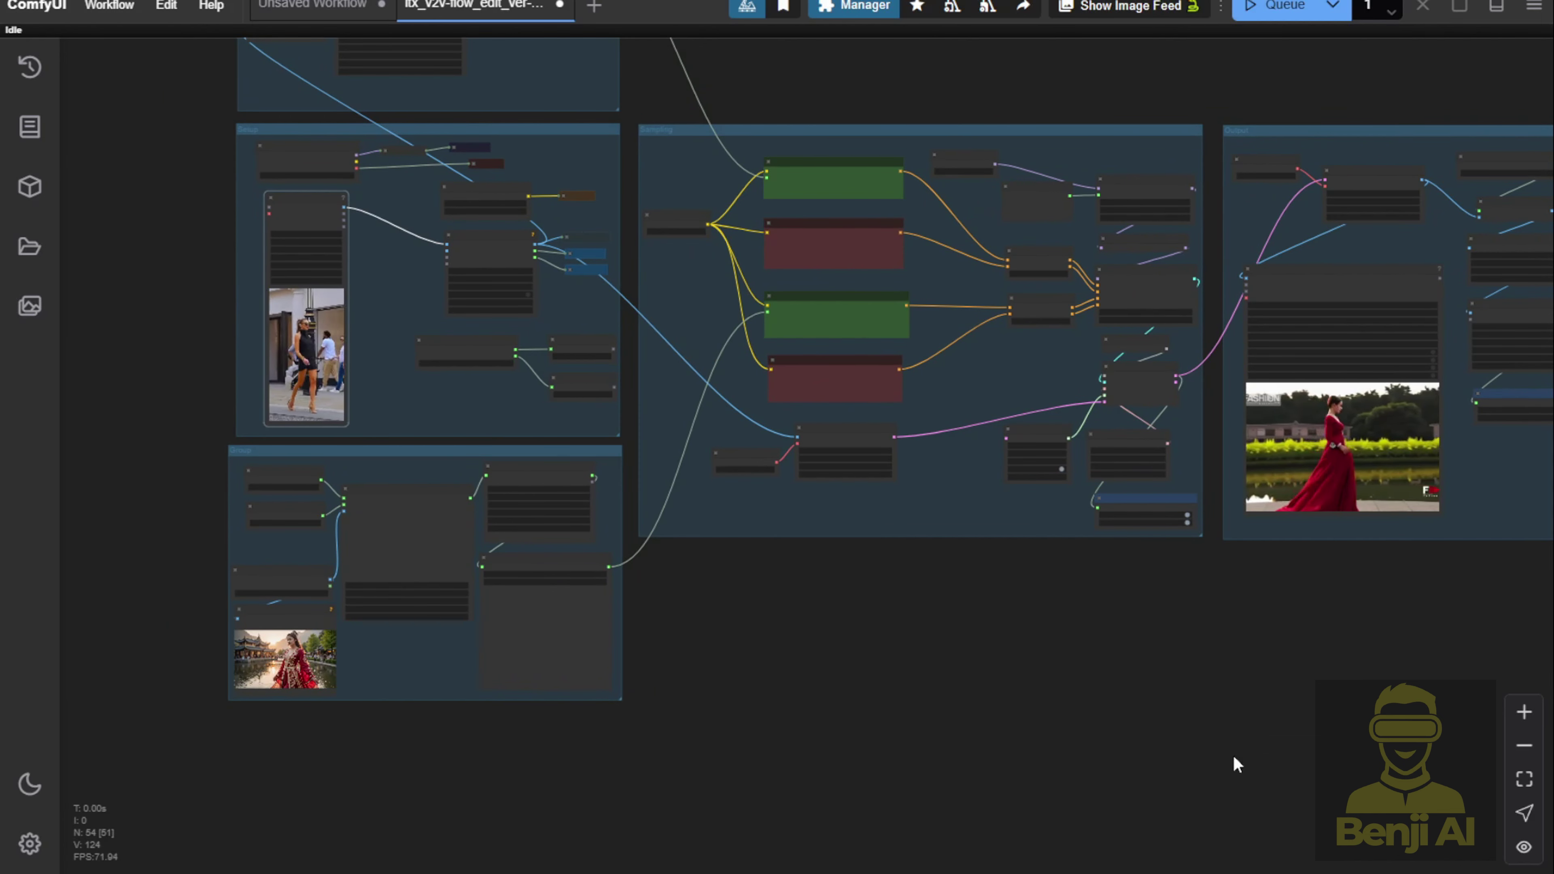
Step: Enlarge the String Function node in the Janus group downward to show more of its combined prompt text
left_click_drag(1148, 697, 771, 757)
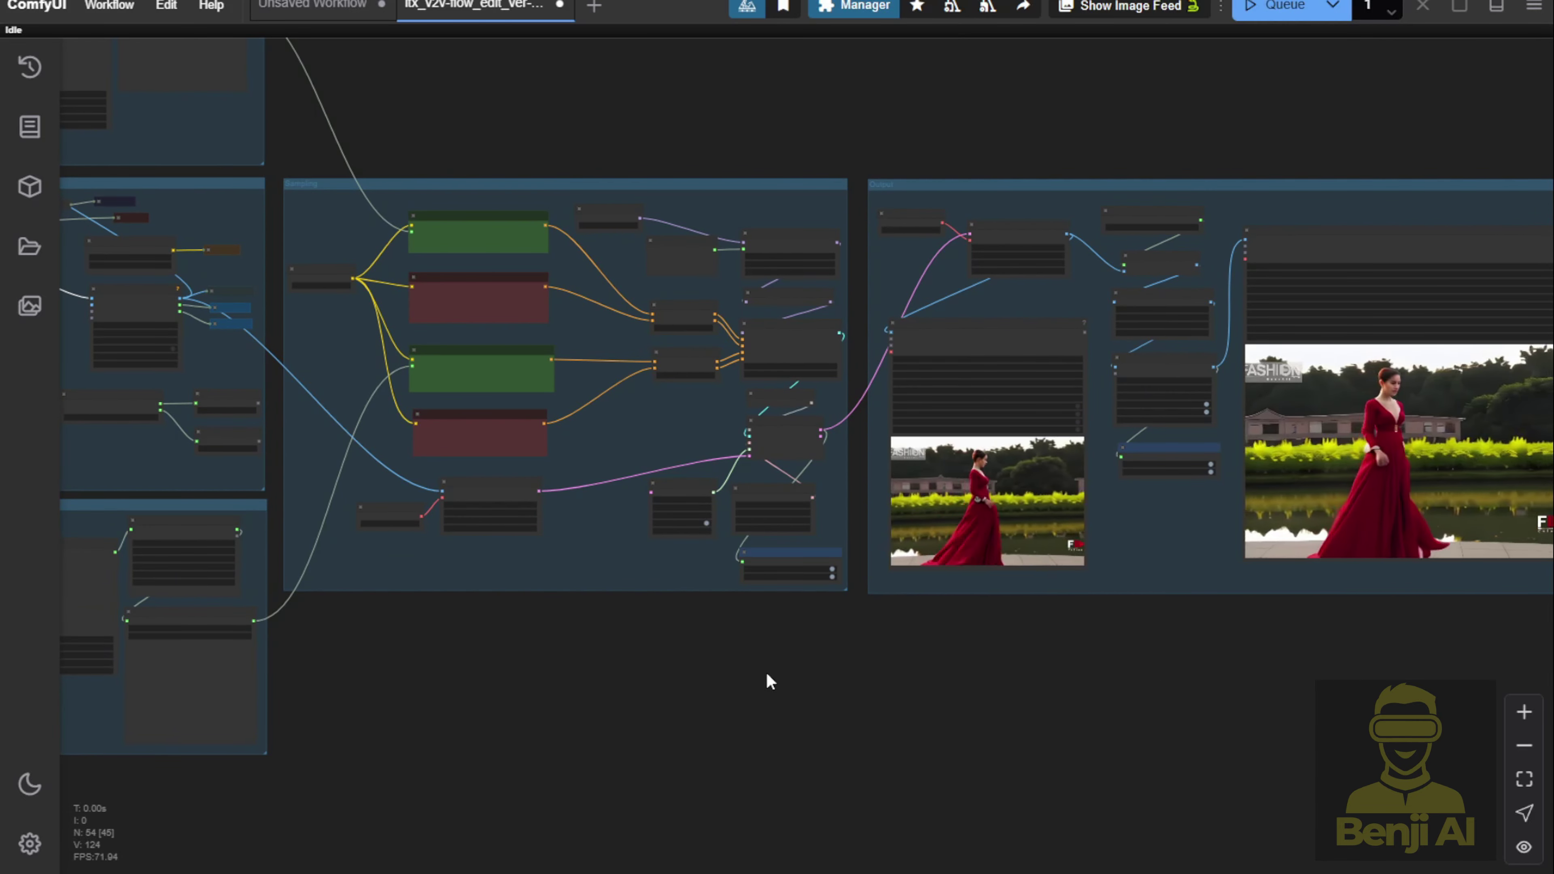
left_click_drag(441, 737, 446, 739)
scroll(854, 742, "down", 5)
scroll(820, 750, "up", 8)
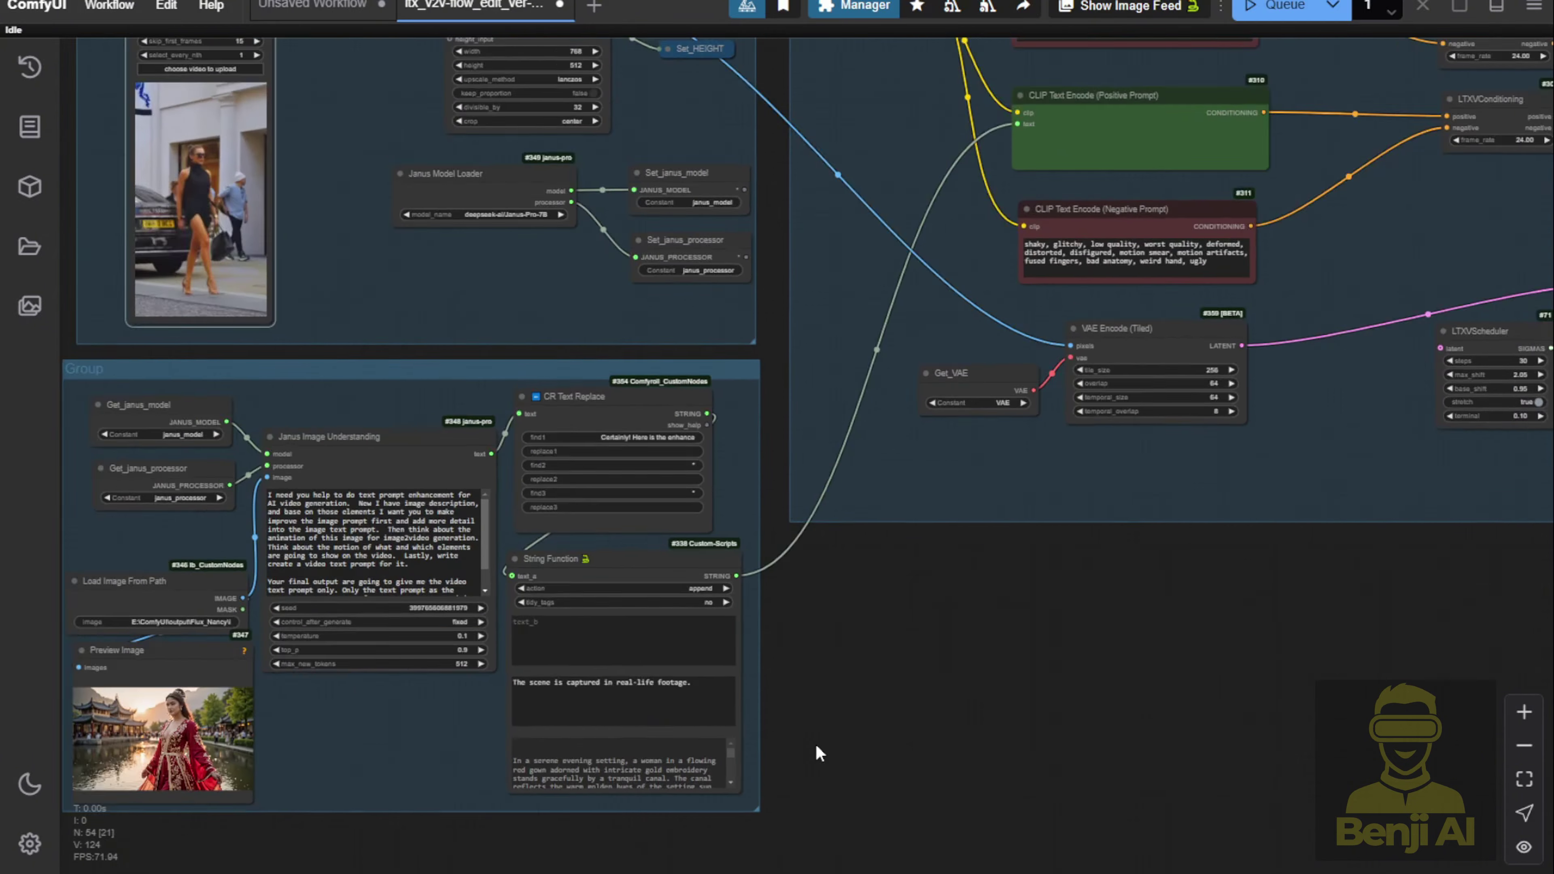
left_click_drag(815, 743, 888, 681)
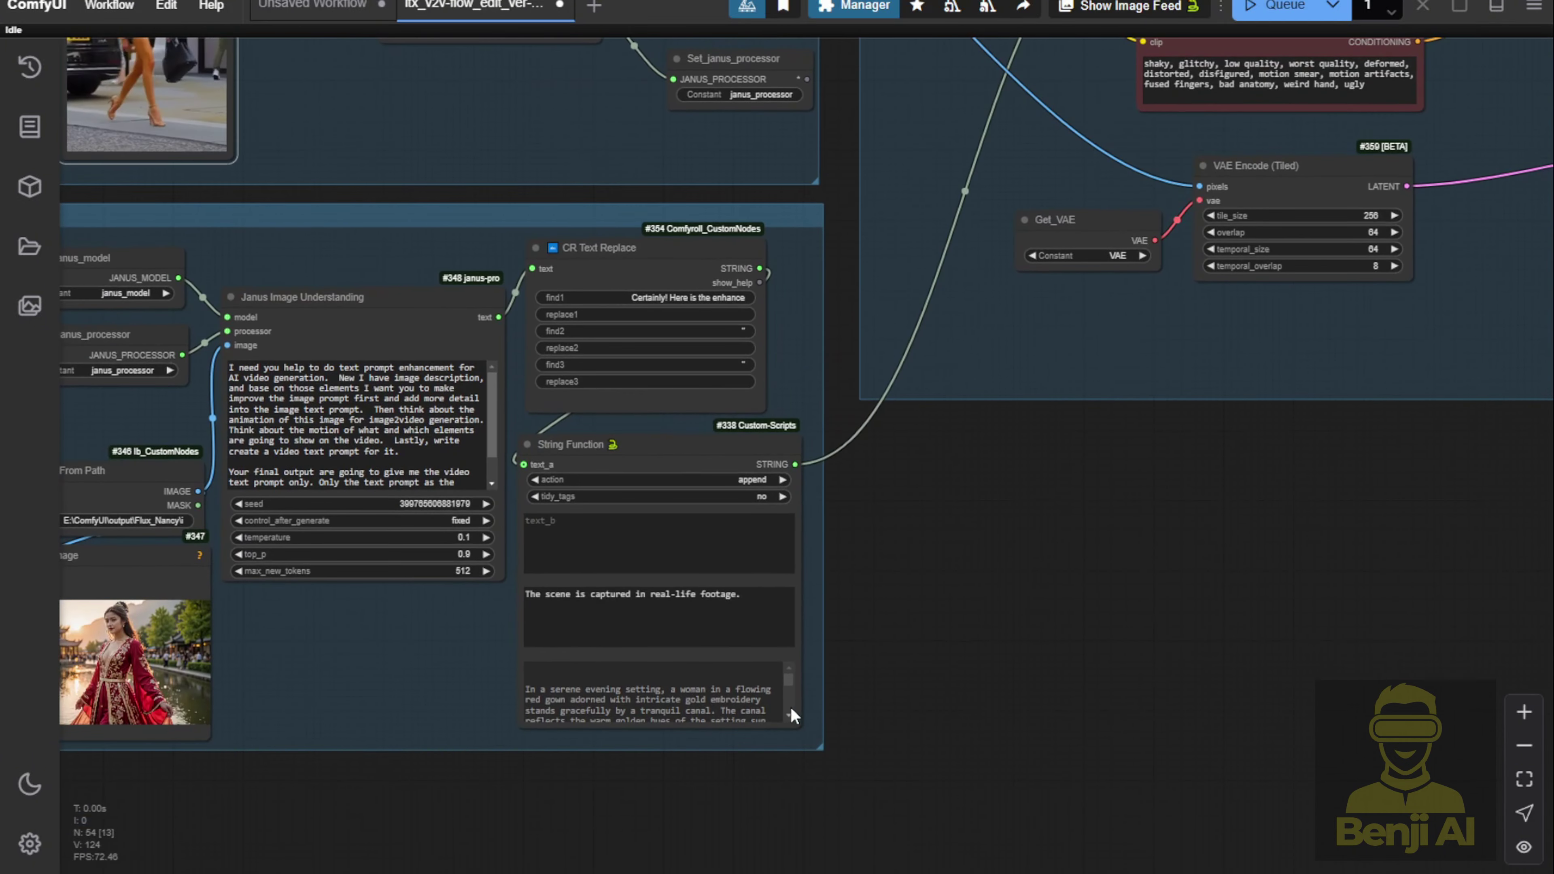
scroll(807, 737, "up", 3)
scroll(807, 736, "up", 2)
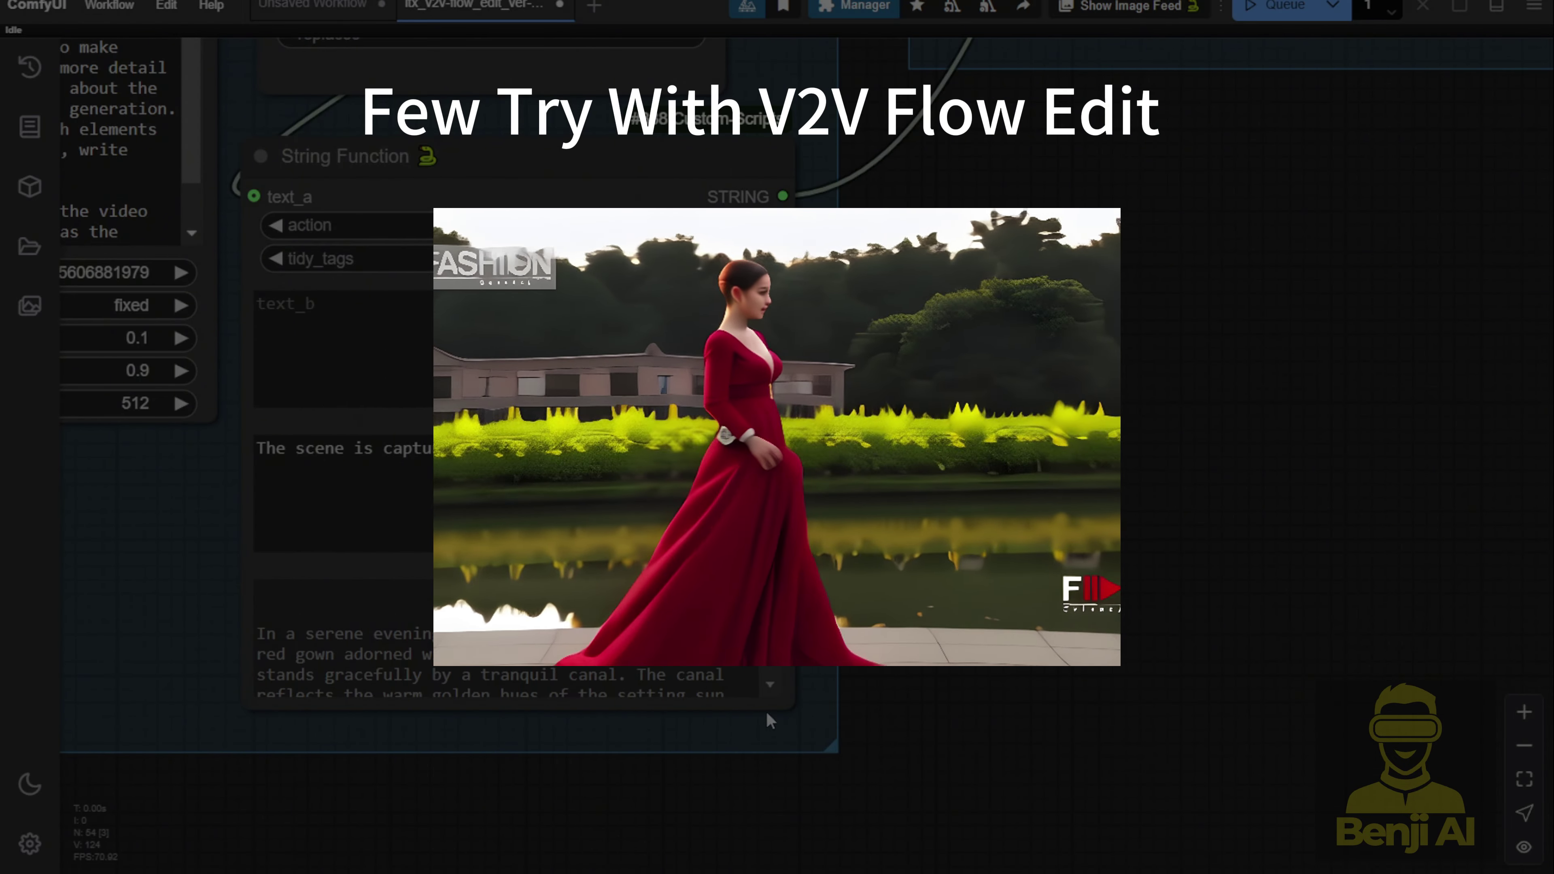
left_click_drag(766, 711, 926, 708)
scroll(1005, 356, "down", 3)
scroll(710, 691, "down", 2)
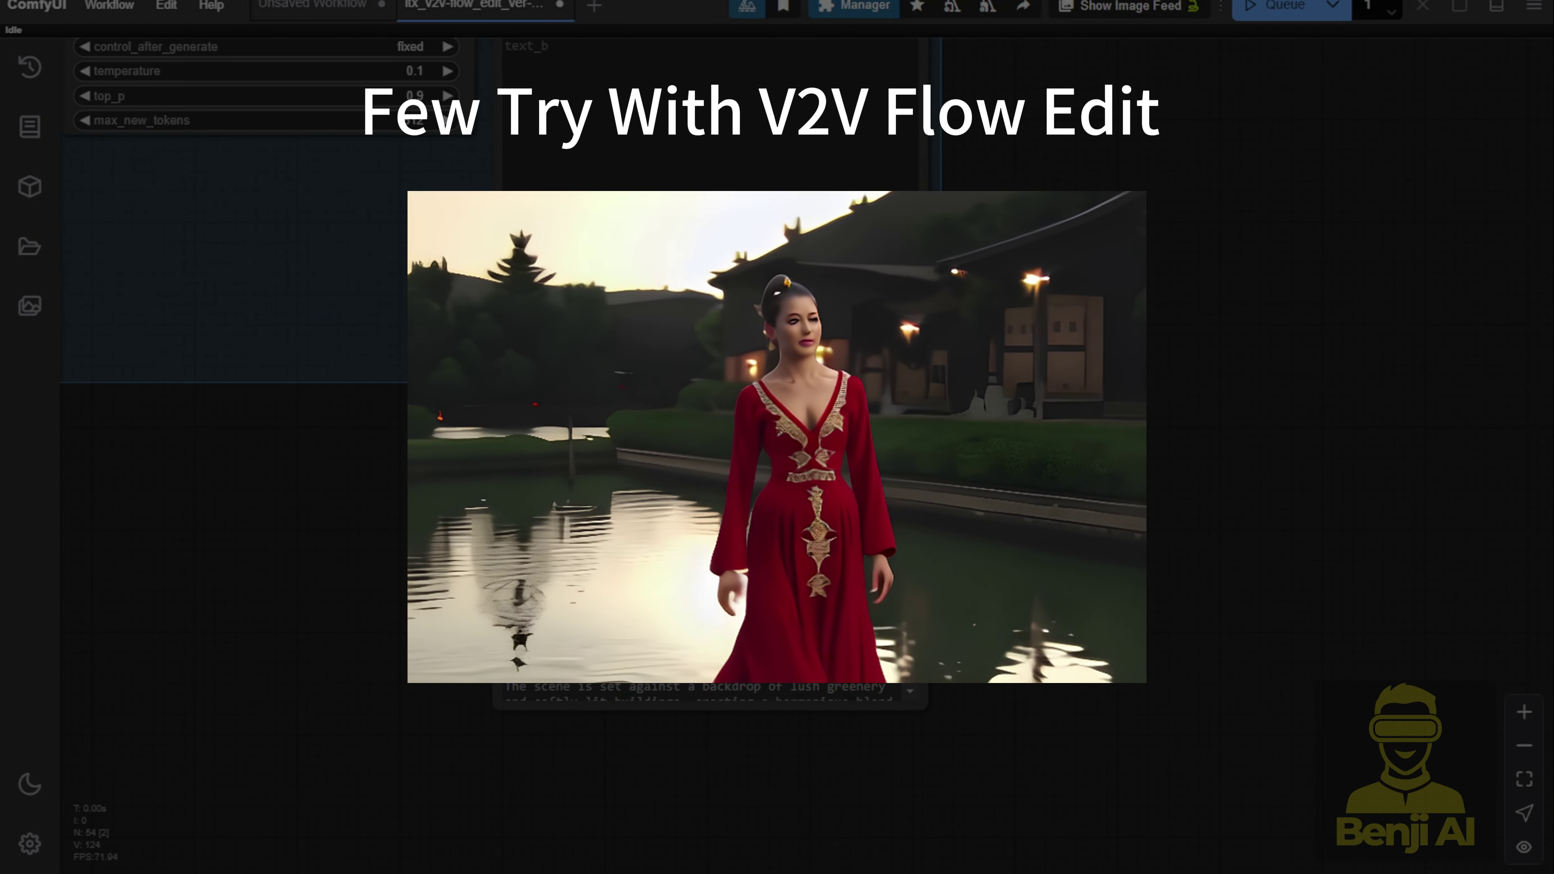
Step: Switch to the deepseek-ai/Janus-Pro-7B model page and look over its benchmark charts and sample image comparisons
scroll(710, 691, "down", 1)
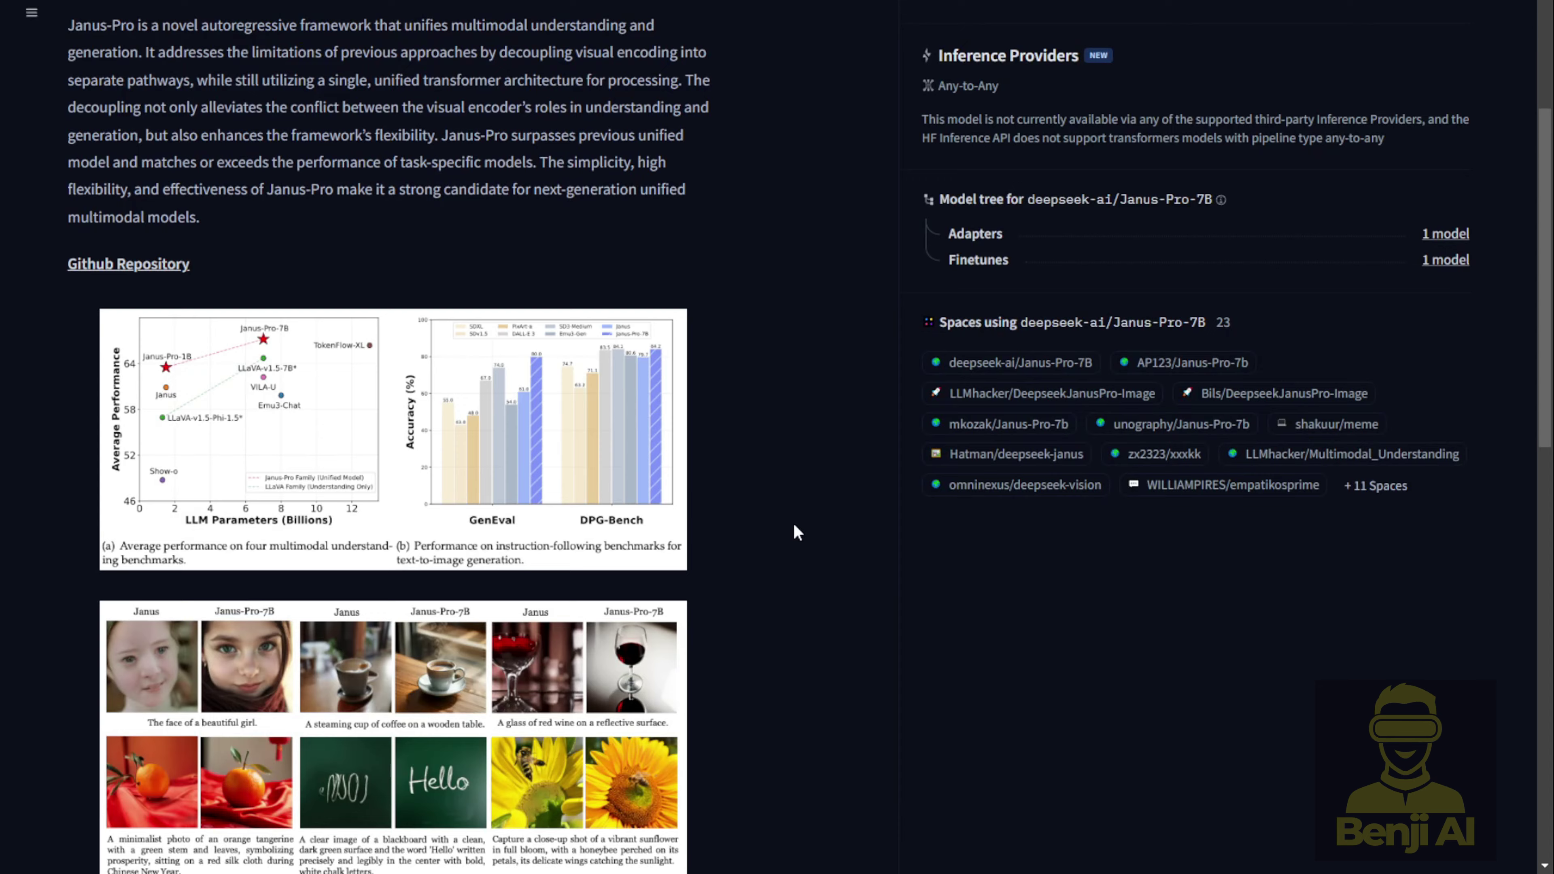
scroll(797, 532, "down", 4)
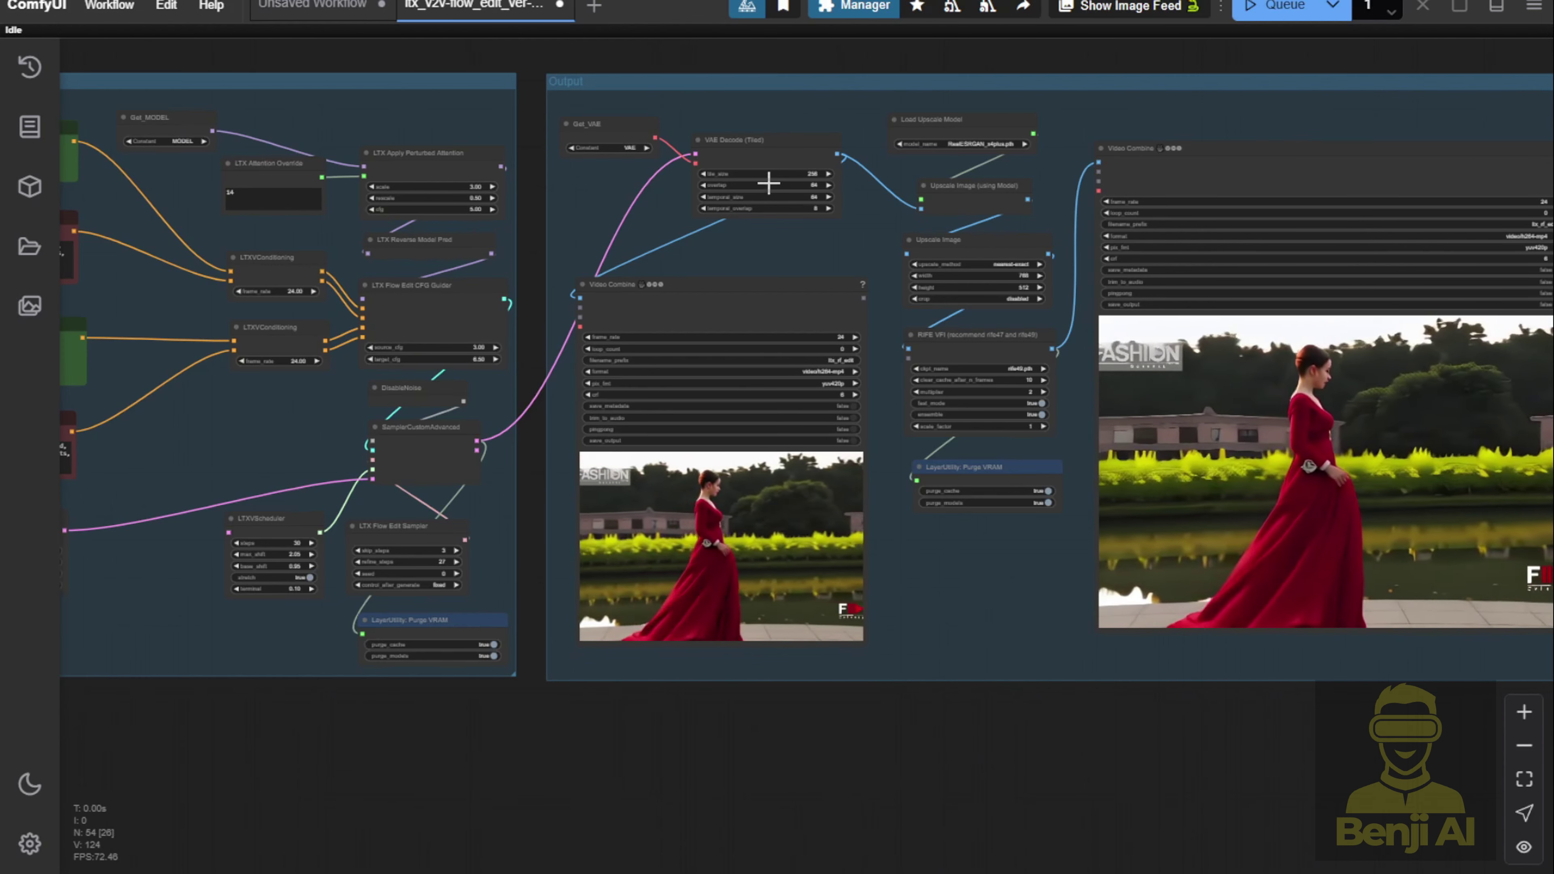
Step: Shift the VAE Decode (Tiled) node slightly upward within the Output group of the ltx_v2v-flow_edit workflow
left_click_drag(759, 141, 750, 117)
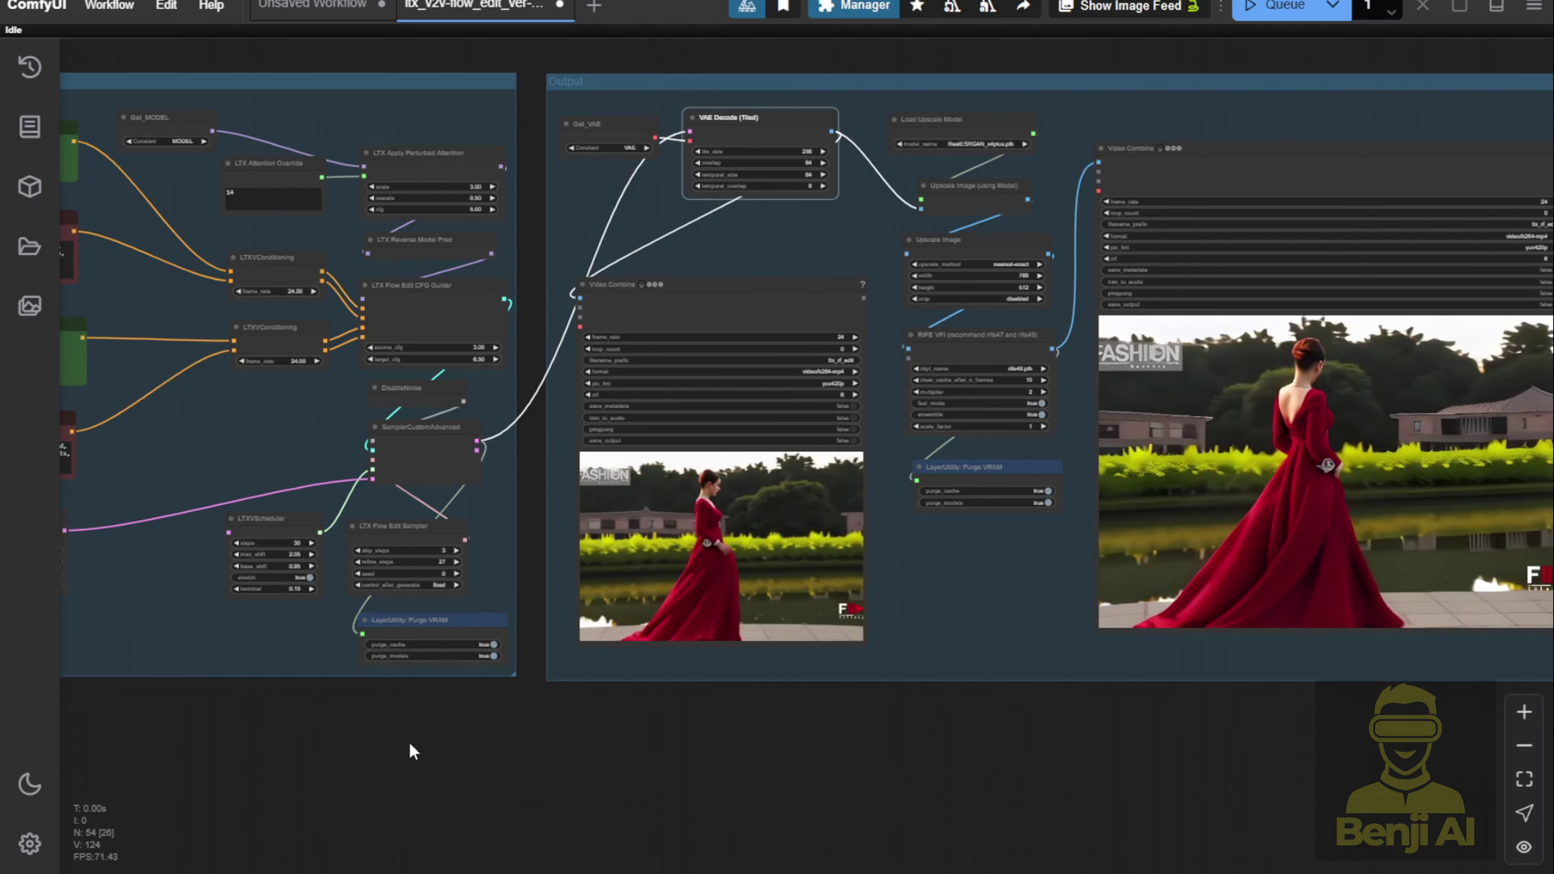
Step: Read the prompt enhancement instruction in the Janus Image Understanding node through to its output format requirements
scroll(329, 698, "down", 2)
scroll(659, 584, "up", 7)
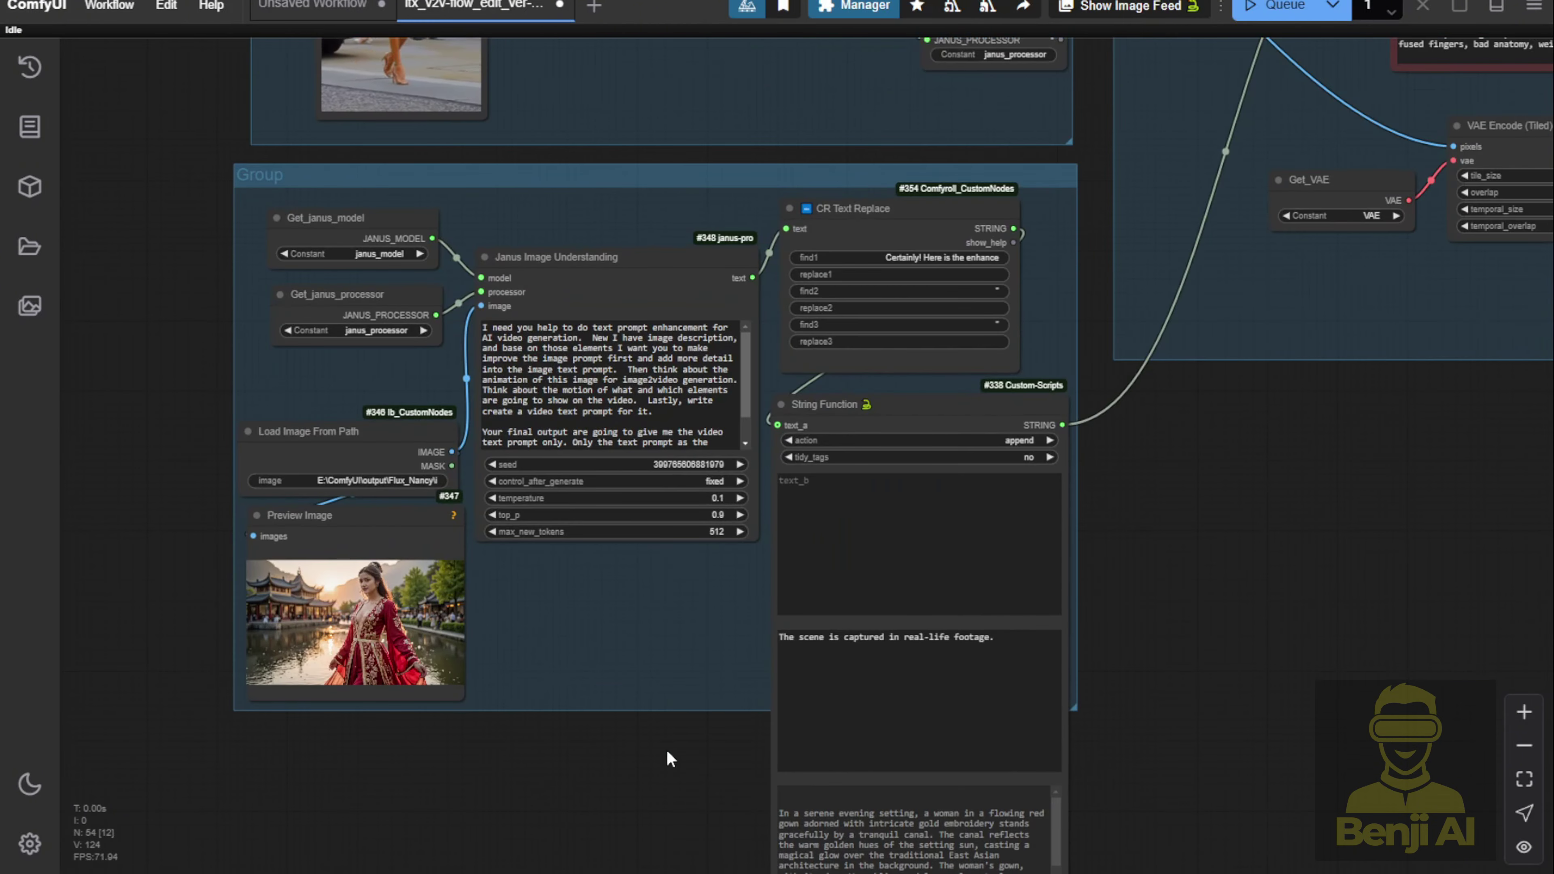
left_click_drag(670, 760, 634, 567)
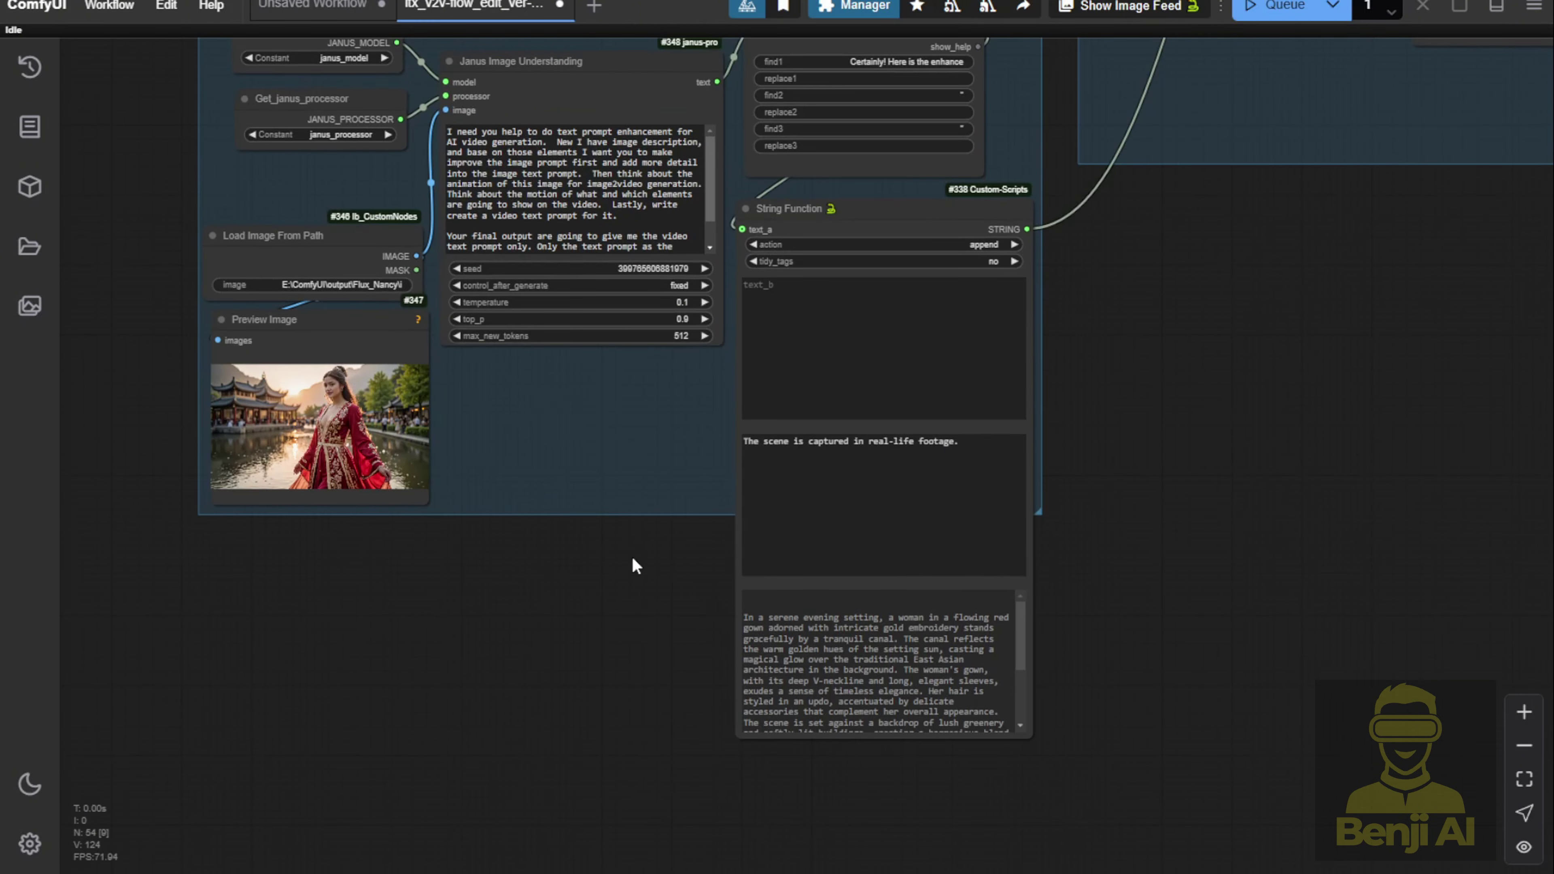
scroll(654, 555, "up", 2)
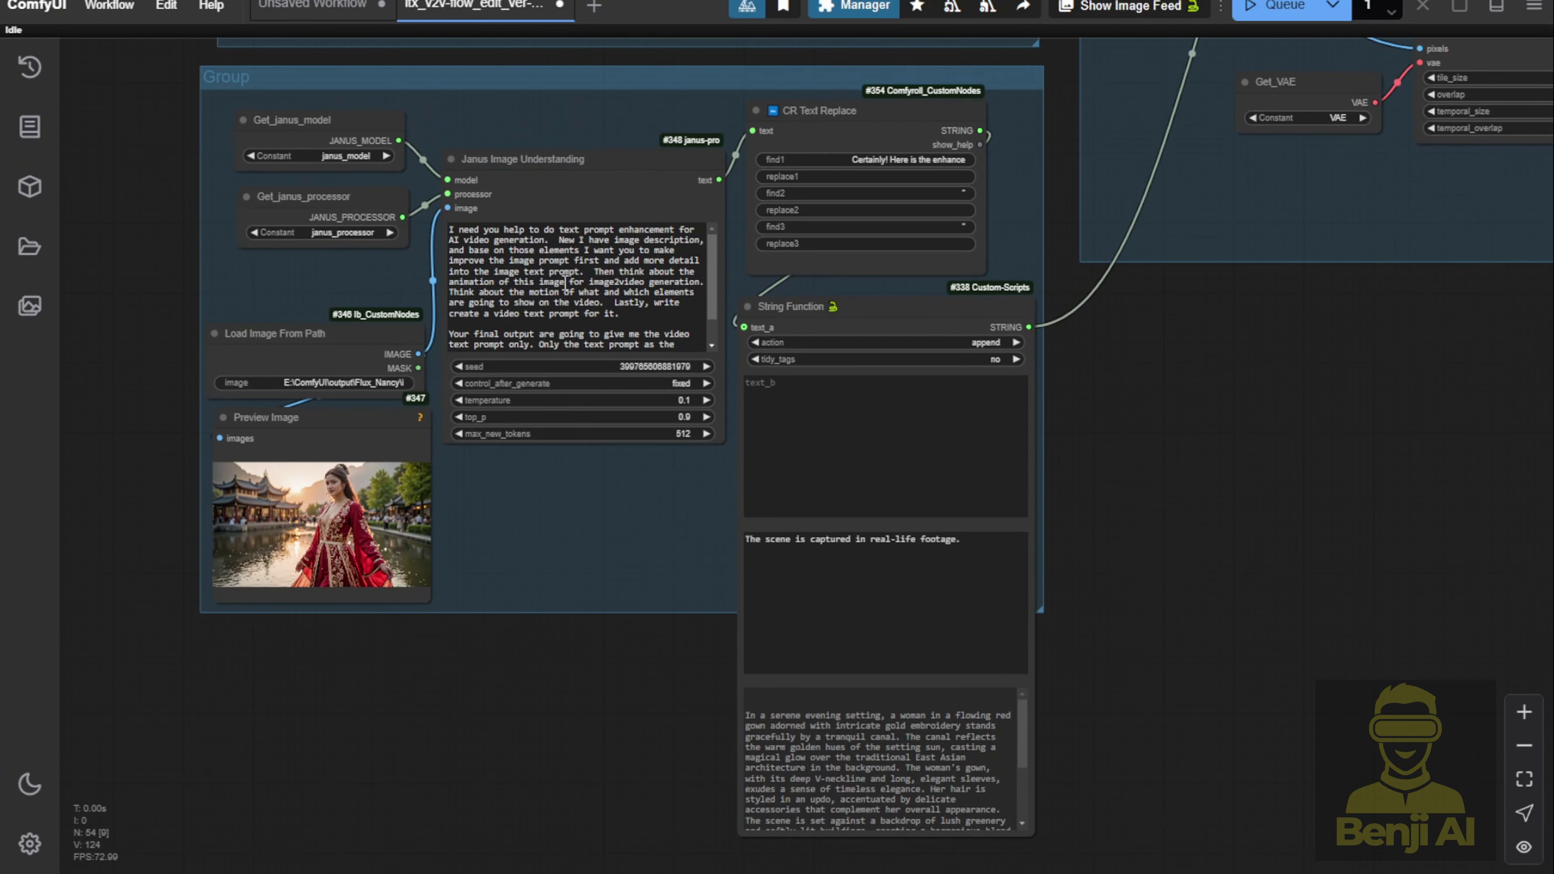
scroll(542, 146, "up", 2)
scroll(546, 137, "up", 4)
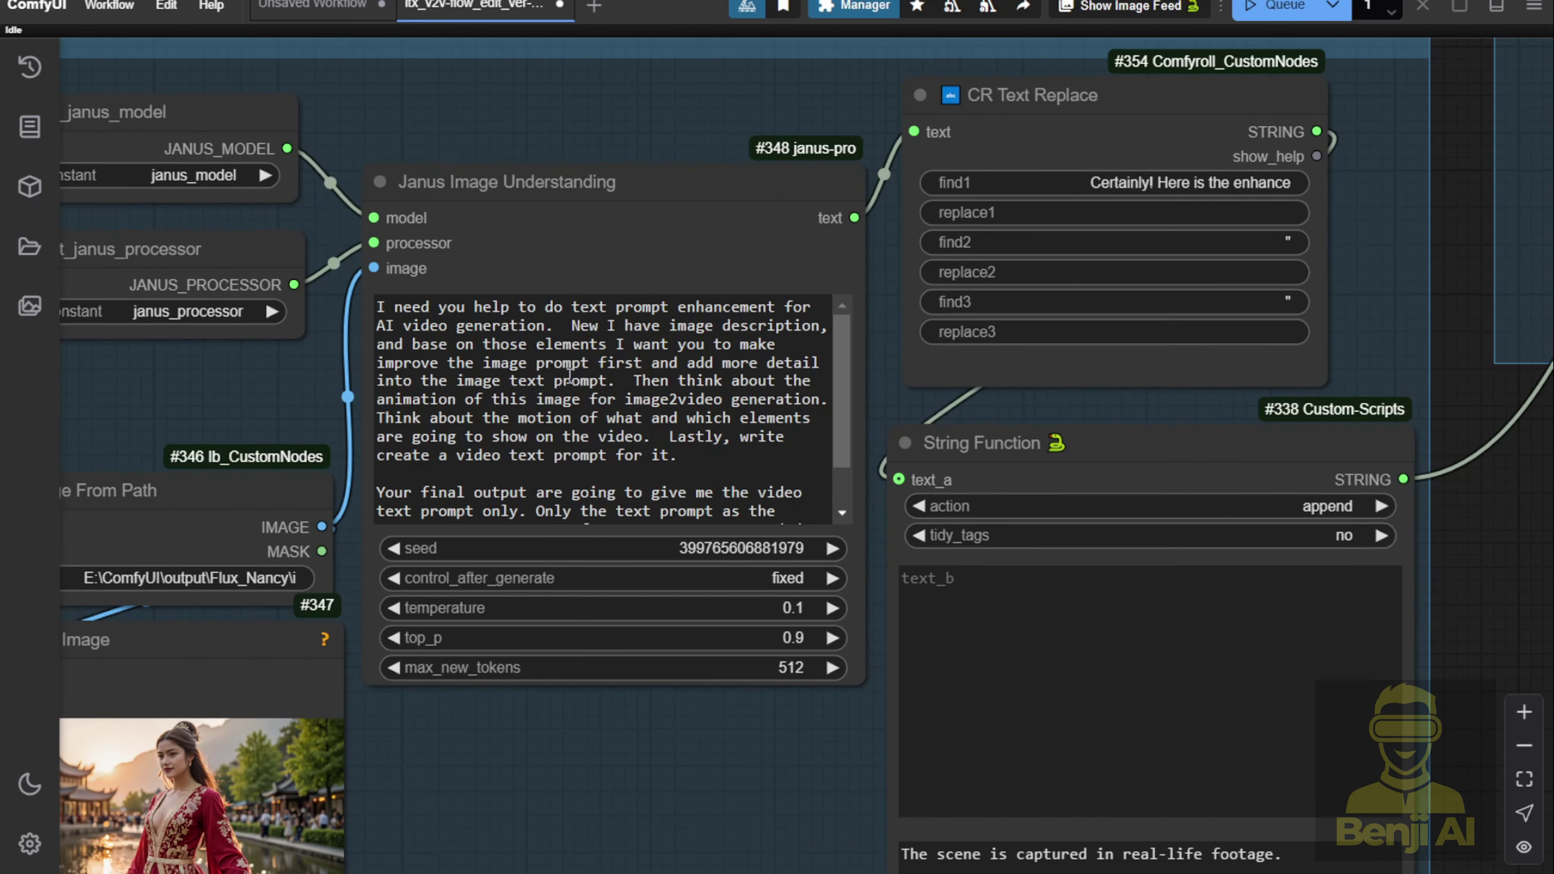
left_click(549, 292)
scroll(845, 449, "down", 1)
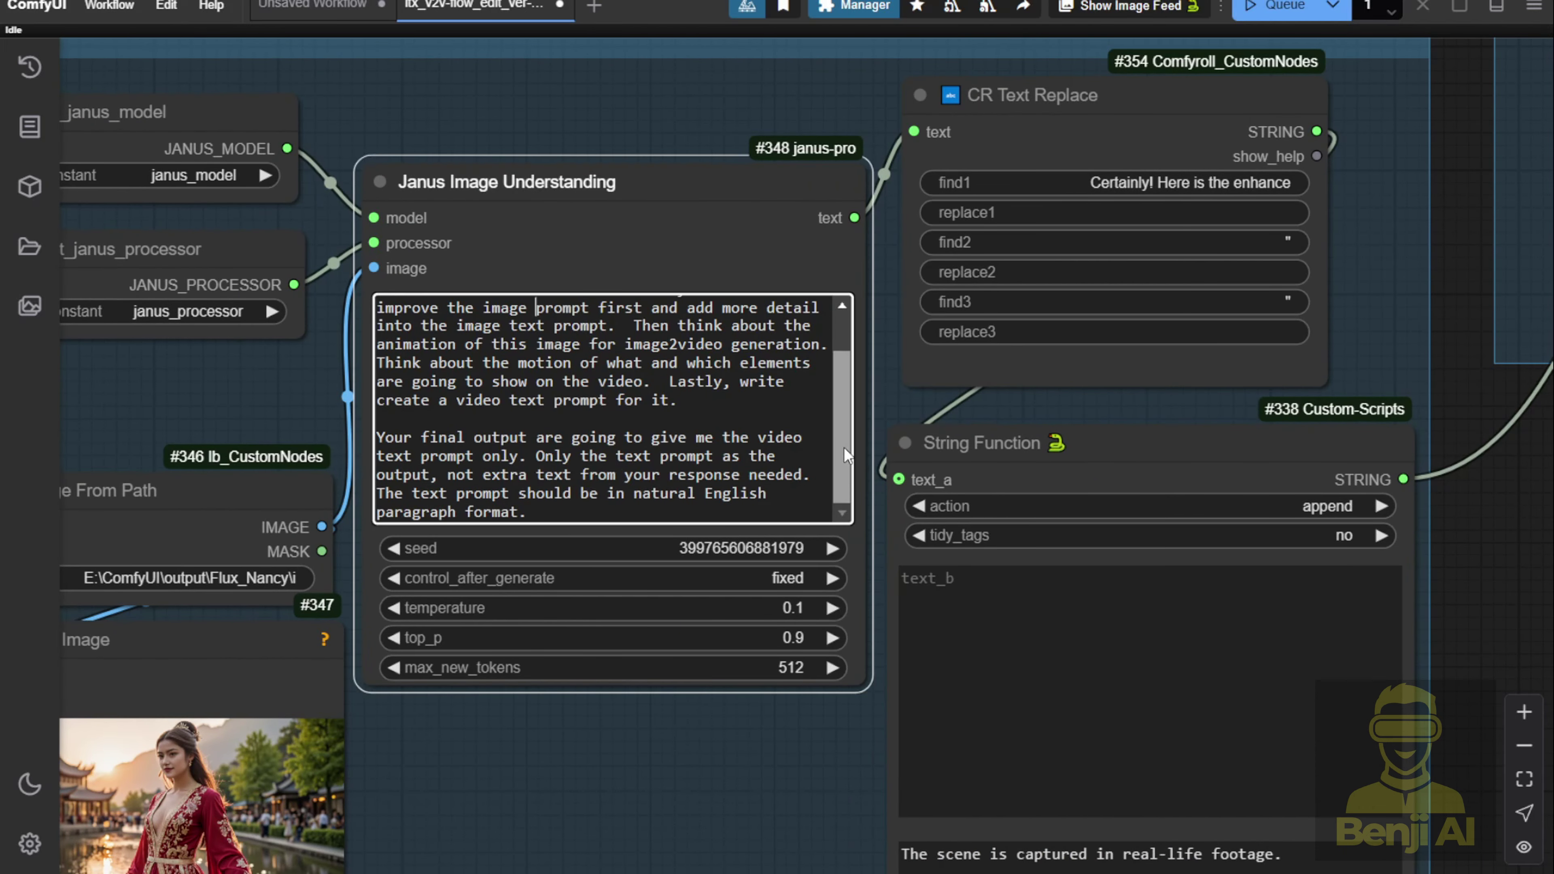